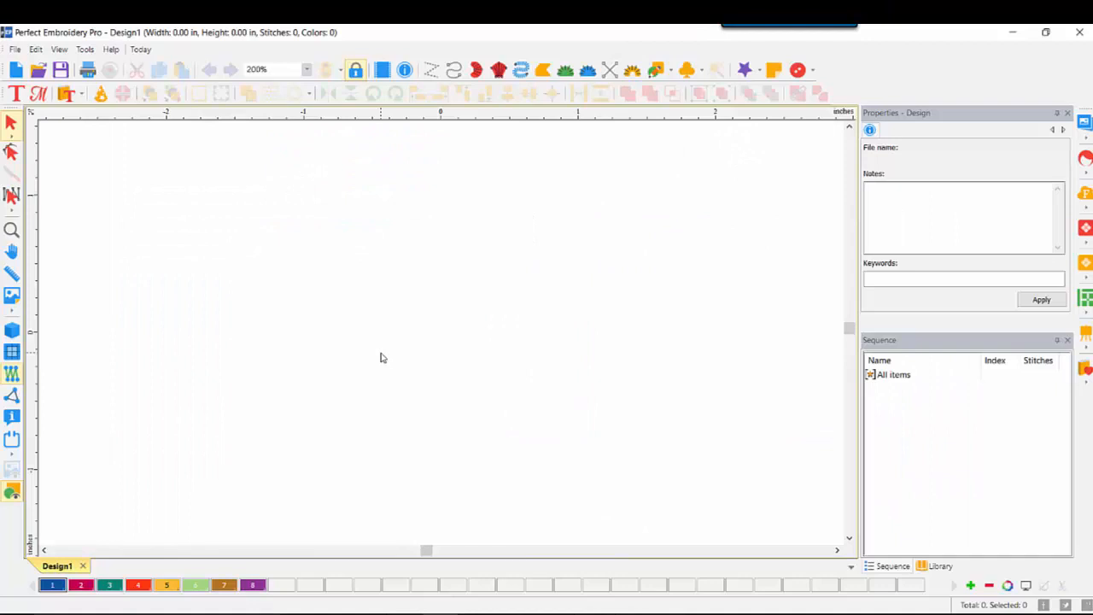
# Step: Add an ABC monogram to the empty design area and set its font to Fishtail
pyautogui.hotkey('ctrl', 'z')
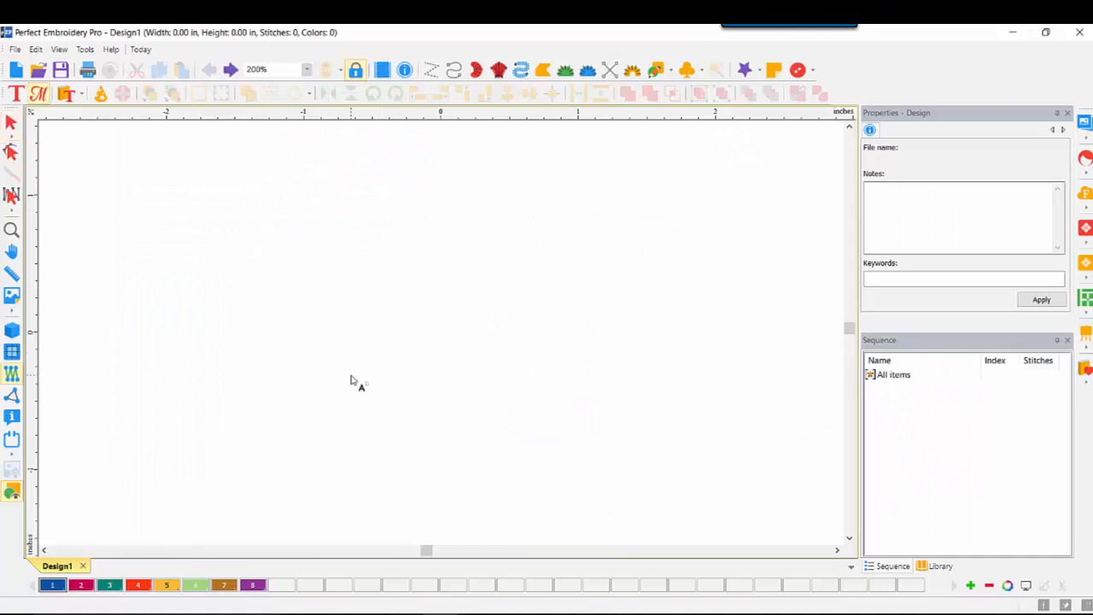
pyautogui.click(40, 97)
pyautogui.click(427, 361)
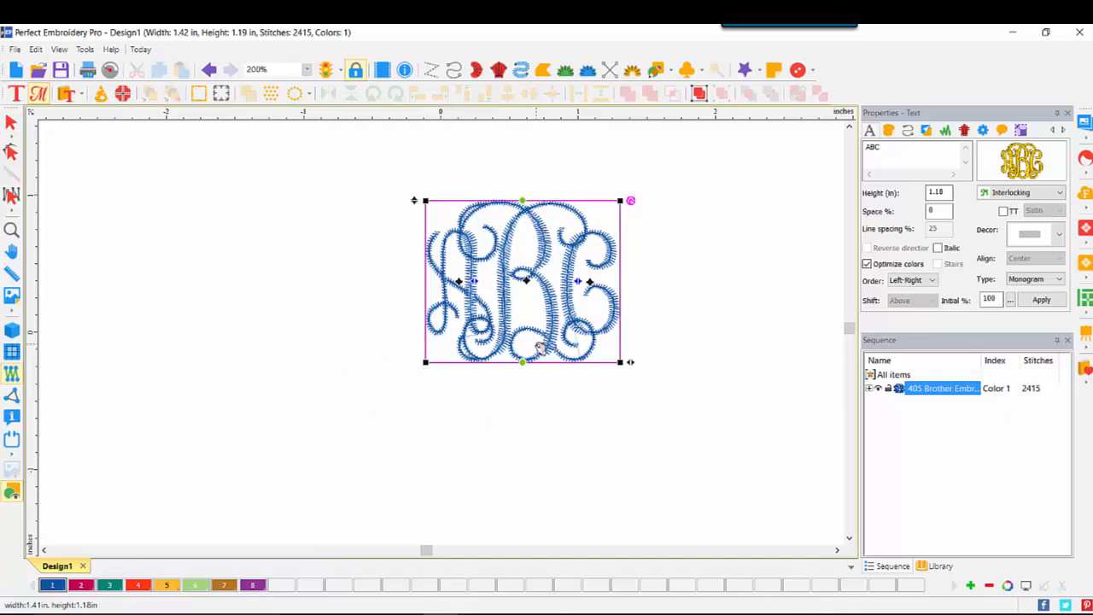
pyautogui.moveTo(1016, 167)
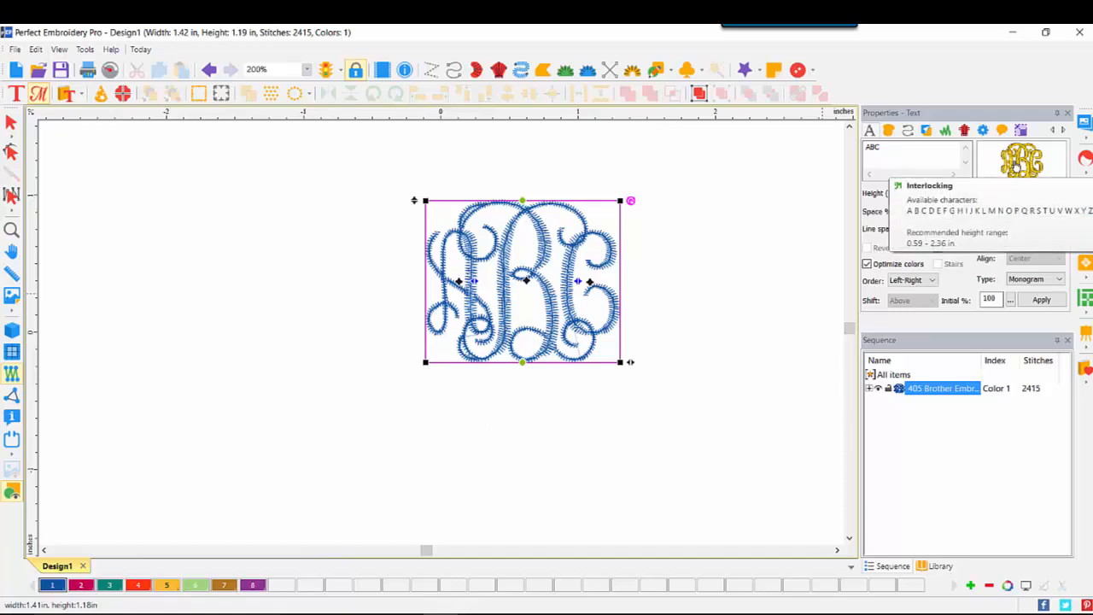
pyautogui.click(1016, 167)
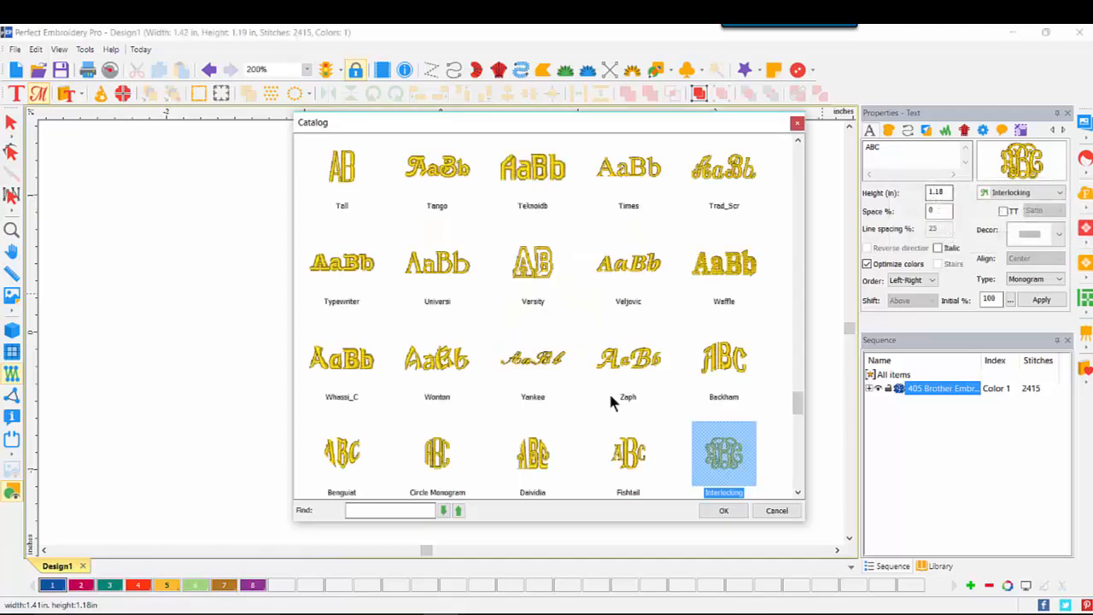
pyautogui.doubleClick(630, 453)
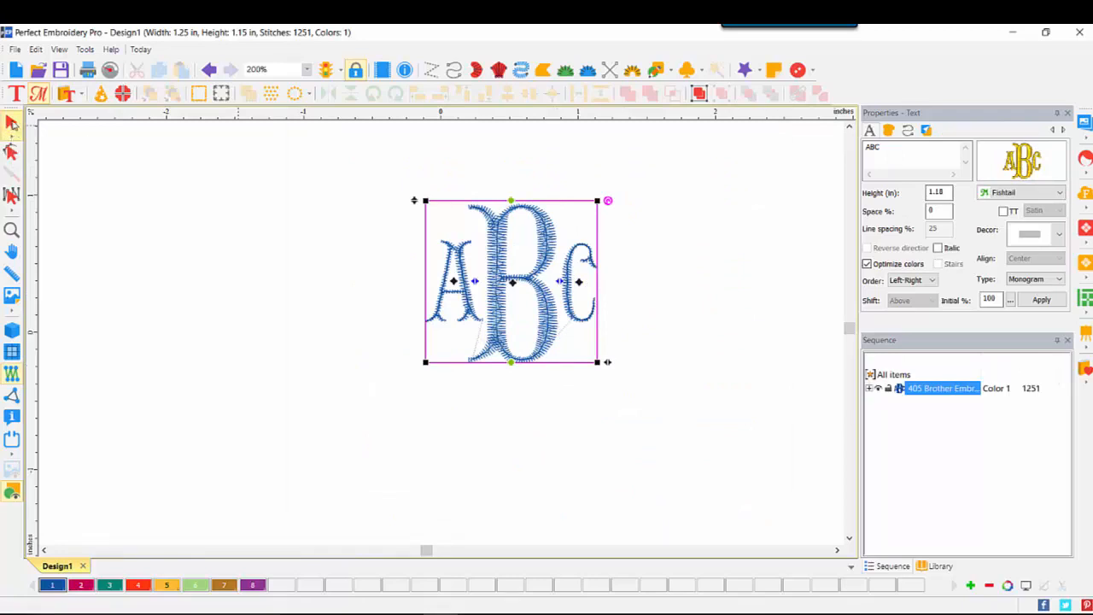
# Step: Enlarge the monogram to about 2.23 by 2.06 in and center it in the design area
pyautogui.click(503, 318)
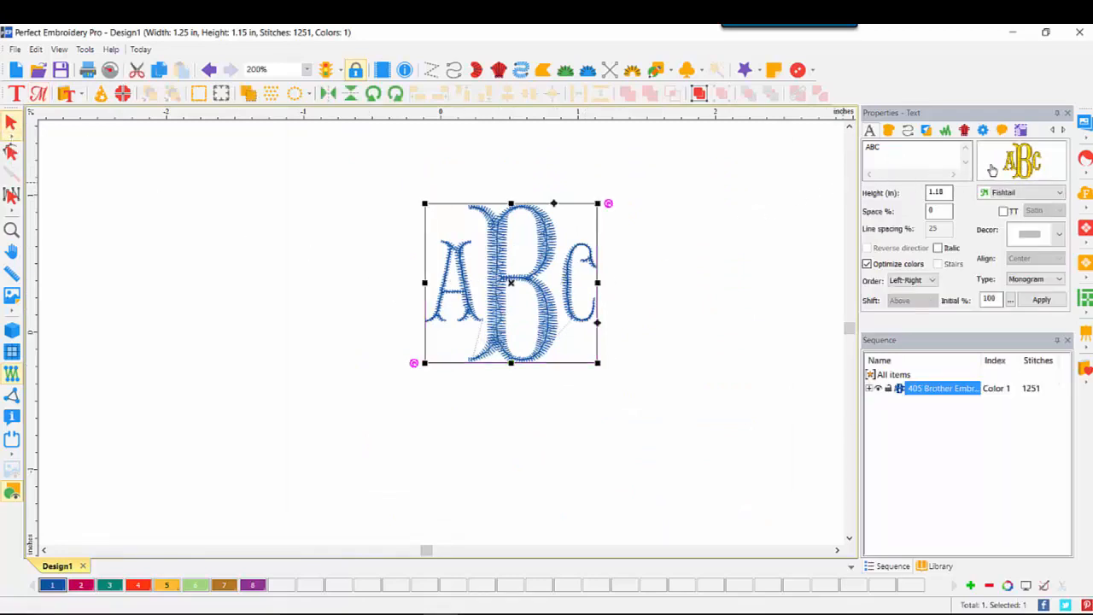
pyautogui.moveTo(1042, 167)
pyautogui.moveTo(598, 362); pyautogui.dragTo(714, 506)
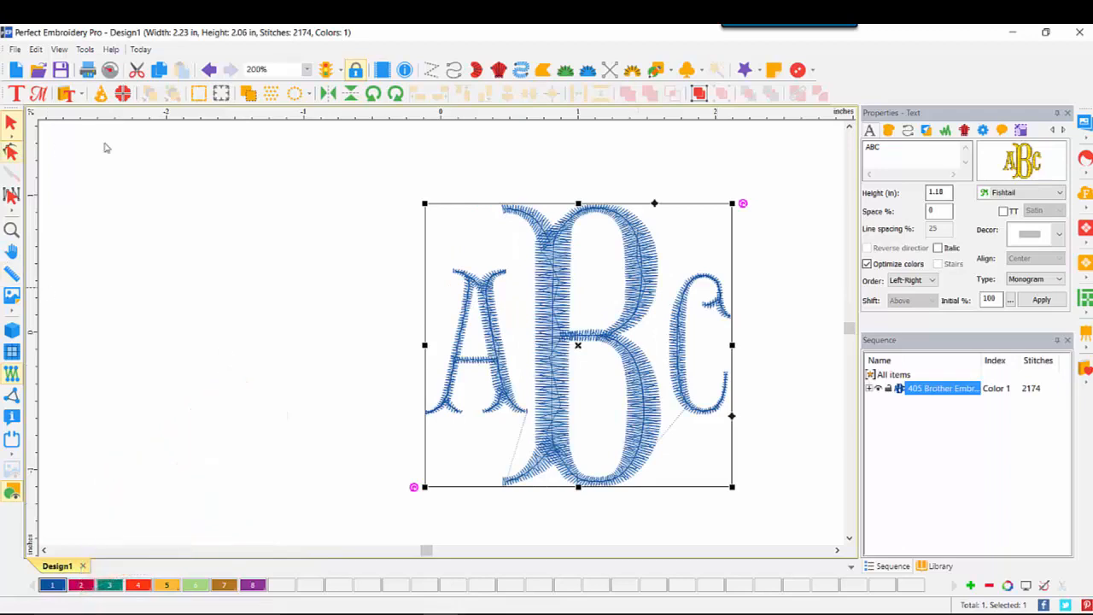
pyautogui.rightClick(307, 112)
pyautogui.click(340, 252)
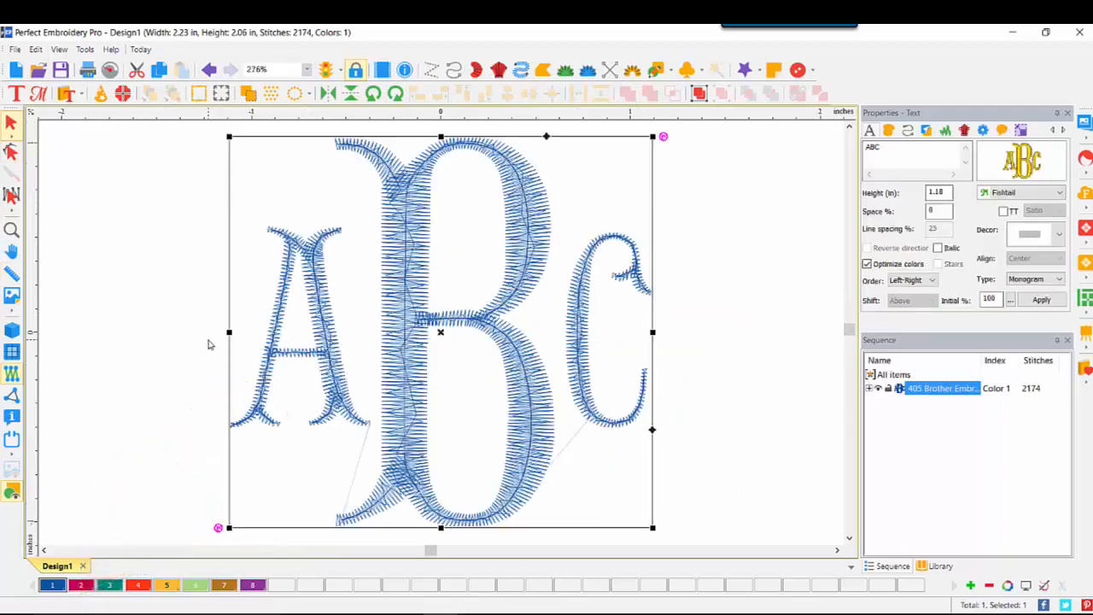
# Step: Recolor the monogram with palette color 2 and show the stitches in 3D view
pyautogui.click(306, 69)
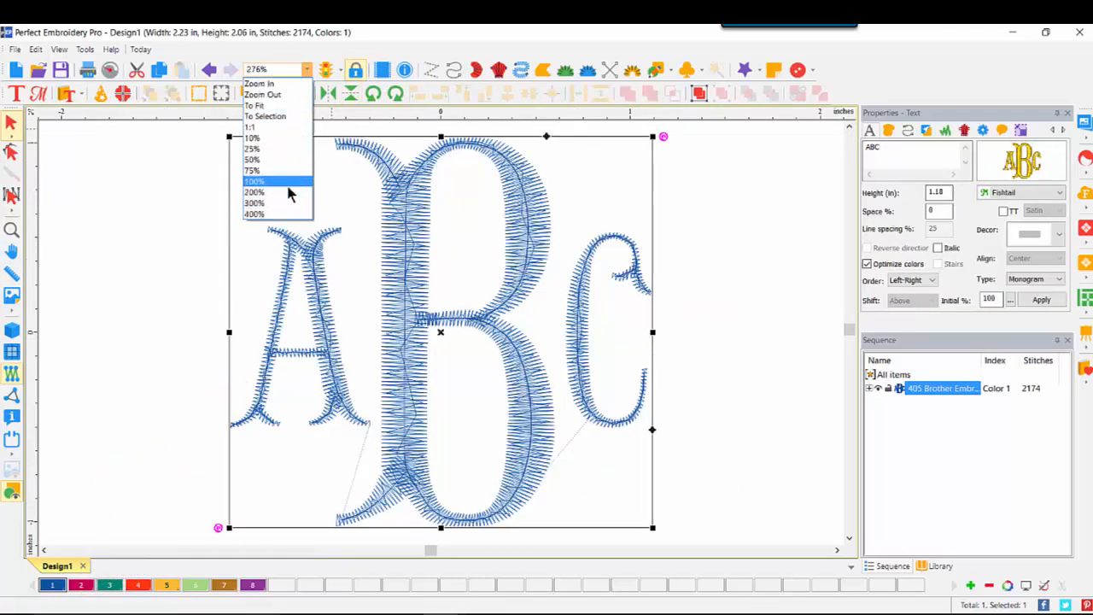
pyautogui.click(288, 182)
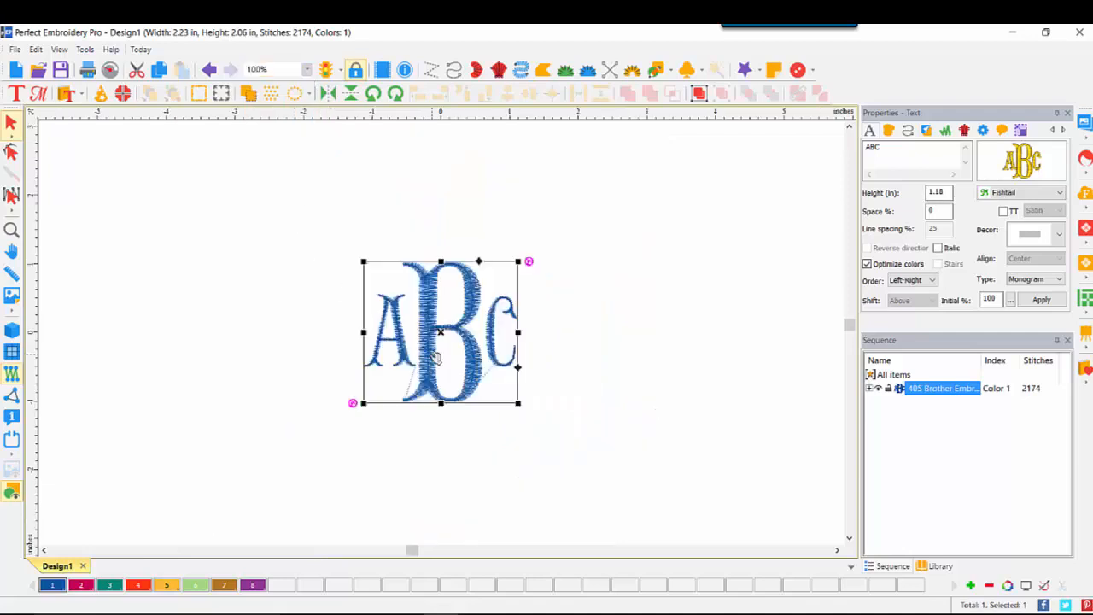
pyautogui.click(77, 585)
pyautogui.click(12, 330)
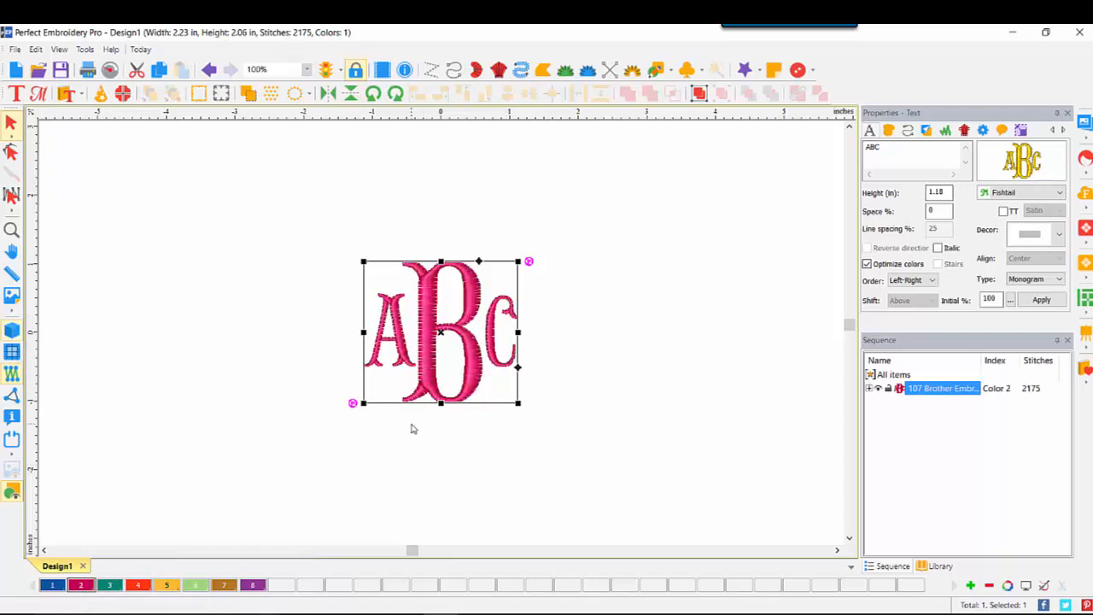
# Step: Create a nap blocker behind the ABC monogram
pyautogui.rightClick(478, 335)
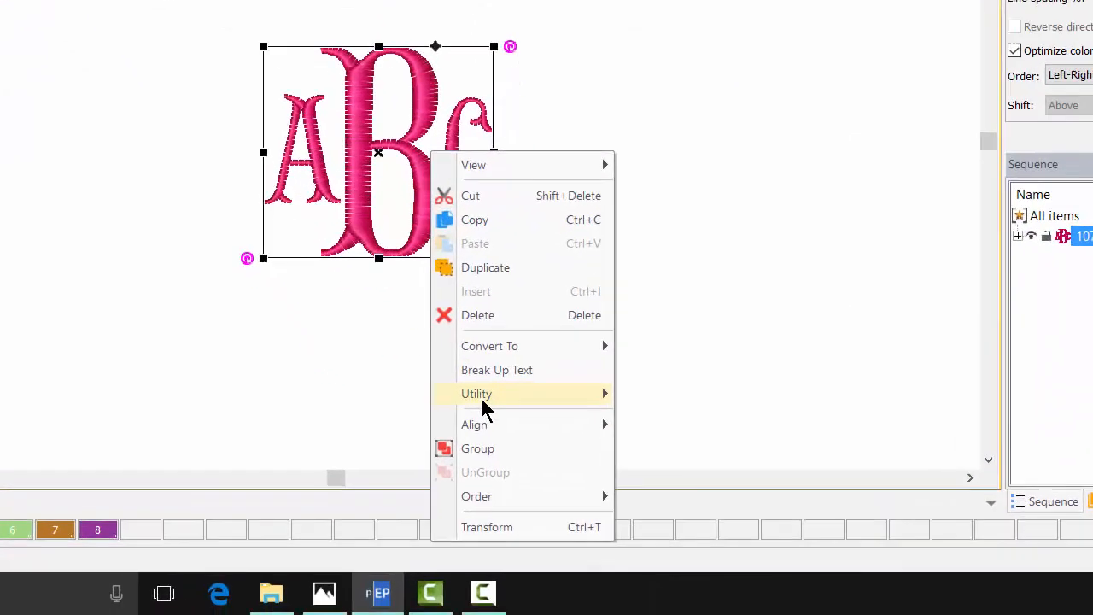
pyautogui.moveTo(509, 500)
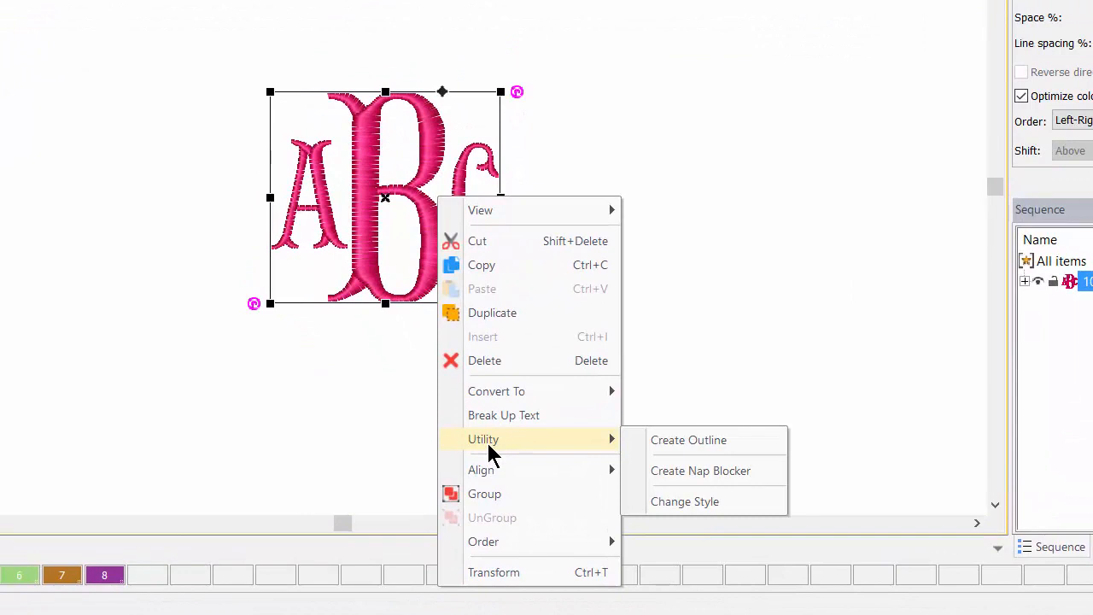
pyautogui.click(729, 471)
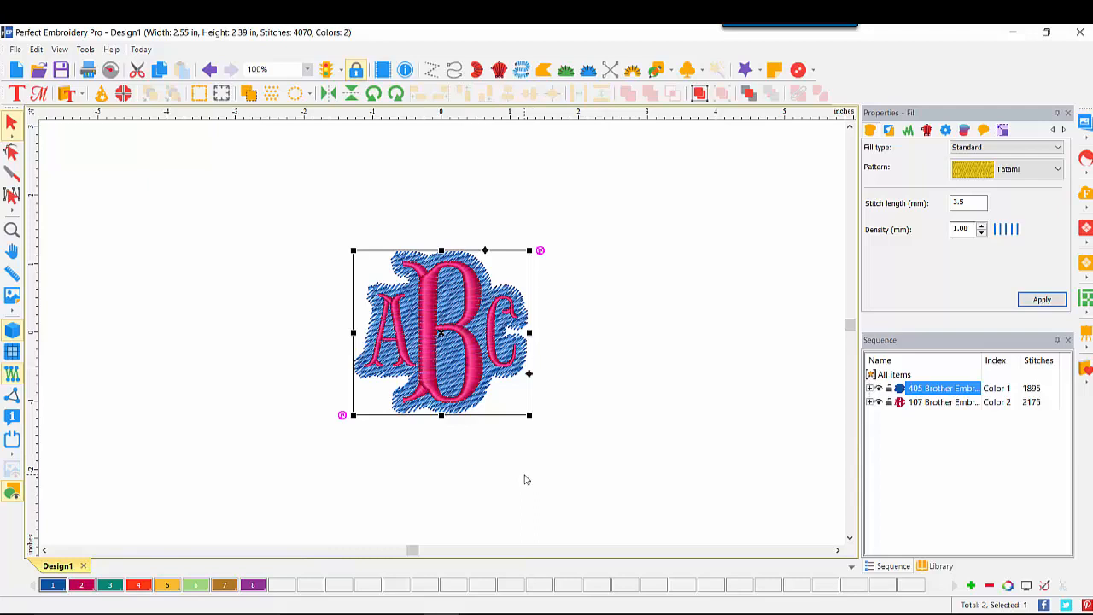
# Step: Insert the Mon10669b ornament from the monogram designs catalog
pyautogui.click(82, 96)
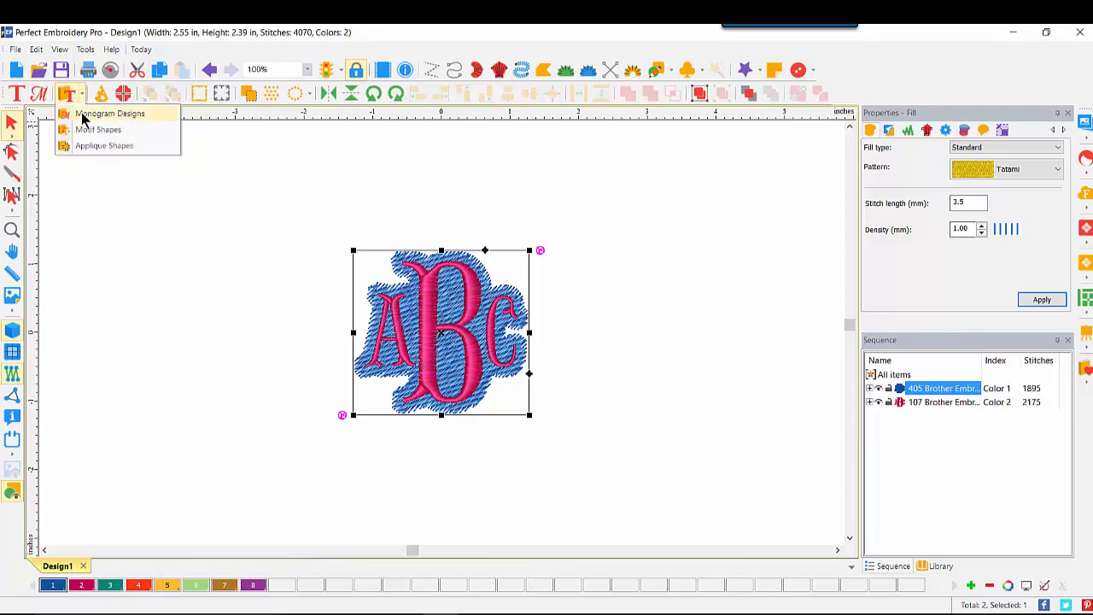
pyautogui.click(82, 115)
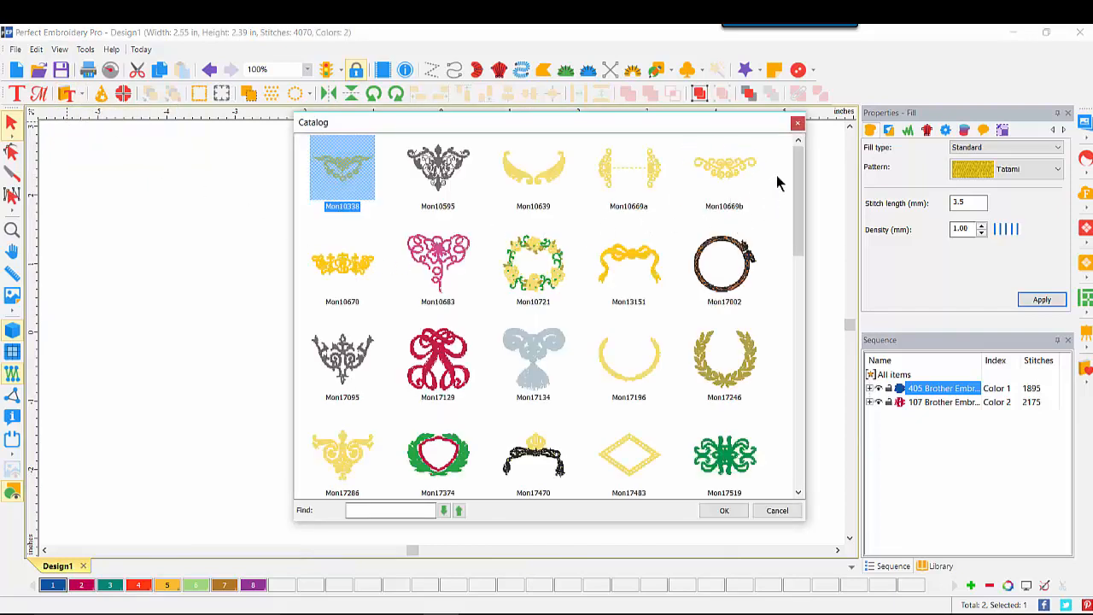
pyautogui.doubleClick(717, 170)
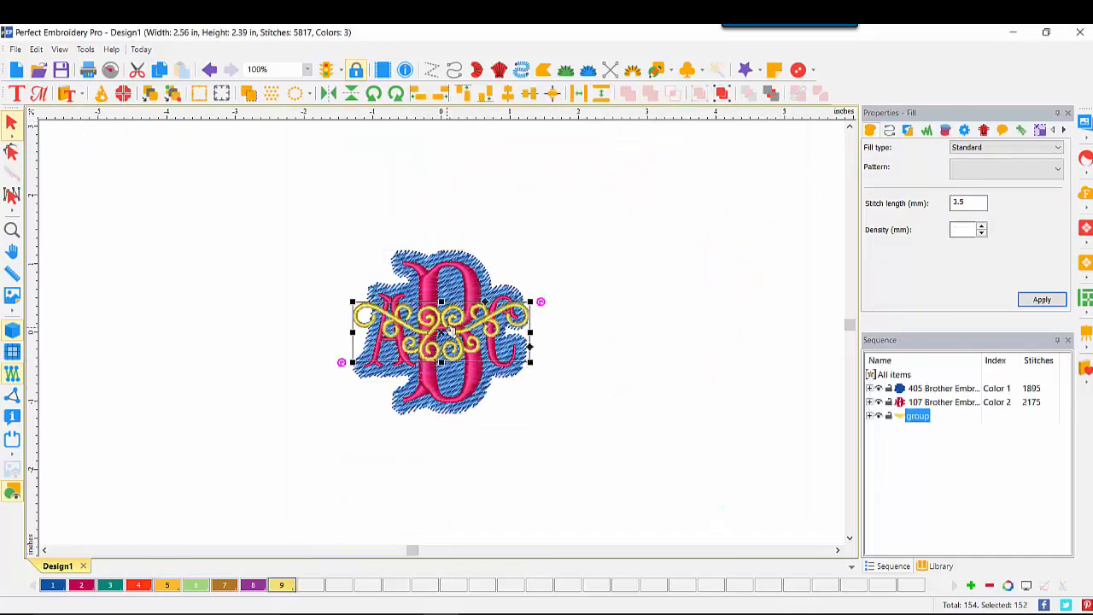
# Step: Place the scroll ornament centered just below the lettering and enlarge it to about 2.93 in wide
pyautogui.moveTo(451, 329); pyautogui.dragTo(451, 446)
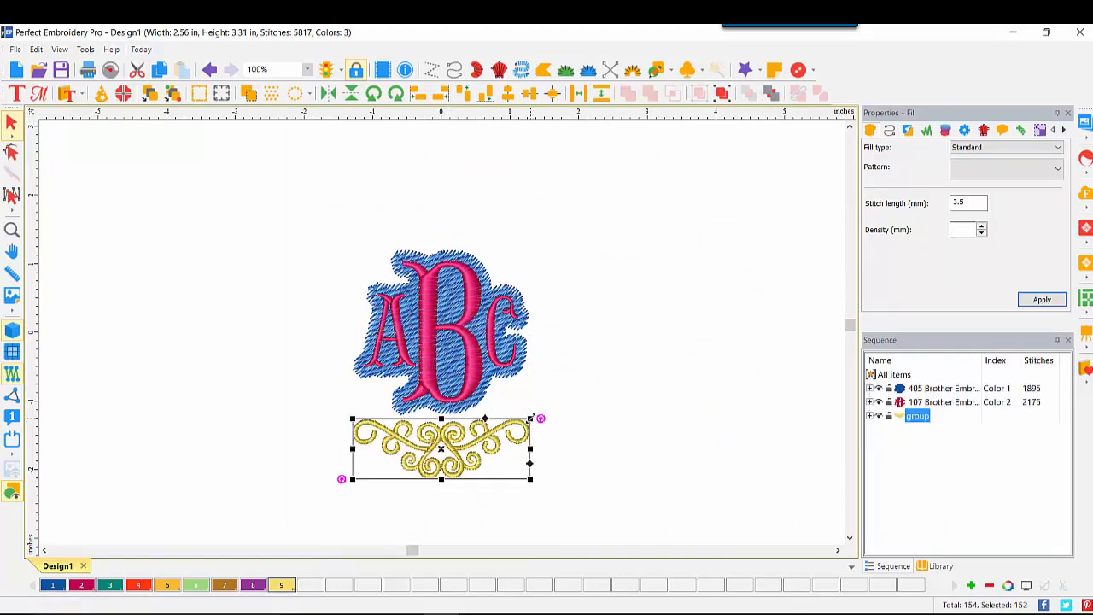
pyautogui.moveTo(530, 419); pyautogui.dragTo(556, 409)
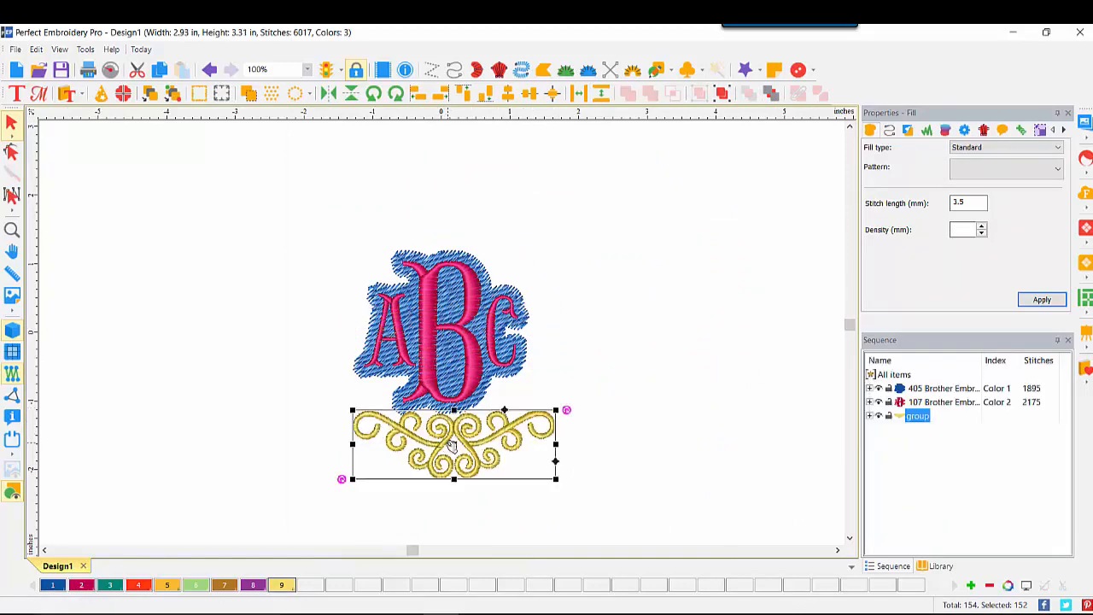
pyautogui.moveTo(450, 445); pyautogui.dragTo(440, 450)
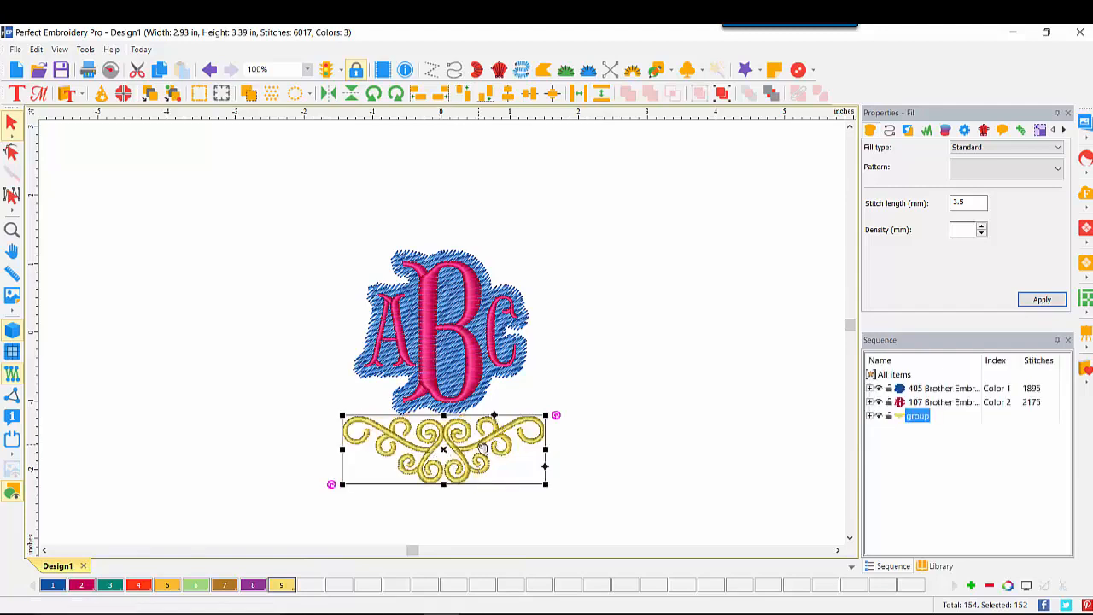
# Step: Create a nap blocker behind the scroll ornament
pyautogui.rightClick(481, 447)
pyautogui.moveTo(535, 338)
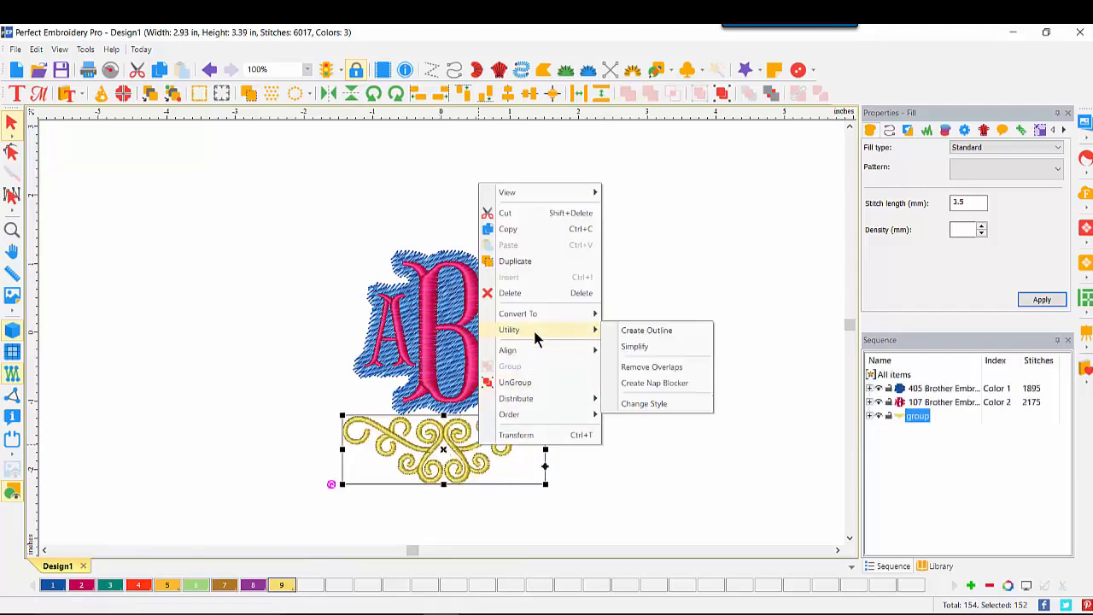
pyautogui.click(672, 391)
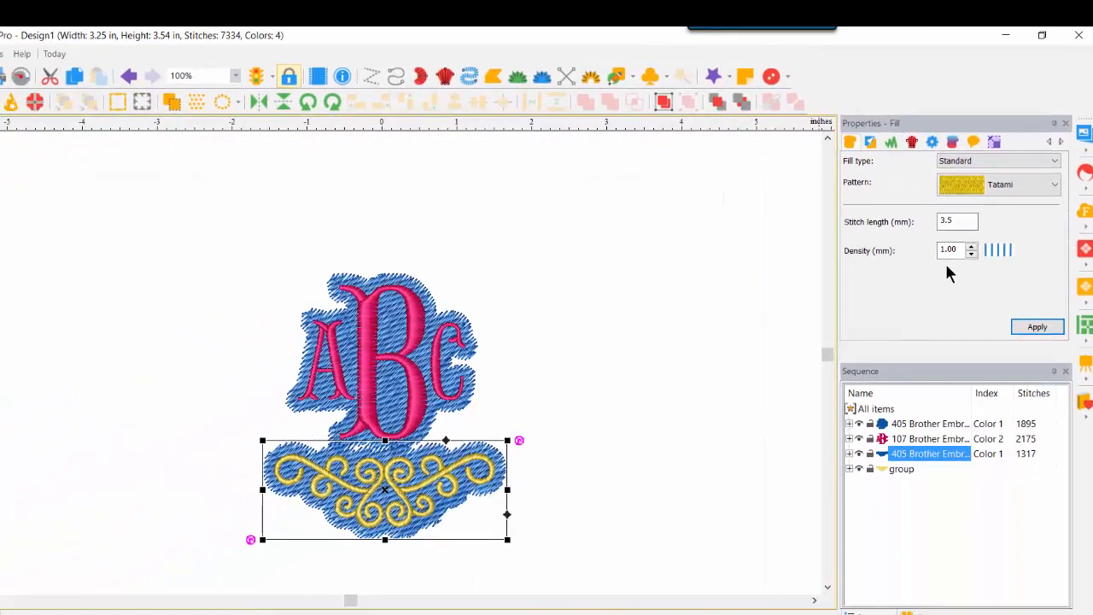
# Step: Set the fill density of the ornament's nap blocker to 0.80 mm
pyautogui.click(970, 253)
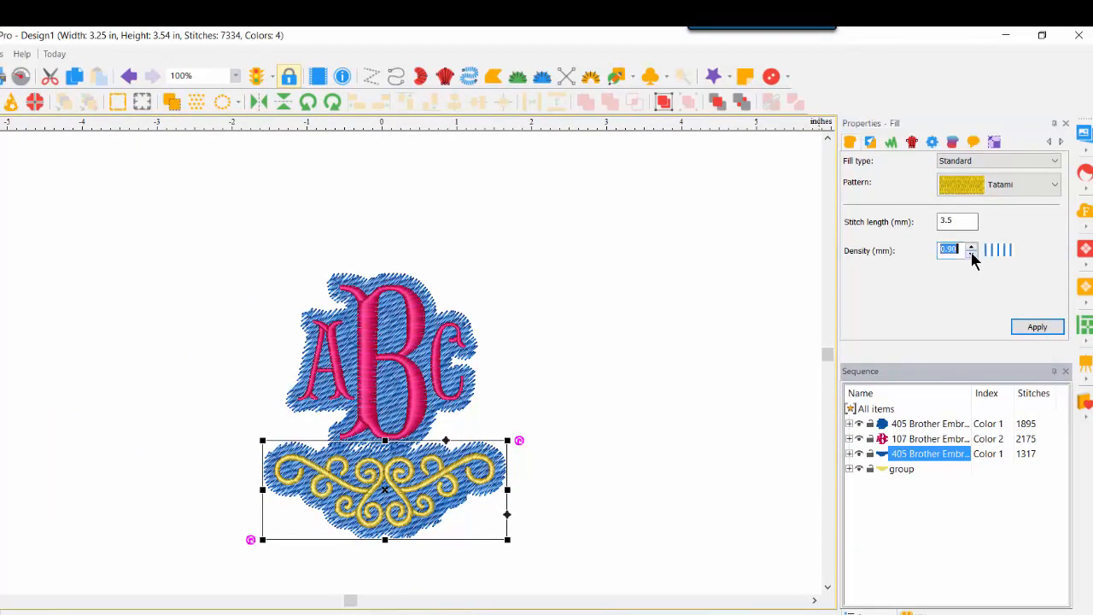
pyautogui.click(971, 254)
pyautogui.click(1035, 328)
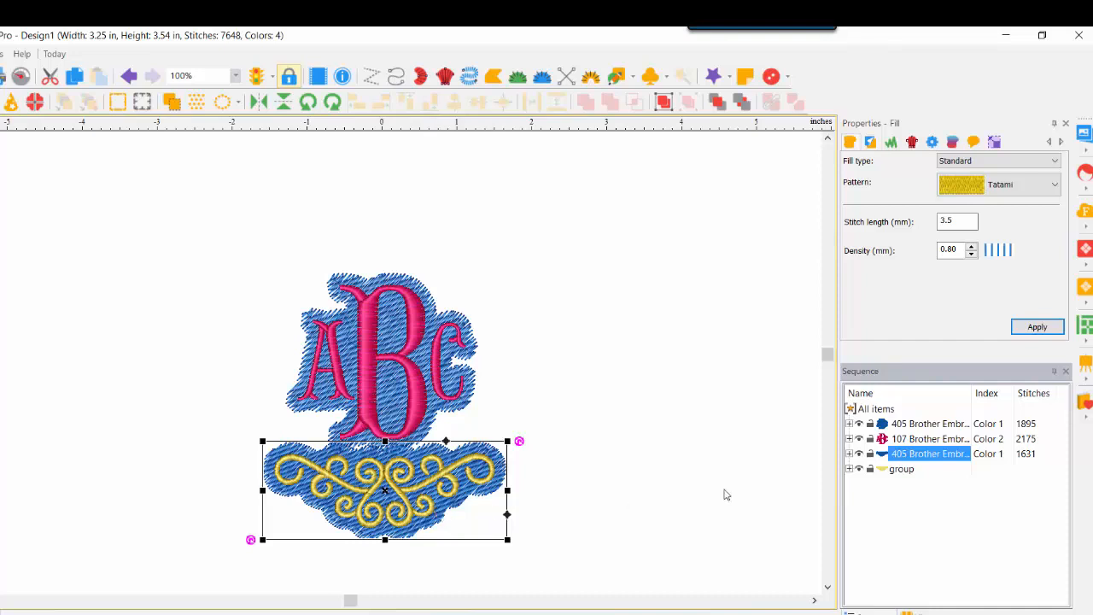
# Step: Set the fill density of the ornament's nap blocker to 1.20 mm
pyautogui.click(971, 246)
pyautogui.click(971, 246)
pyautogui.click(1031, 328)
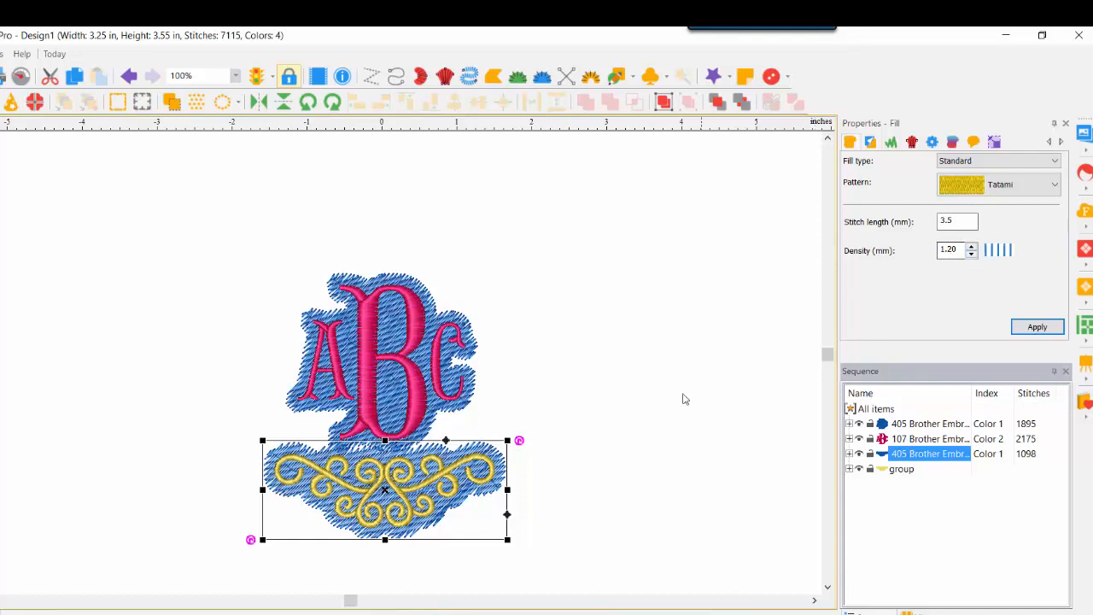
# Step: Resize the ornament's nap blocker to a width of 3.5 in, keeping its aspect ratio
pyautogui.click(994, 143)
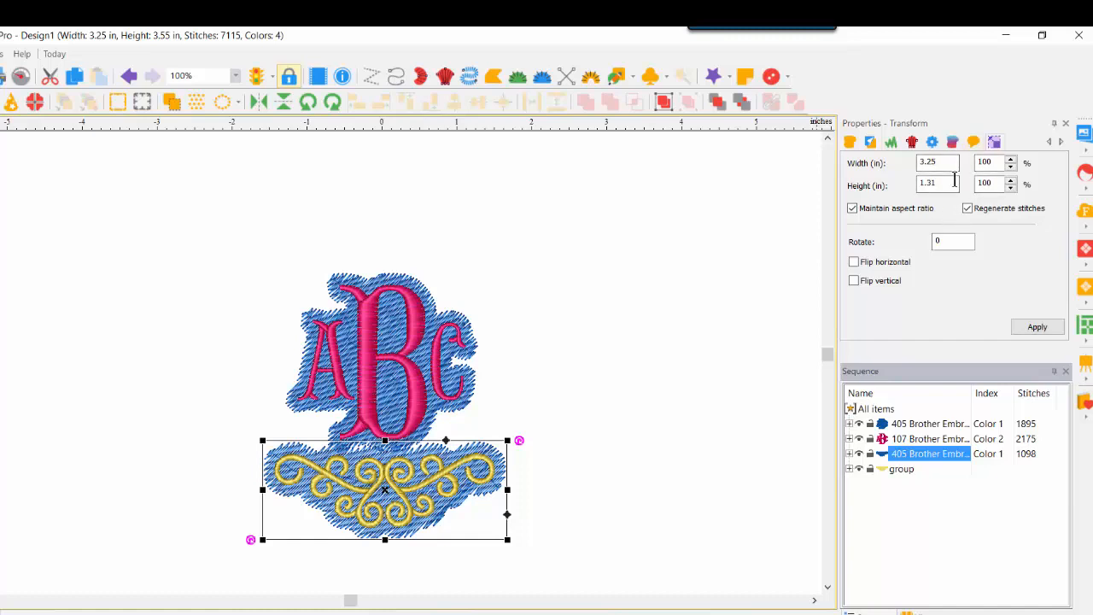
pyautogui.click(940, 161)
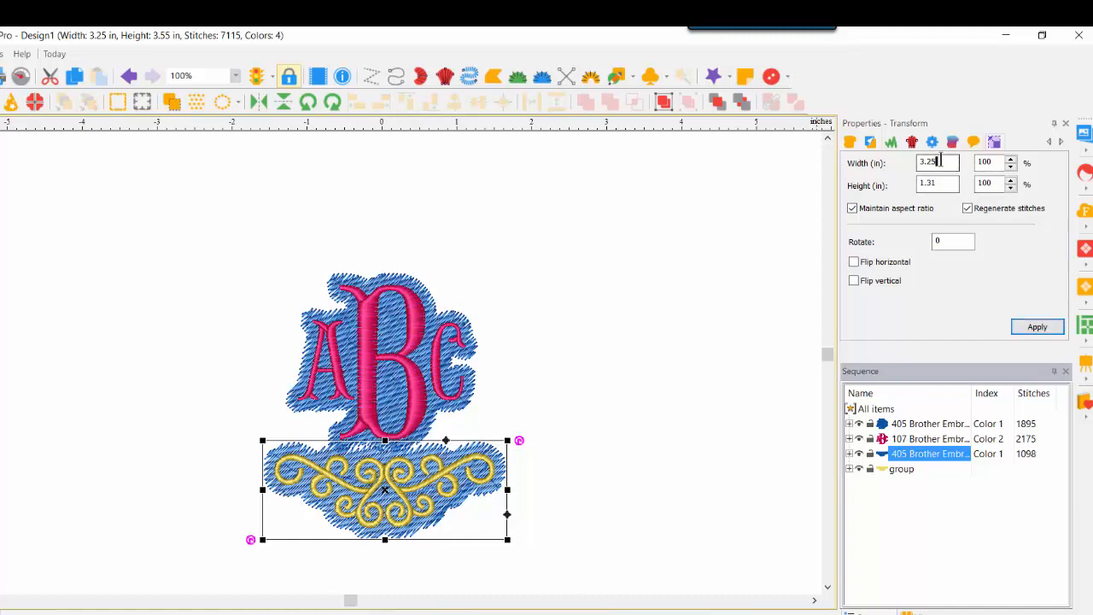
pyautogui.moveTo(939, 161); pyautogui.dragTo(887, 168)
pyautogui.write('3.5')
pyautogui.click(1027, 327)
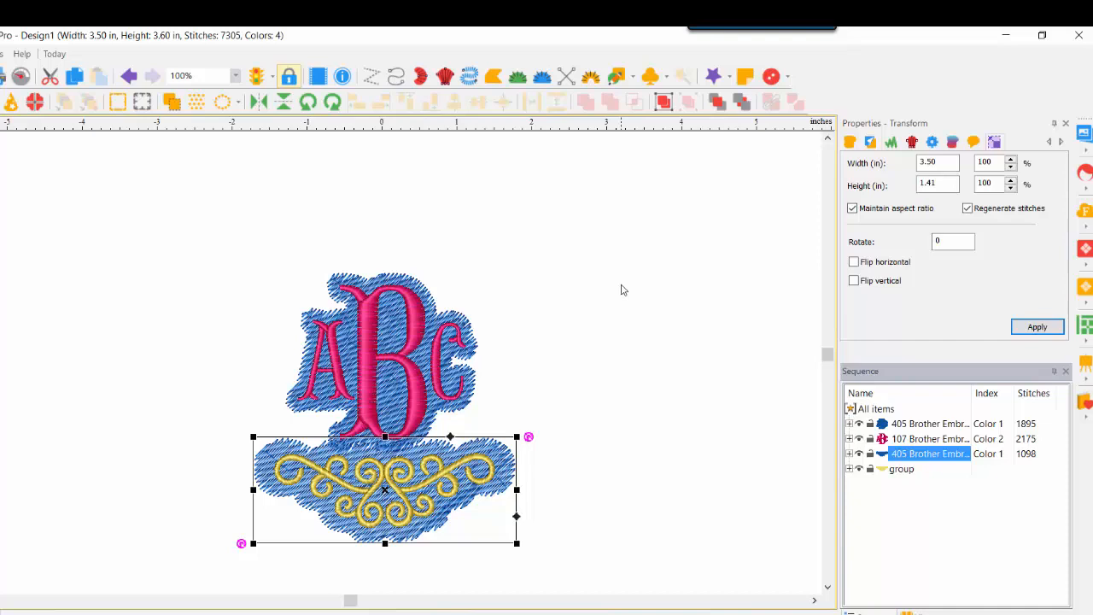
# Step: Change the fill pattern of the ornament's nap blocker to Smooth
pyautogui.click(850, 143)
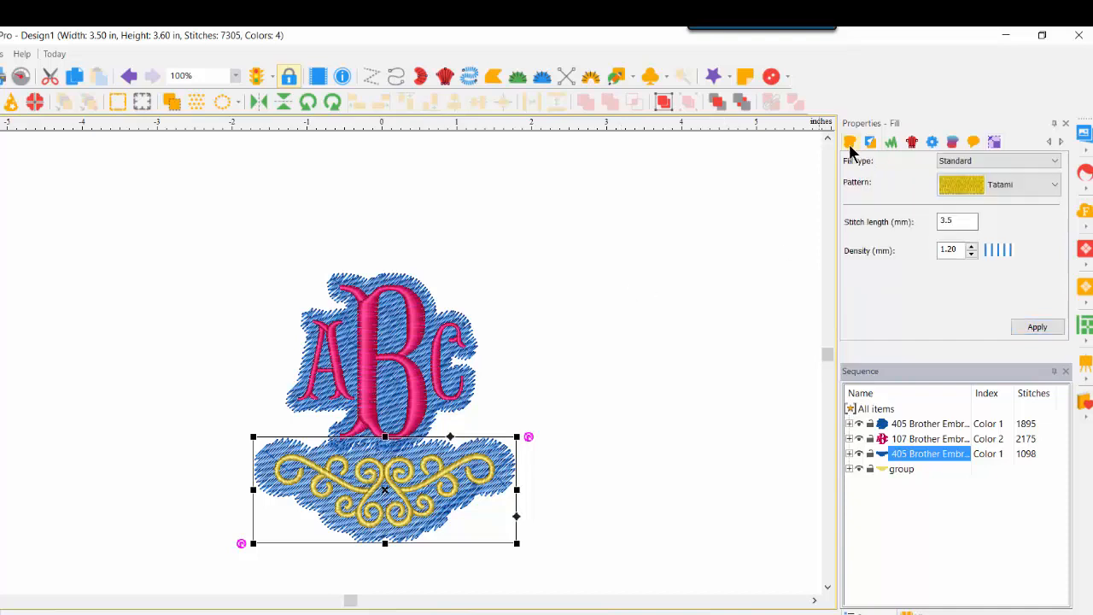
pyautogui.click(1049, 186)
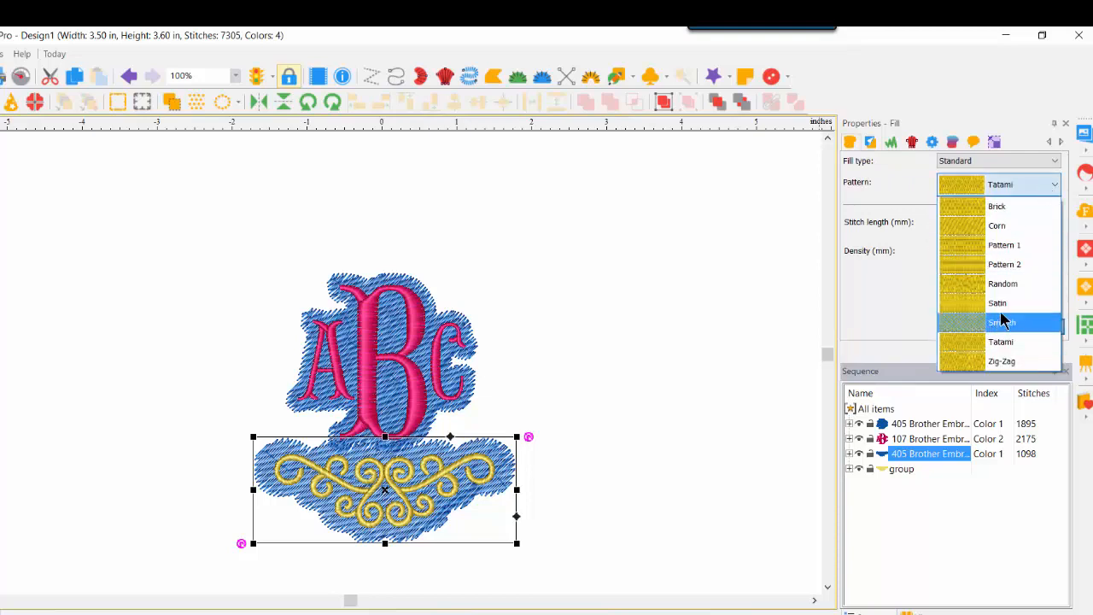
pyautogui.click(1004, 324)
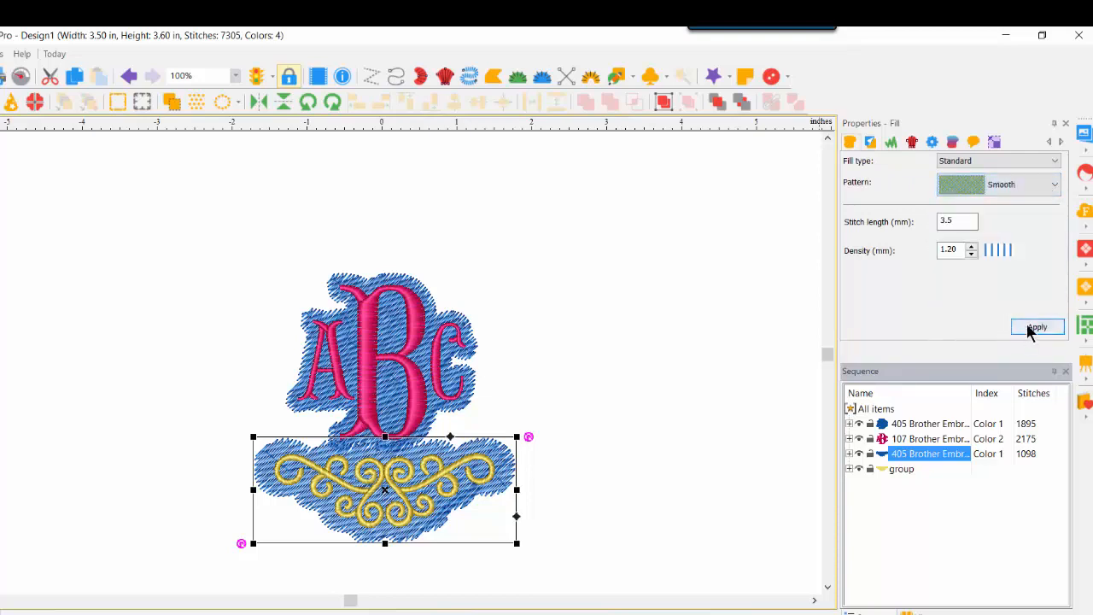
pyautogui.click(1029, 332)
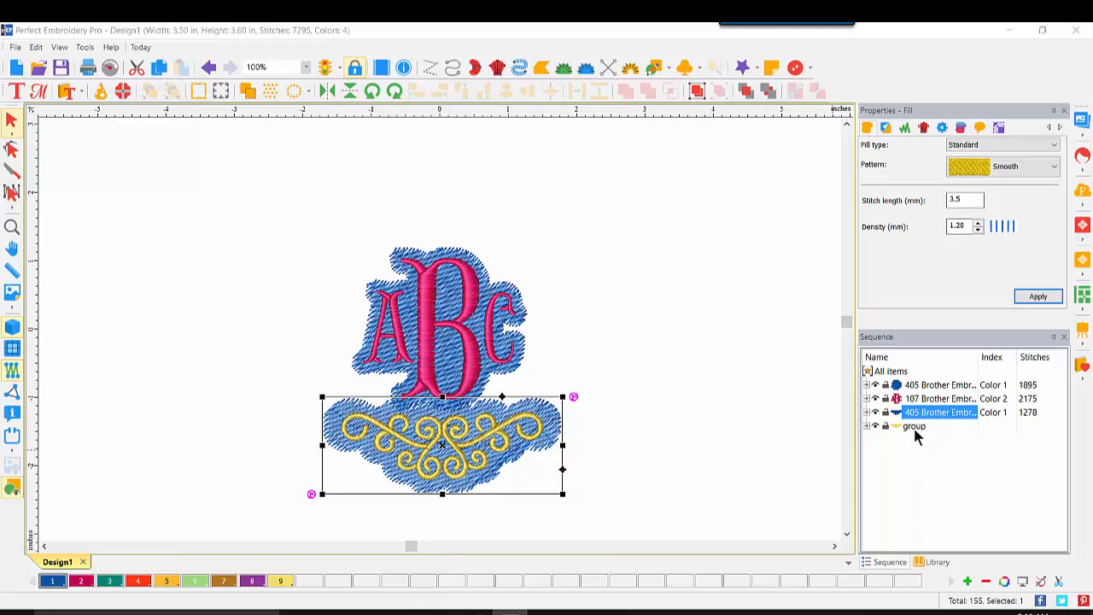
# Step: Resequence the whole design by color
pyautogui.click(212, 151)
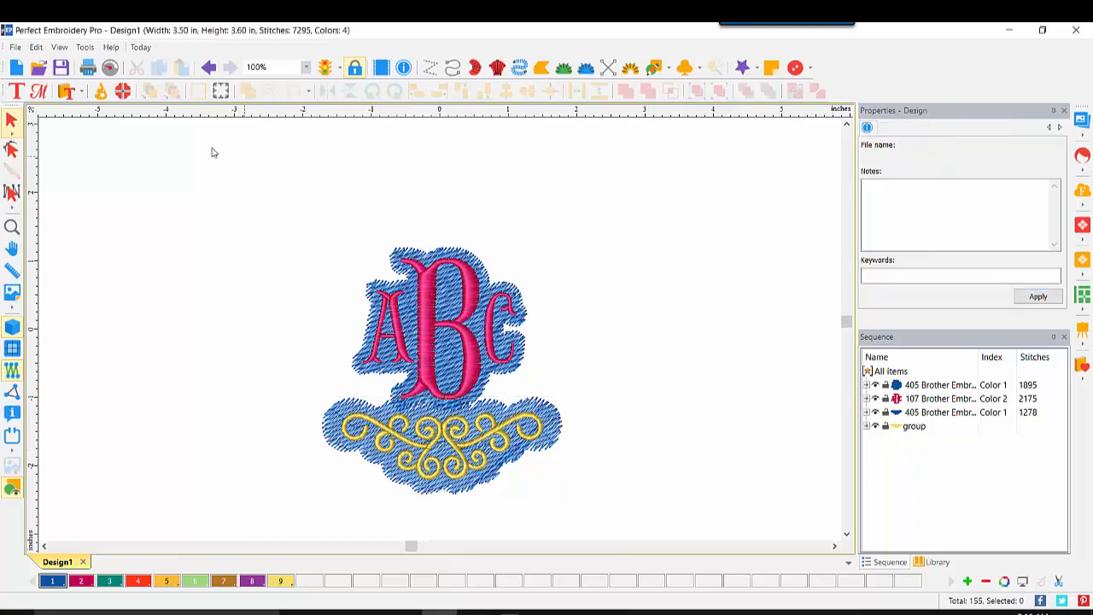
pyautogui.click(35, 49)
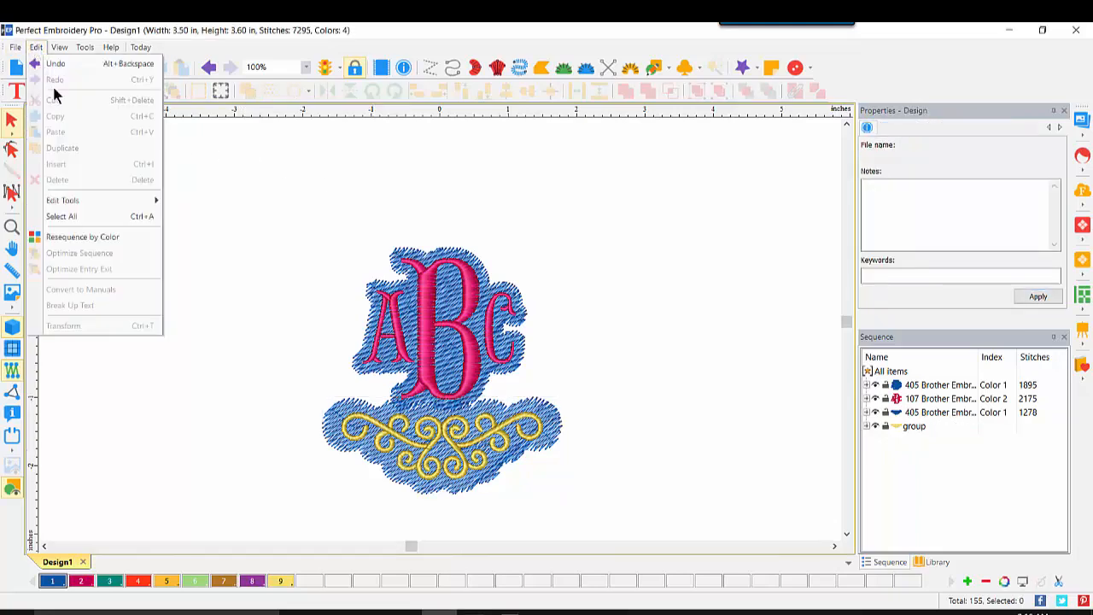
pyautogui.click(77, 237)
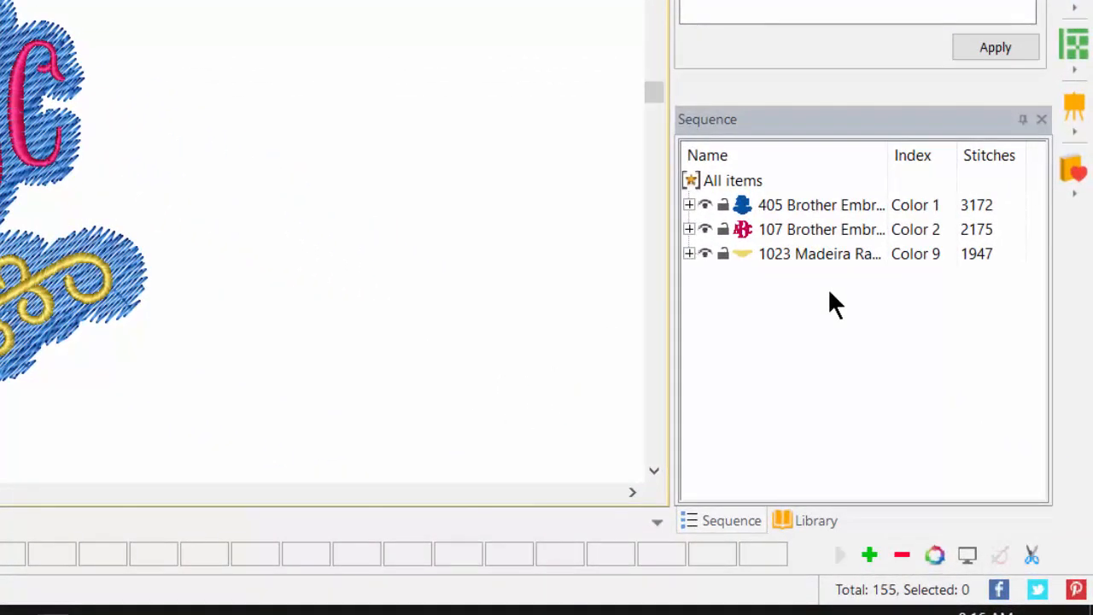
# Step: Try enlarging the gold scroll ornament alone, without its nap blocker, and undo the resize
pyautogui.click(689, 205)
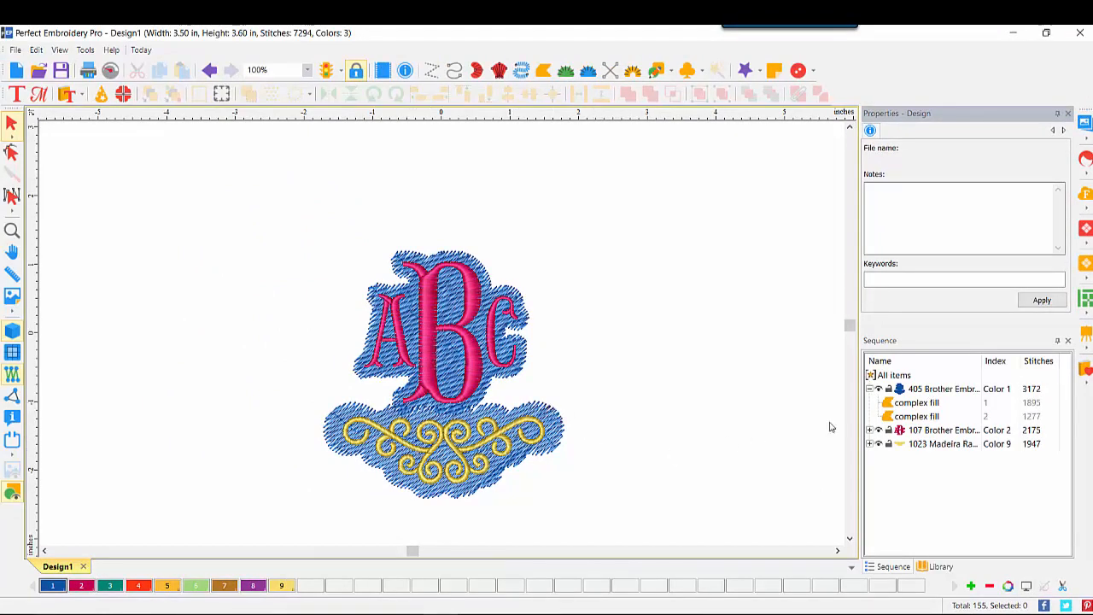
pyautogui.click(930, 446)
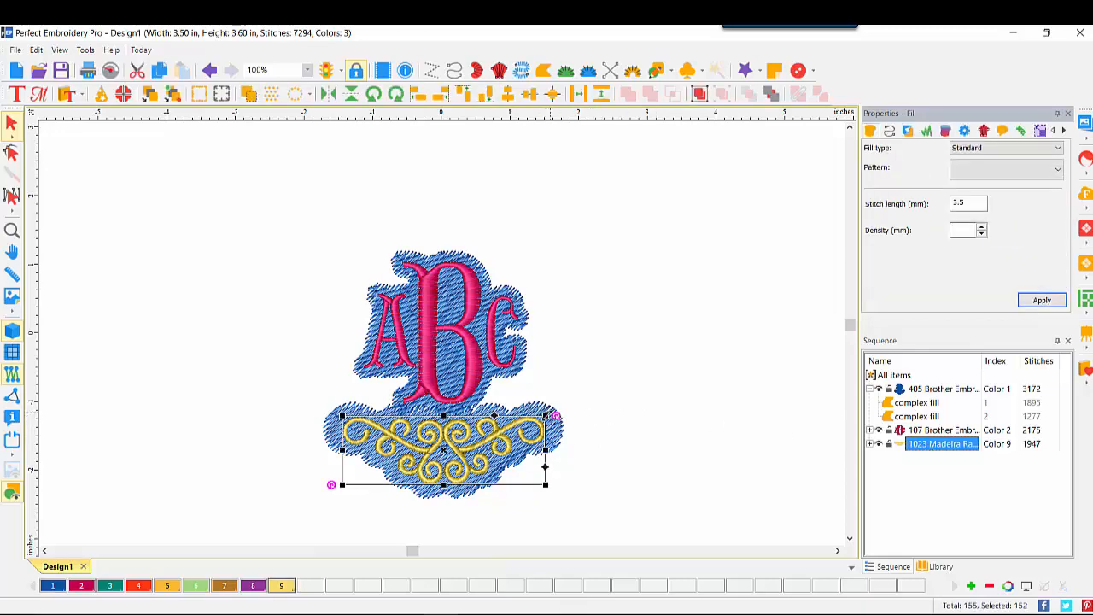
pyautogui.moveTo(545, 416); pyautogui.dragTo(590, 400)
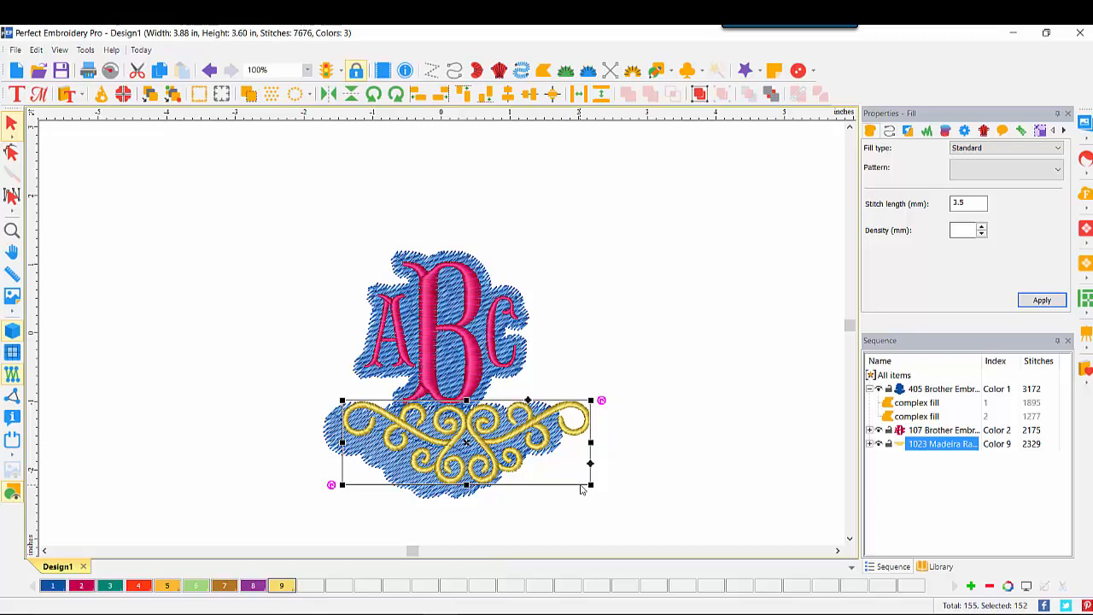
pyautogui.click(210, 69)
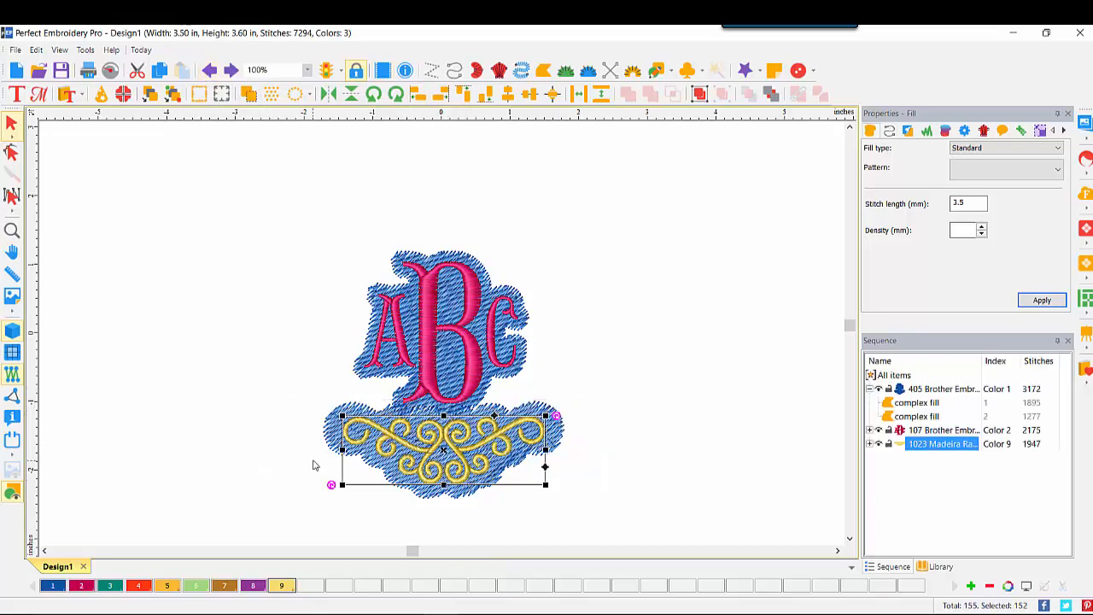
# Step: Try enlarging the scroll ornament together with its nap blocker, and undo the resize
pyautogui.moveTo(287, 387); pyautogui.dragTo(612, 521)
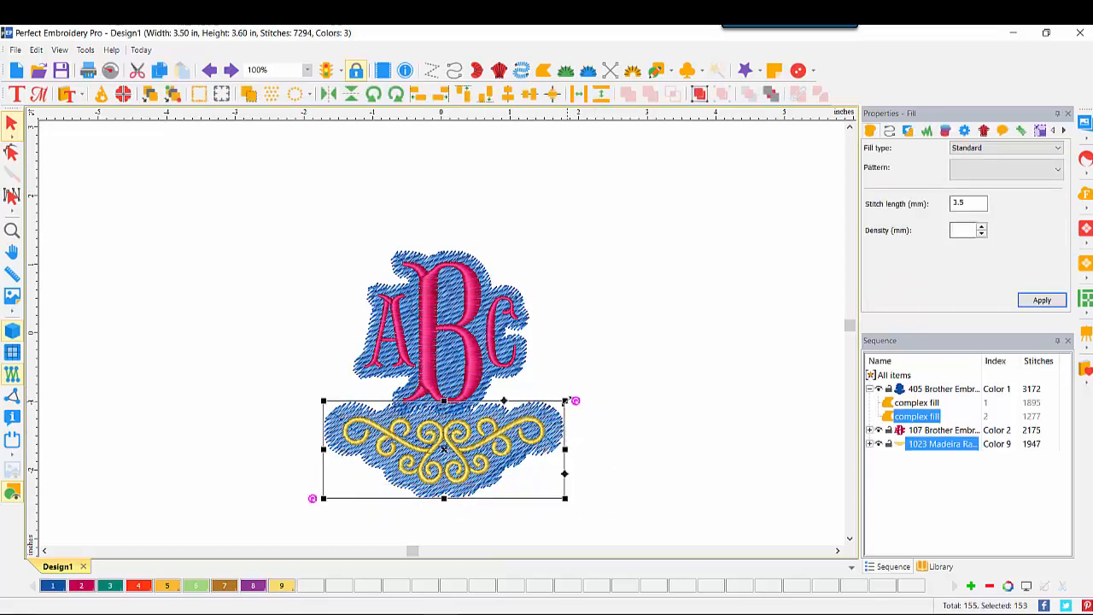
pyautogui.moveTo(565, 400); pyautogui.dragTo(625, 379)
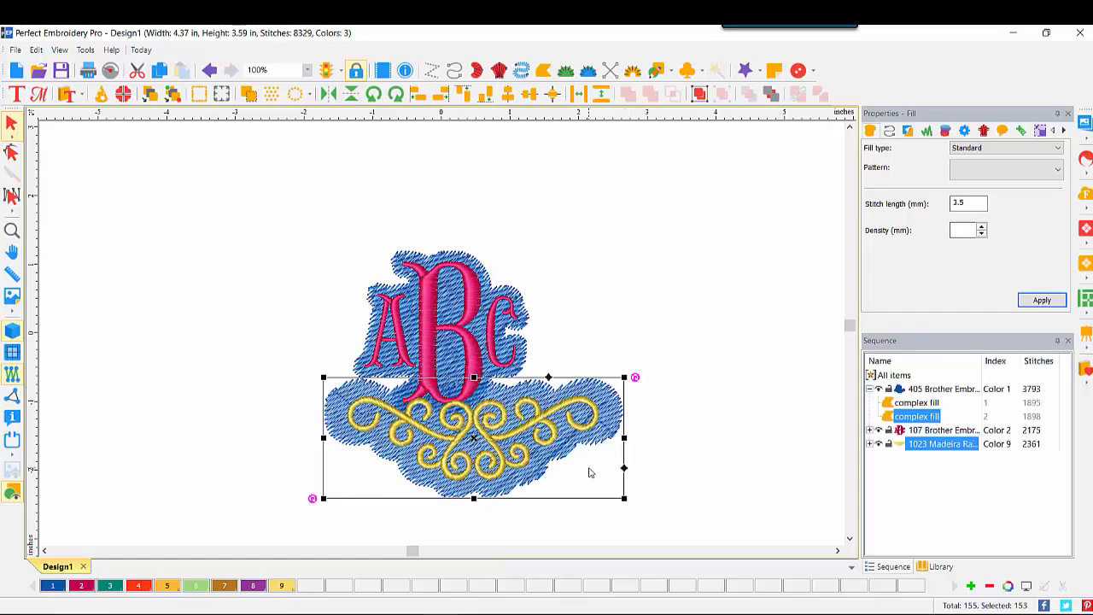
pyautogui.click(210, 70)
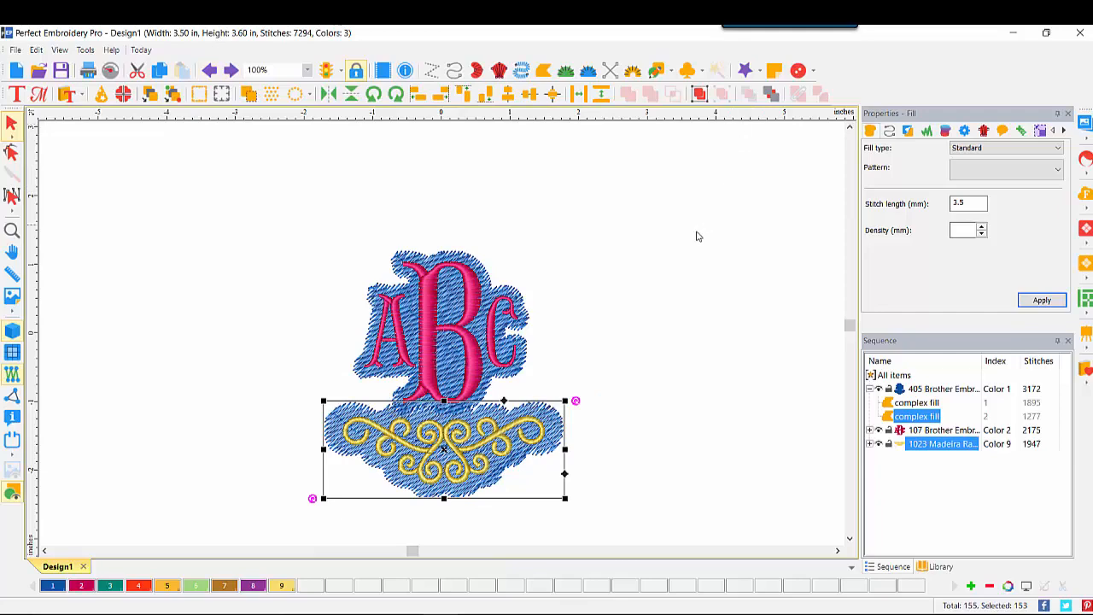
# Step: Group the ornament with its nap blocker, then place the group above the ABC monogram, flipped vertically
pyautogui.click(700, 96)
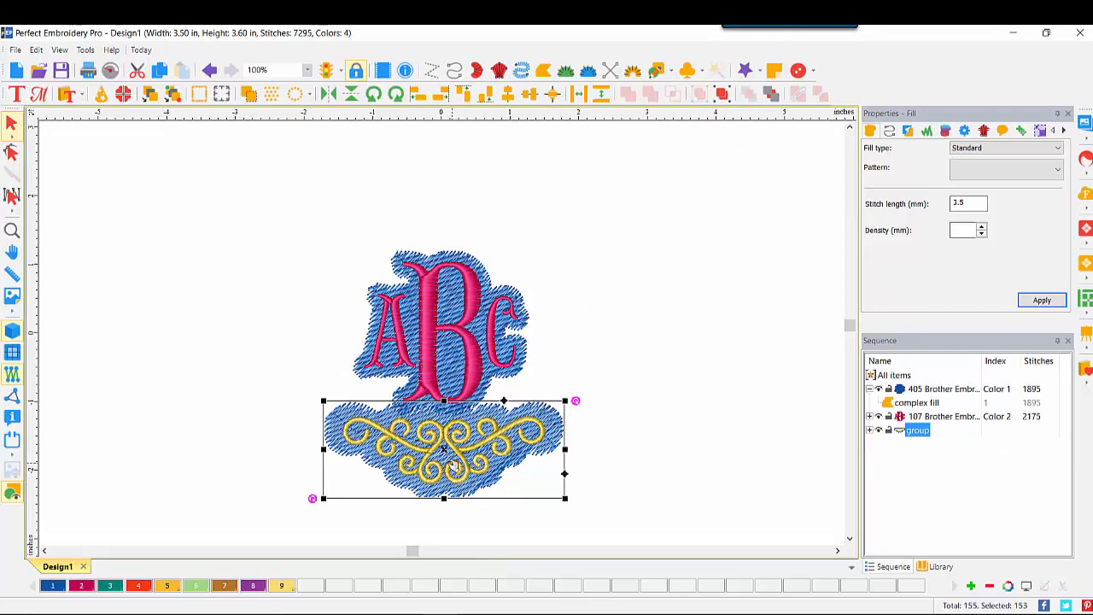
pyautogui.moveTo(459, 475); pyautogui.dragTo(468, 214)
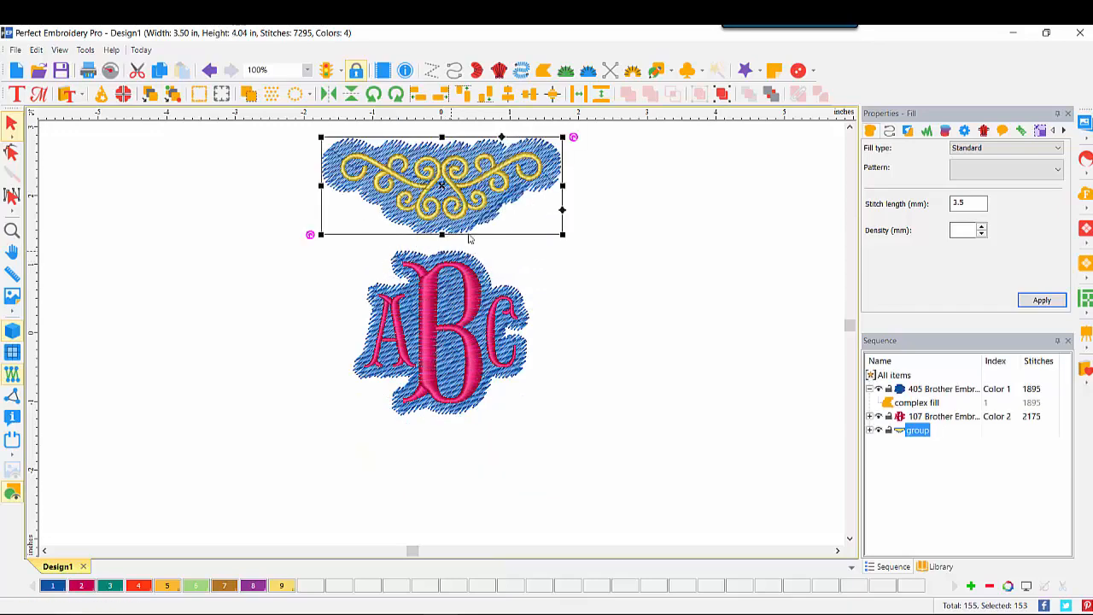
pyautogui.click(375, 95)
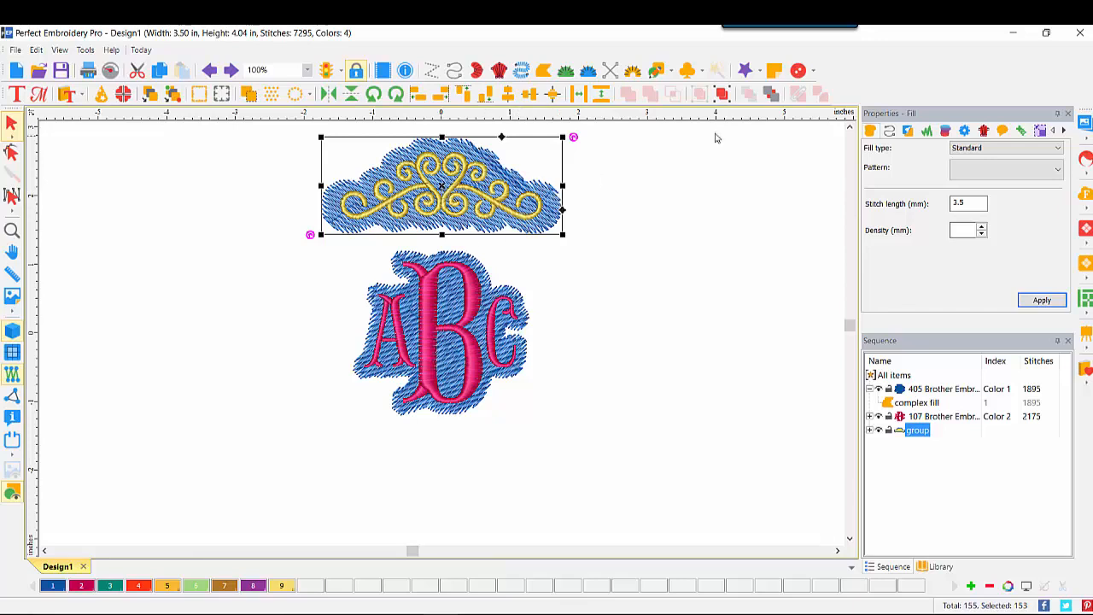
# Step: Ungroup the ornament and its nap blocker and return them below the monogram, flipped back vertically
pyautogui.click(722, 93)
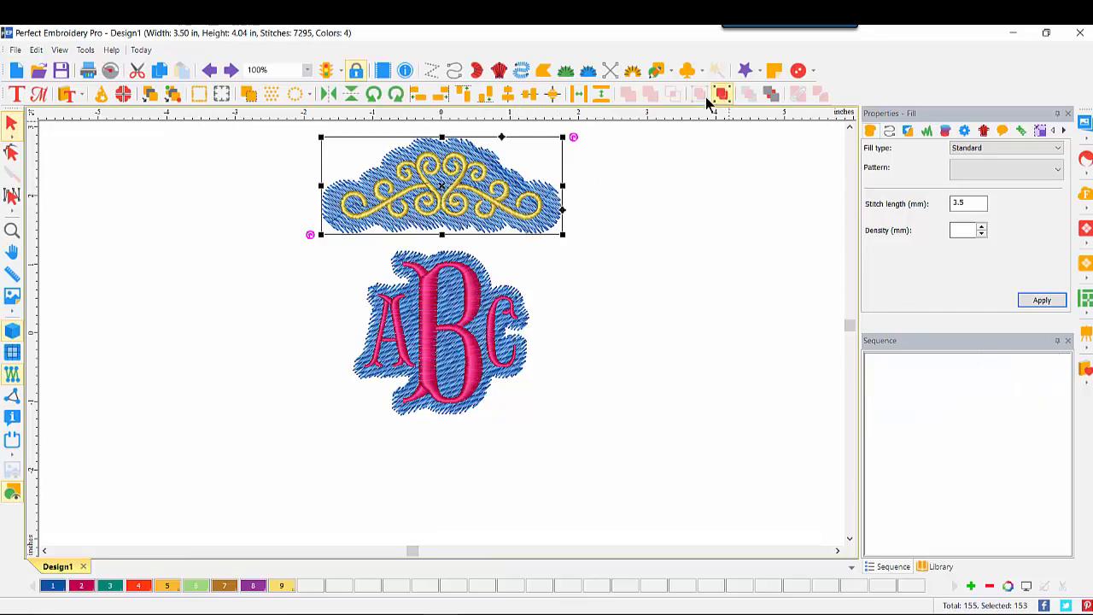
pyautogui.click(351, 94)
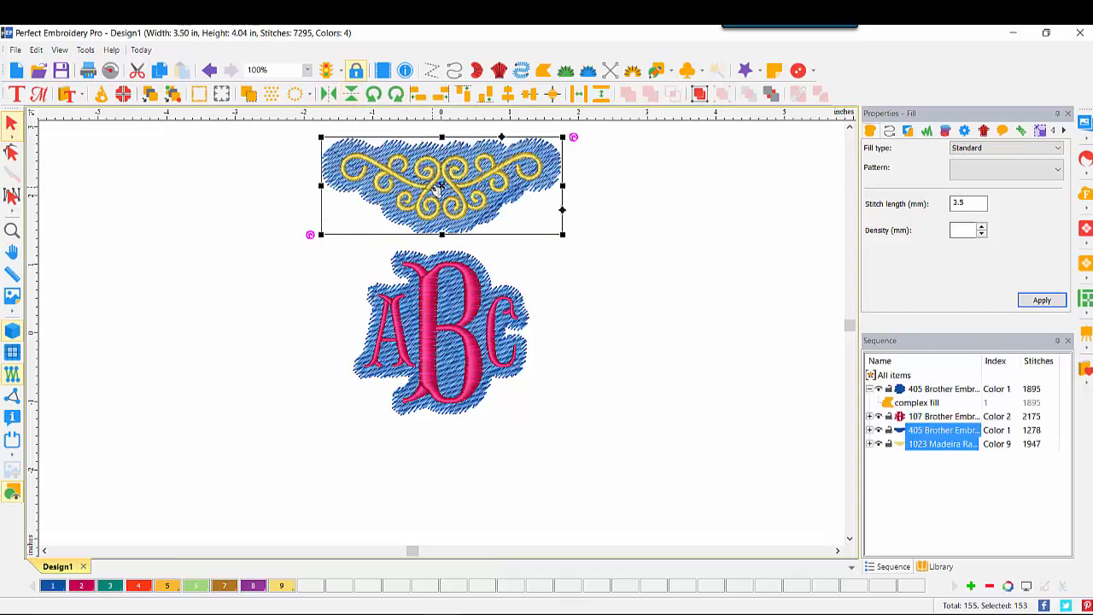
pyautogui.moveTo(436, 188); pyautogui.dragTo(441, 470)
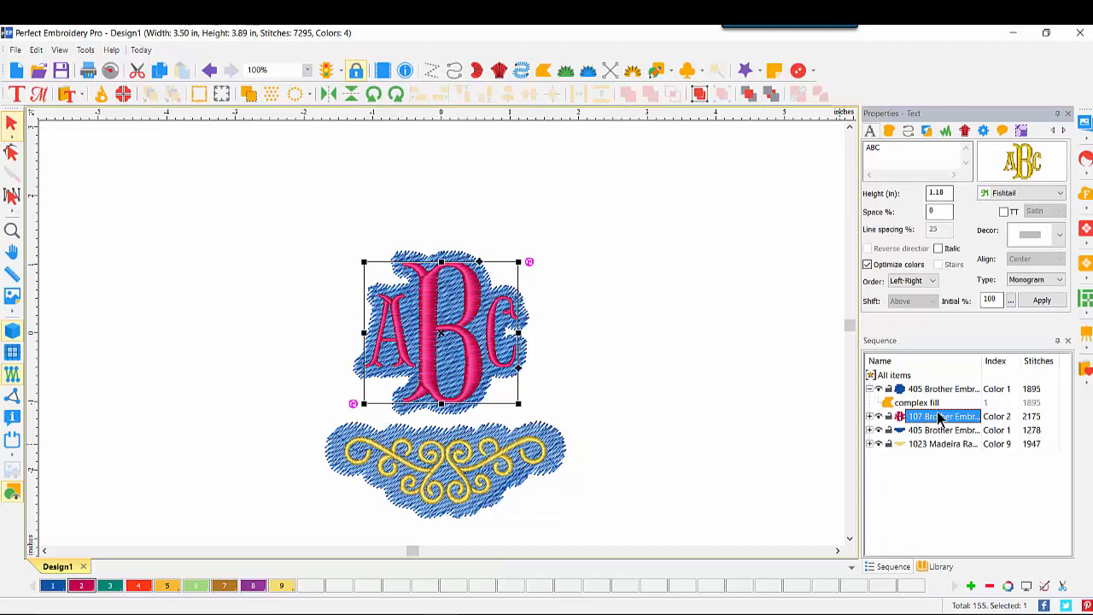
# Step: Copy the monogram and ornament without their nap blockers and paste the pair beside the original
pyautogui.keyDown('ctrl'); pyautogui.click(944, 444); pyautogui.keyUp('ctrl')
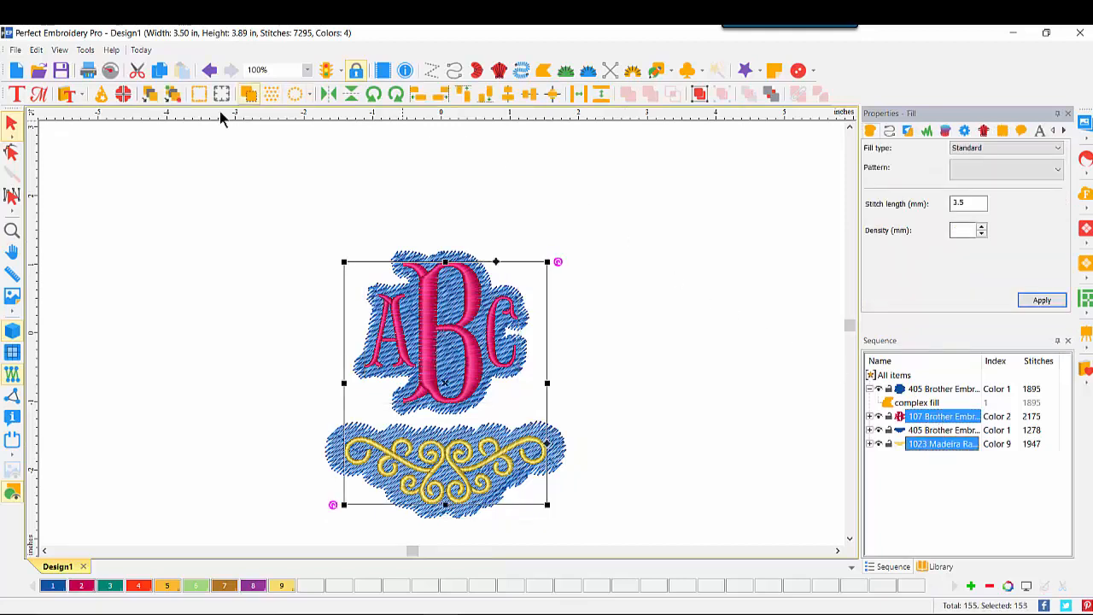
pyautogui.click(159, 71)
pyautogui.click(181, 70)
pyautogui.moveTo(431, 380); pyautogui.dragTo(726, 377)
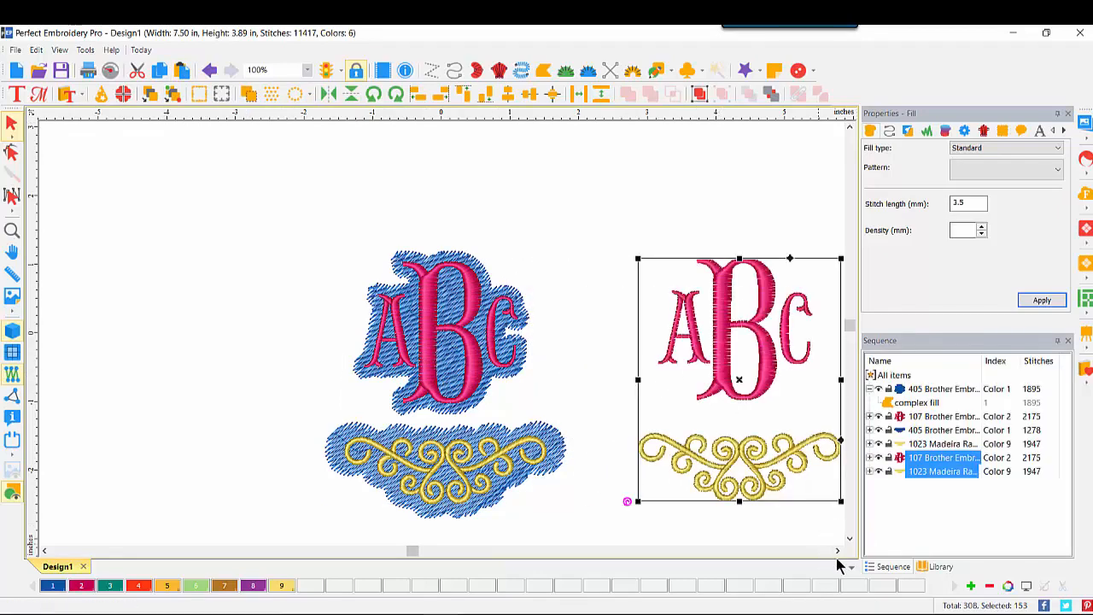
# Step: Scale the pasted monogram and ornament down slightly, and group the pieces of the pasted ornament
pyautogui.click(837, 550)
pyautogui.click(613, 521)
pyautogui.moveTo(614, 520); pyautogui.dragTo(739, 524)
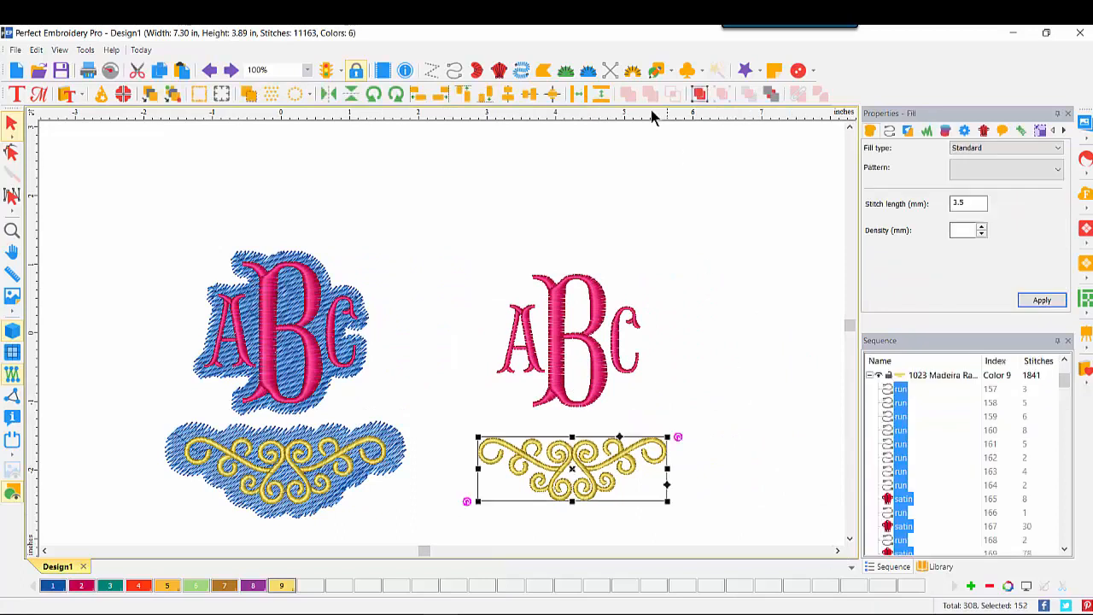
pyautogui.click(698, 96)
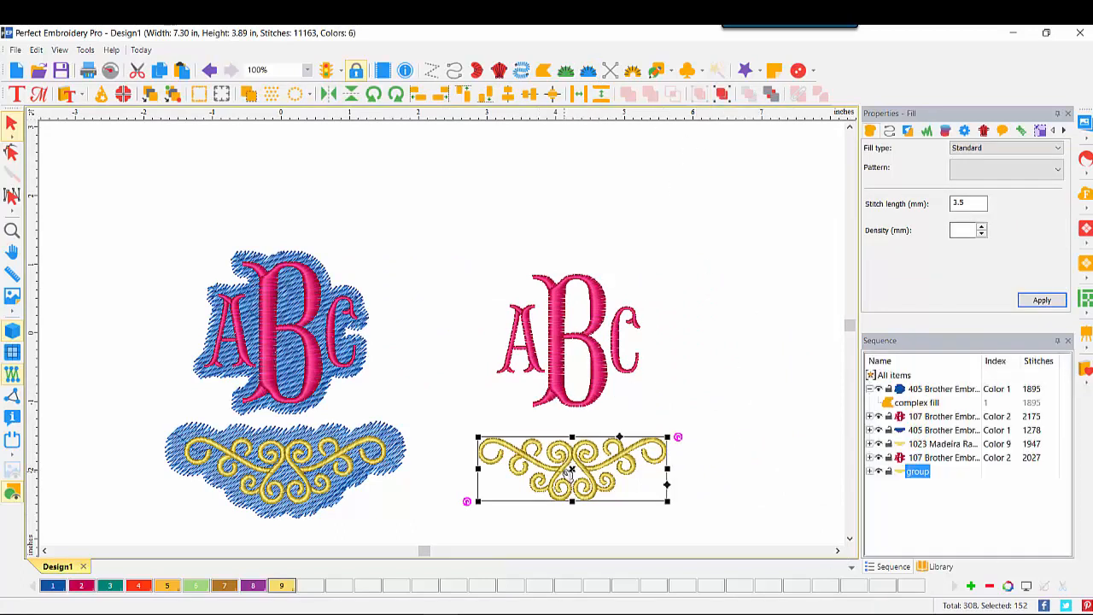
# Step: Enlarge the copied ornament slightly and position it centered directly beneath the copied monogram
pyautogui.moveTo(567, 456); pyautogui.dragTo(567, 437)
pyautogui.moveTo(683, 407); pyautogui.dragTo(687, 398)
pyautogui.moveTo(589, 436); pyautogui.dragTo(581, 444)
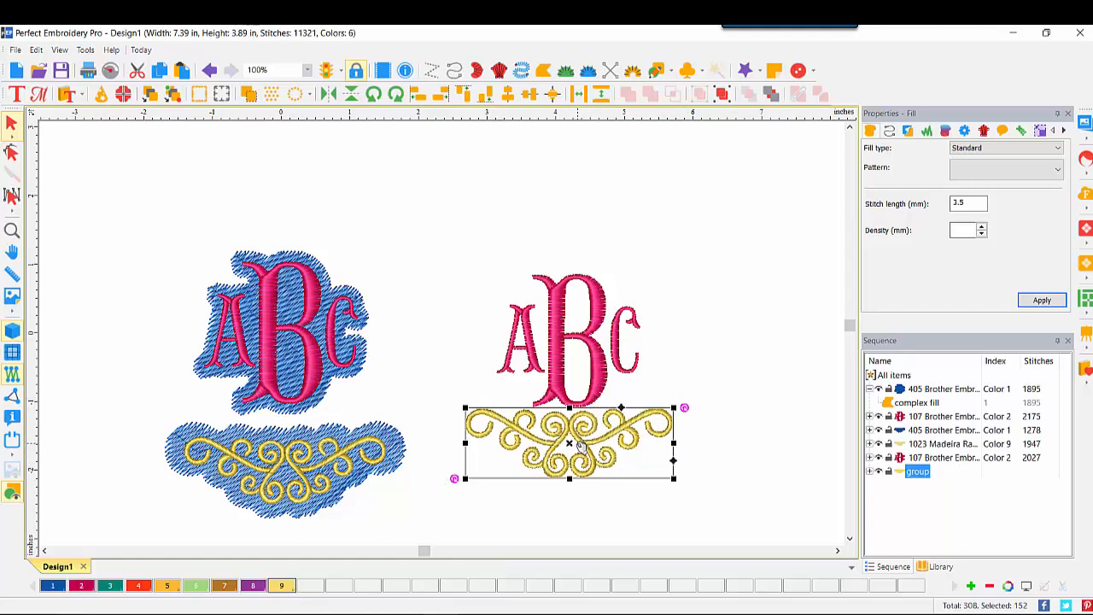
pyautogui.click(686, 292)
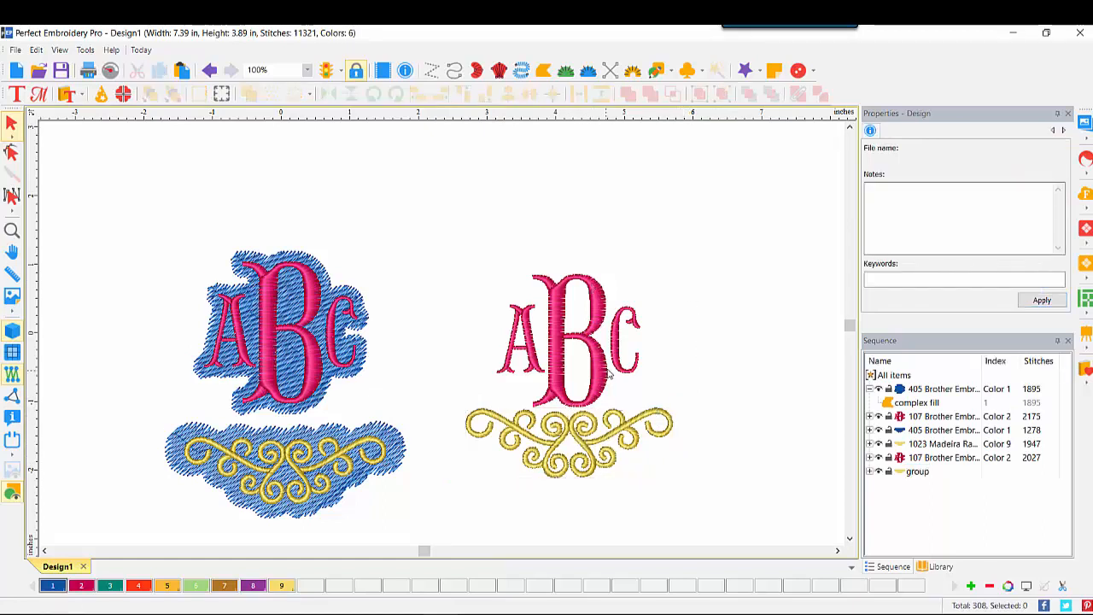
# Step: Create a single nap blocker behind the copied monogram and ornament together
pyautogui.moveTo(425, 233); pyautogui.dragTo(710, 522)
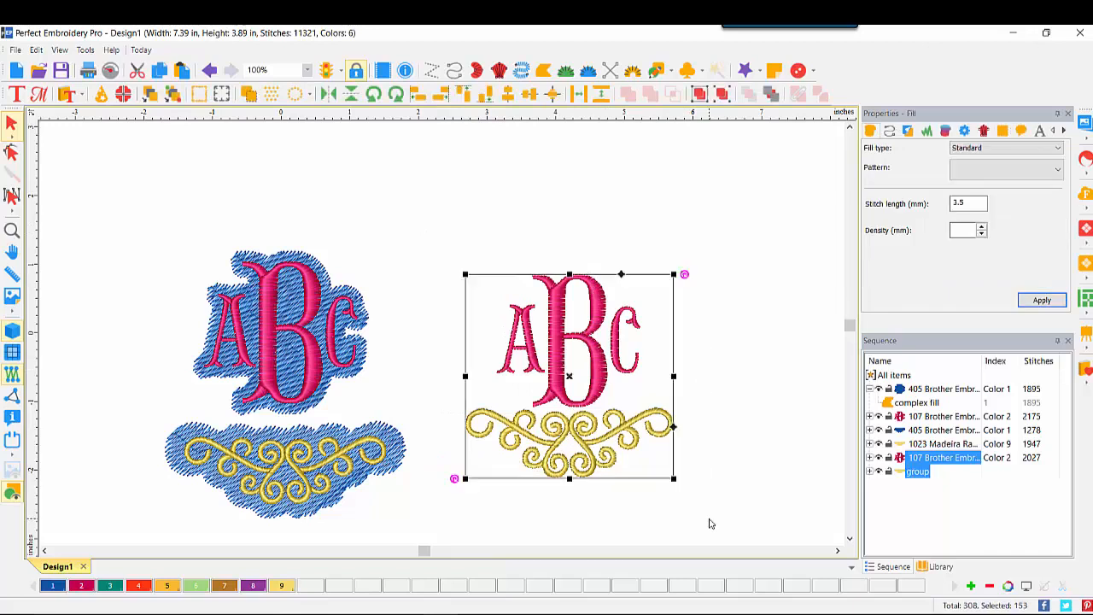
pyautogui.rightClick(569, 358)
pyautogui.moveTo(621, 498)
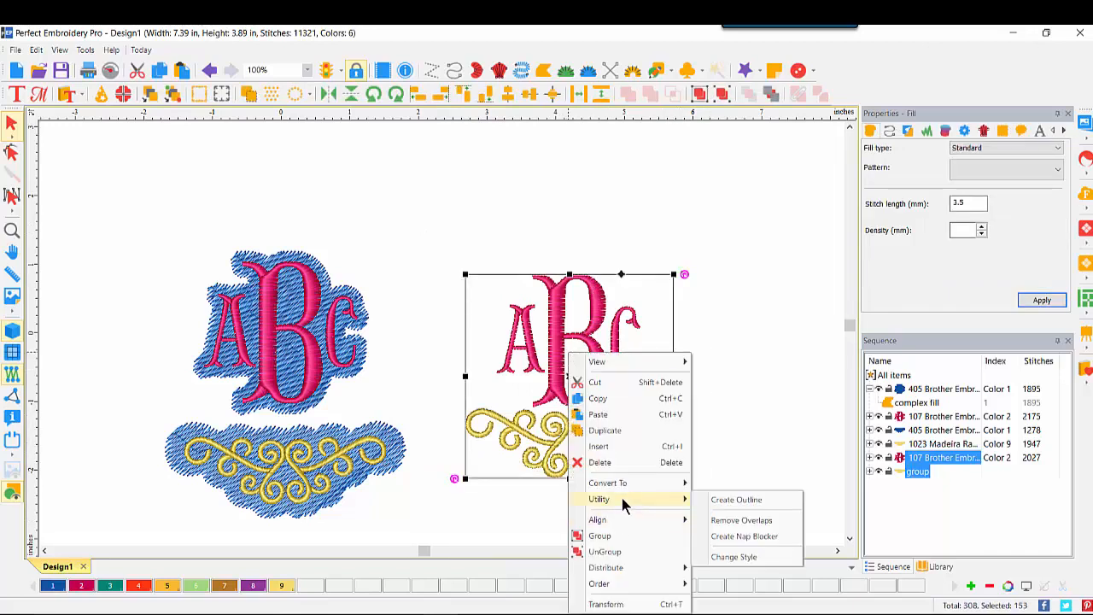
pyautogui.click(741, 536)
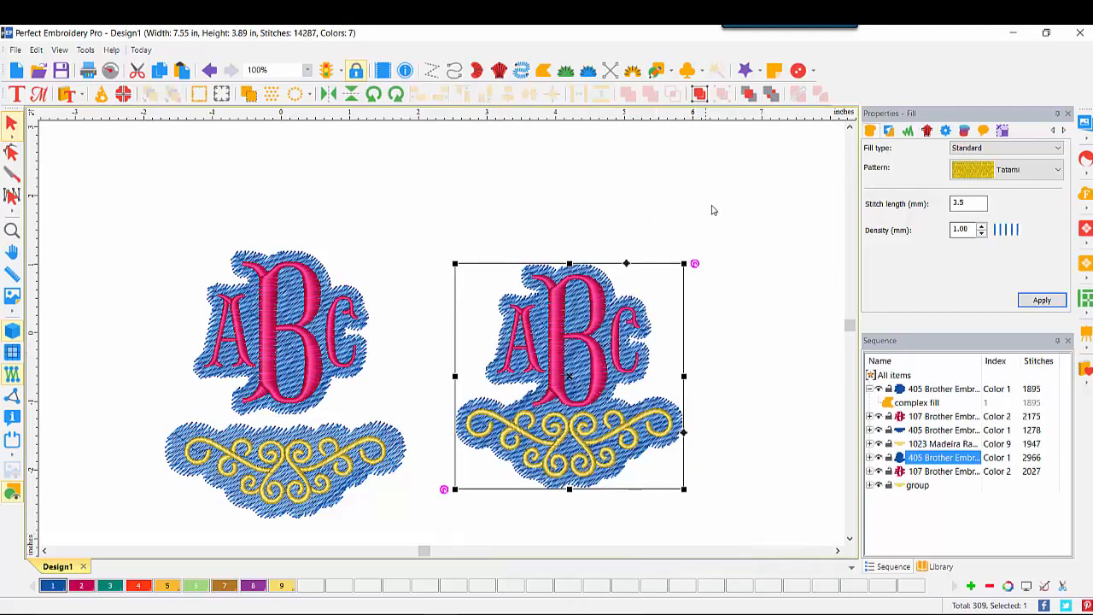
pyautogui.click(754, 286)
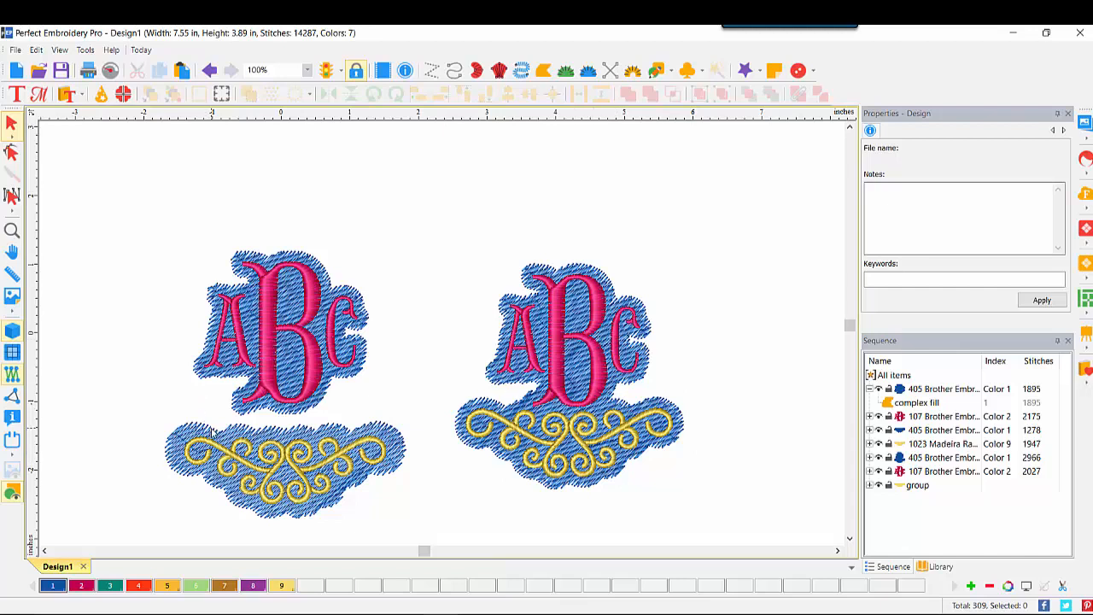
# Step: Copy the monogram, ornament and their shared nap blocker into a new design and center the ruler origin
pyautogui.moveTo(439, 203); pyautogui.dragTo(709, 507)
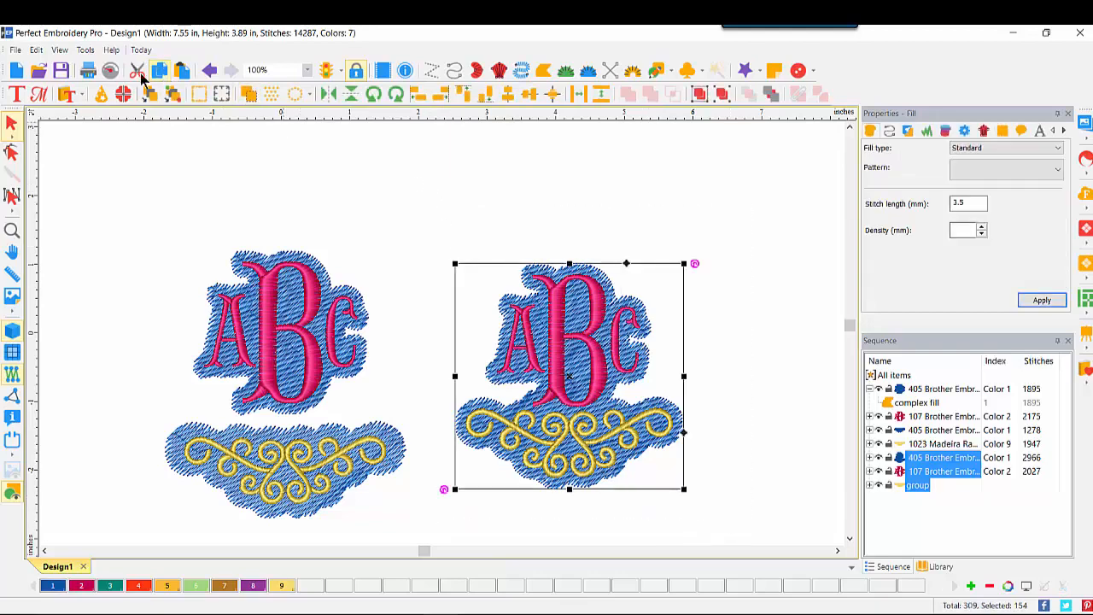
pyautogui.click(14, 71)
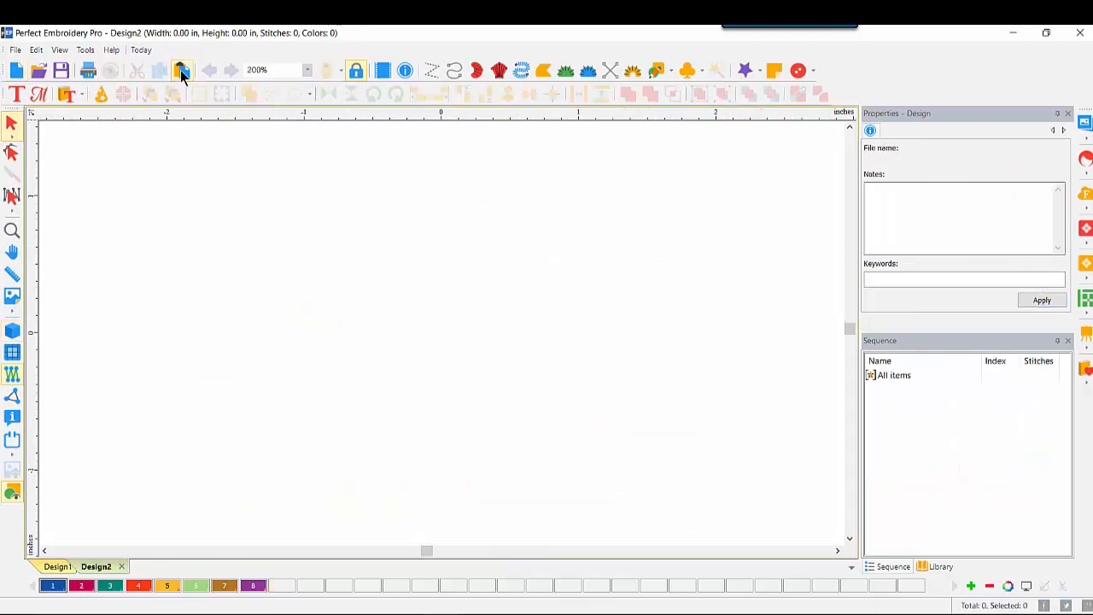
pyautogui.click(179, 70)
pyautogui.rightClick(368, 107)
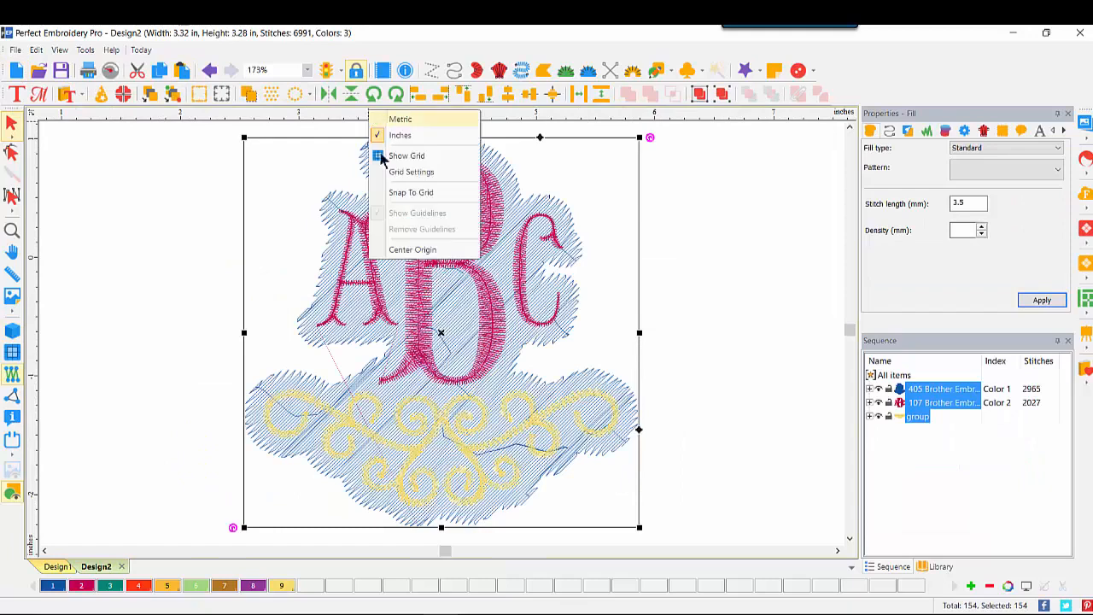
pyautogui.click(412, 250)
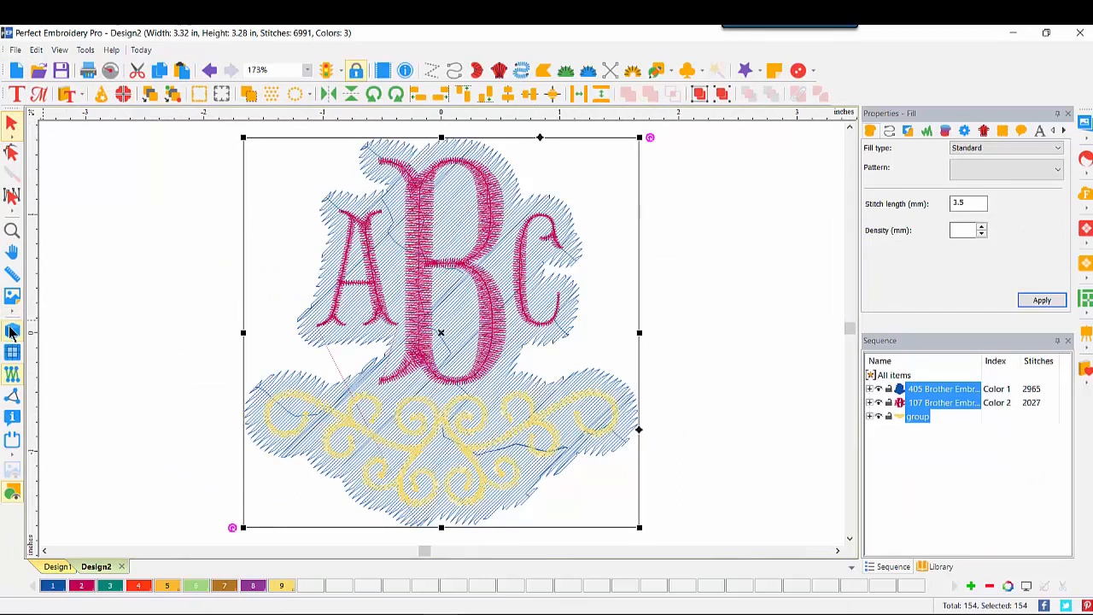
# Step: Display the new design in 3D at 100% zoom with nothing selected
pyautogui.click(12, 333)
pyautogui.click(308, 70)
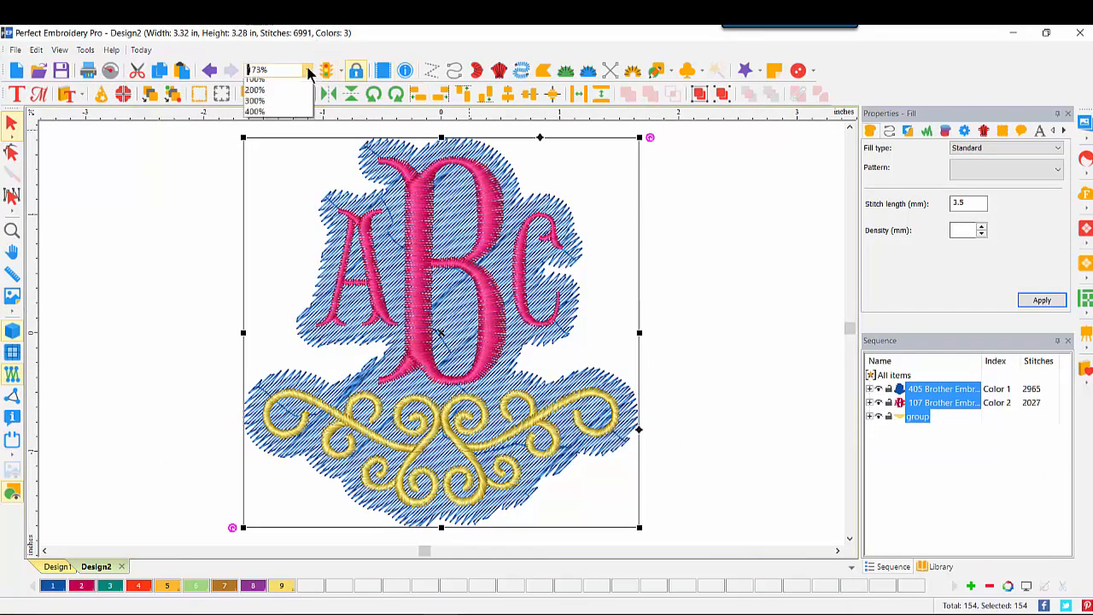
pyautogui.click(278, 182)
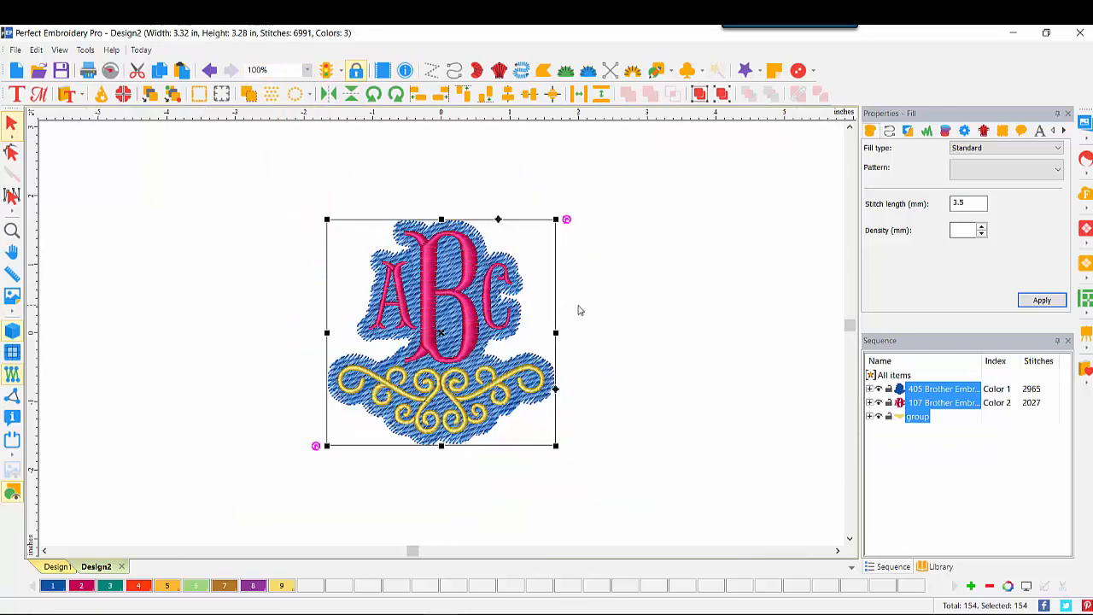
pyautogui.click(654, 274)
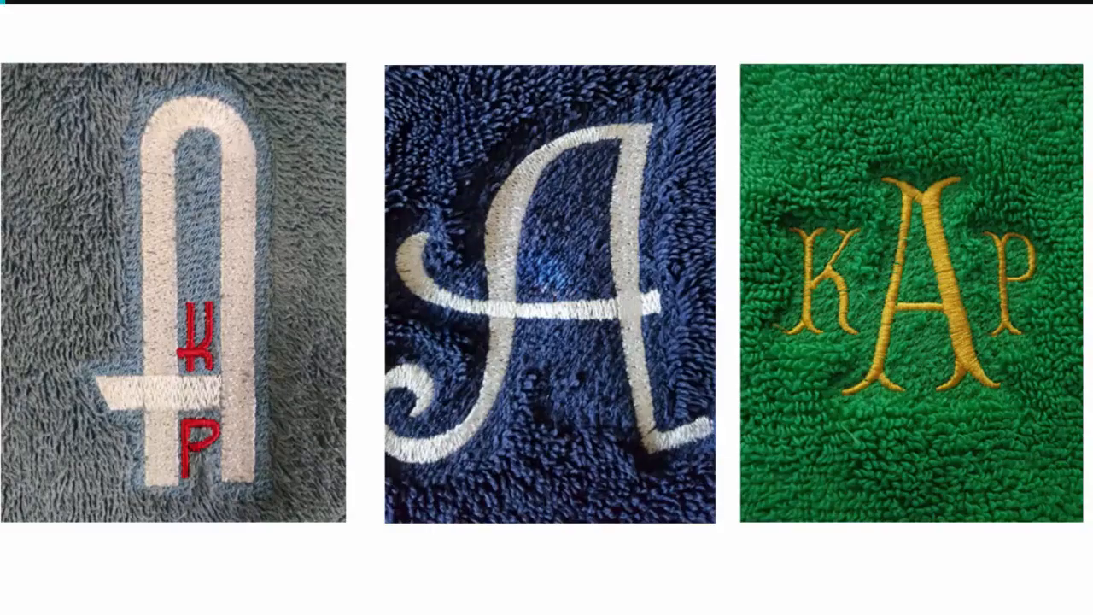
pyautogui.moveTo(423, 613)
pyautogui.click(524, 604)
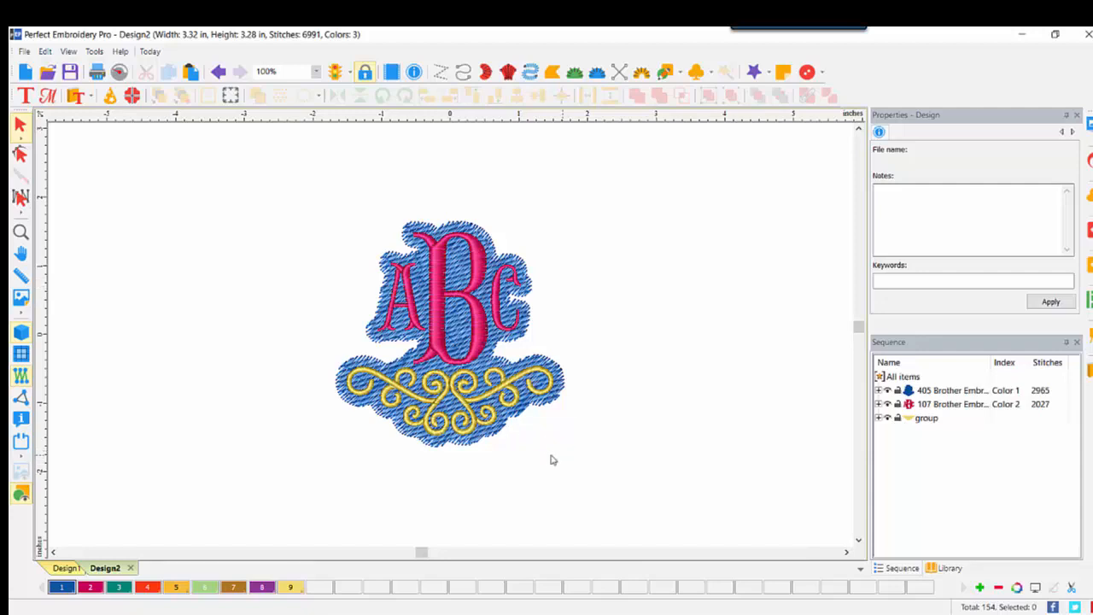
# Step: Recolor the nap blocker with the light green thread, color 6
pyautogui.click(972, 393)
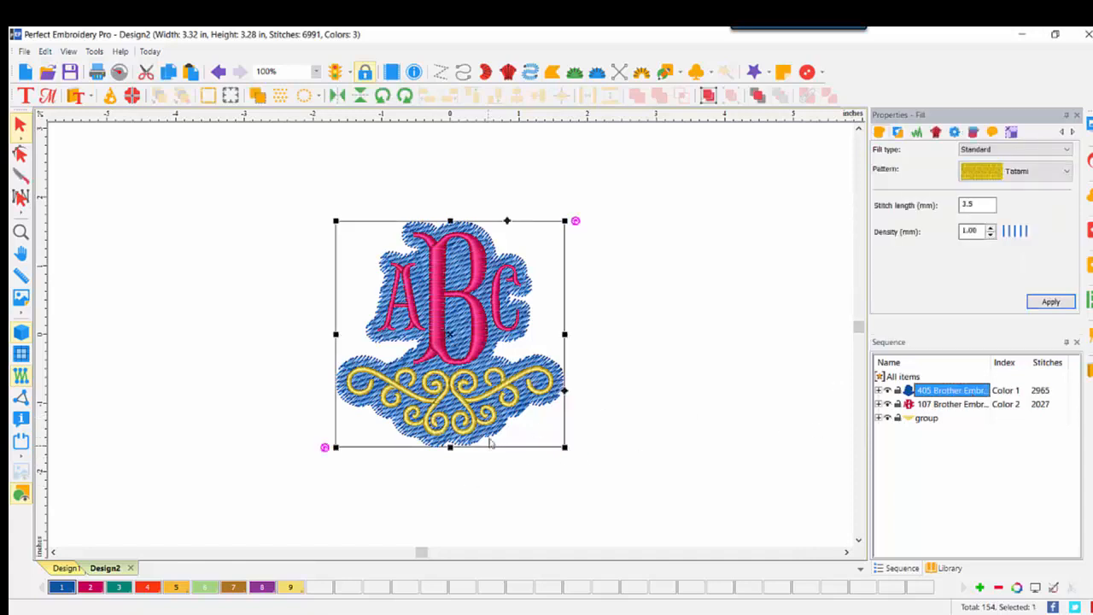
pyautogui.click(205, 589)
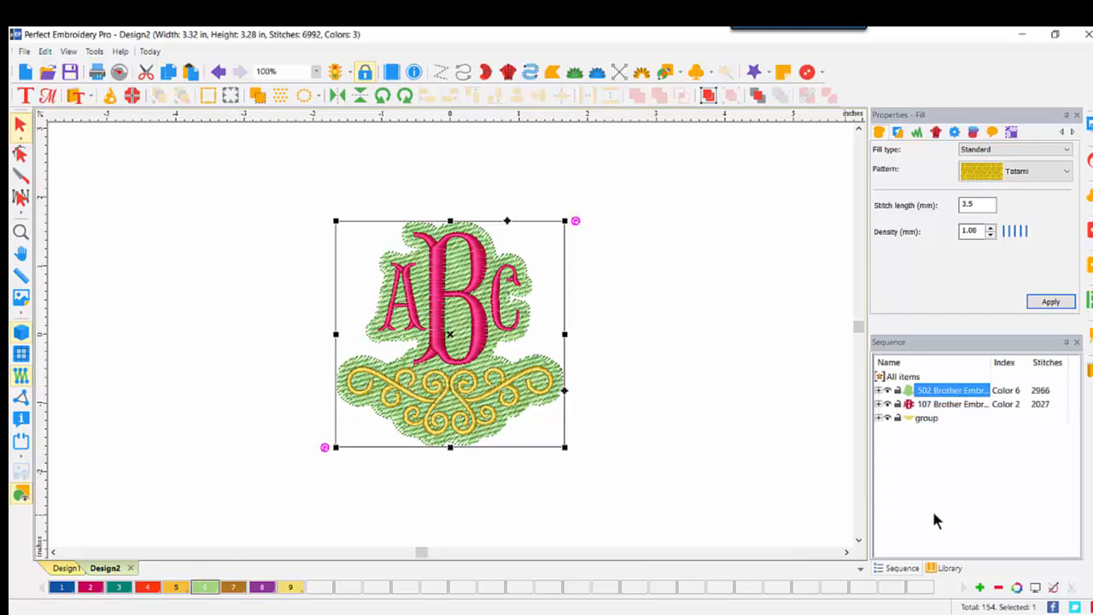
# Step: Set the workspace background to a light yellow-green from the standard colors
pyautogui.click(1034, 589)
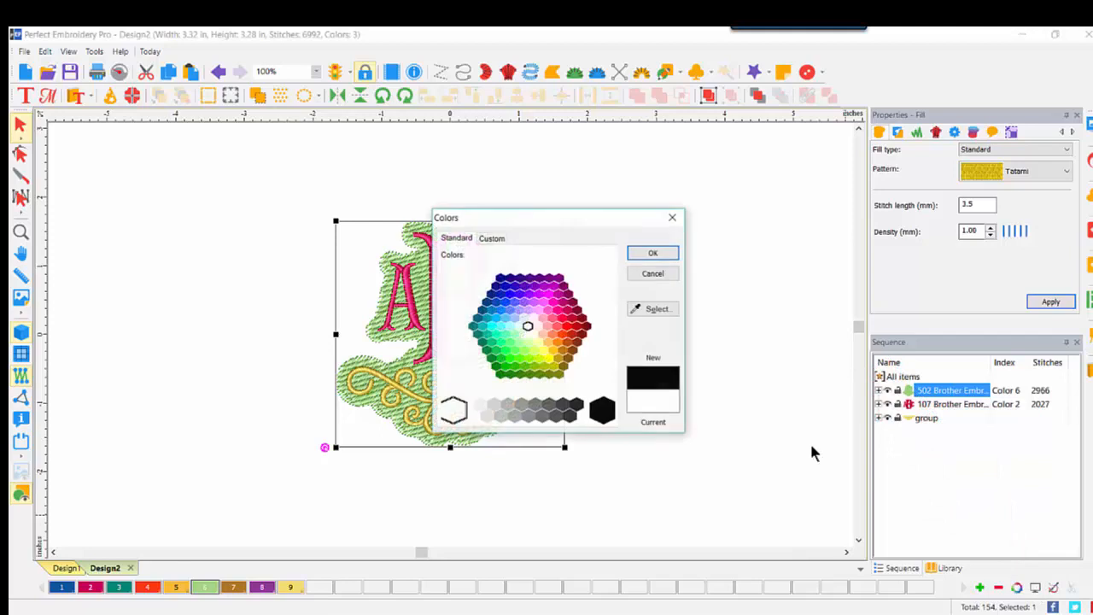
pyautogui.click(528, 342)
pyautogui.click(653, 254)
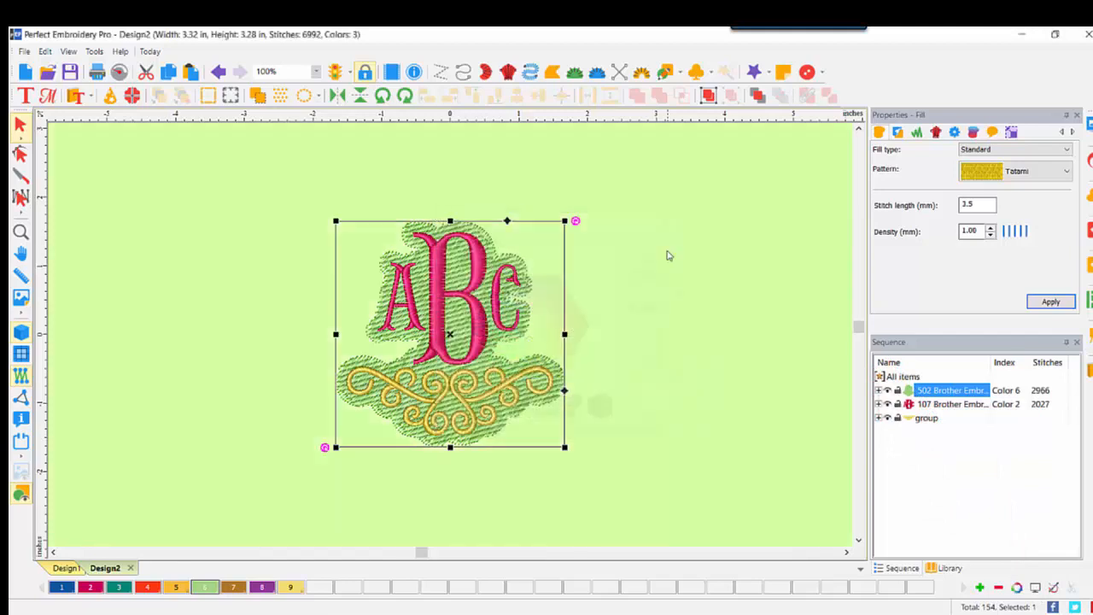
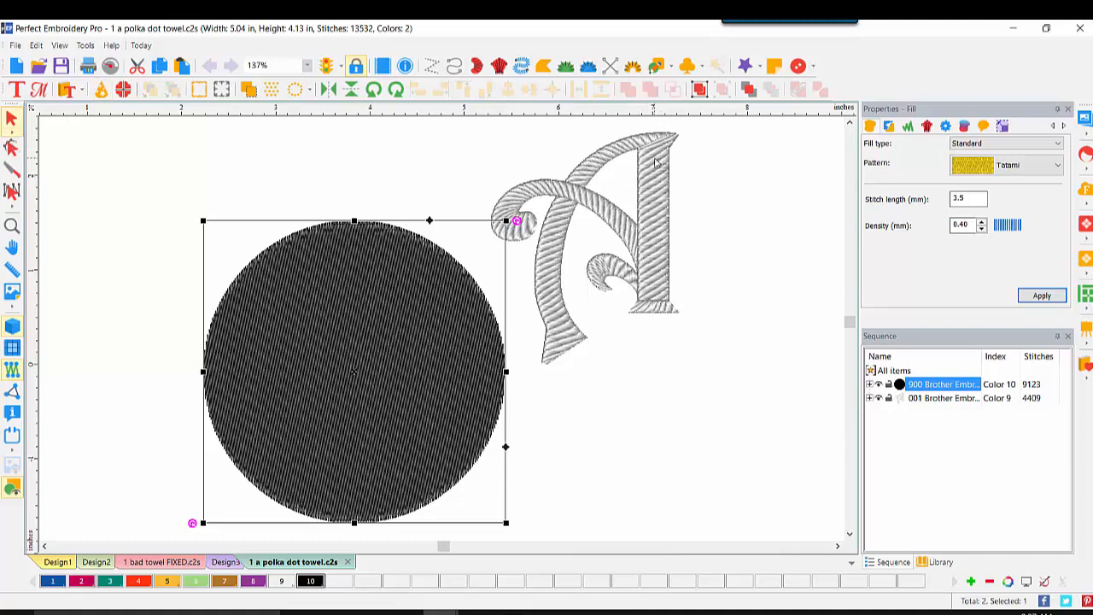
# Step: Move the letter A onto the black circle and center both objects on each other
pyautogui.moveTo(656, 162); pyautogui.dragTo(403, 285)
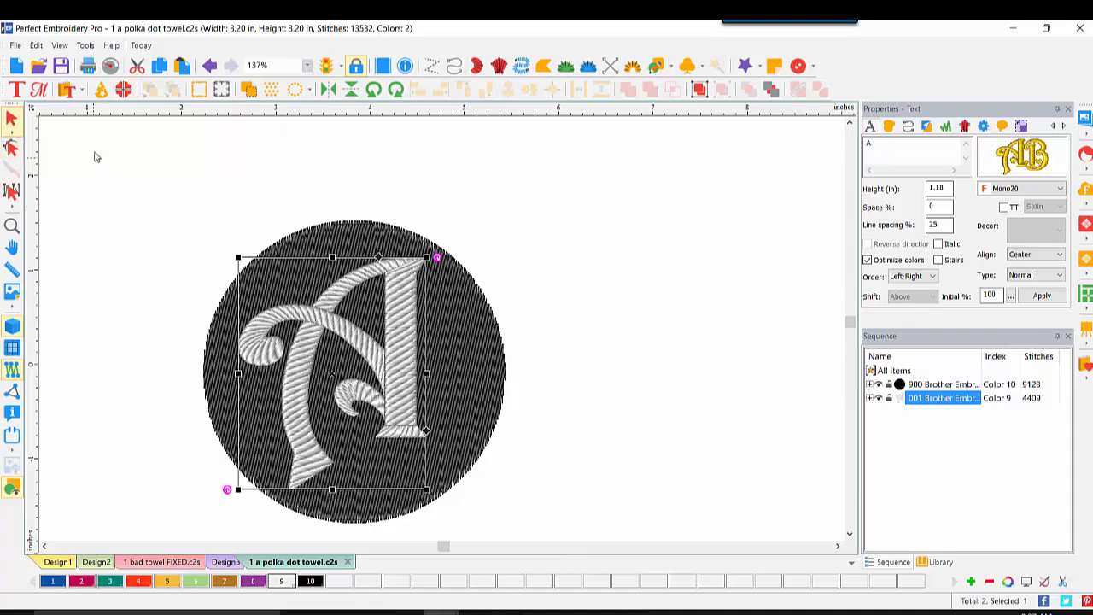
pyautogui.moveTo(96, 148); pyautogui.dragTo(544, 537)
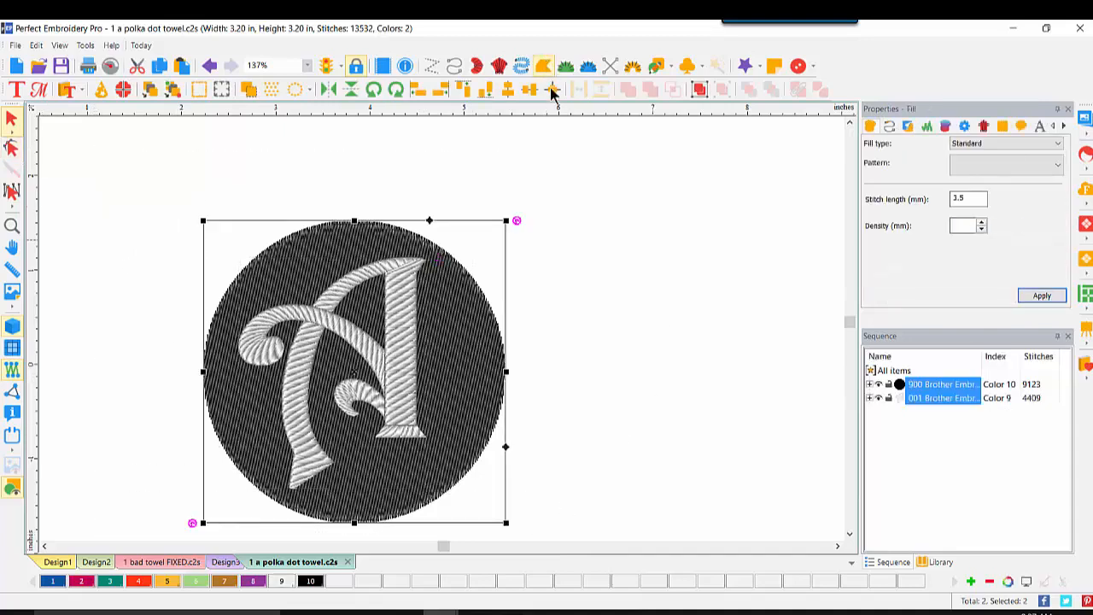
pyautogui.click(551, 90)
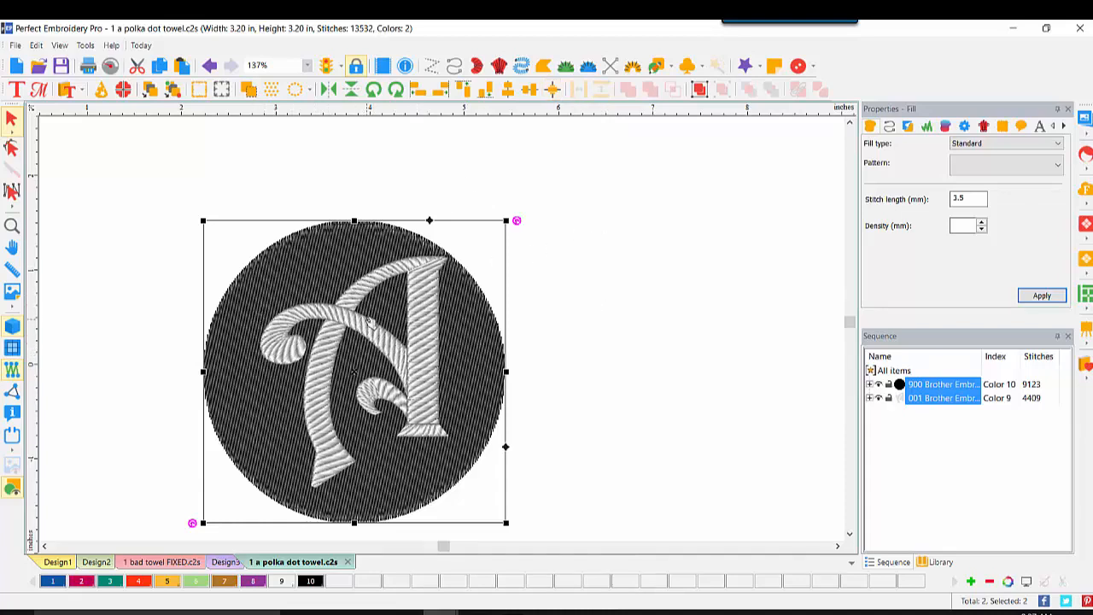
pyautogui.click(554, 247)
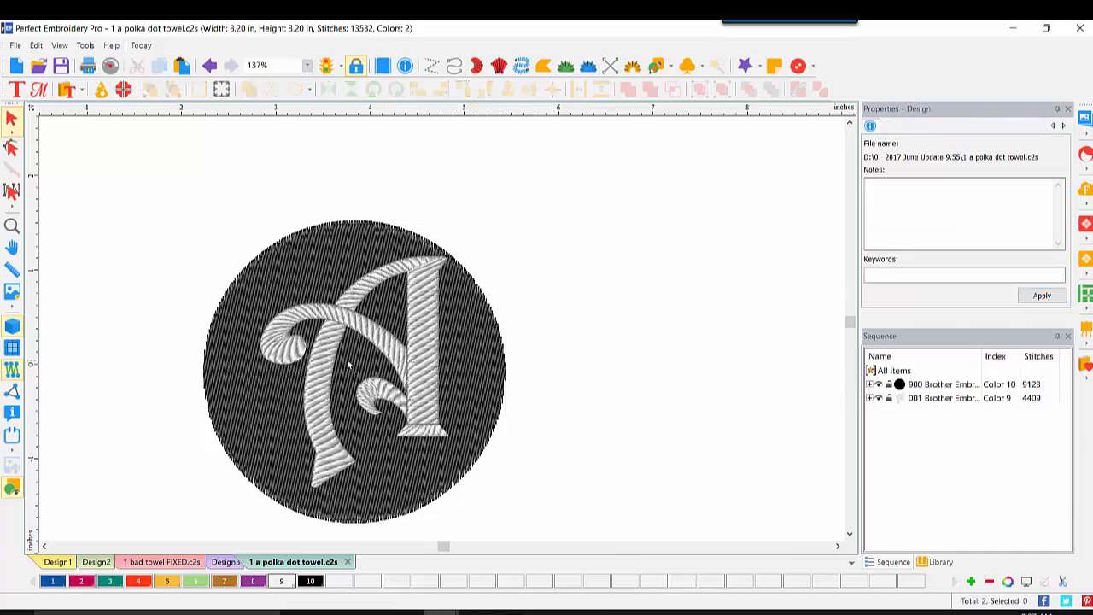
# Step: Shift the black circle slightly up and to the right behind the letter A
pyautogui.moveTo(339, 319)
pyautogui.mouseDown()
pyautogui.moveTo(316, 327)
pyautogui.moveTo(353, 313)
pyautogui.mouseUp()
pyautogui.moveTo(499, 311); pyautogui.dragTo(500, 311)
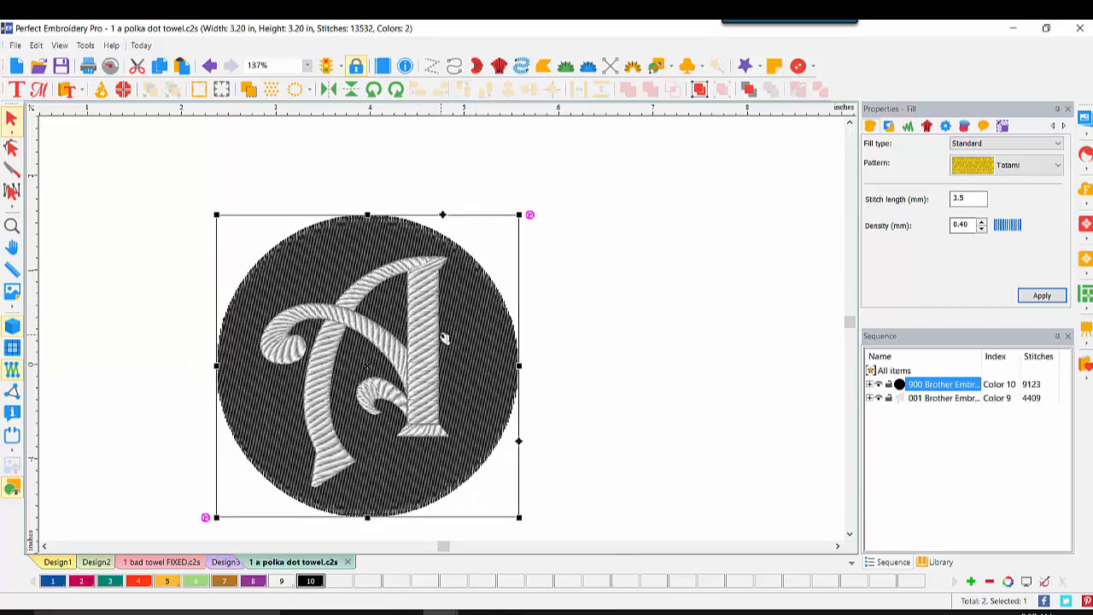
pyautogui.click(603, 410)
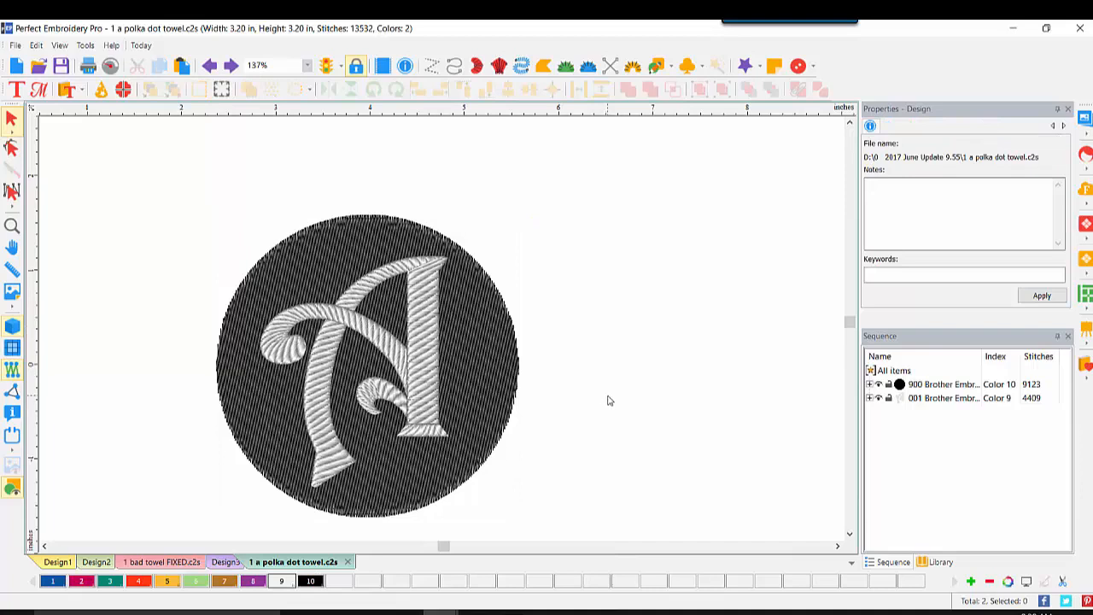
# Step: Remove the overlaps beneath the letter A, and inspect the cut-out by moving the letter aside and undoing that move
pyautogui.click(944, 398)
pyautogui.rightClick(334, 318)
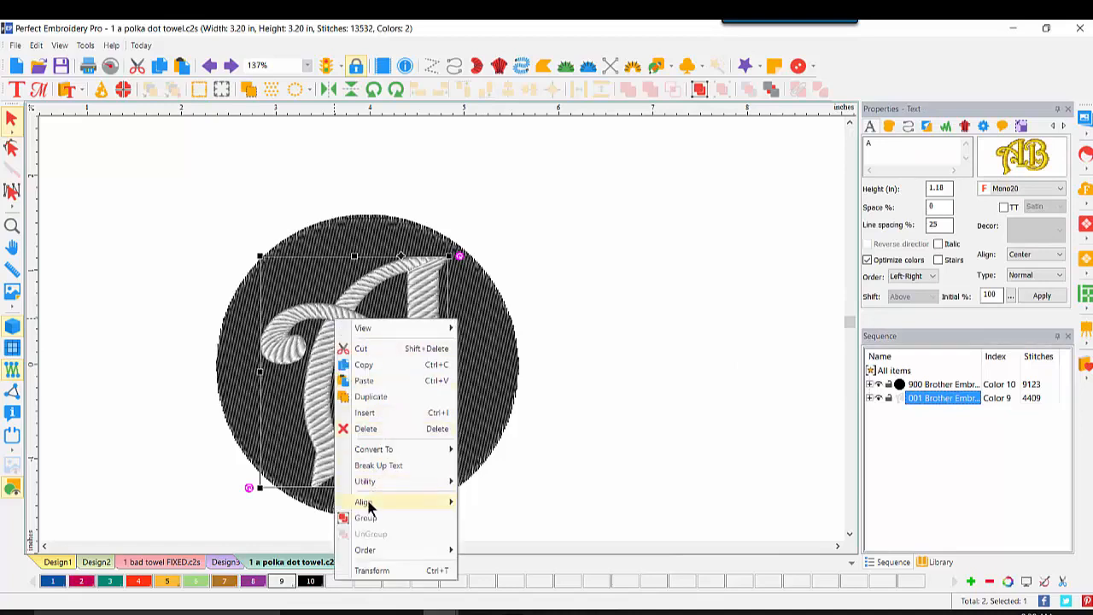
pyautogui.moveTo(372, 485)
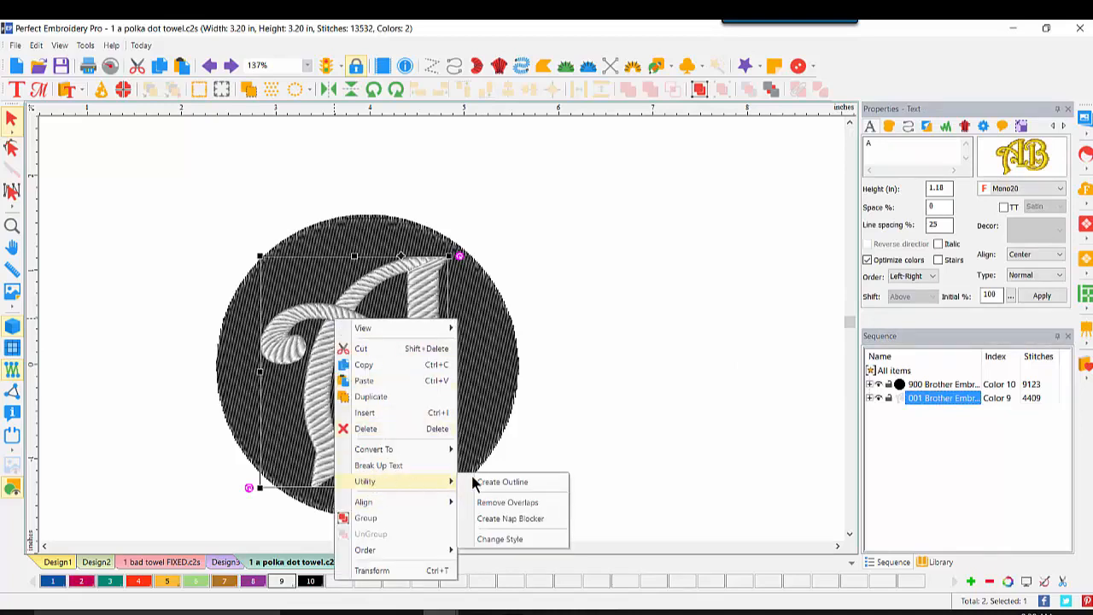
pyautogui.click(537, 505)
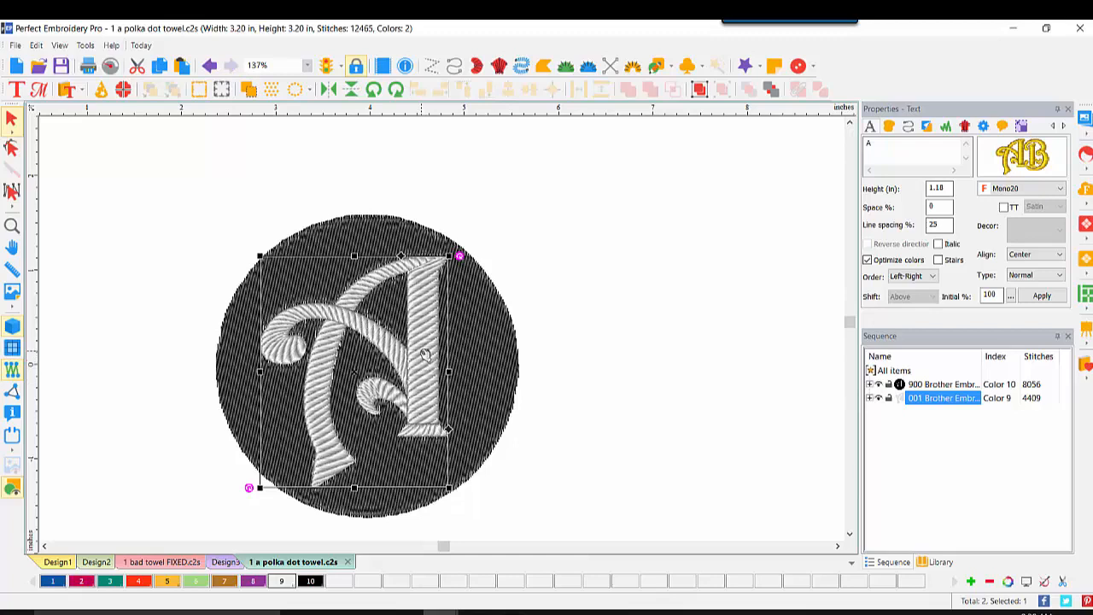
pyautogui.moveTo(425, 359); pyautogui.dragTo(700, 336)
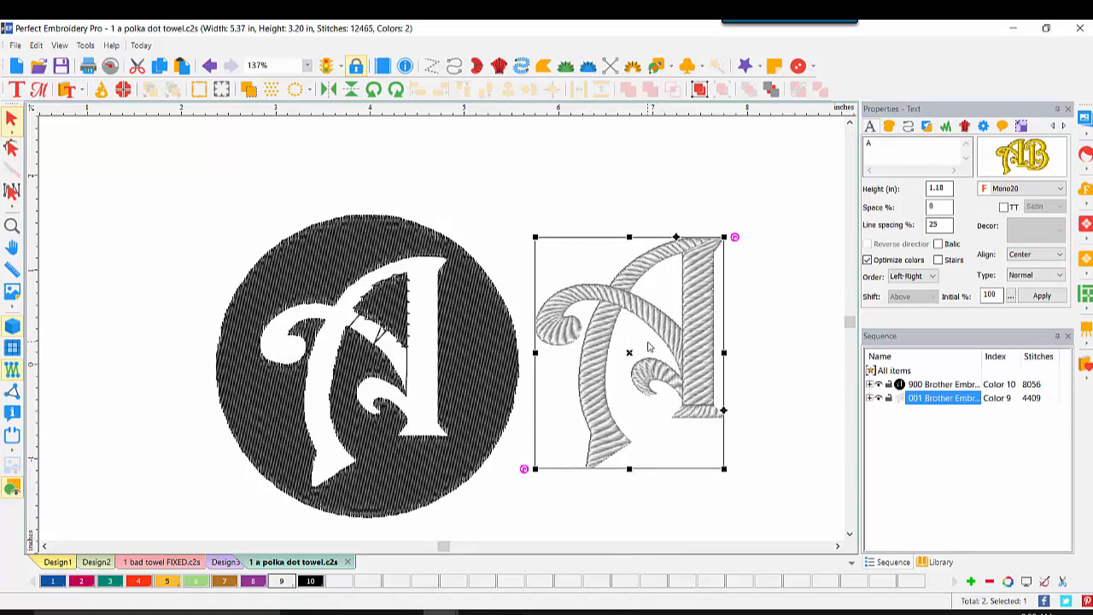
pyautogui.click(209, 65)
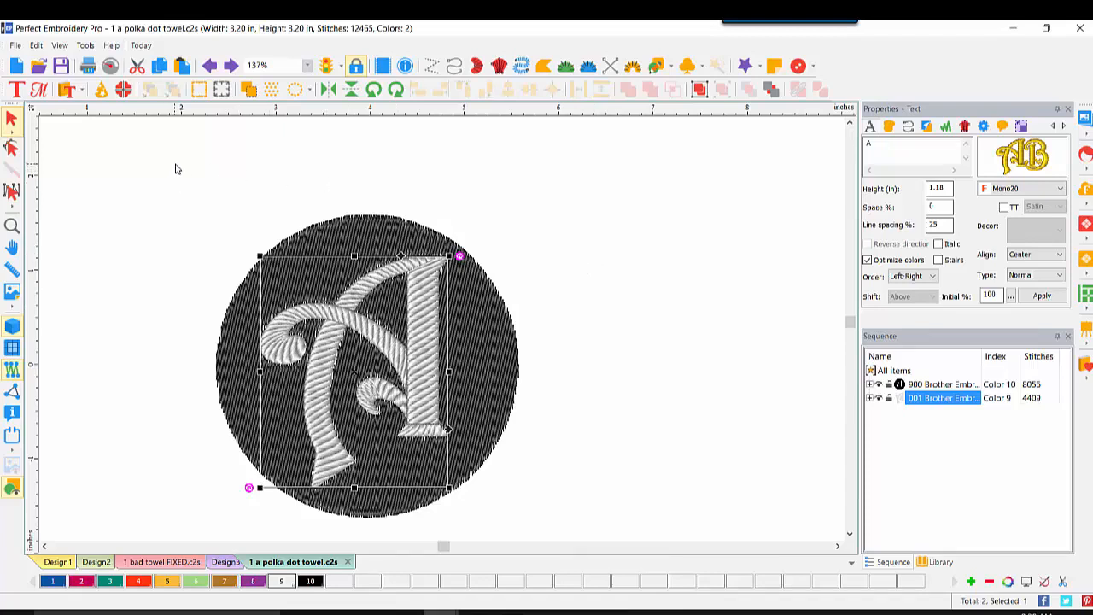
# Step: Create one nap blocker beneath the black circle and the letter A together
pyautogui.moveTo(175, 169); pyautogui.dragTo(552, 538)
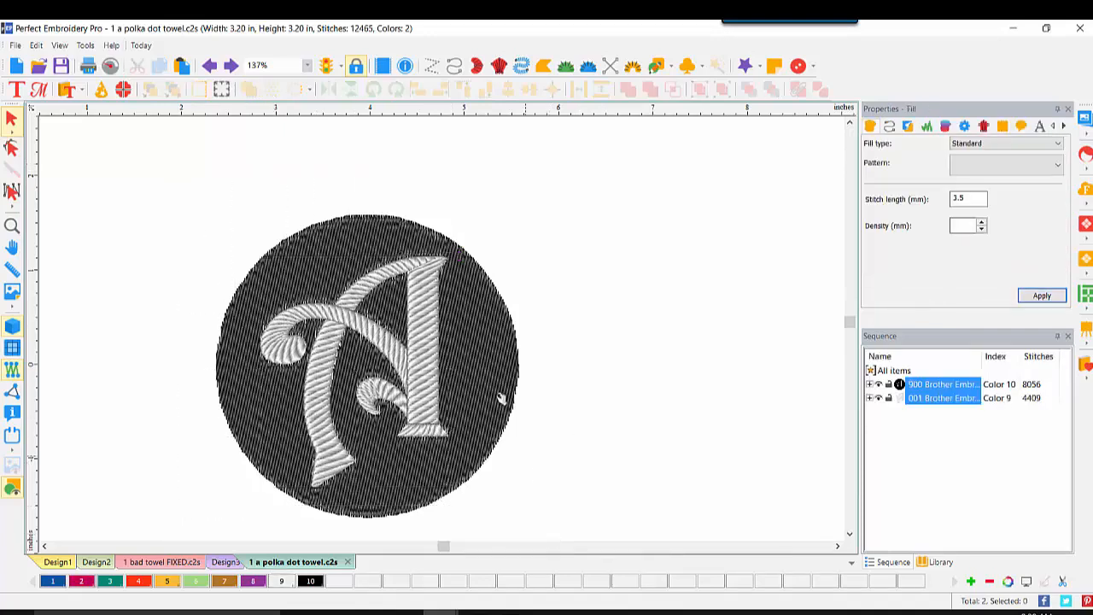
pyautogui.rightClick(470, 348)
pyautogui.moveTo(502, 501)
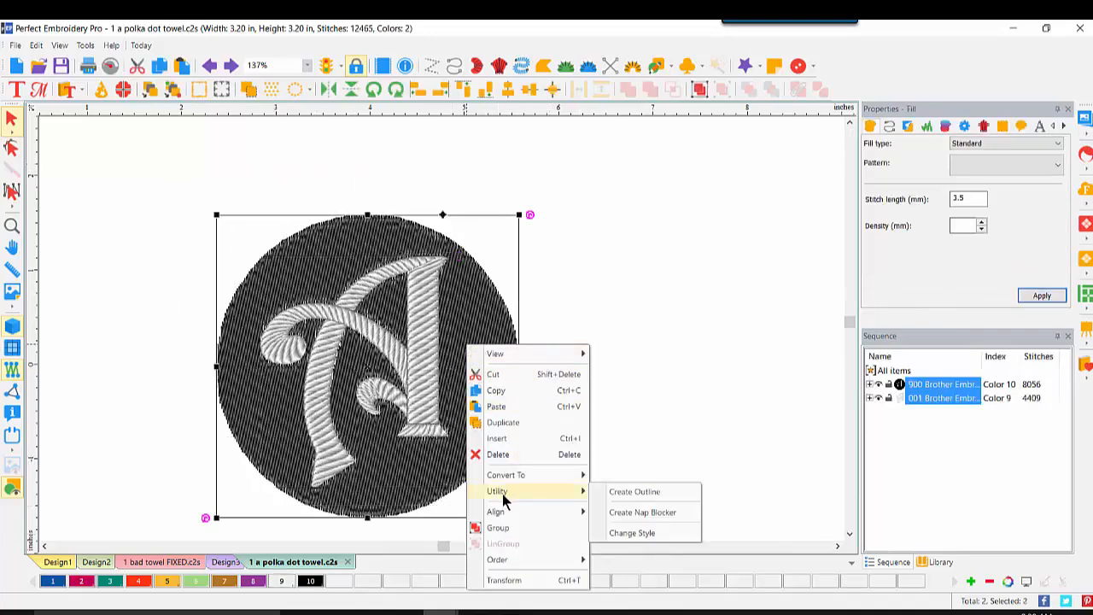
pyautogui.click(627, 512)
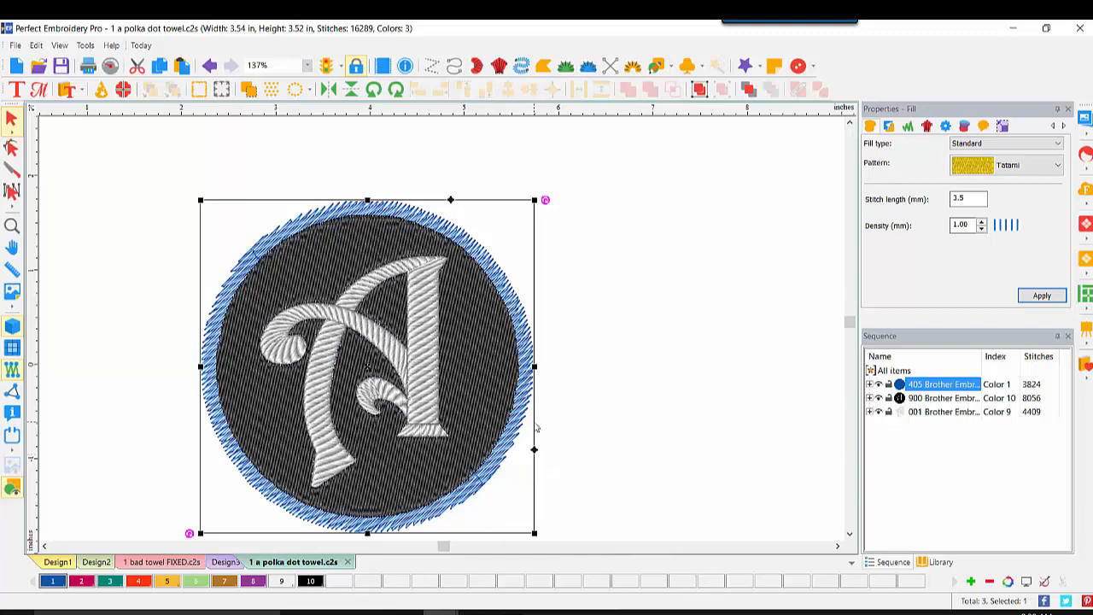
# Step: View the photo of the stitched polka dot towel in Photos and return to Perfect Embroidery Pro
pyautogui.moveTo(389, 612)
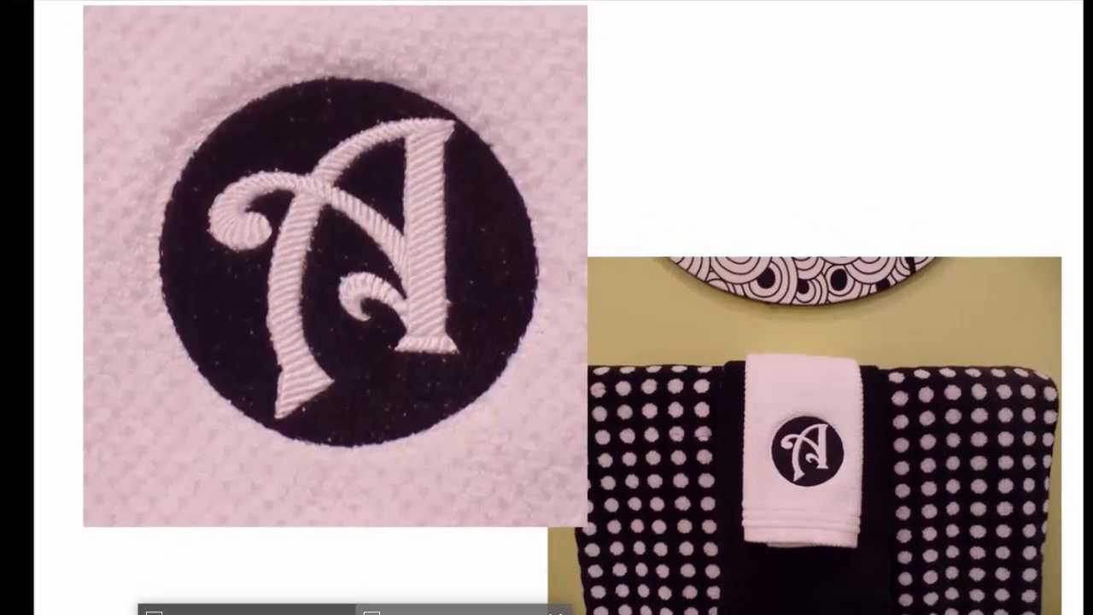
pyautogui.click(467, 573)
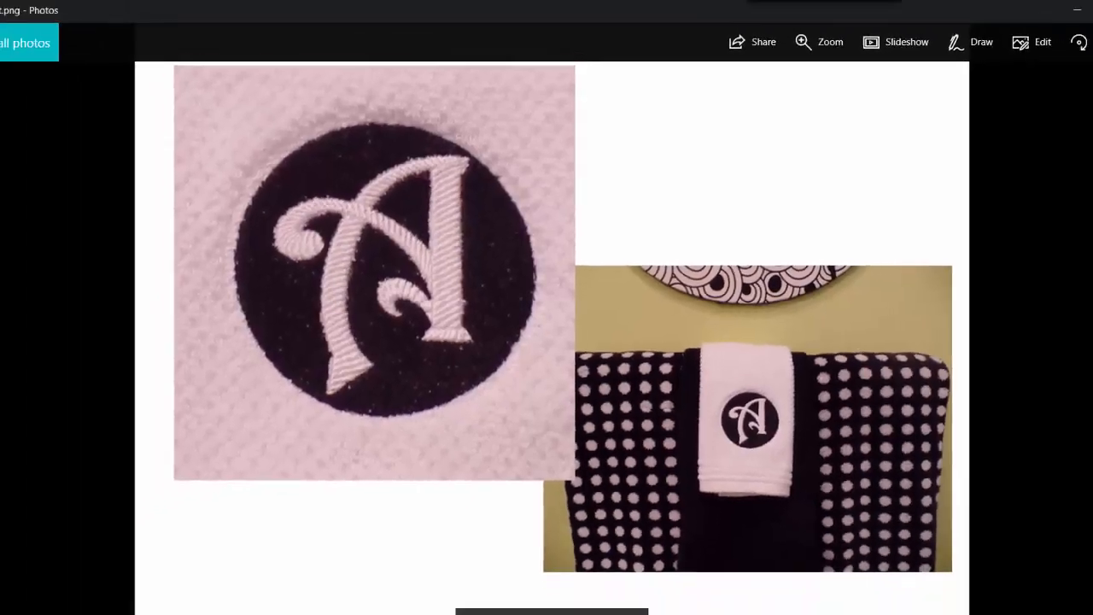
pyautogui.click(552, 611)
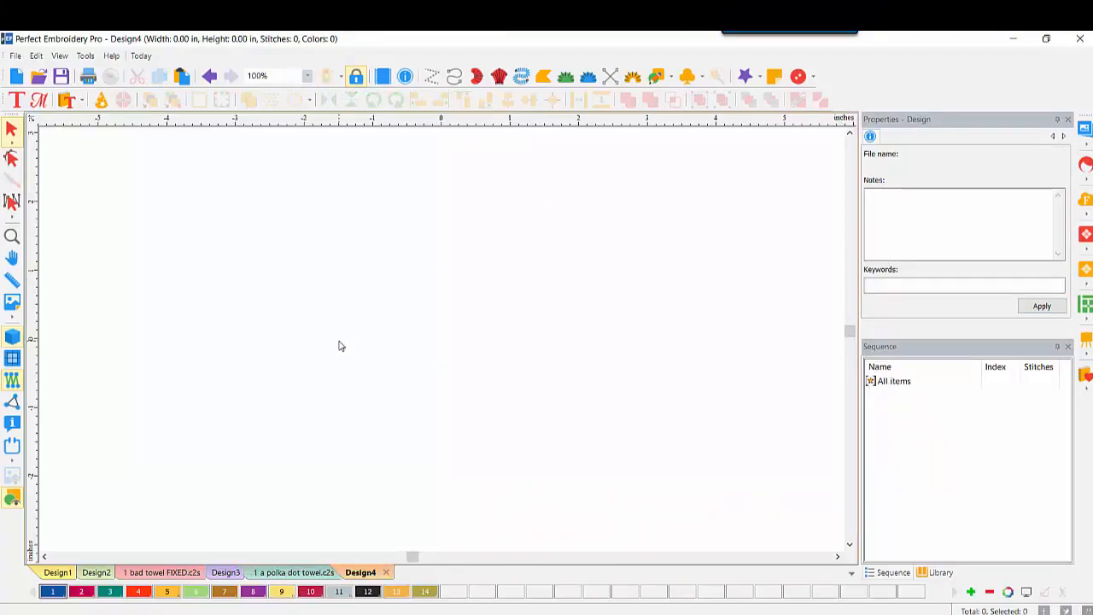
# Step: Insert the perched parrot An7298 from the design catalog into the empty design and place it left of center
pyautogui.click(66, 100)
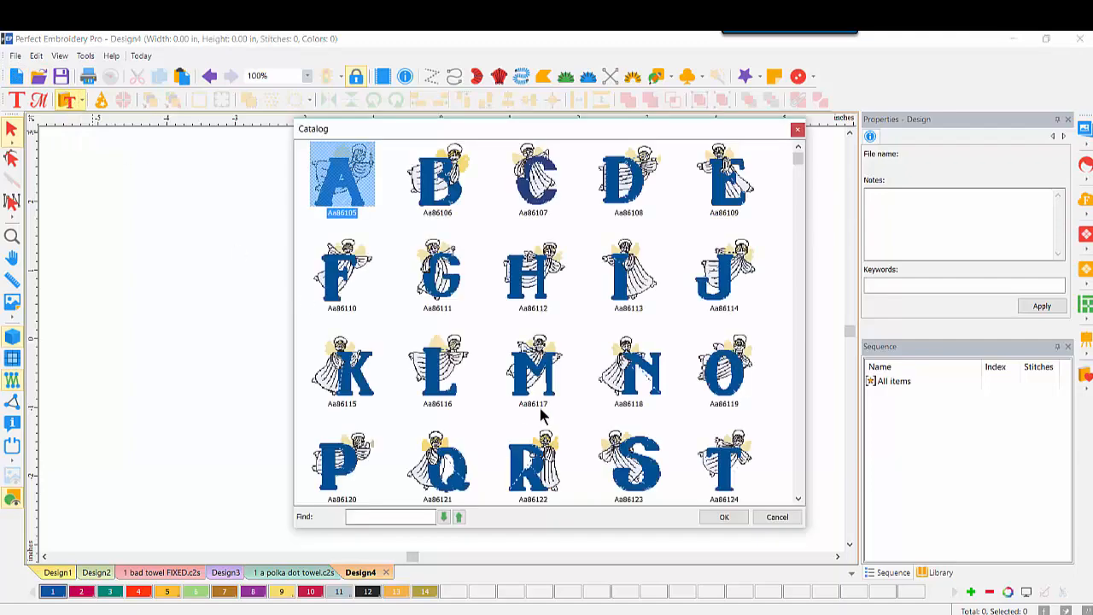
pyautogui.scroll(-10, 797, 475)
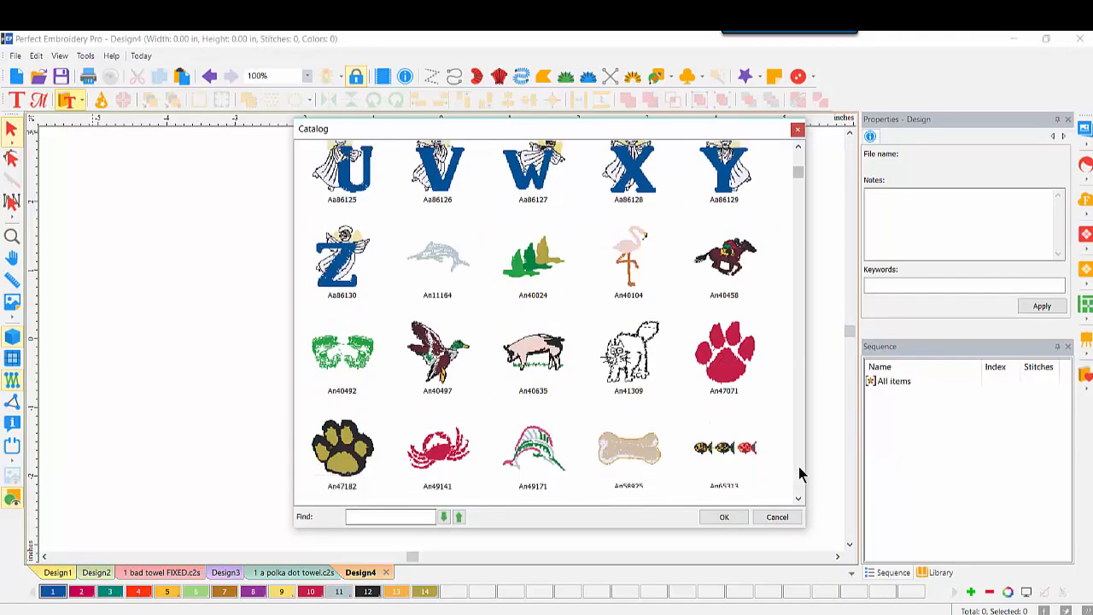
pyautogui.doubleClick(537, 305)
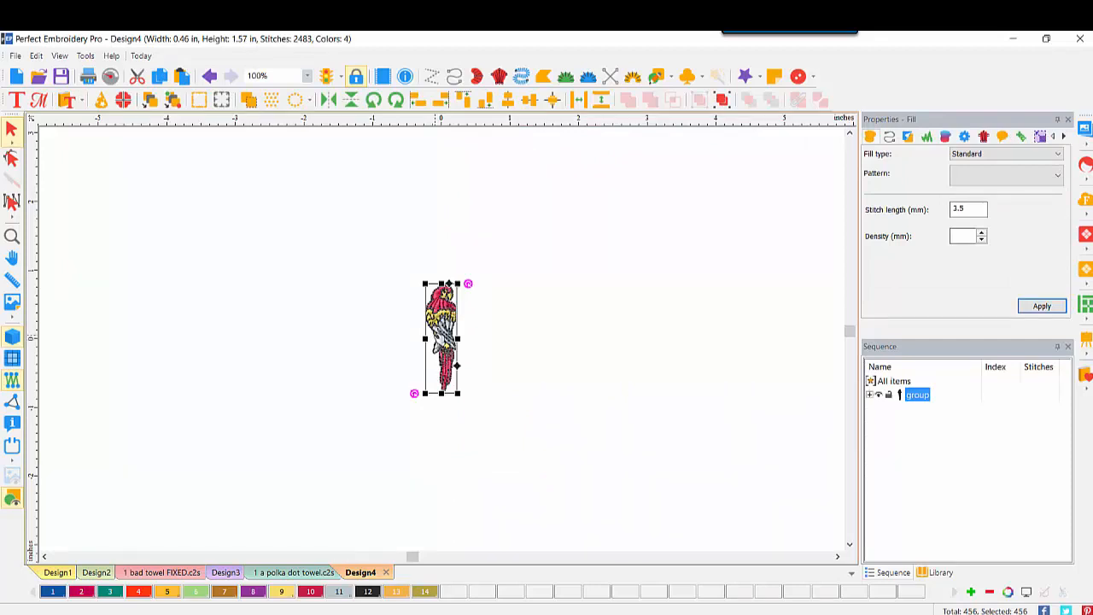
pyautogui.moveTo(440, 340); pyautogui.dragTo(304, 401)
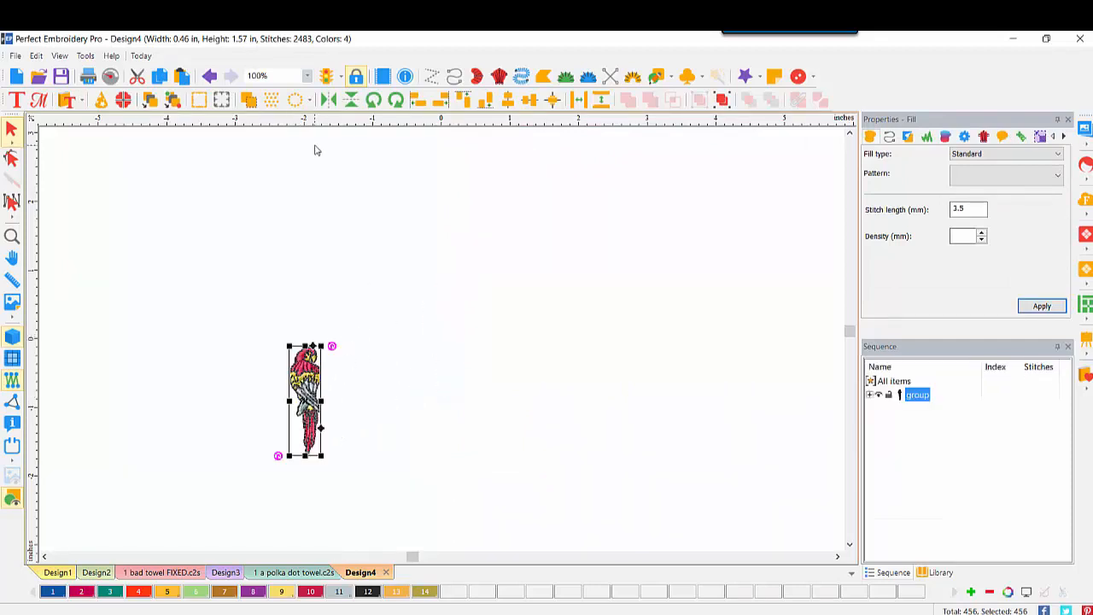
pyautogui.click(307, 76)
pyautogui.click(285, 196)
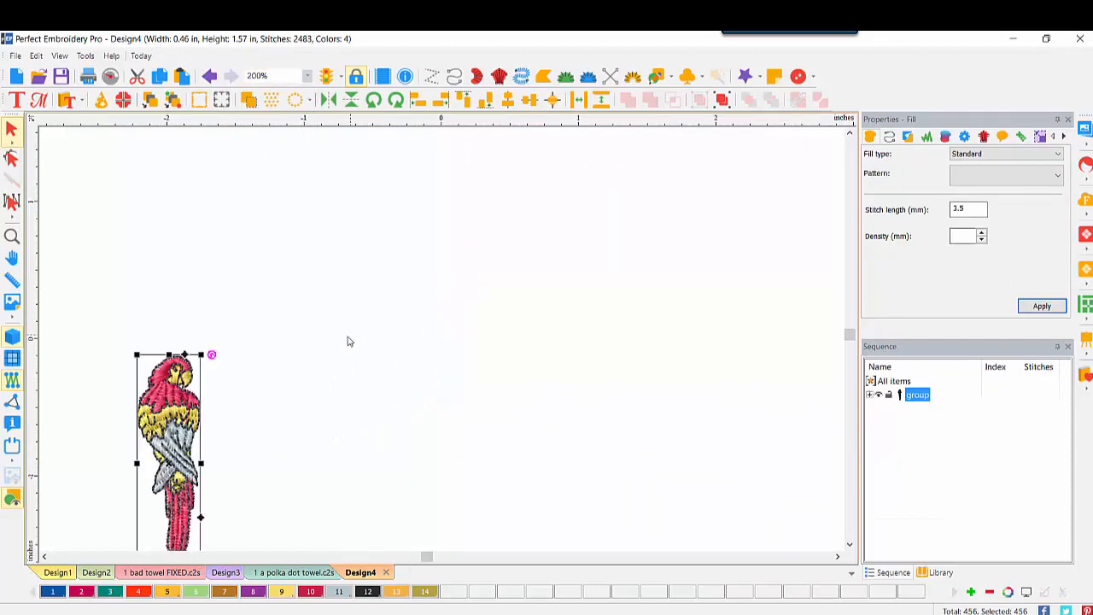
pyautogui.moveTo(171, 435); pyautogui.dragTo(266, 385)
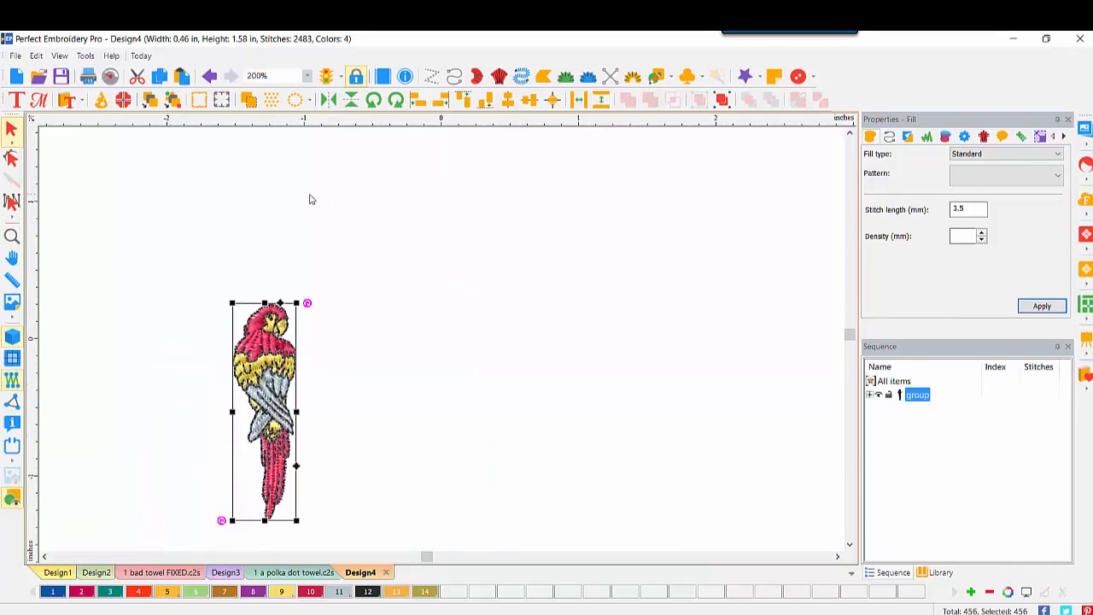
# Step: Insert the flying parrot from the design catalog beside the perched parrot and leave nothing selected
pyautogui.click(70, 101)
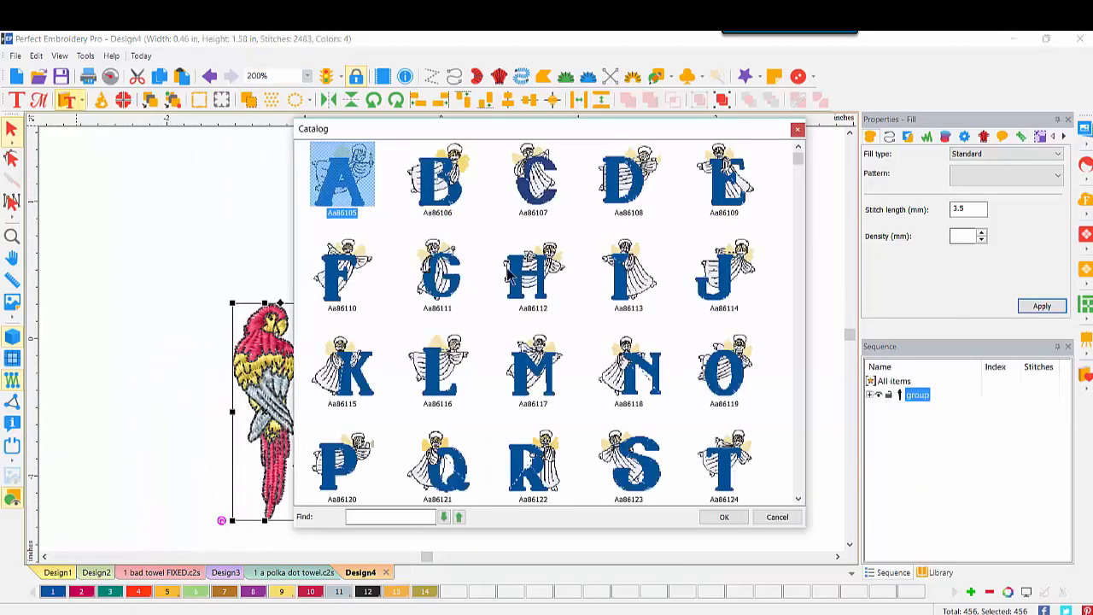
pyautogui.click(800, 484)
pyautogui.click(799, 484)
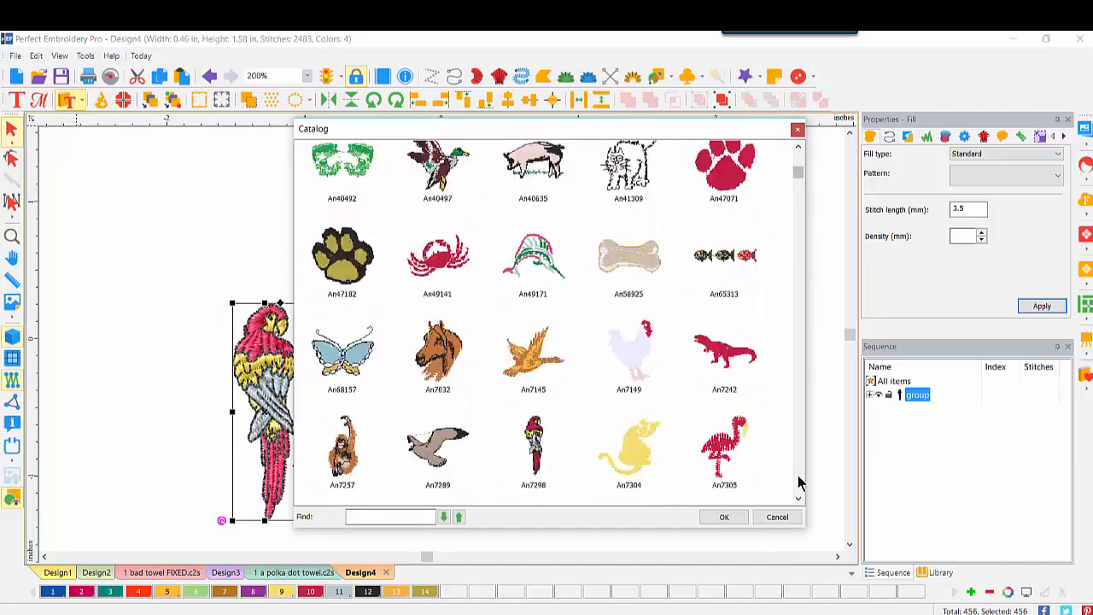
pyautogui.click(797, 480)
pyautogui.doubleClick(500, 389)
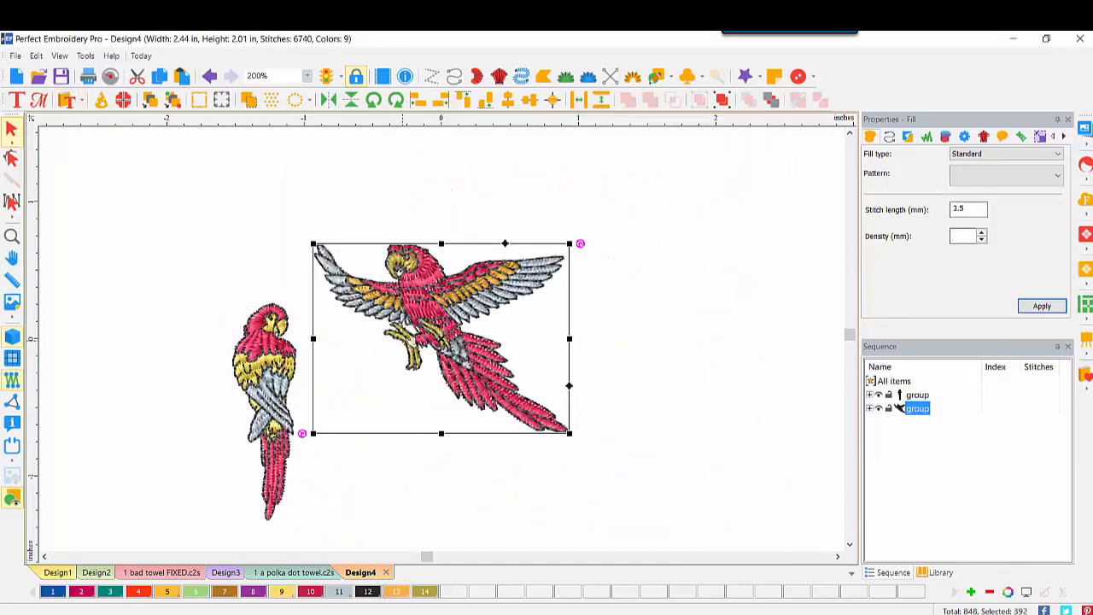
pyautogui.click(665, 490)
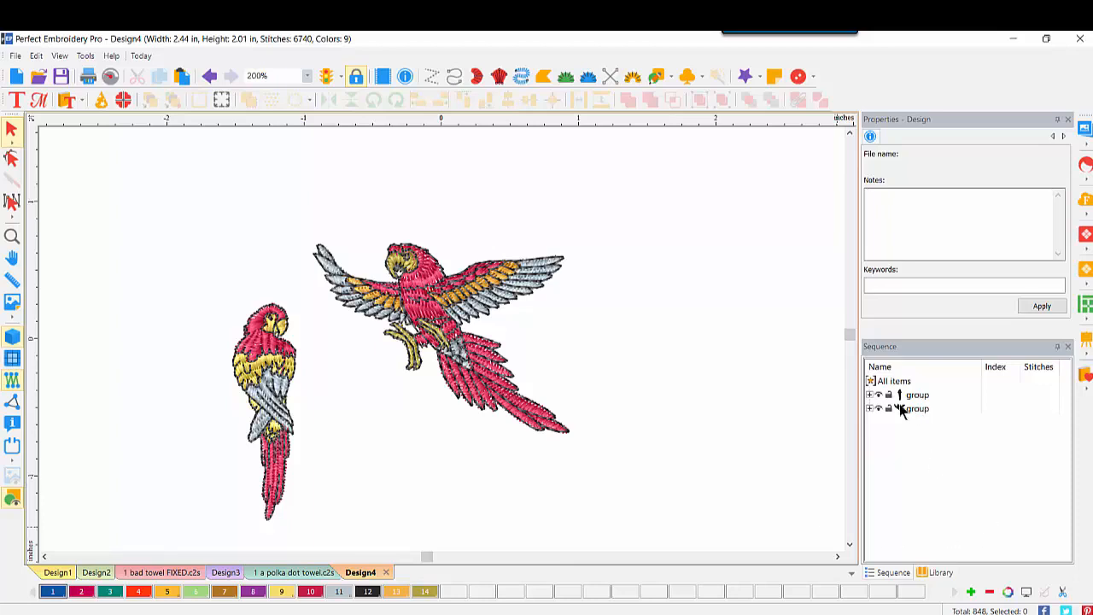
# Step: Expand the perched parrot's group and its 1023 Madeira Rayon color, and examine the stitch objects listed there
pyautogui.click(870, 395)
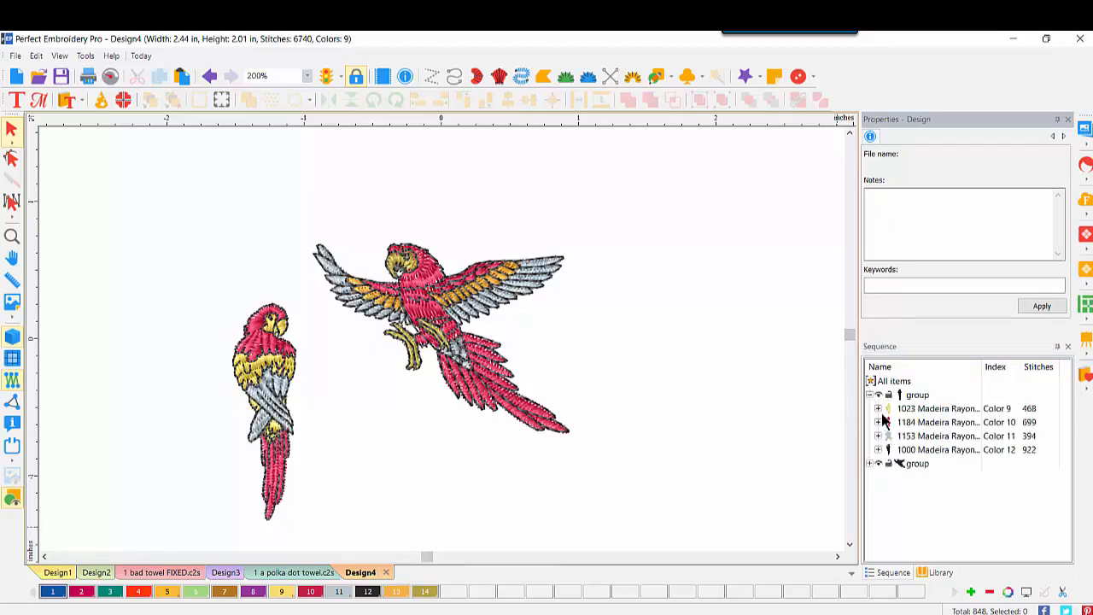
pyautogui.click(878, 409)
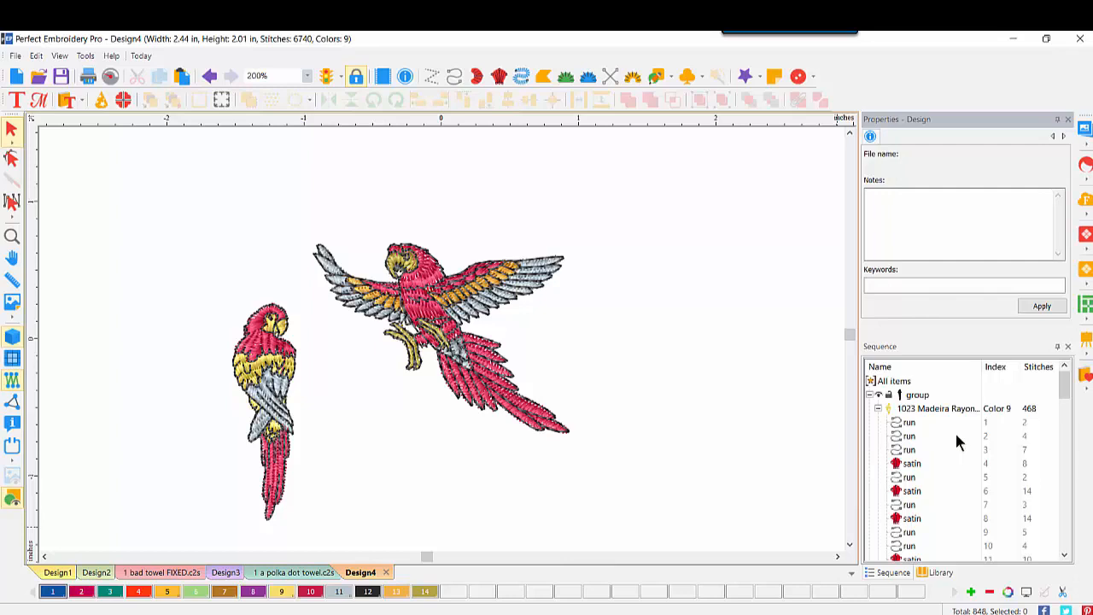
pyautogui.moveTo(1065, 395); pyautogui.dragTo(1066, 477)
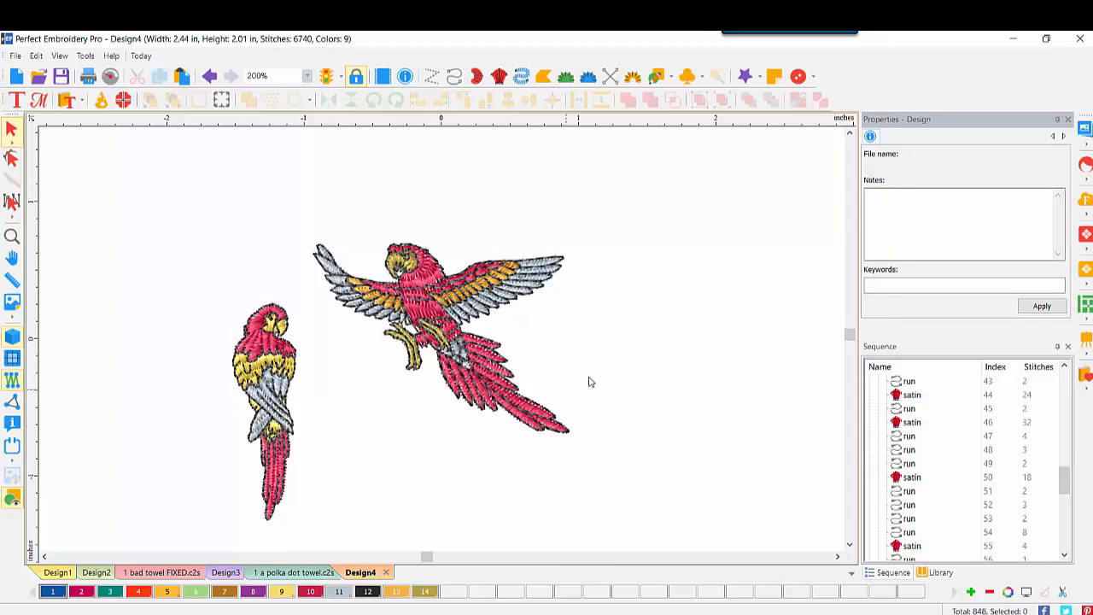
# Step: Filter the parrot design to show only satin objects and expand the perched parrot's 1184 Madeira Rayon color in the sequence
pyautogui.rightClick(596, 346)
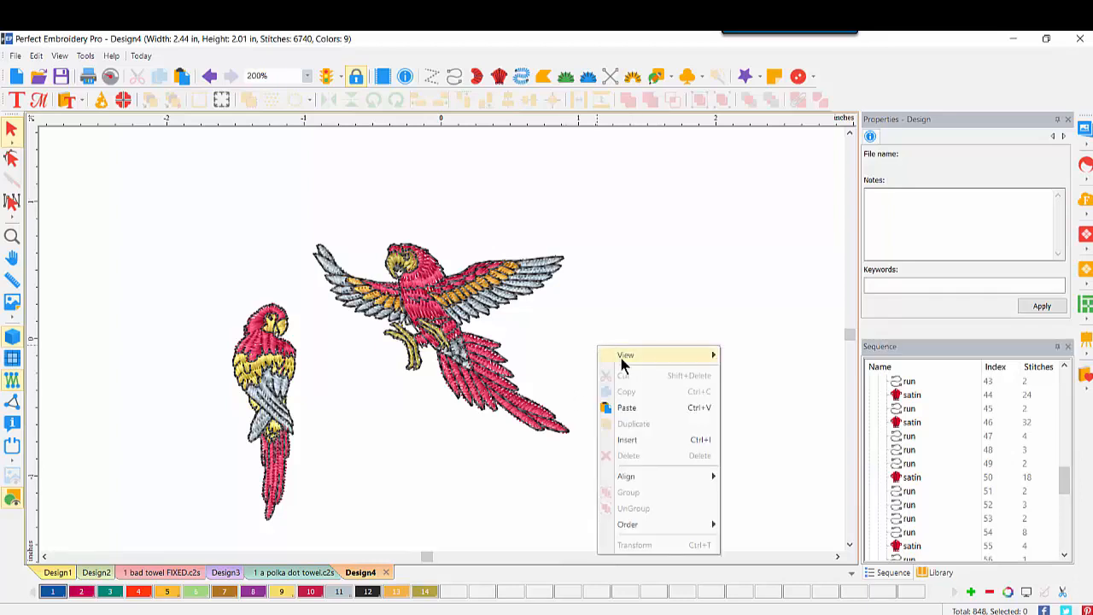
pyautogui.moveTo(622, 363)
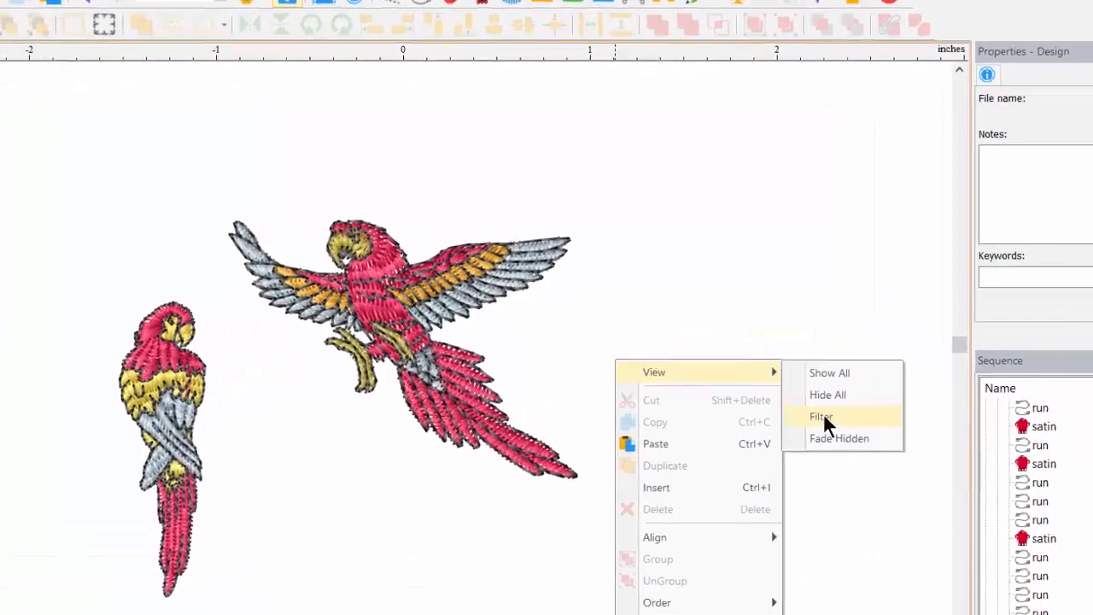
pyautogui.click(750, 387)
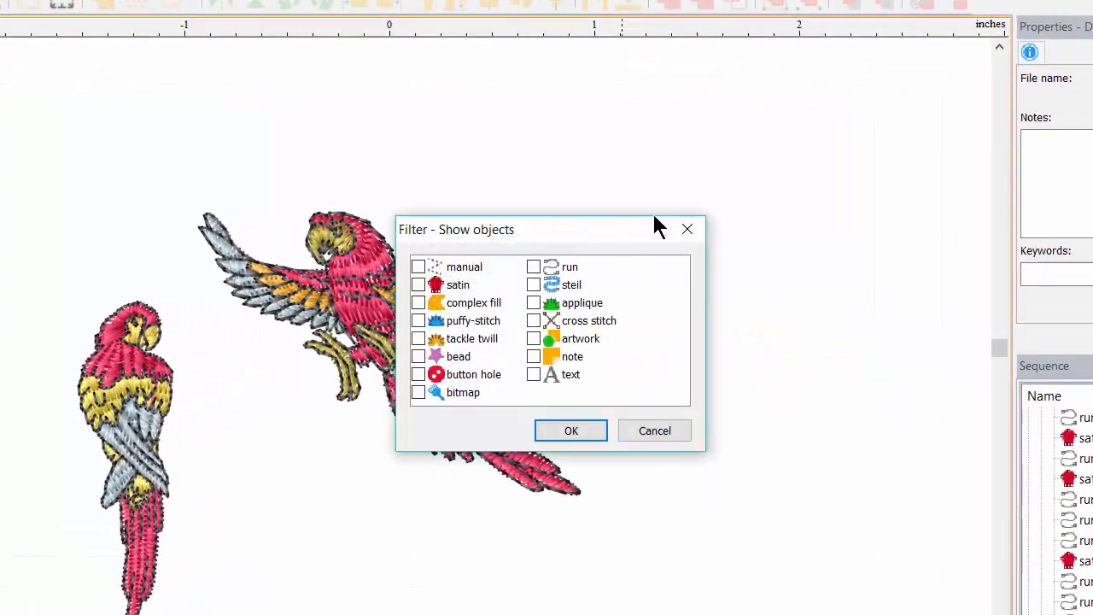
pyautogui.moveTo(653, 216); pyautogui.dragTo(846, 145)
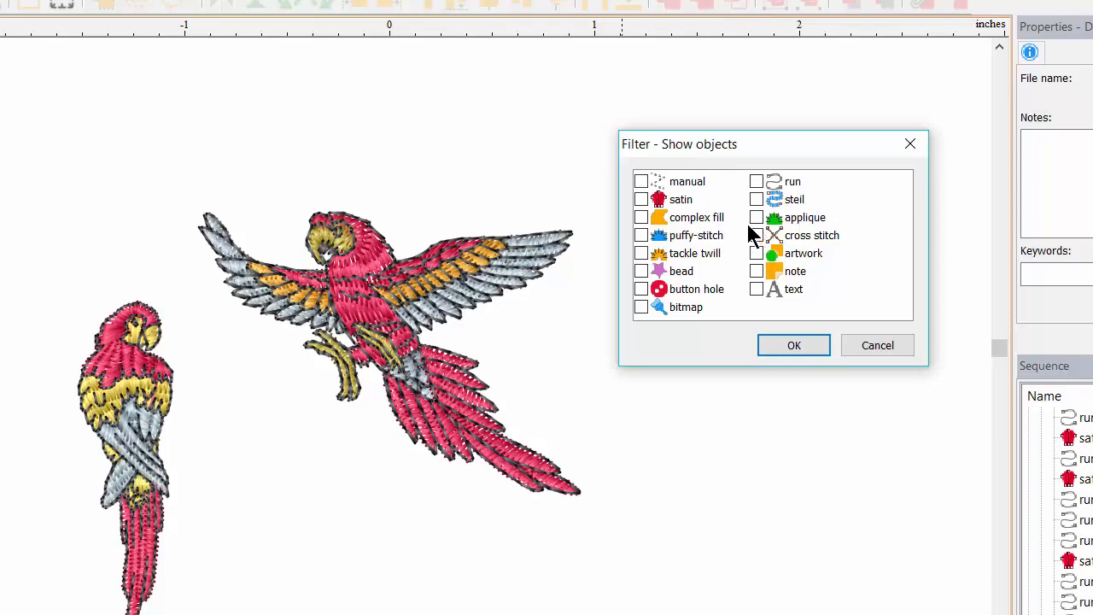
pyautogui.click(640, 199)
pyautogui.click(773, 345)
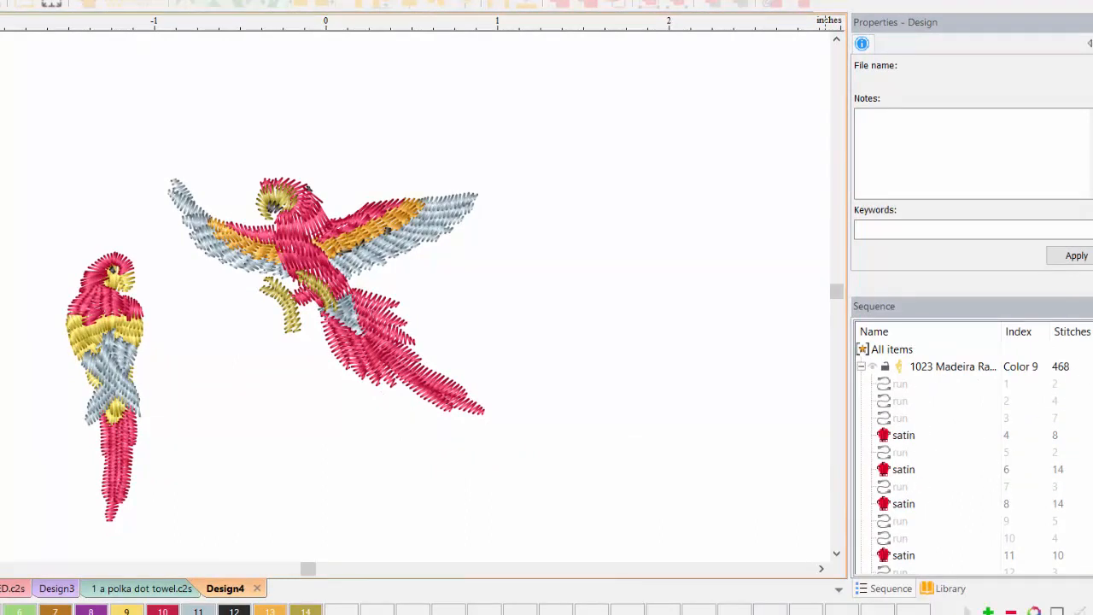
pyautogui.scroll(-10, 1082, 435)
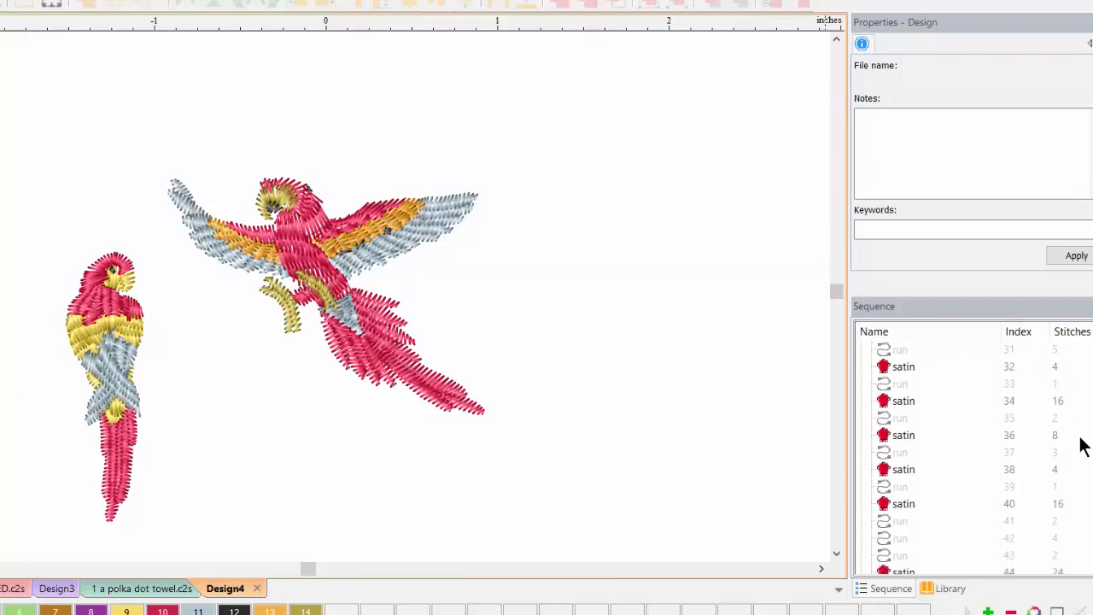
pyautogui.scroll(-14, 1080, 453)
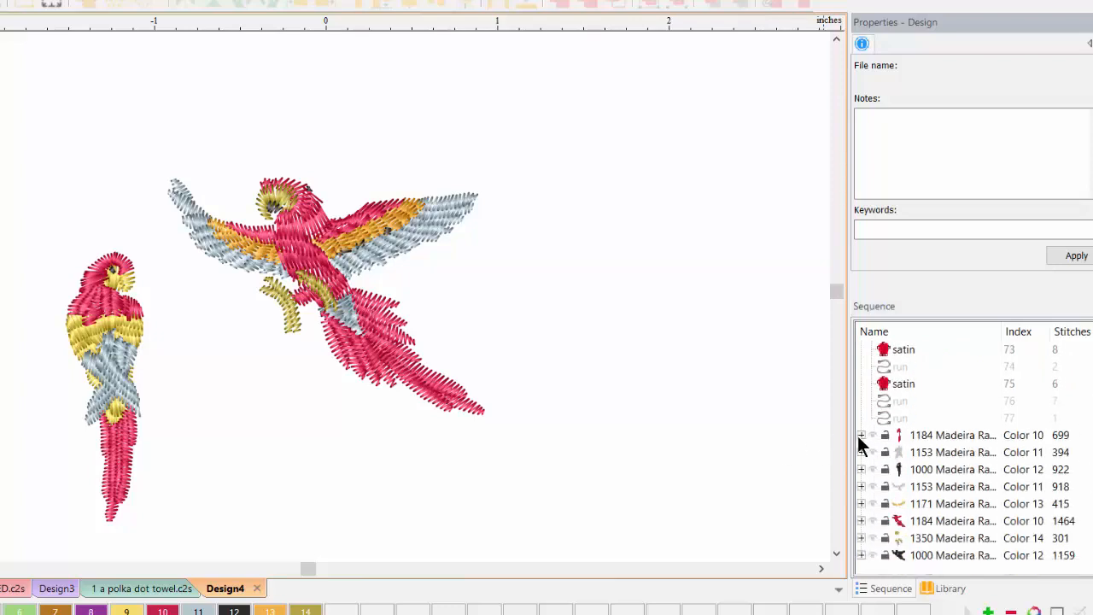
pyautogui.click(861, 436)
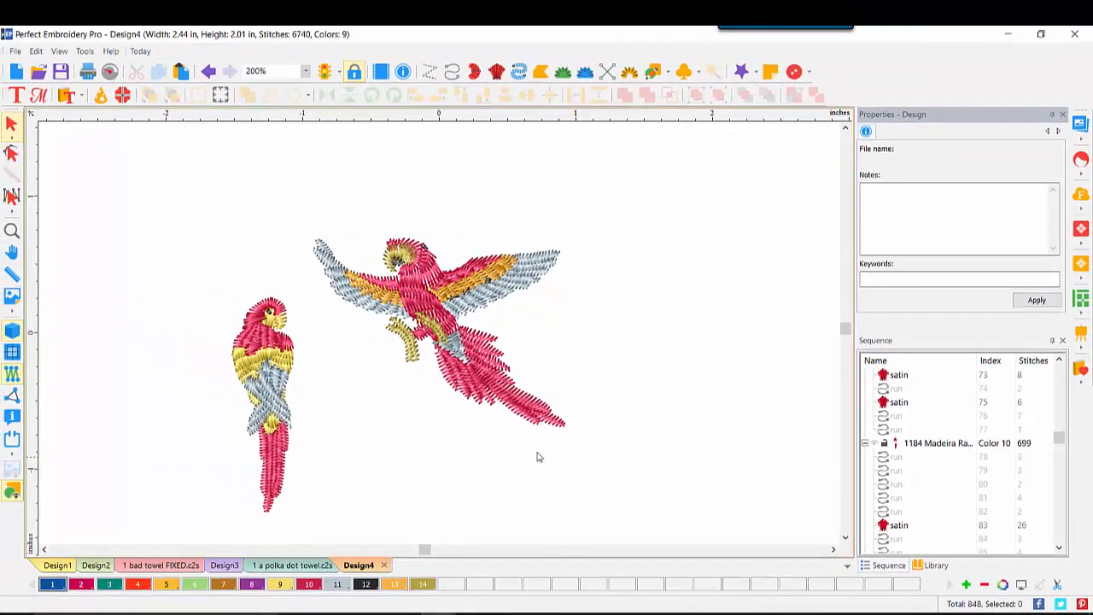
# Step: Set the density of all visible satin objects in both parrots to 0.3 mm and show all hidden objects again
pyautogui.moveTo(152, 176); pyautogui.dragTo(617, 534)
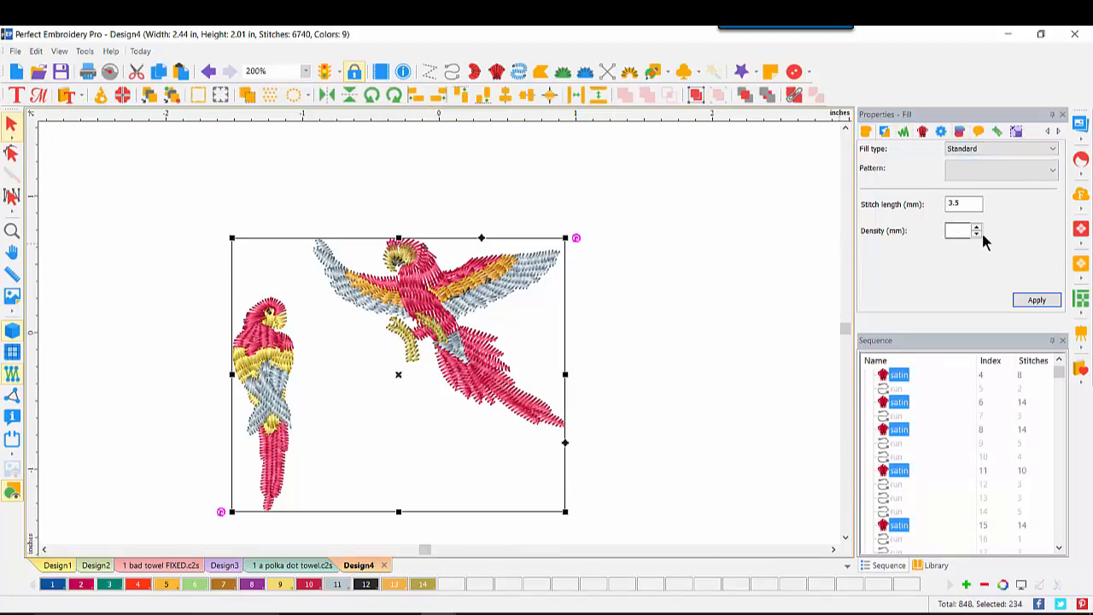
pyautogui.click(958, 231)
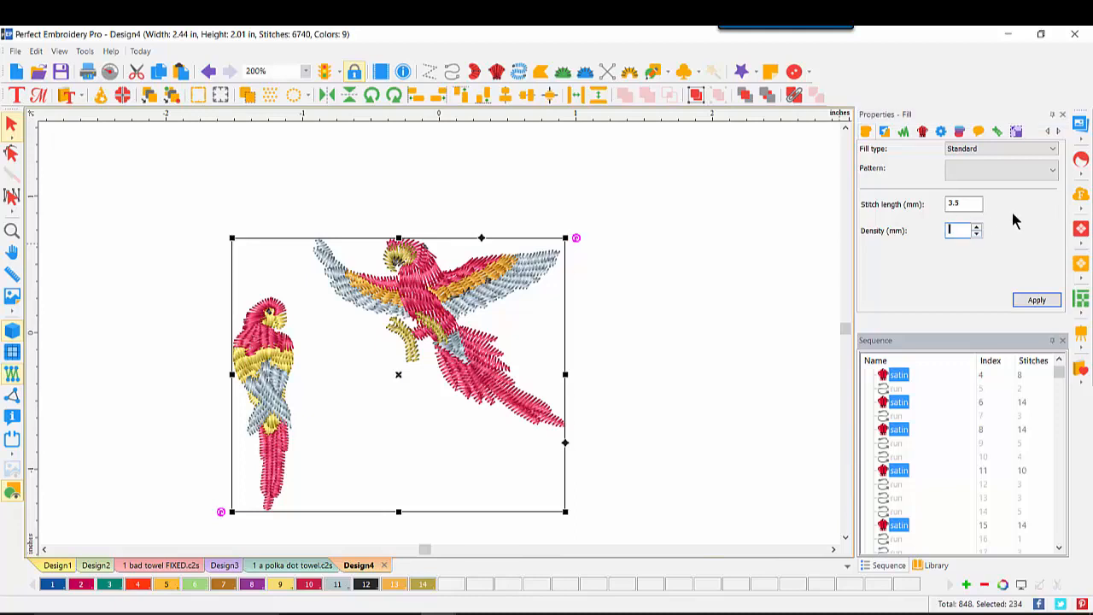
pyautogui.write('.3')
pyautogui.click(1024, 303)
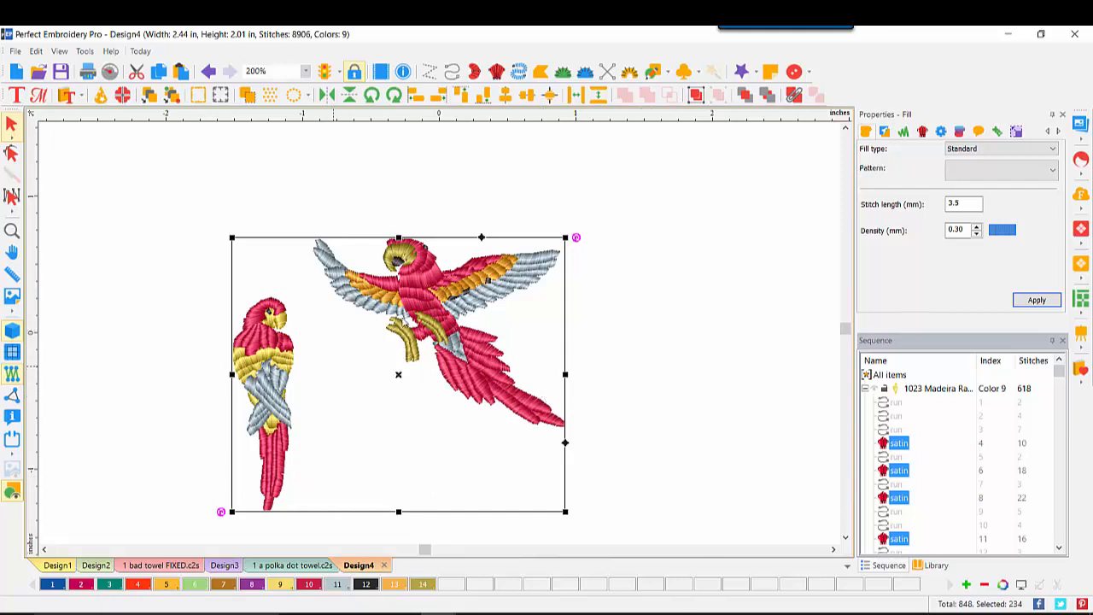
pyautogui.rightClick(658, 317)
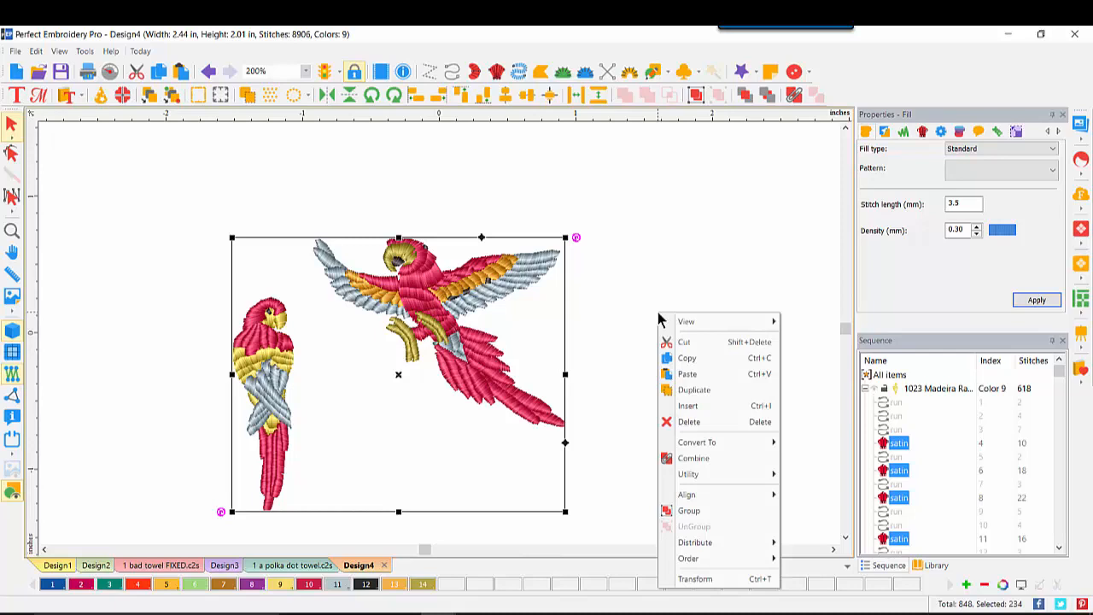
pyautogui.moveTo(685, 328)
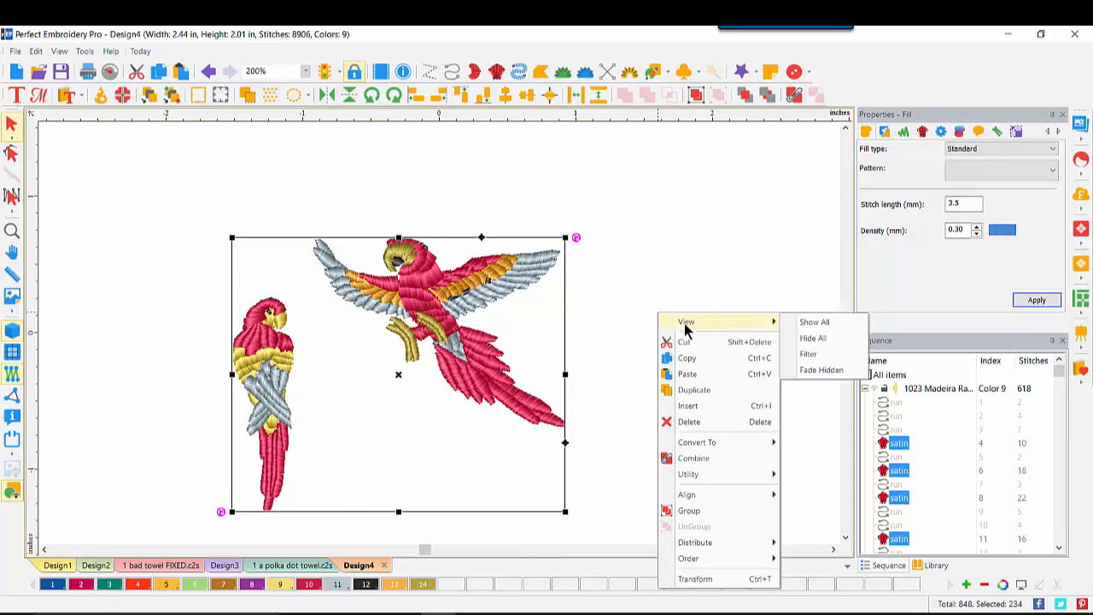
pyautogui.click(813, 321)
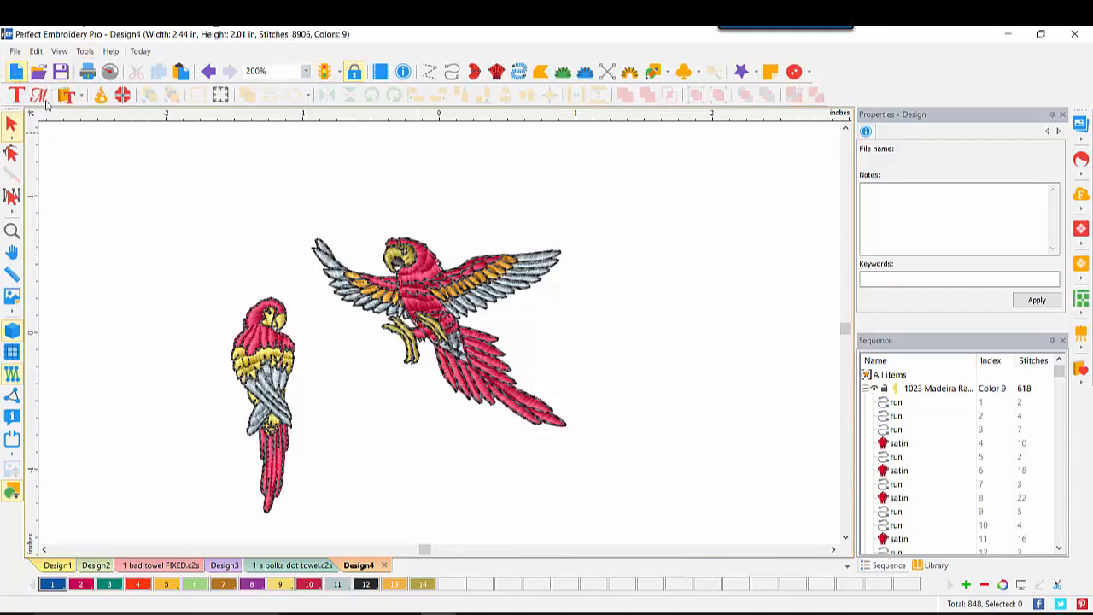
# Step: Create a new design, insert the loader 11377.c2s from the Perfect Embroidery Pro Free Designs, and display it in 3D with nothing selected
pyautogui.click(16, 72)
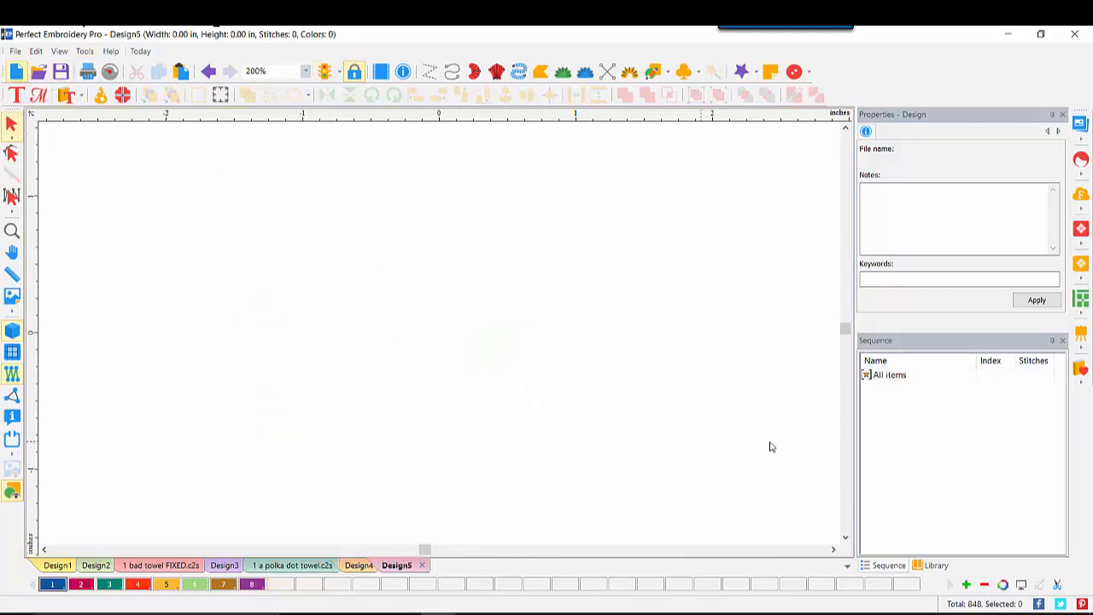
pyautogui.click(936, 566)
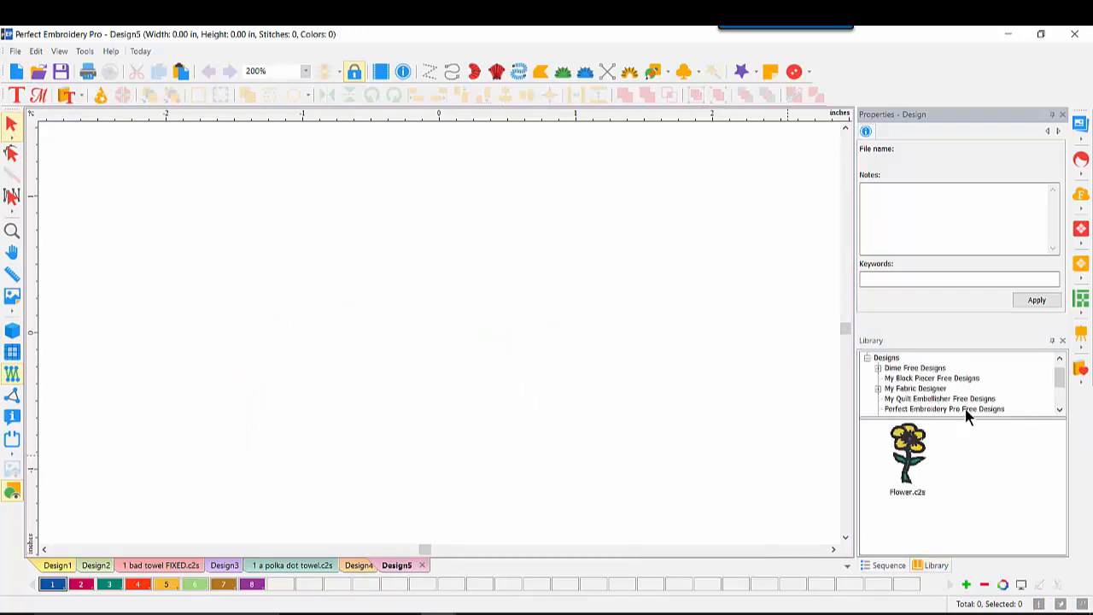
pyautogui.click(966, 409)
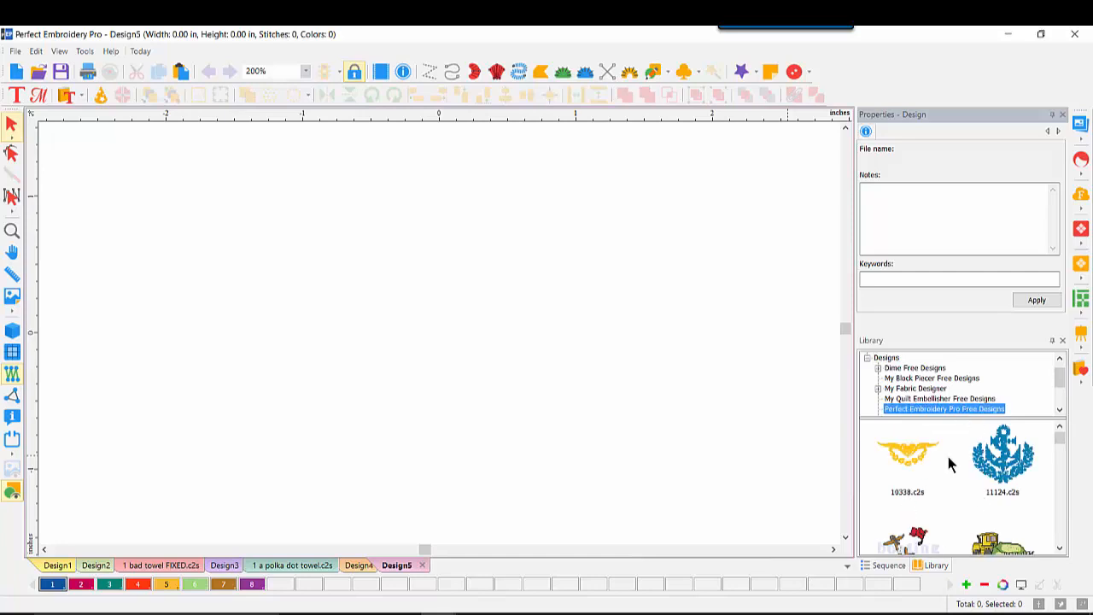
pyautogui.click(1060, 548)
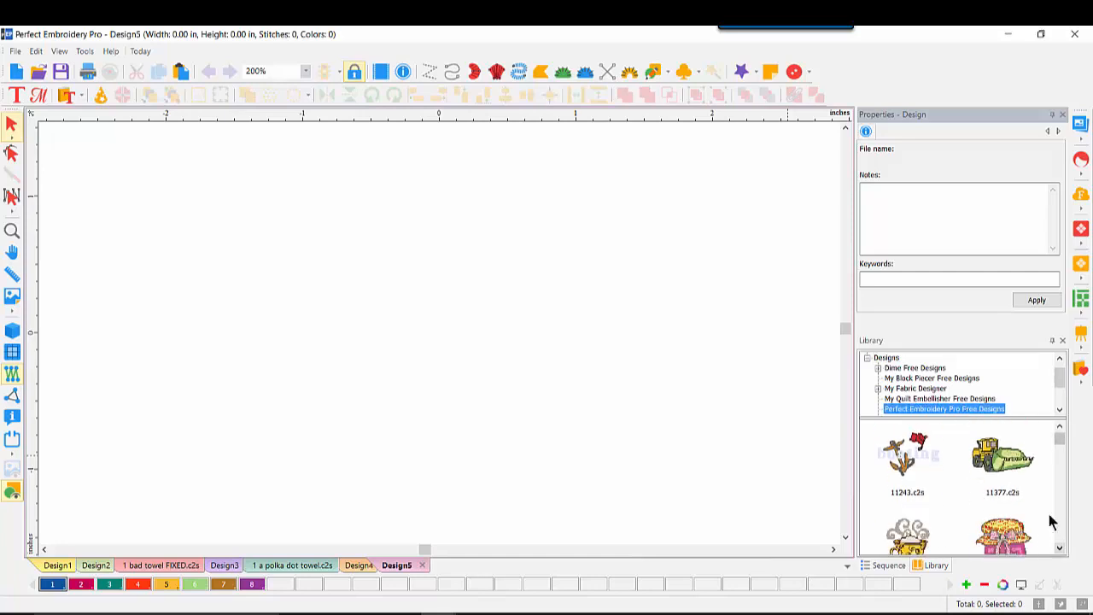
pyautogui.moveTo(999, 472); pyautogui.dragTo(405, 349)
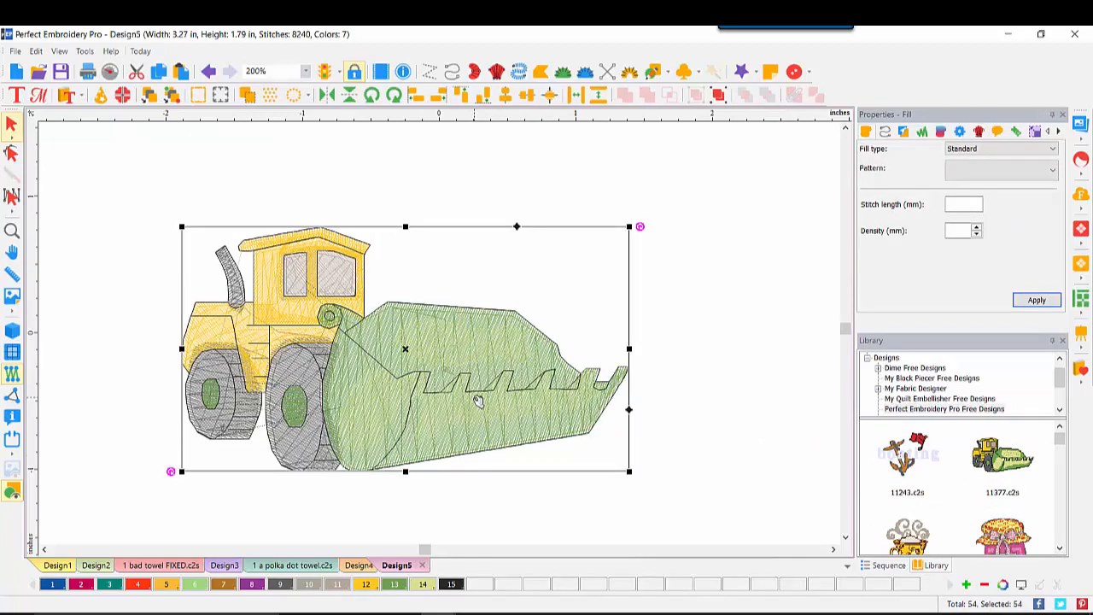
pyautogui.click(14, 333)
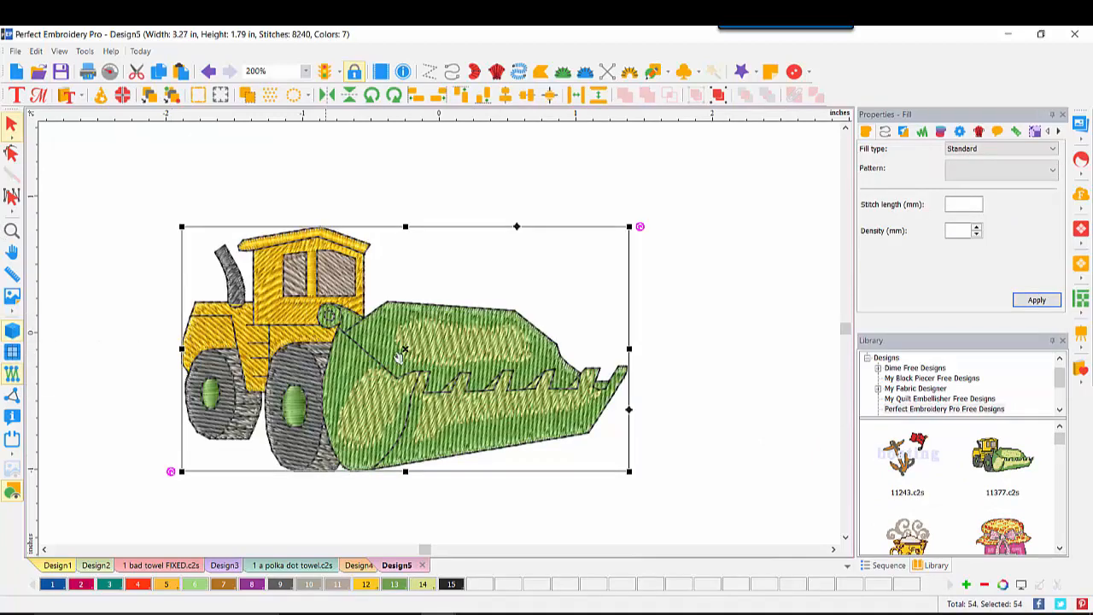
pyautogui.click(668, 267)
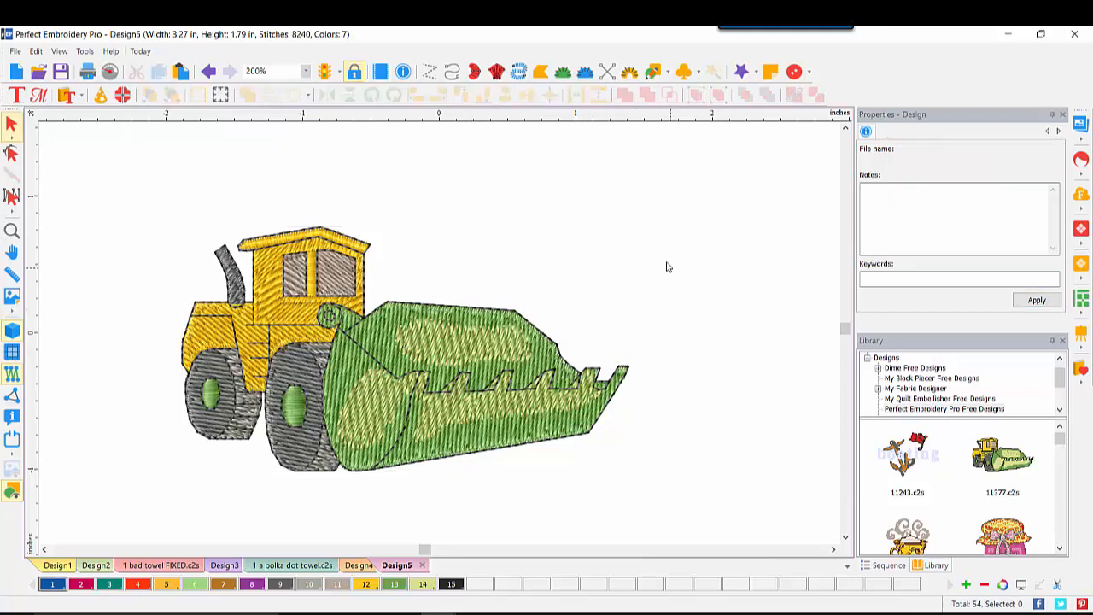
# Step: Filter the loader design to view only its run objects, and show all objects again
pyautogui.rightClick(600, 215)
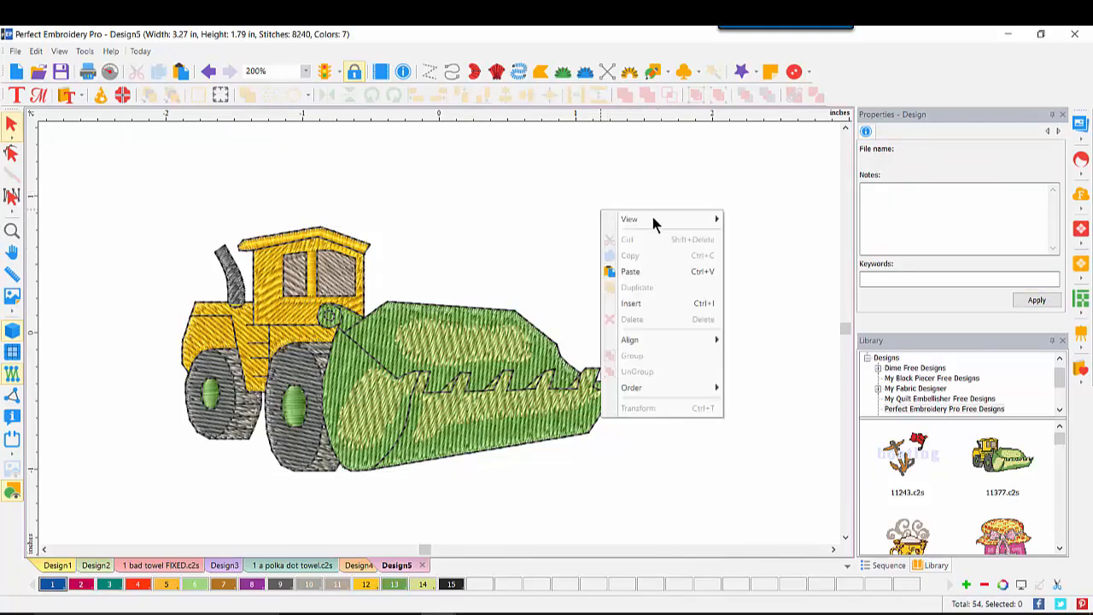
pyautogui.moveTo(651, 220)
pyautogui.click(748, 252)
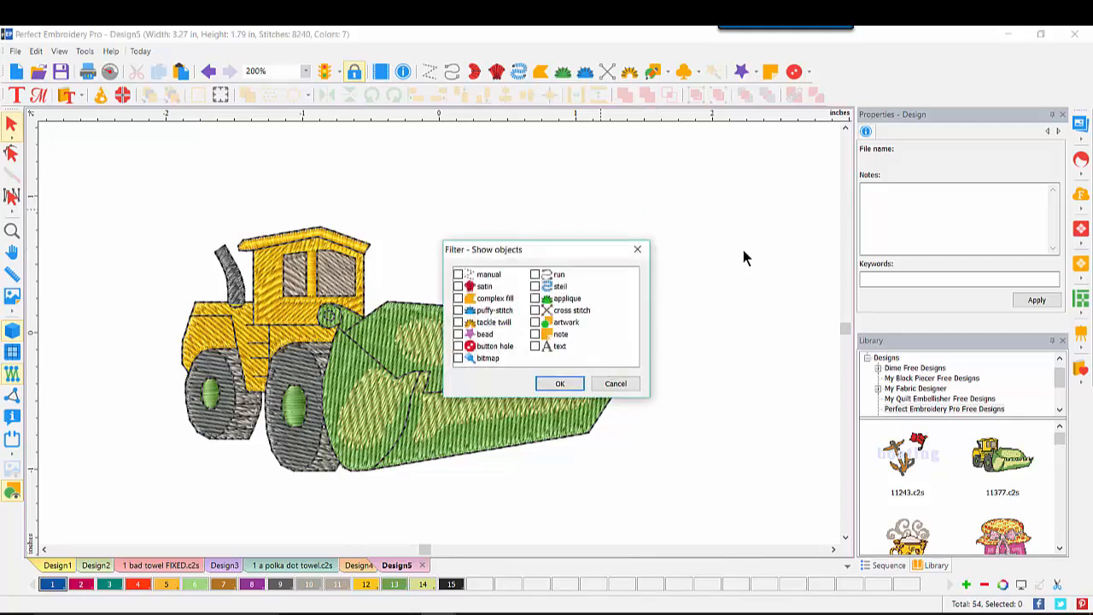
pyautogui.click(535, 275)
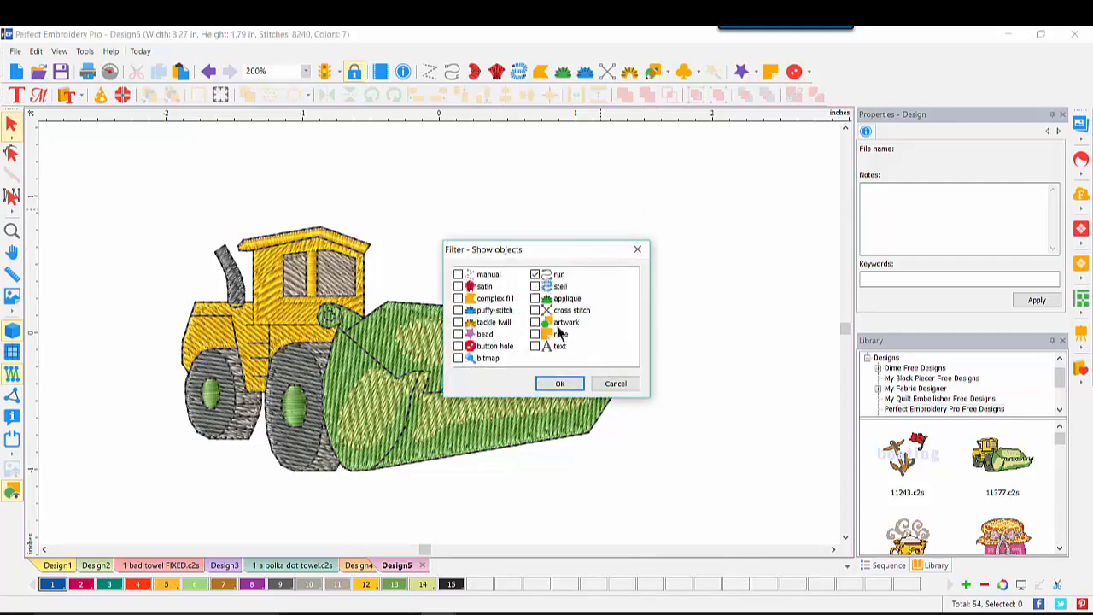
pyautogui.click(557, 384)
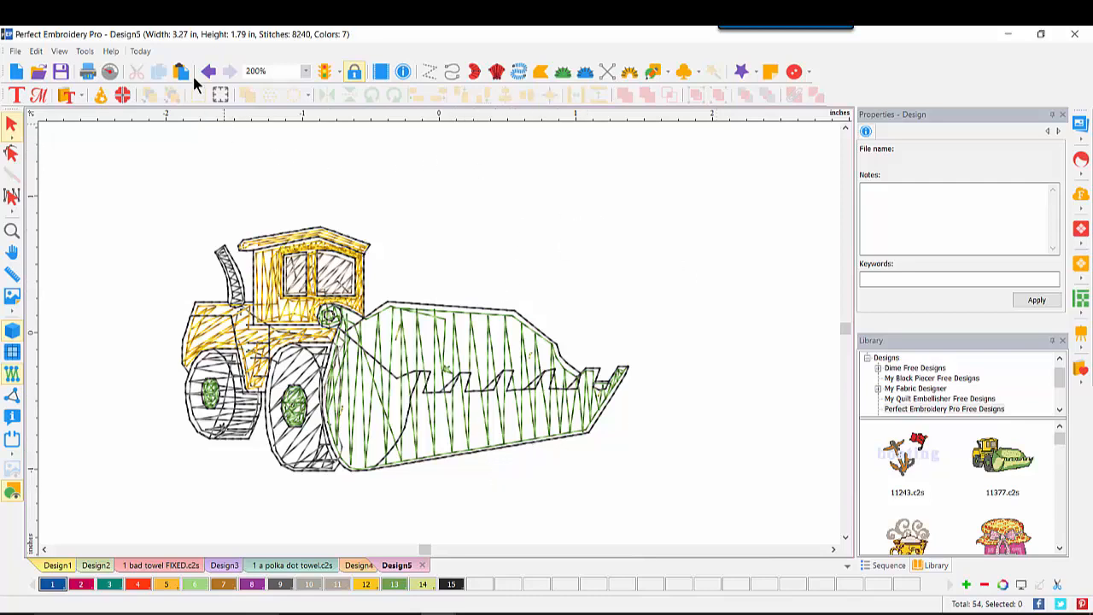
pyautogui.rightClick(528, 250)
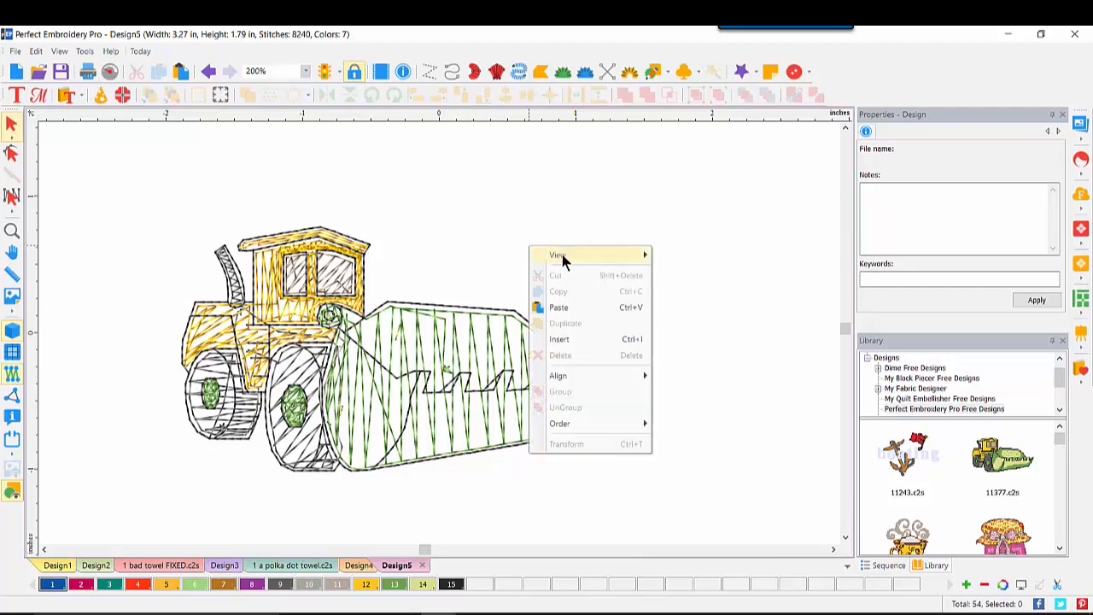
pyautogui.moveTo(560, 253)
pyautogui.click(695, 255)
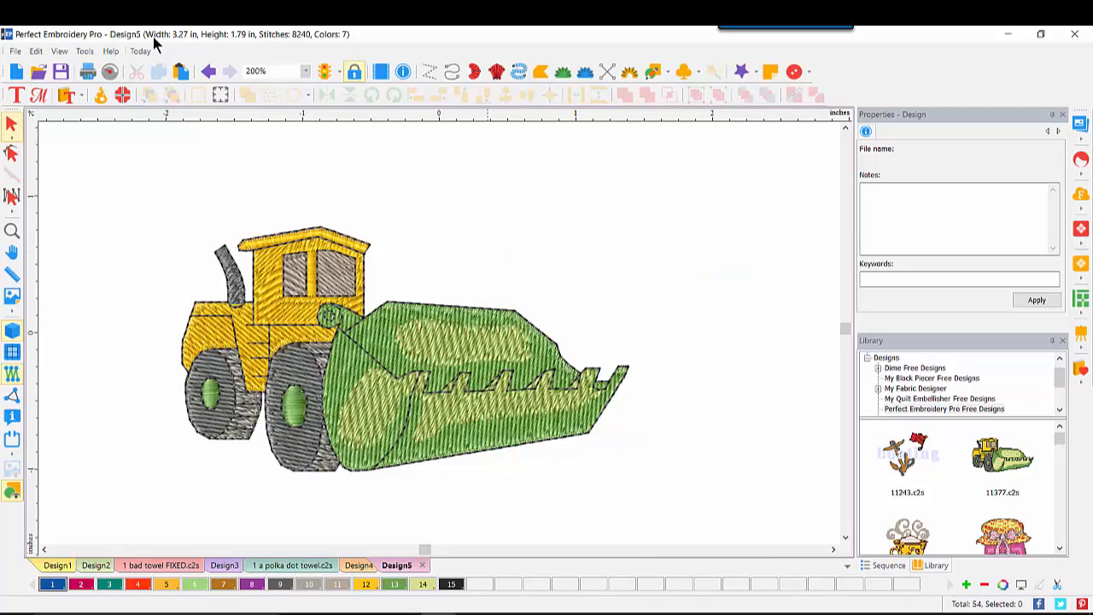
# Step: Create another new design, insert the rose 15289.c2s from the library near the center, and display it in 3D
pyautogui.hotkey('ctrl', 'n')
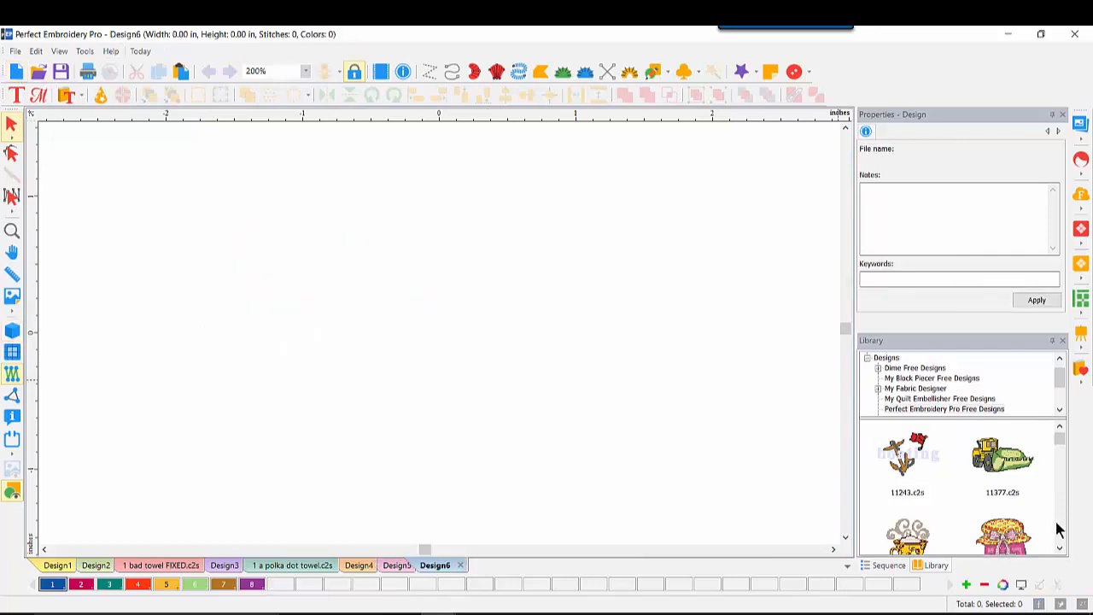
pyautogui.click(1059, 548)
pyautogui.click(1059, 548)
pyautogui.click(1059, 548)
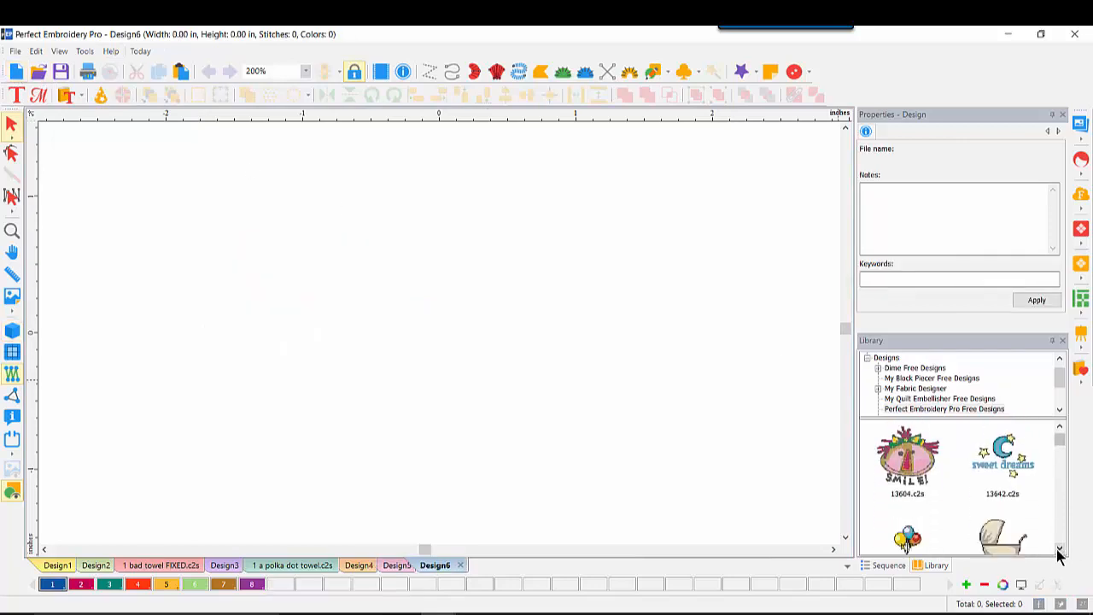
pyautogui.click(1059, 548)
pyautogui.click(1059, 548)
pyautogui.click(1059, 548)
pyautogui.click(1059, 548)
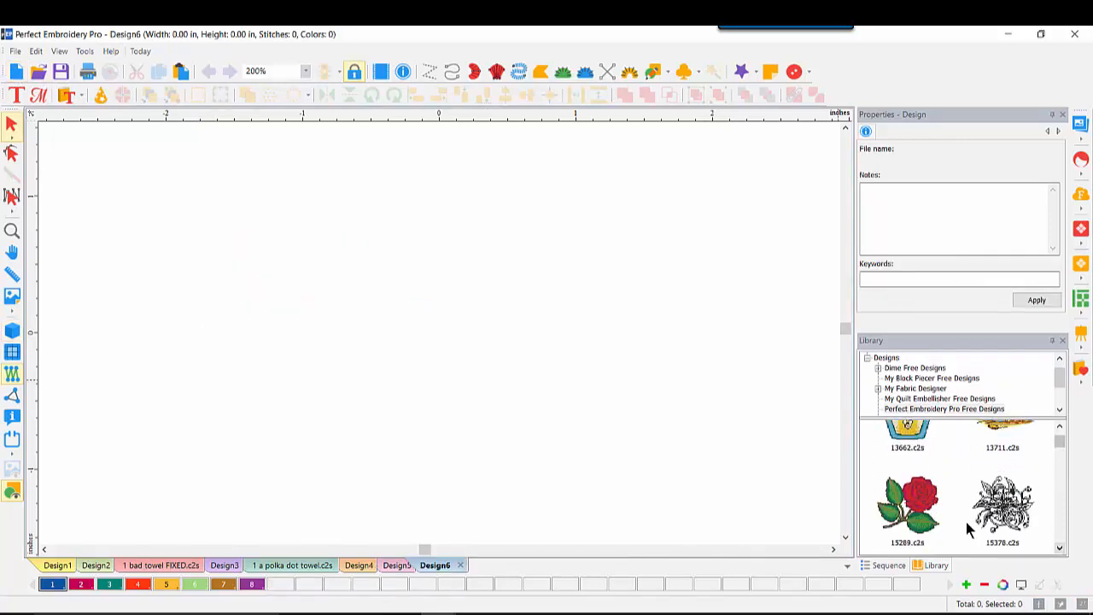
pyautogui.moveTo(918, 508); pyautogui.dragTo(427, 374)
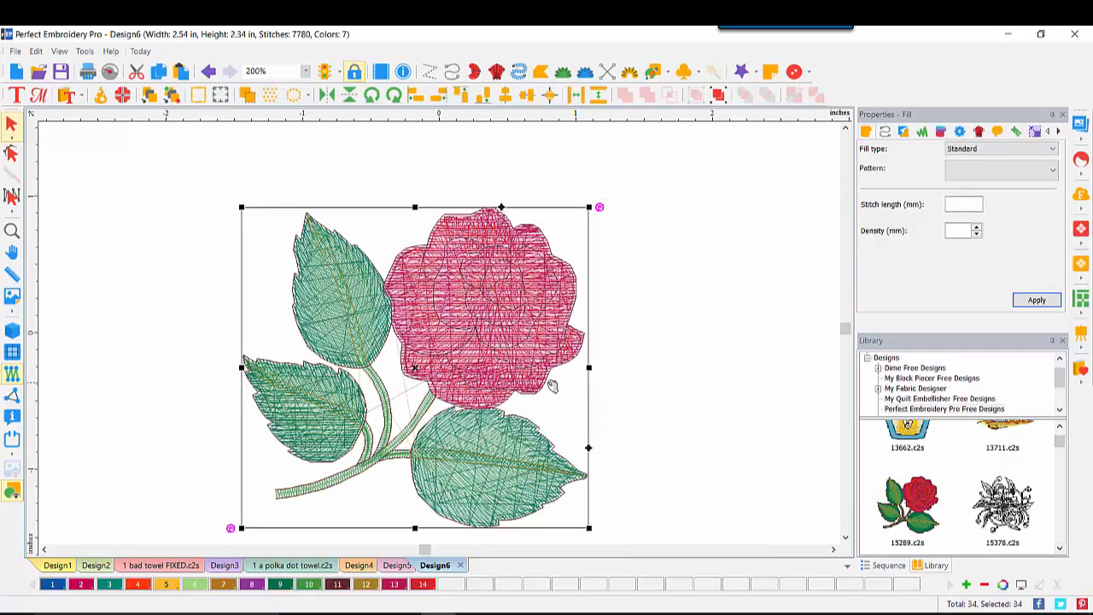
pyautogui.click(11, 333)
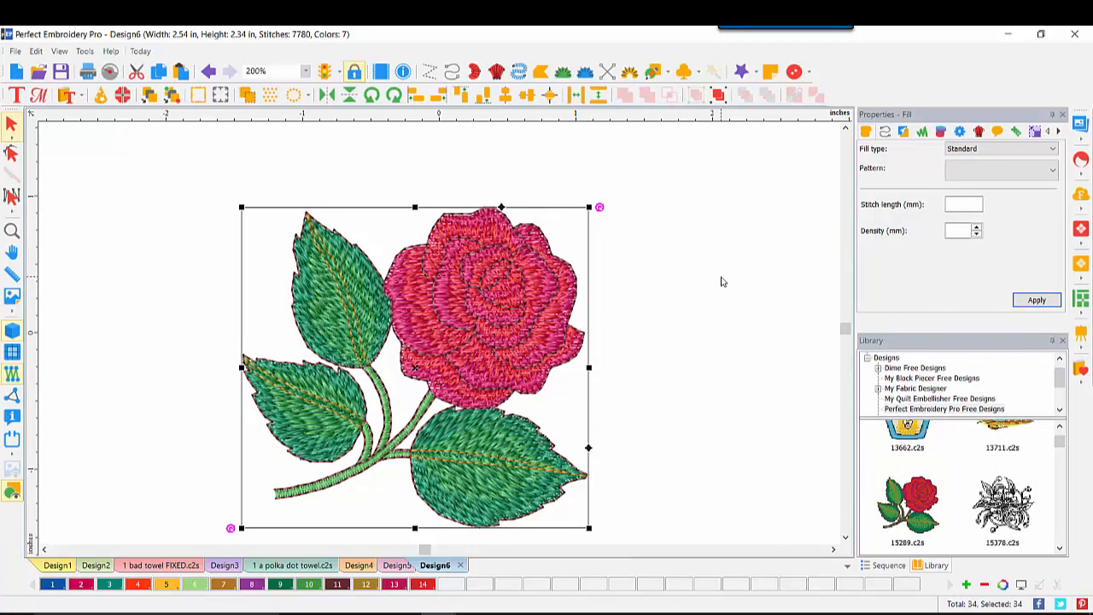
# Step: Filter the rose design to view only its satin objects, and show all objects again
pyautogui.rightClick(681, 277)
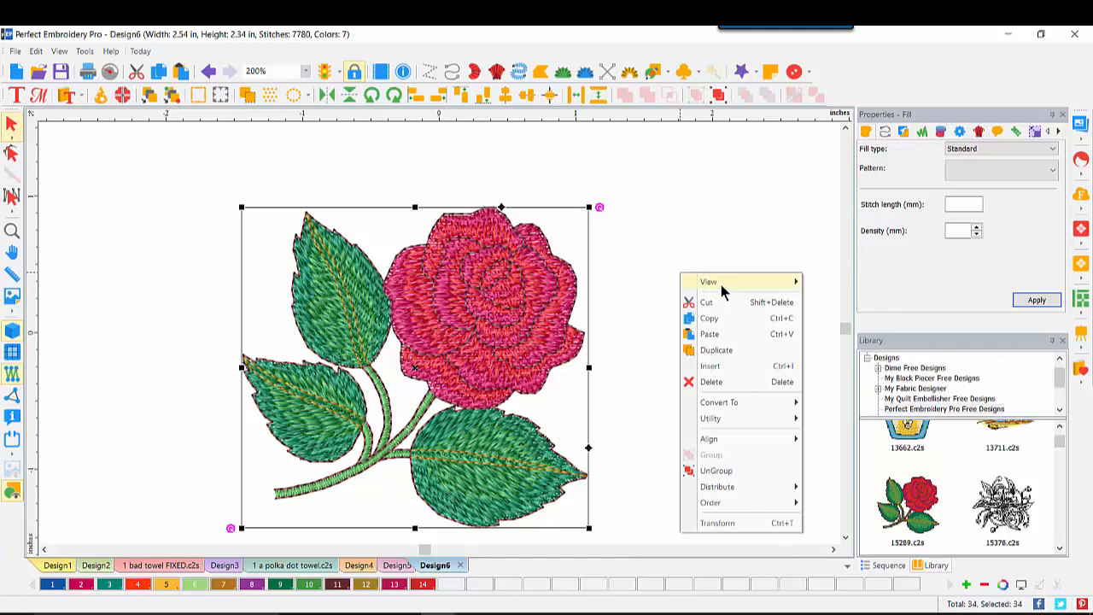
pyautogui.moveTo(718, 279)
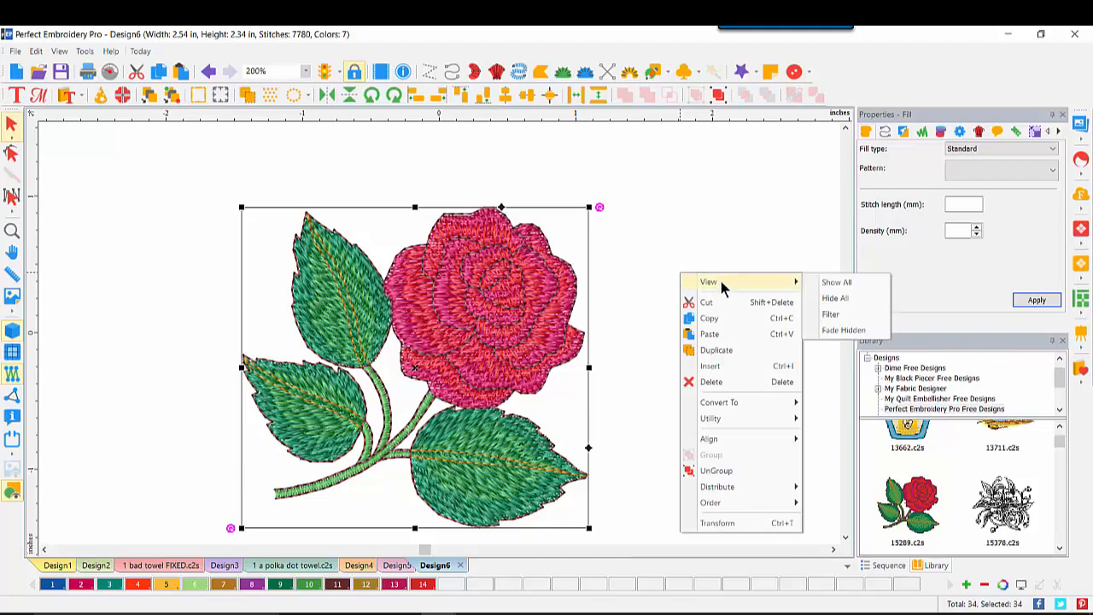
pyautogui.click(830, 316)
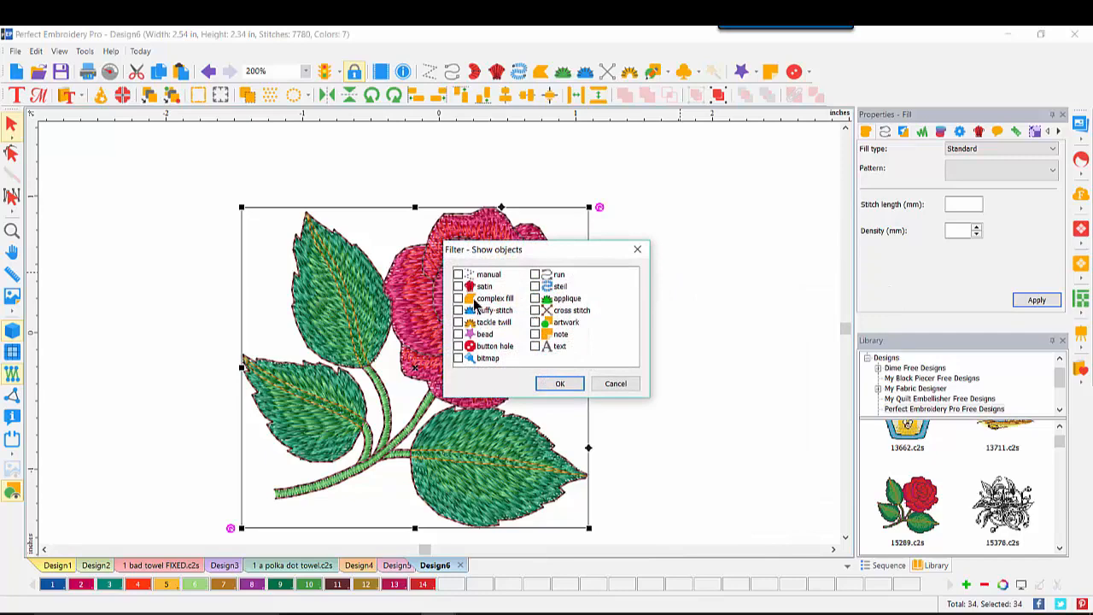
pyautogui.click(457, 286)
pyautogui.click(556, 385)
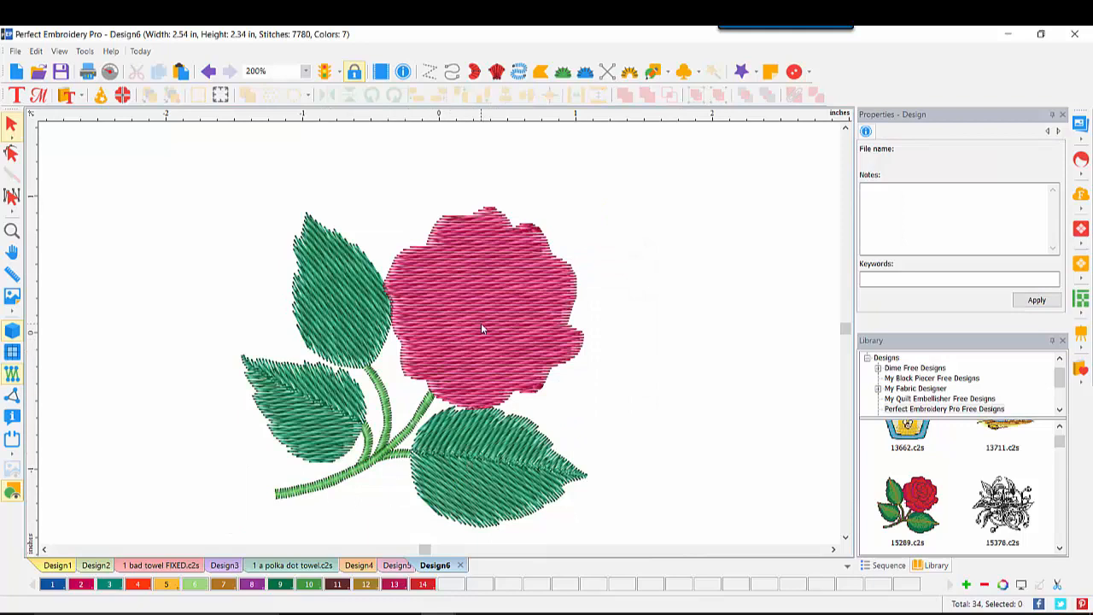
pyautogui.rightClick(658, 266)
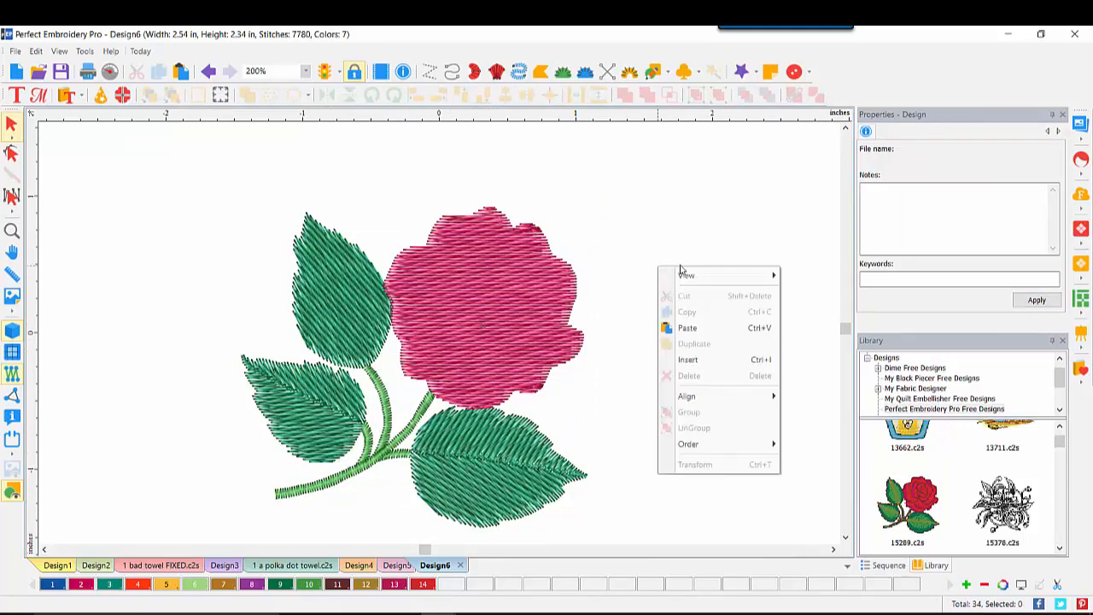
pyautogui.moveTo(689, 277)
pyautogui.click(797, 277)
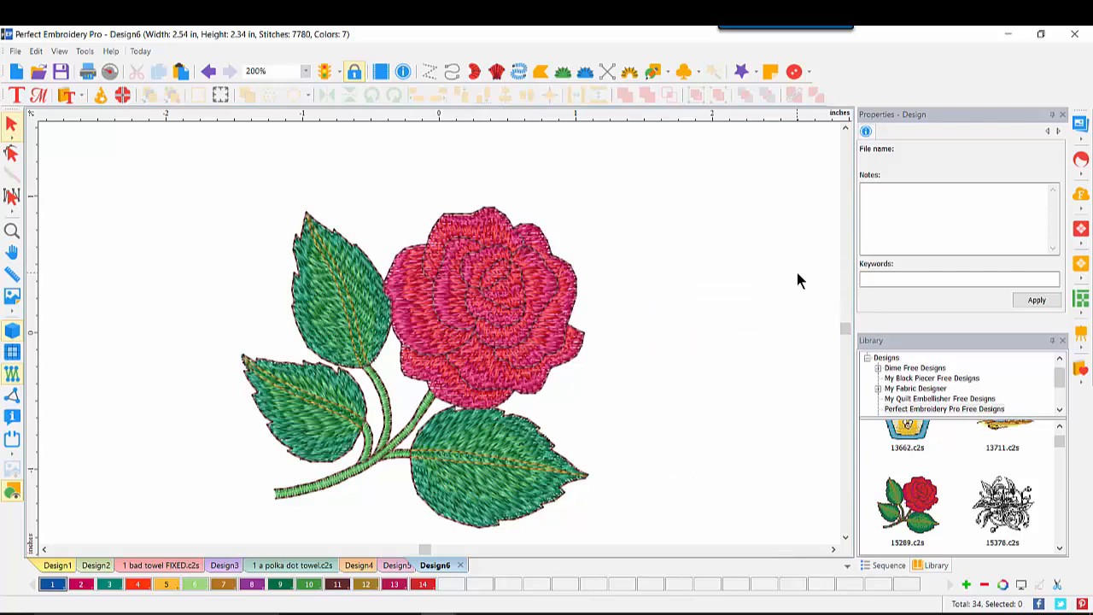
# Step: Filter the rose design to show only its run objects
pyautogui.rightClick(652, 250)
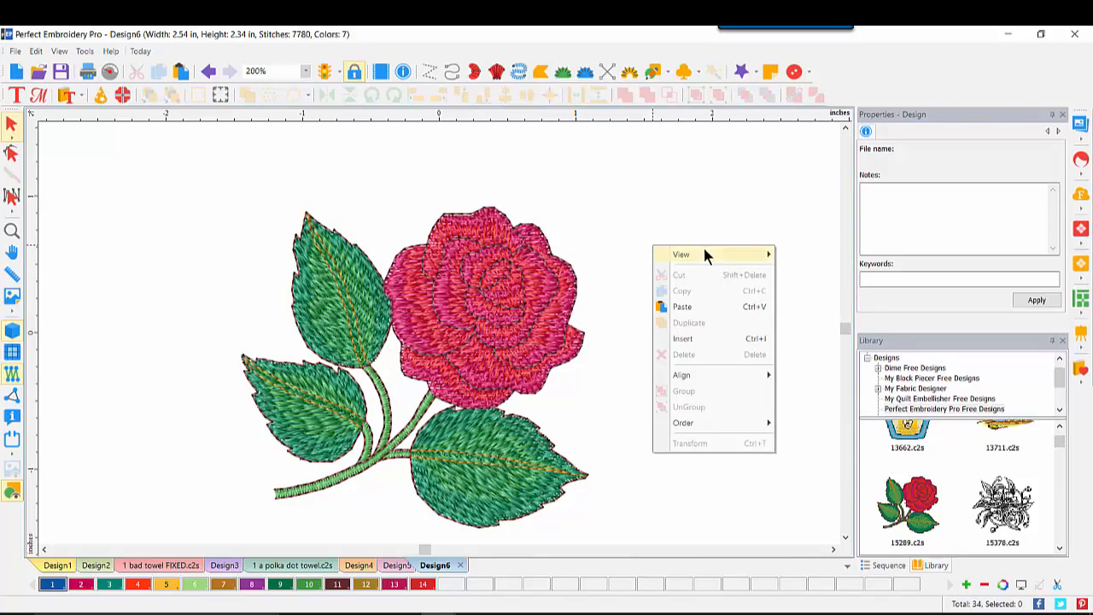
pyautogui.moveTo(705, 253)
pyautogui.click(802, 287)
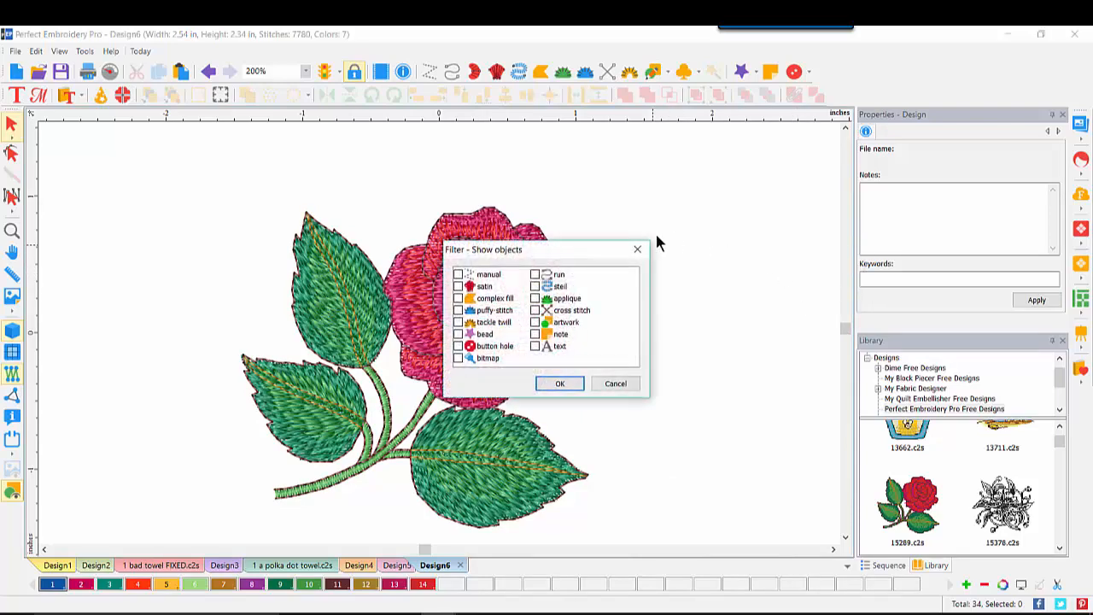
pyautogui.click(560, 384)
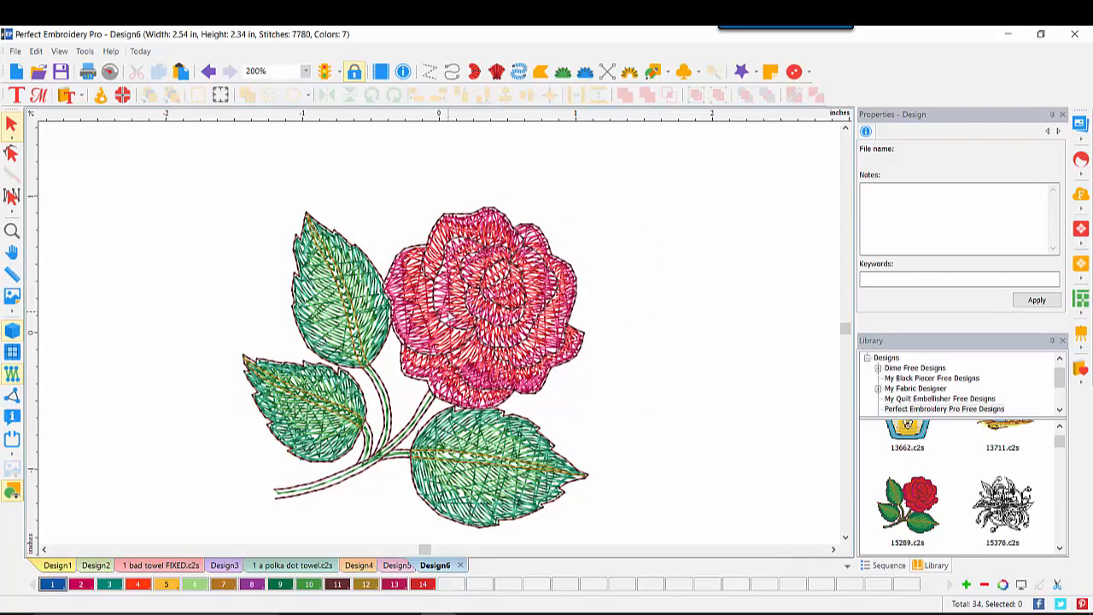
# Step: Expand the two green thread colors in the sequence and delete the visible run objects of the 1250 Madeira leaf color
pyautogui.click(886, 564)
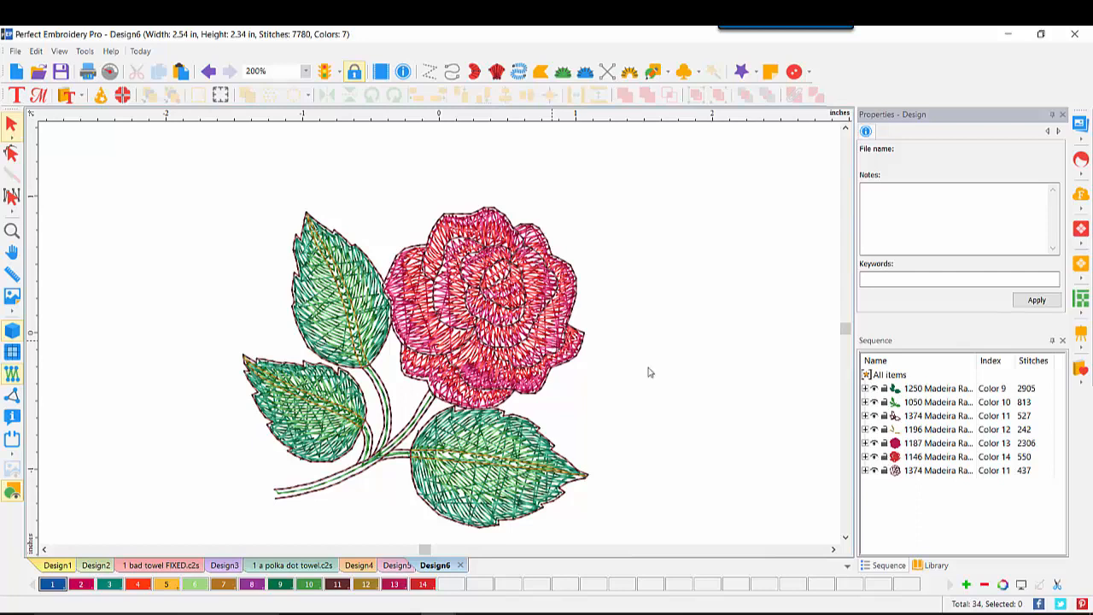
pyautogui.click(864, 388)
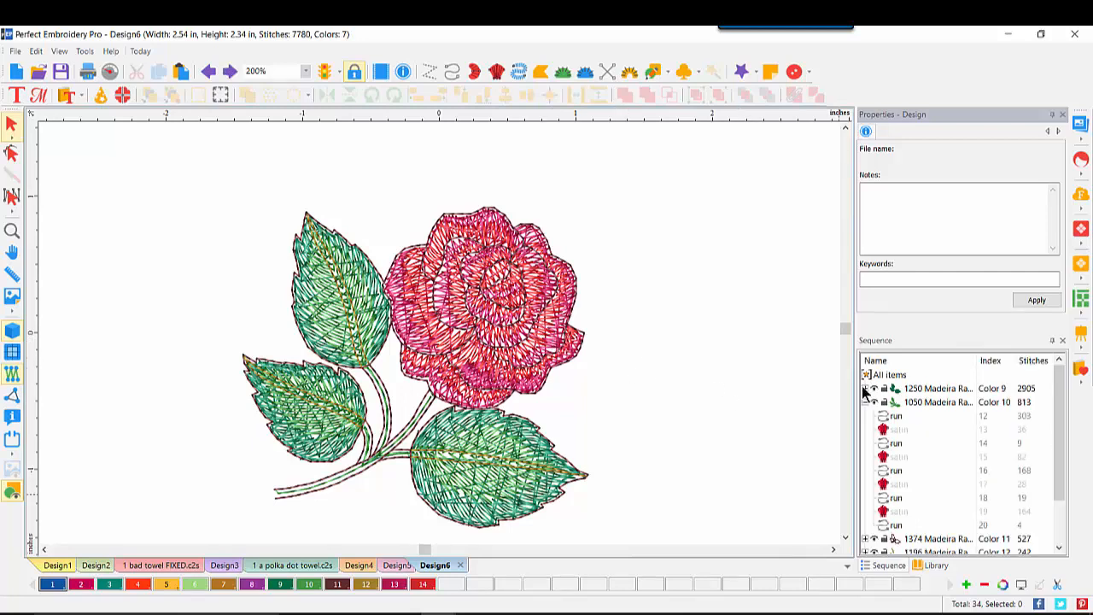
pyautogui.click(864, 388)
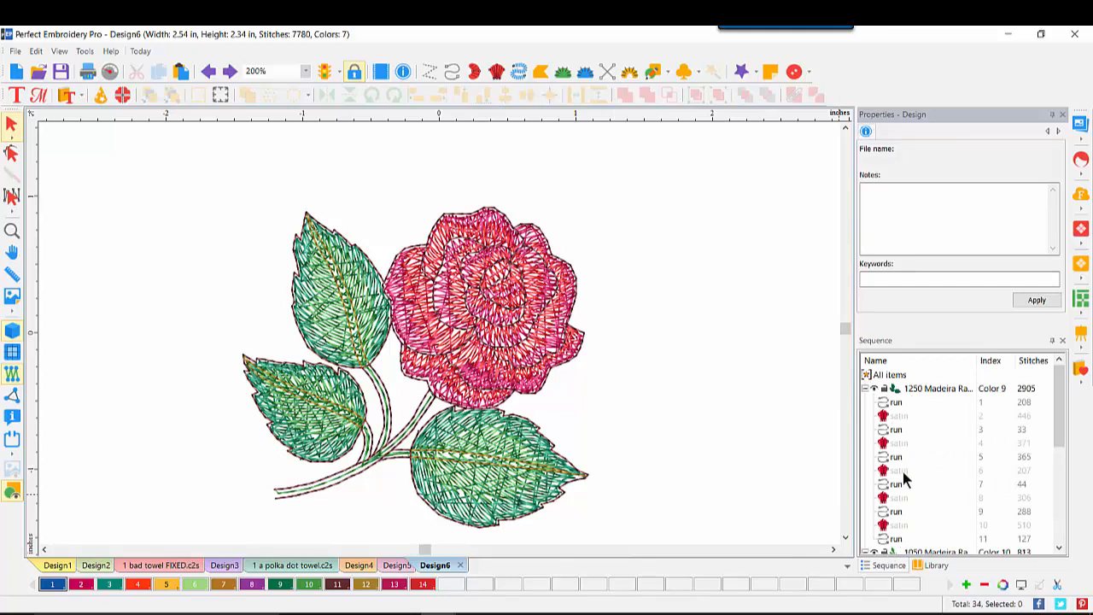
pyautogui.click(927, 387)
pyautogui.press('Delete')
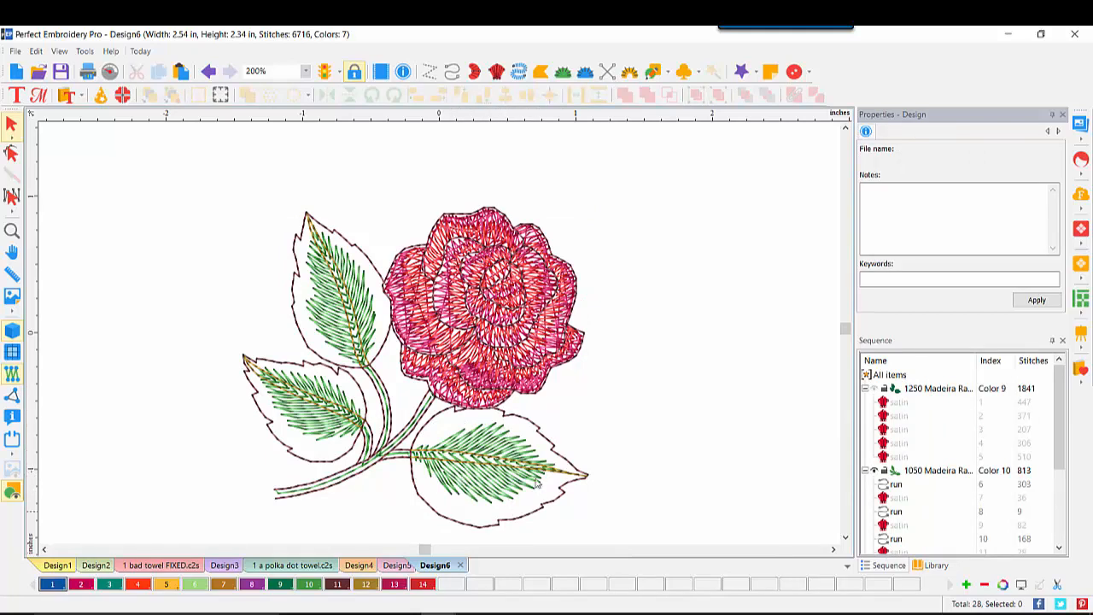
# Step: Delete the visible run objects of the 1187 Madeira petal color and leave nothing selected
pyautogui.moveTo(1060, 396); pyautogui.dragTo(1062, 478)
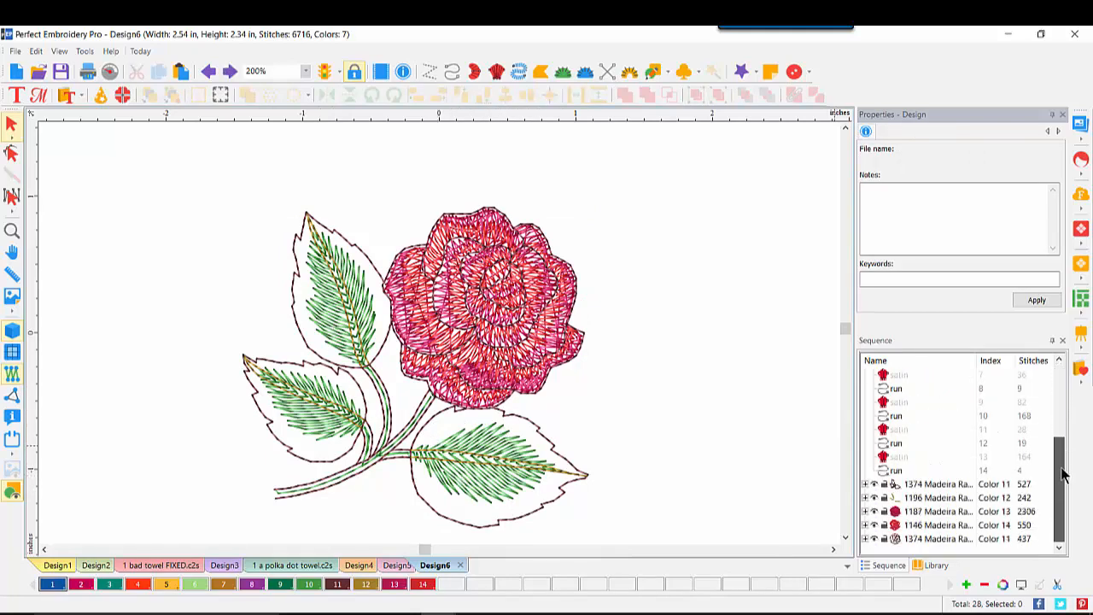
pyautogui.click(934, 513)
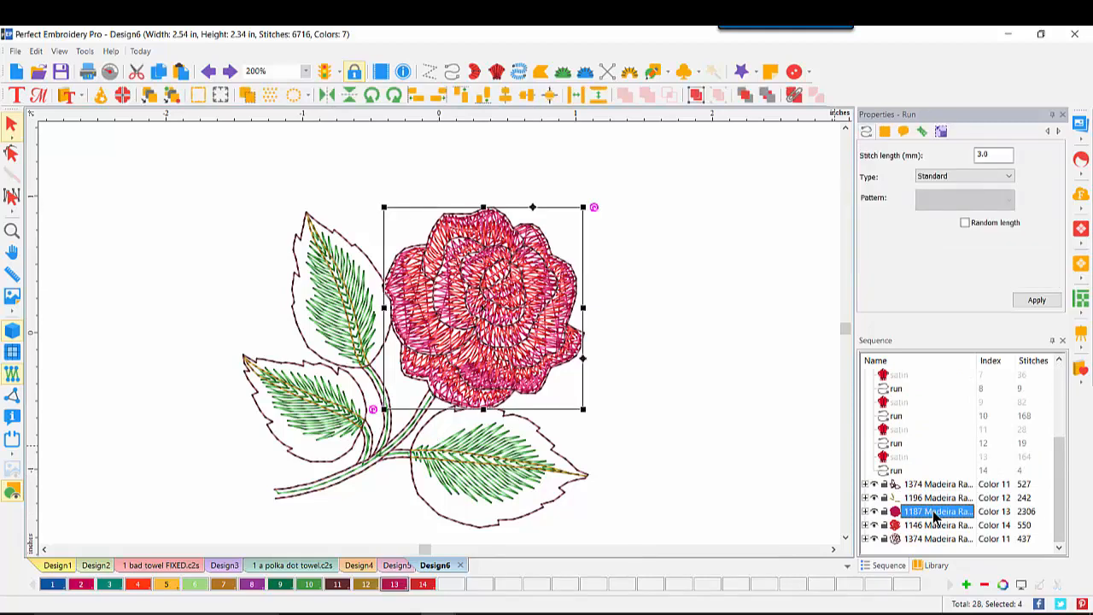
pyautogui.hotkey('ctrl', 'z')
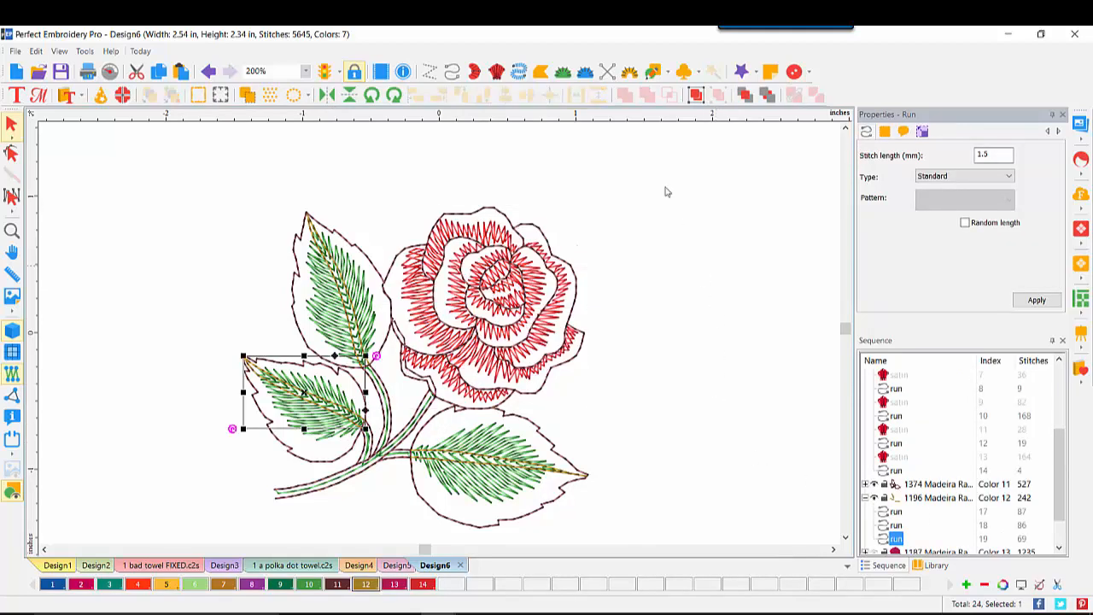
pyautogui.click(94, 423)
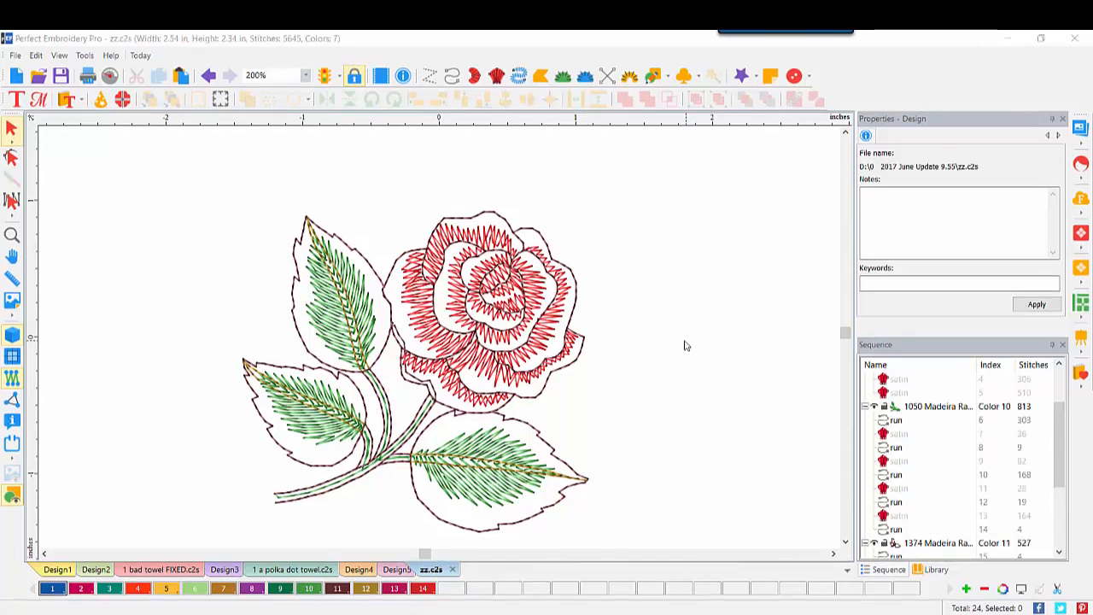
# Step: Copy all visible run objects of the rose into a new design, display them in 3D and expand the 1146 and 1050 Madeira colors
pyautogui.moveTo(165, 141); pyautogui.dragTo(710, 548)
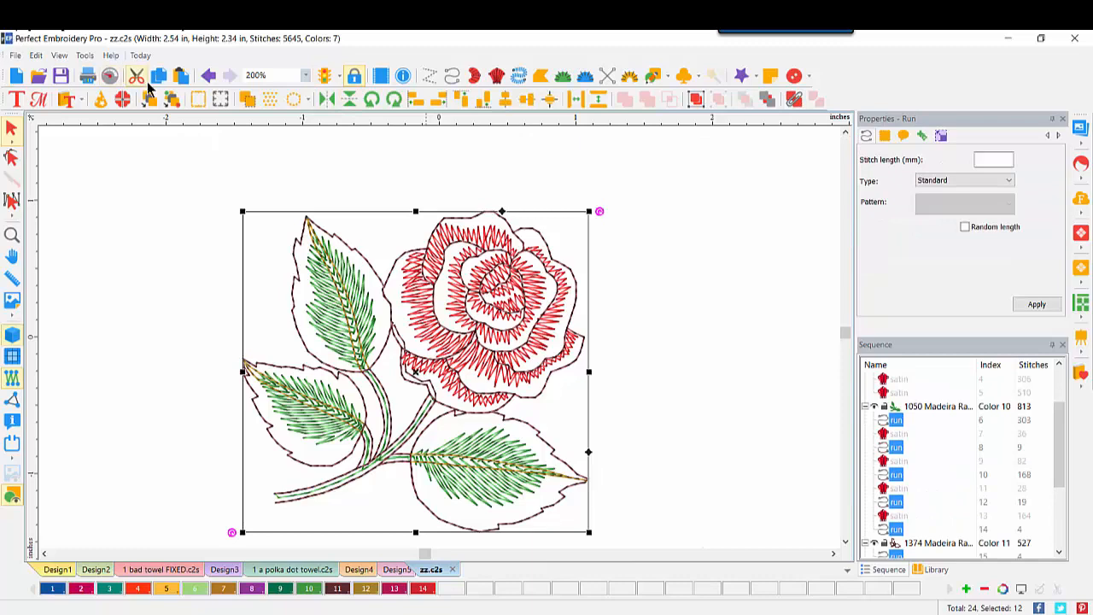
pyautogui.click(16, 79)
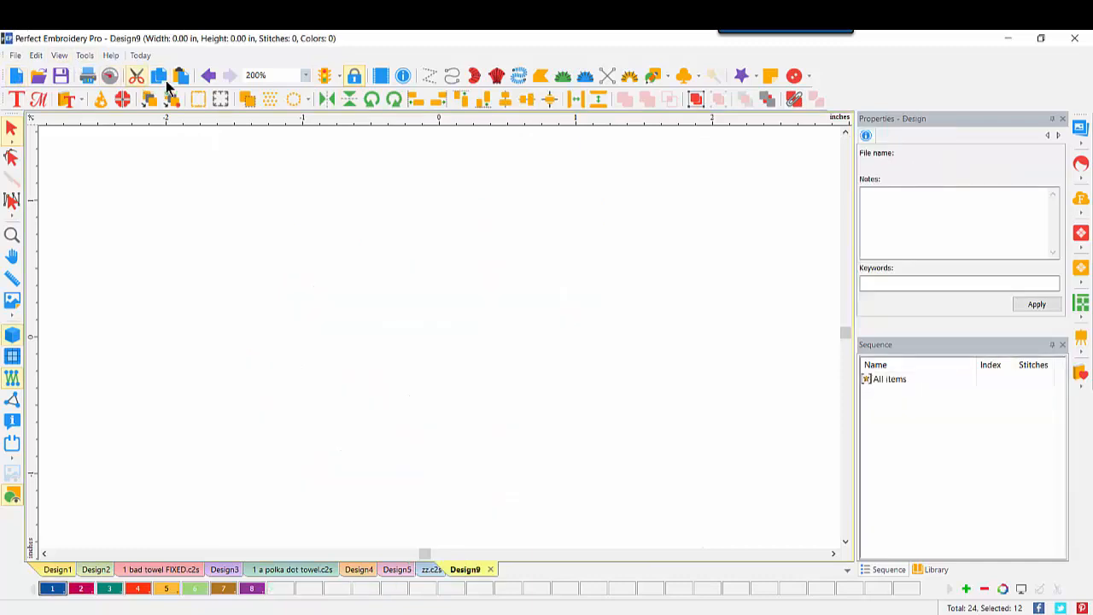
pyautogui.click(180, 75)
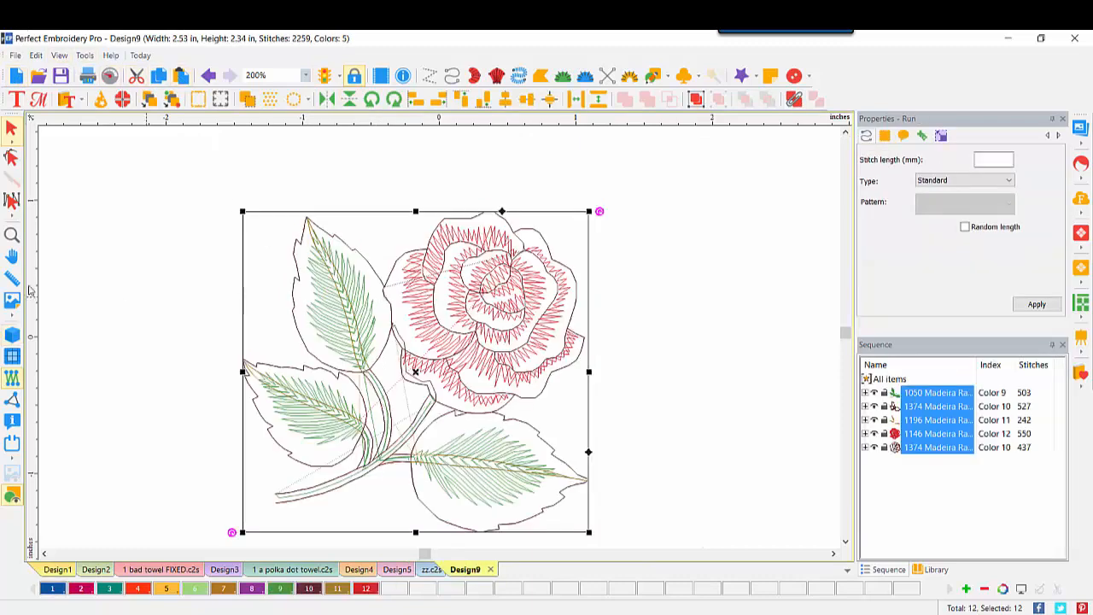
pyautogui.click(13, 335)
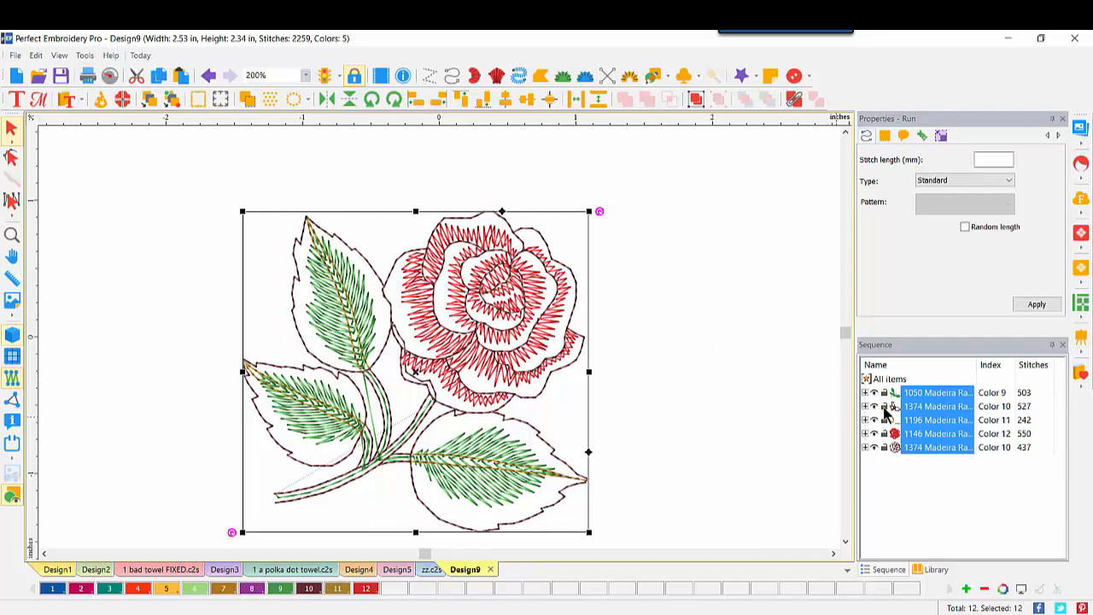
pyautogui.click(864, 432)
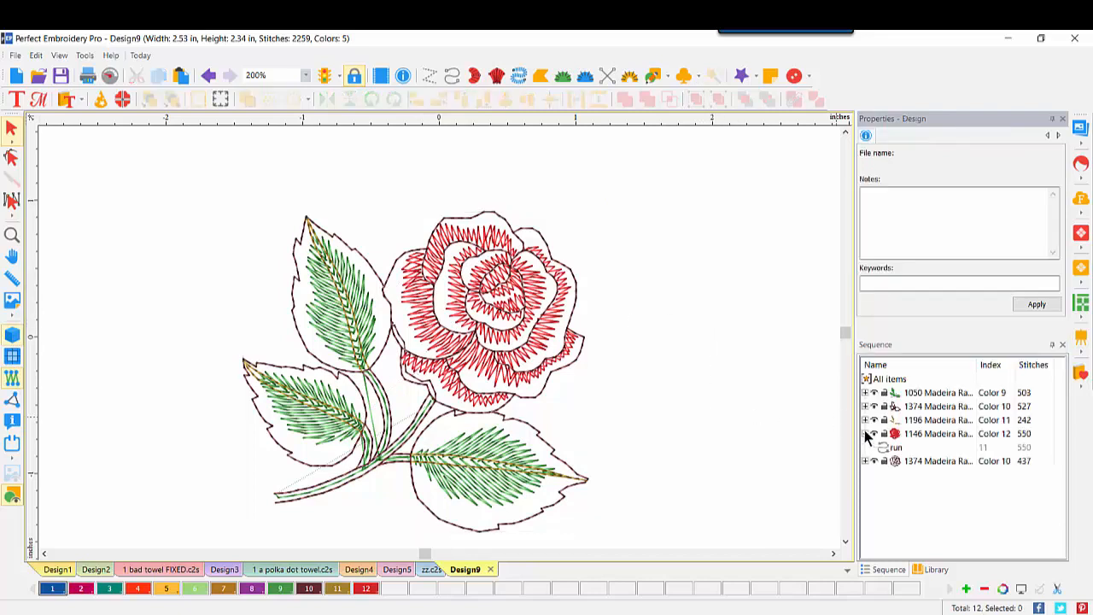
pyautogui.click(865, 392)
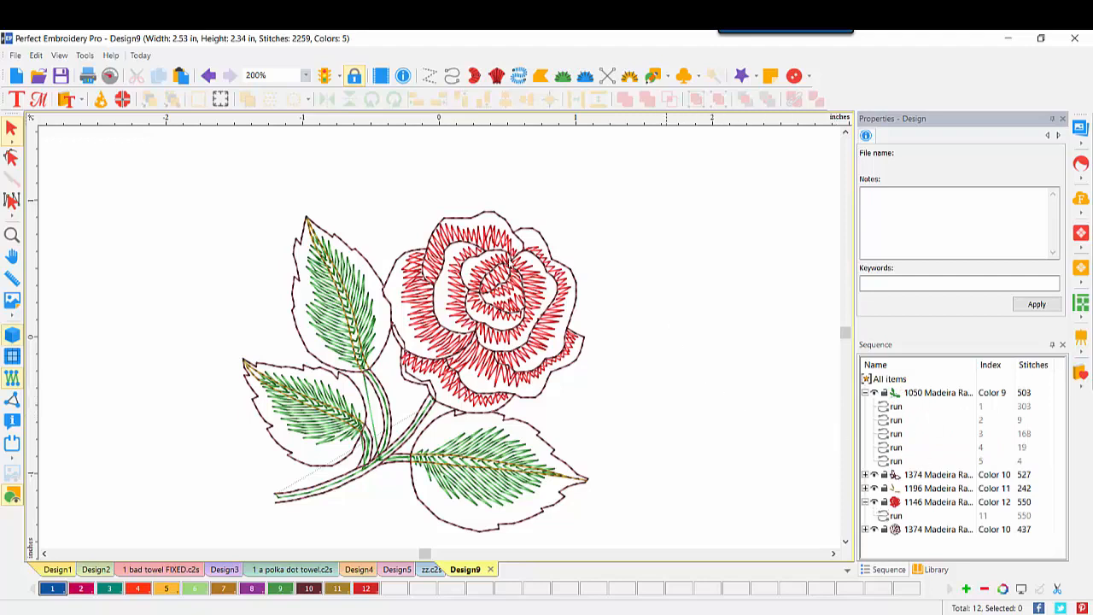
# Step: Save the run-only rose as "rose art" in the Inspiration Series (C2S) format
pyautogui.click(16, 56)
pyautogui.click(39, 262)
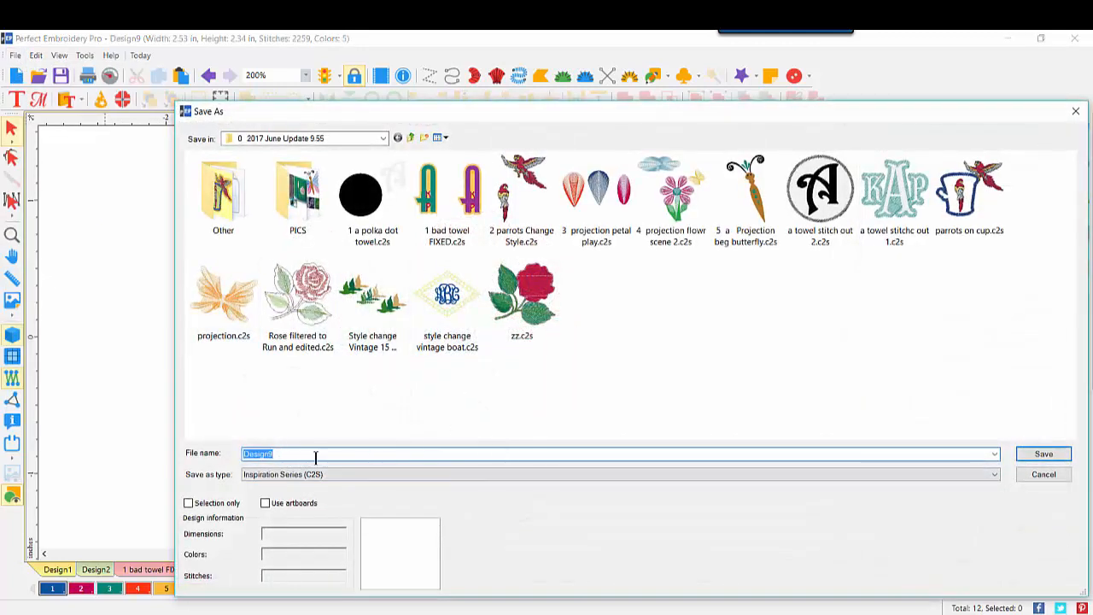
pyautogui.write('rose art')
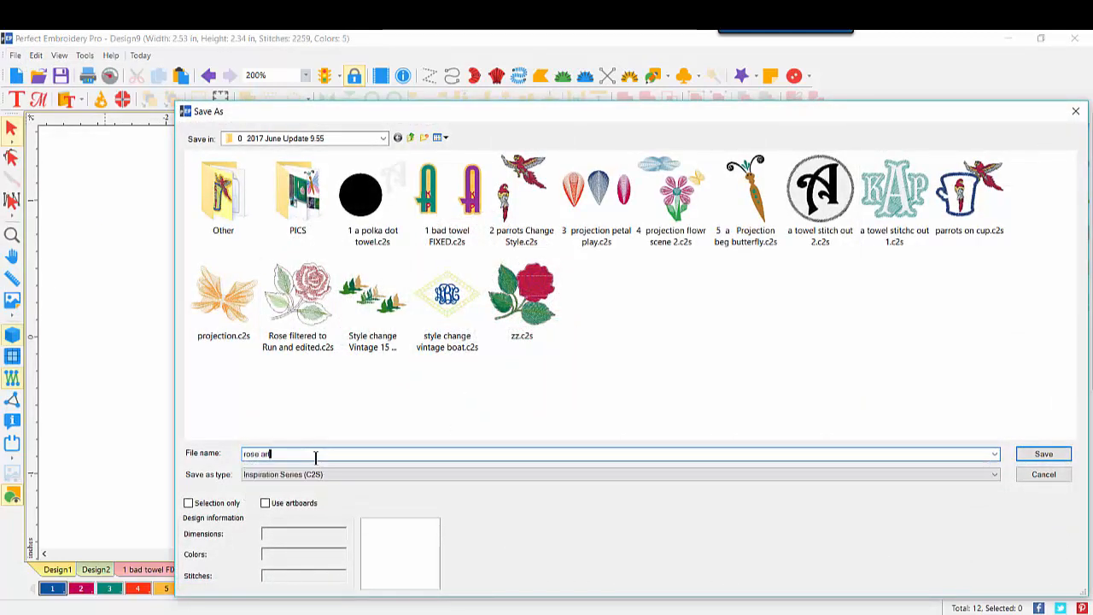
pyautogui.click(1046, 456)
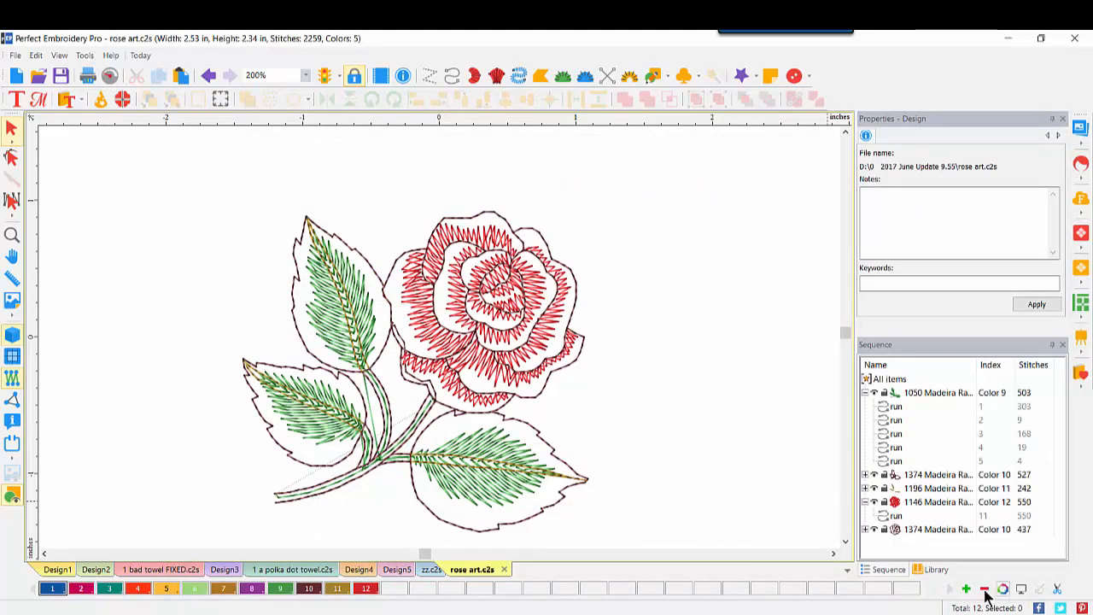
# Step: Insert the original rose 15289.c2s from the library beside the run-only rose for comparison, with nothing selected
pyautogui.click(937, 569)
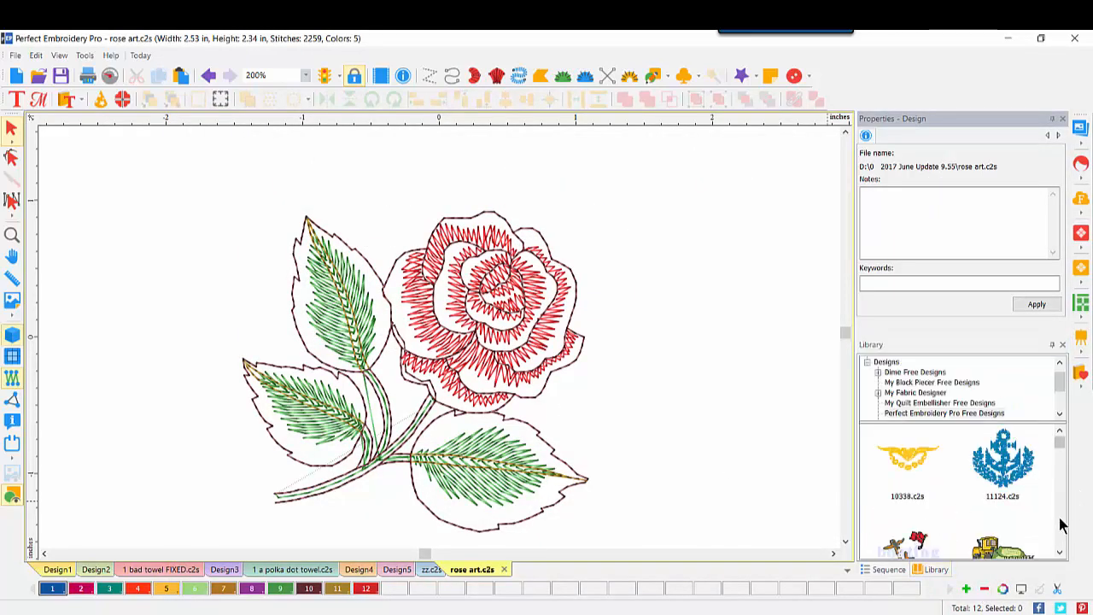
pyautogui.scroll(-3, 1063, 523)
pyautogui.scroll(-5, 1063, 524)
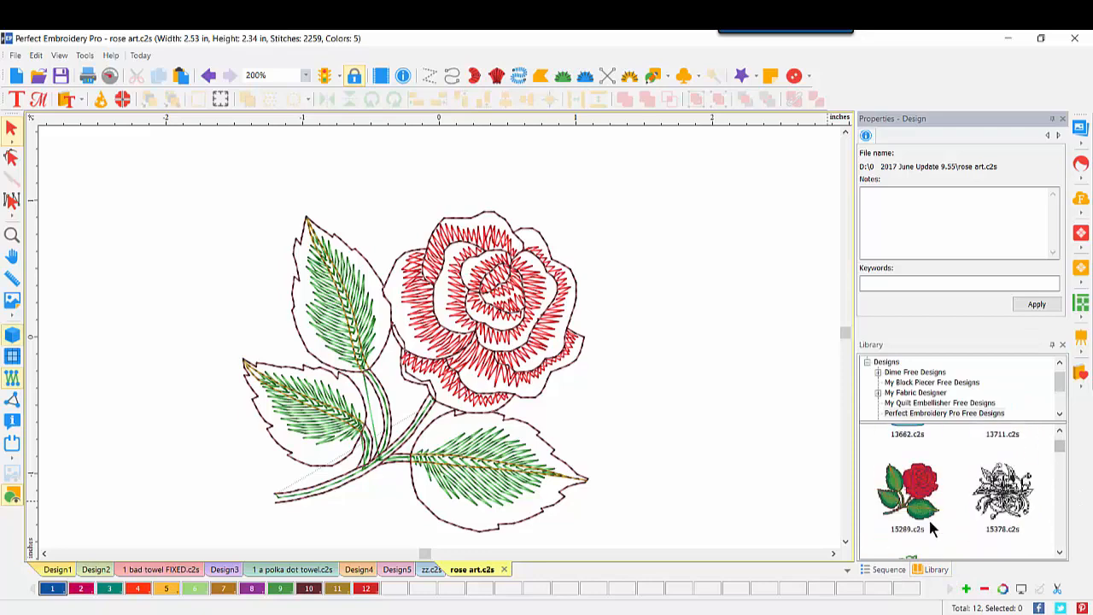
pyautogui.moveTo(929, 494); pyautogui.dragTo(559, 292)
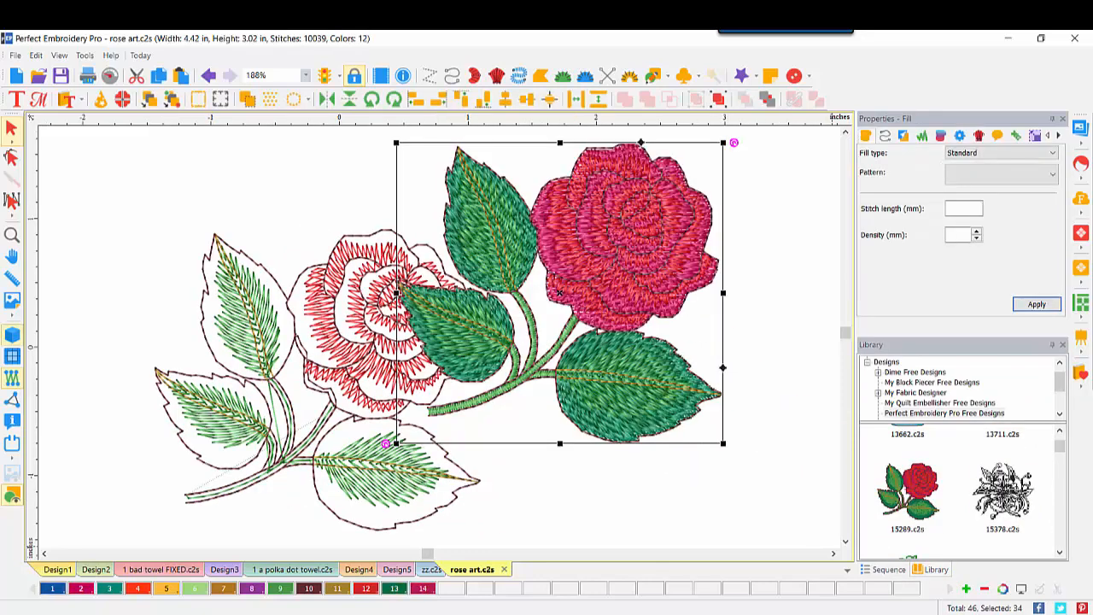
pyautogui.click(640, 514)
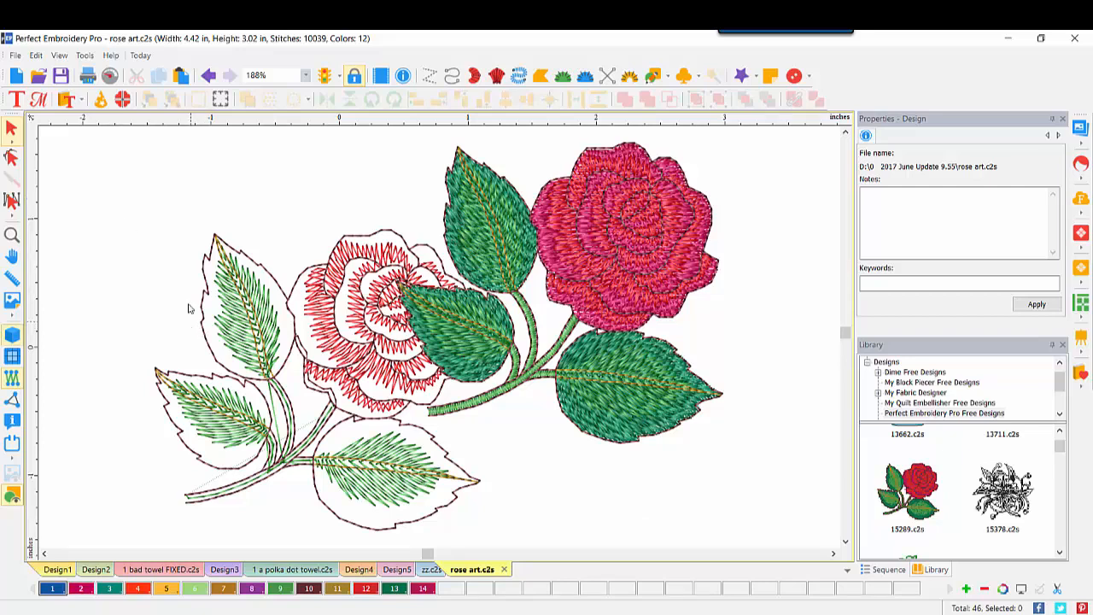
# Step: Open the face design 1 Lilsimpleface4x1 5.pes and display it in 3D
pyautogui.click(38, 75)
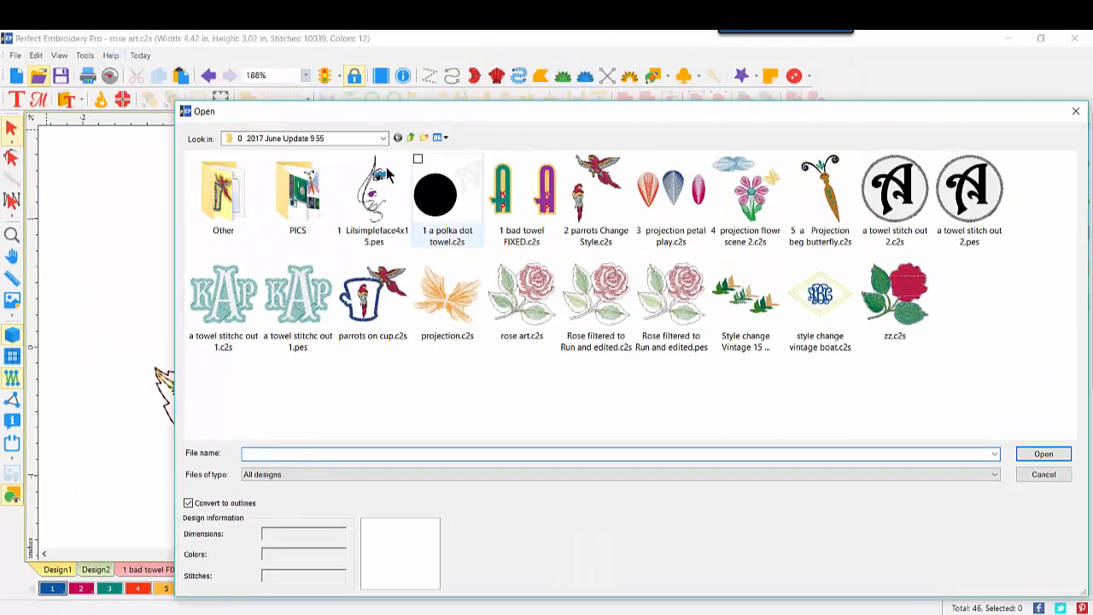
pyautogui.doubleClick(373, 193)
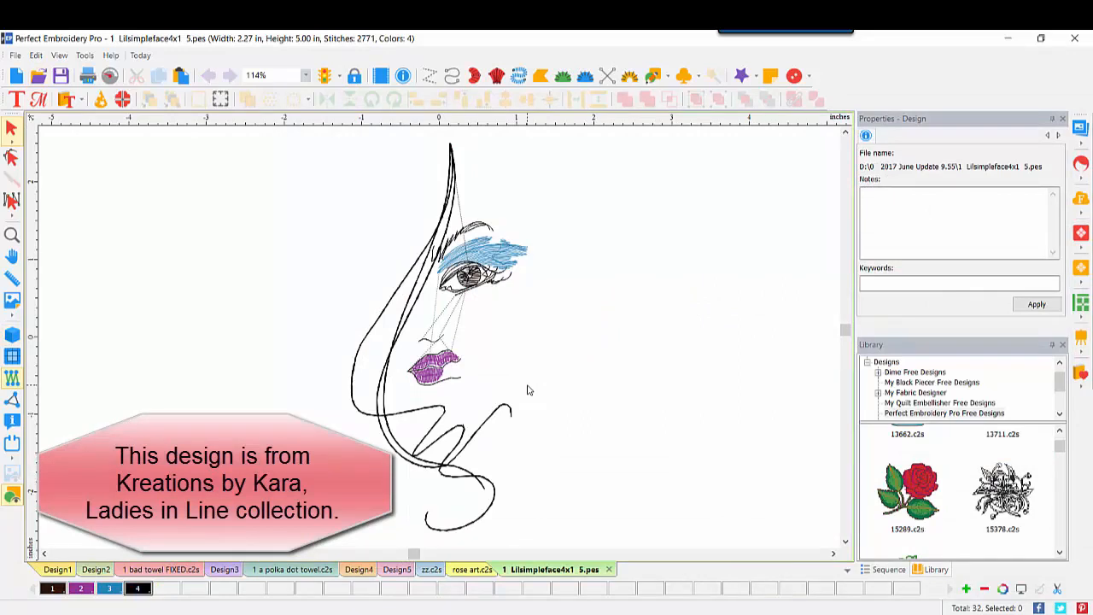
pyautogui.click(14, 336)
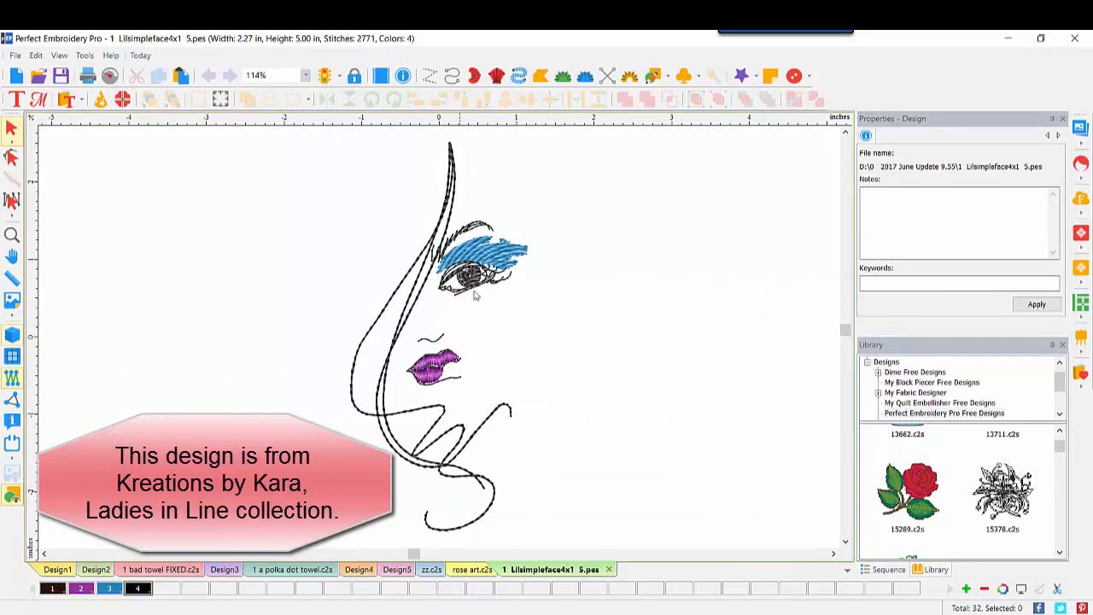
# Step: Select the first thread color of the face design in the sequence and expand the color groups to examine their stitch types
pyautogui.click(888, 569)
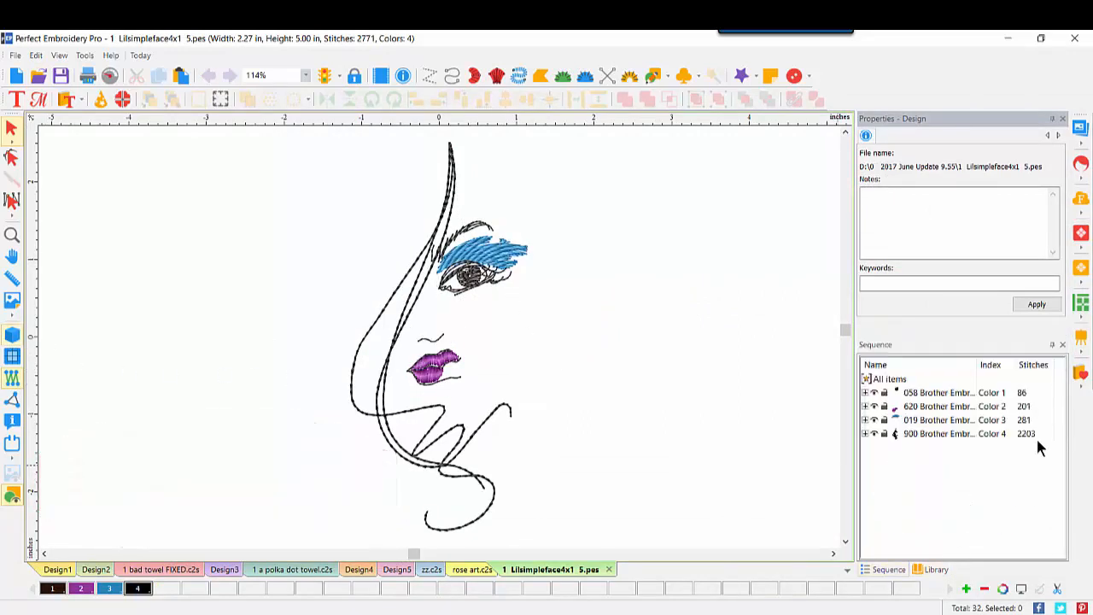
pyautogui.click(935, 392)
pyautogui.rightClick(932, 391)
pyautogui.click(969, 101)
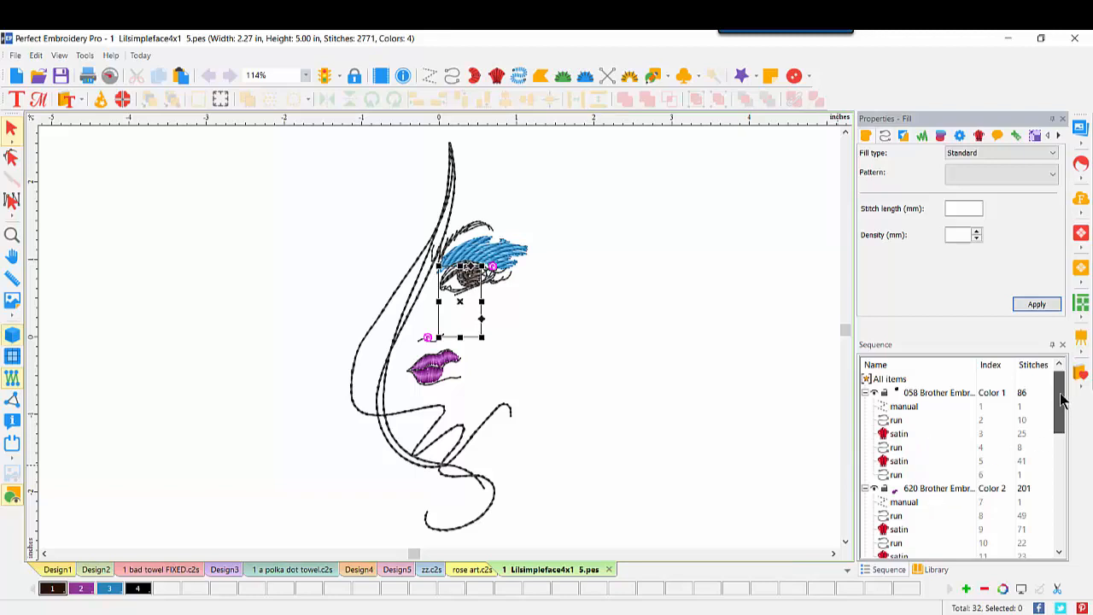
# Step: Clear the selection, reopen 1 Lilsimpleface4x1 5.pes without converting it to outlines, and expand all its color groups in 3D view
pyautogui.moveTo(1063, 399); pyautogui.dragTo(1064, 510)
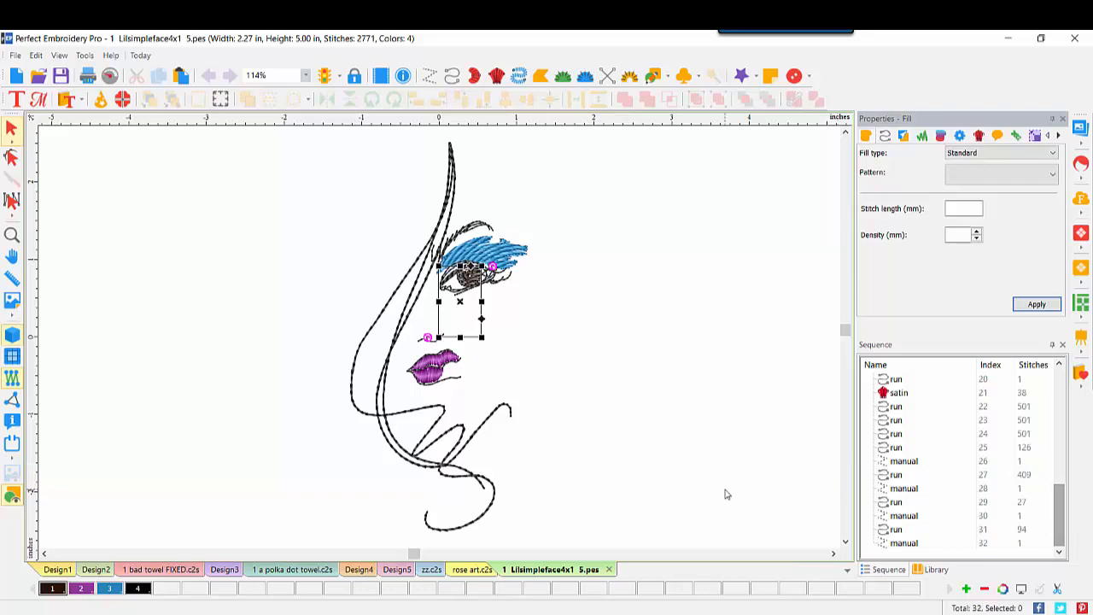
pyautogui.click(239, 284)
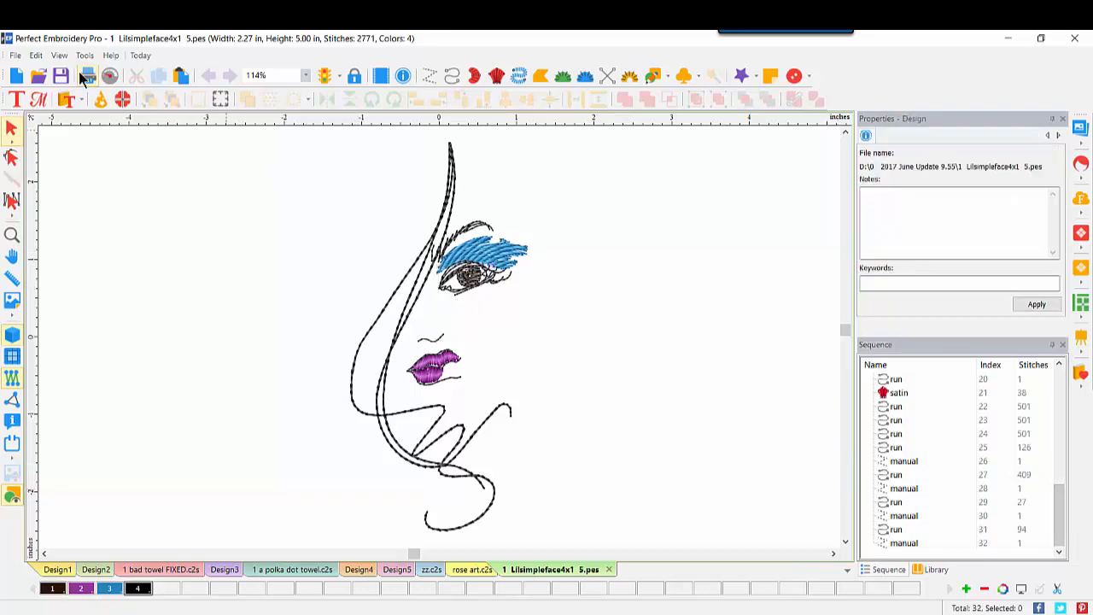
pyautogui.click(39, 76)
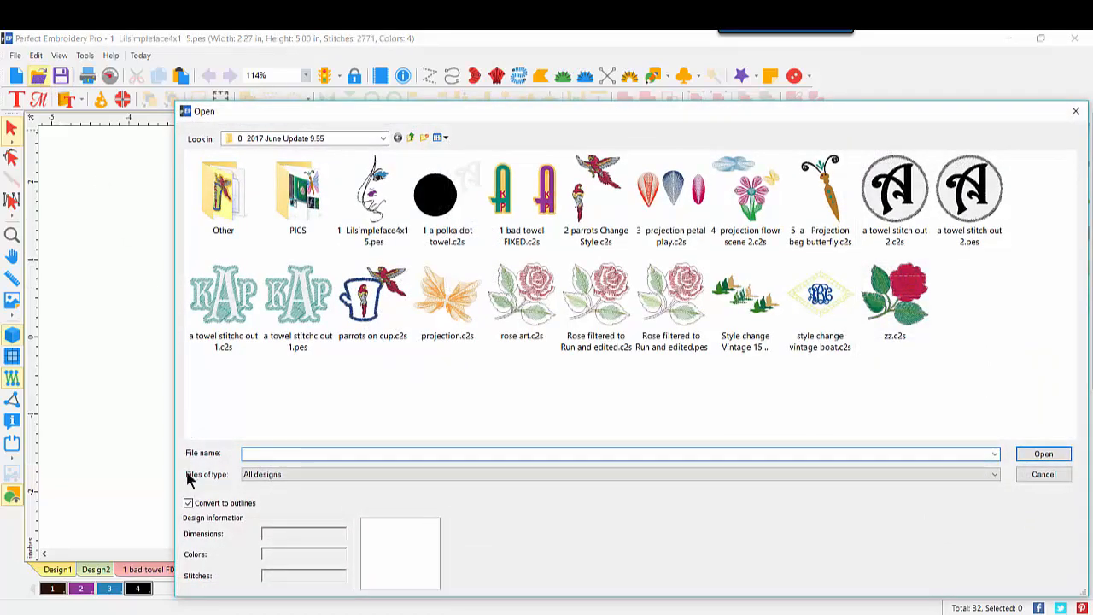
pyautogui.click(186, 498)
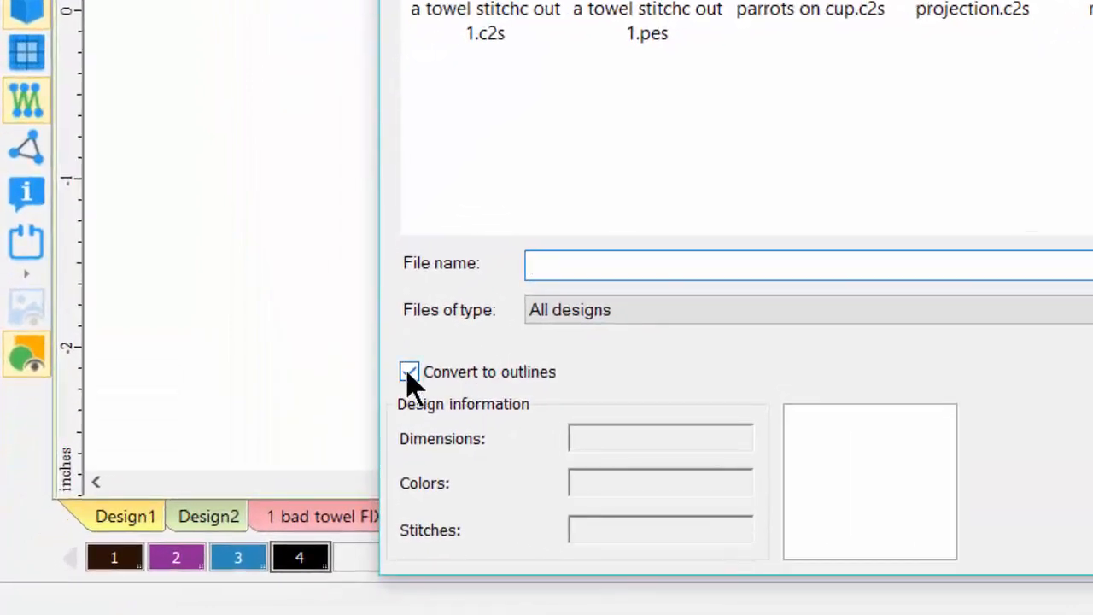
pyautogui.click(357, 402)
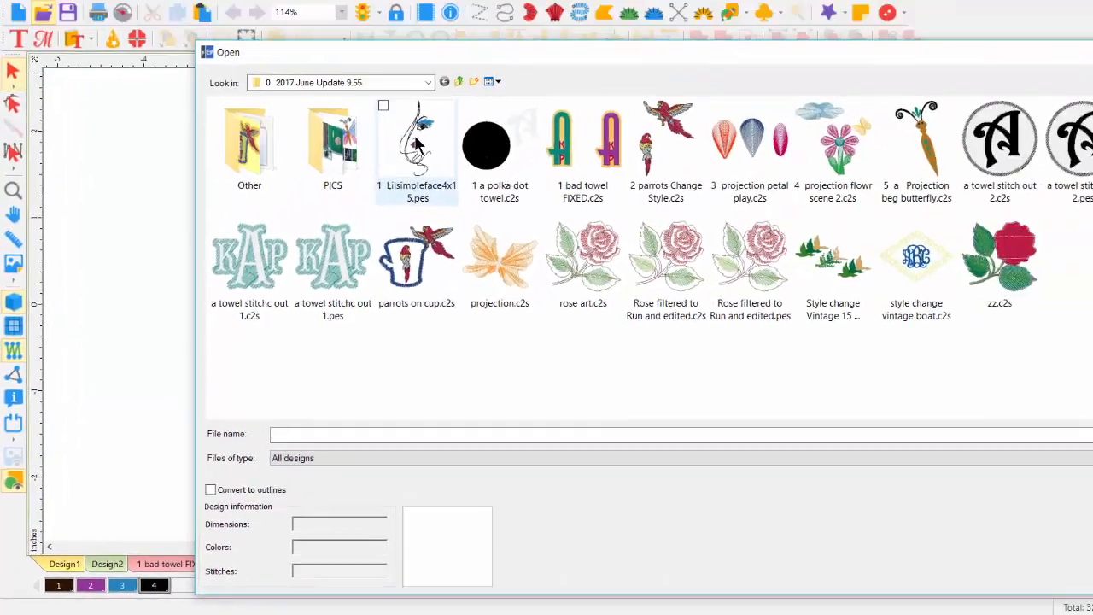
pyautogui.doubleClick(383, 110)
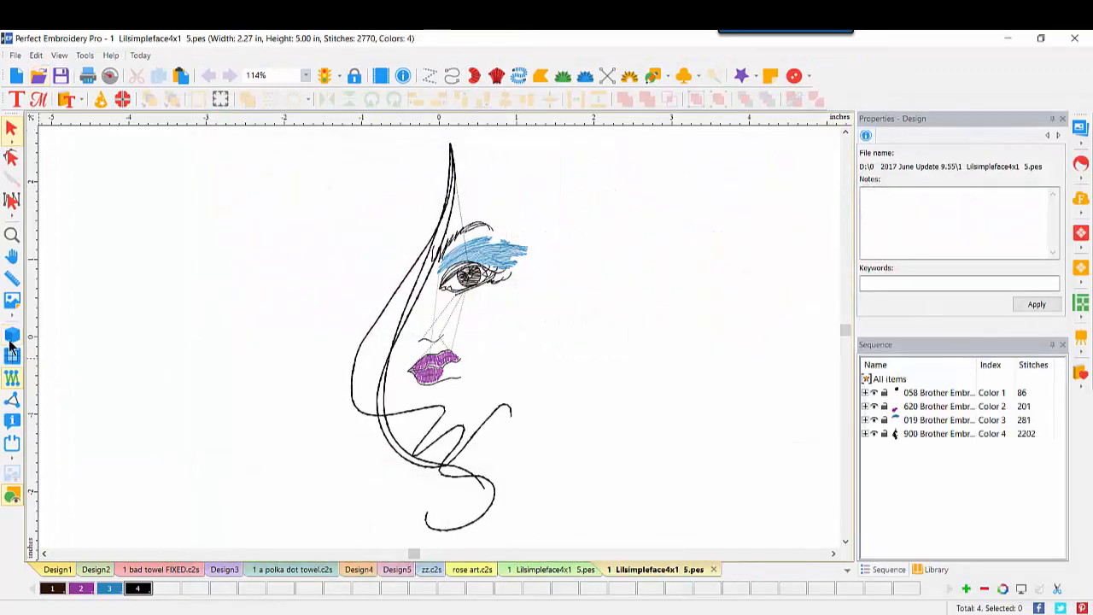
pyautogui.rightClick(945, 457)
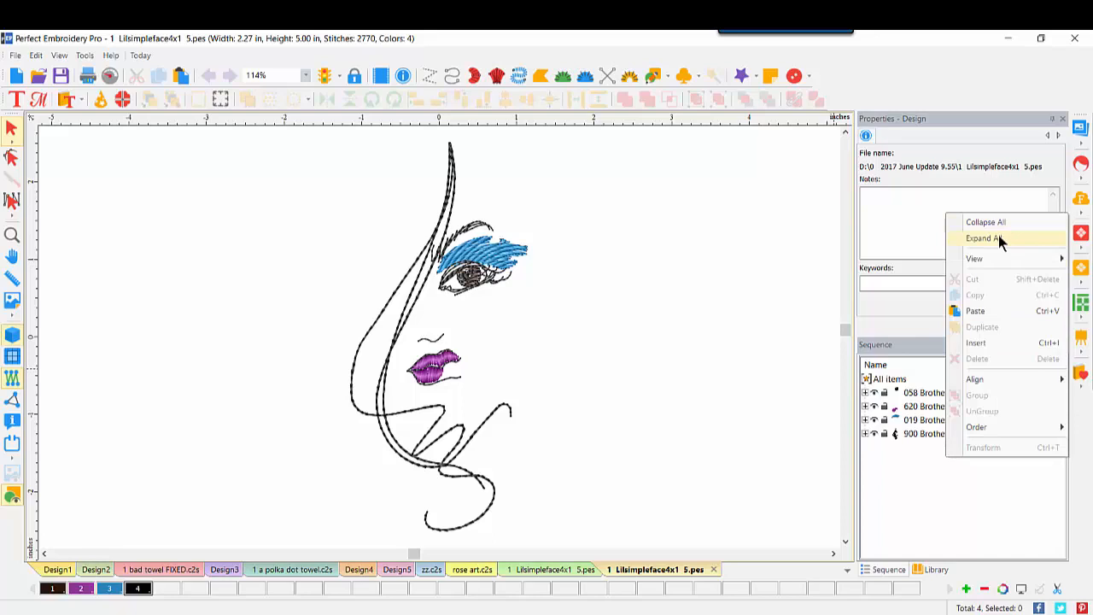
pyautogui.click(998, 237)
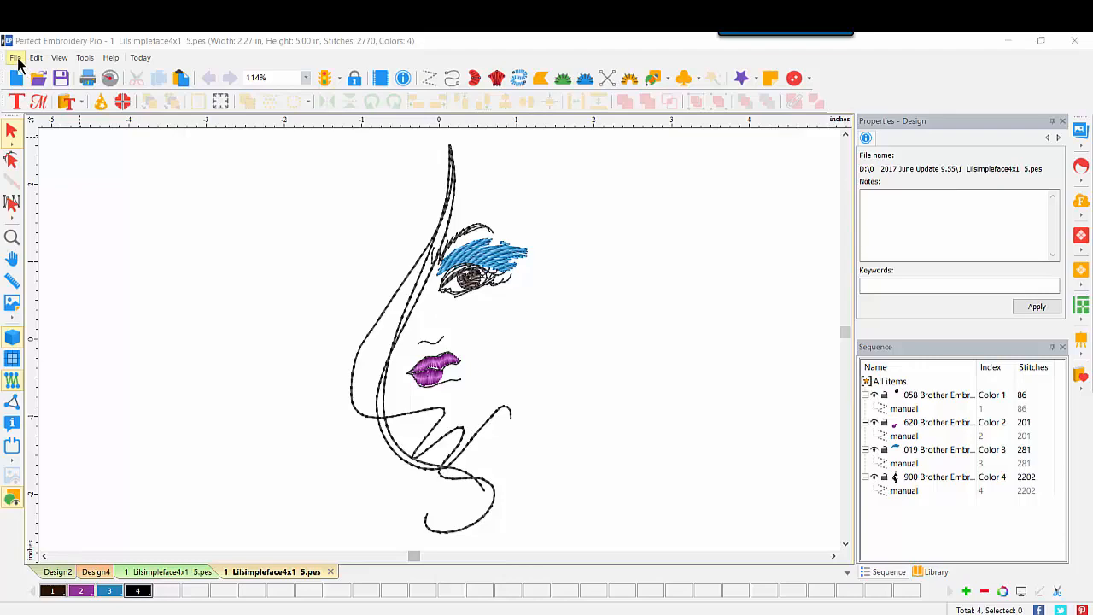
# Step: Turn the Convert to outlines option back on for opening designs
pyautogui.click(37, 77)
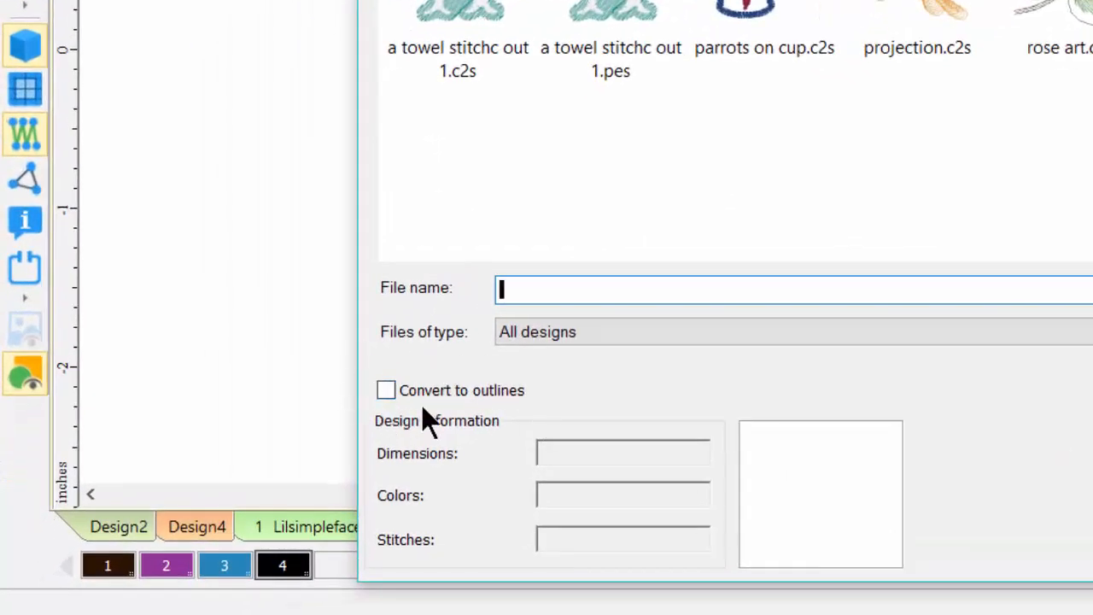
pyautogui.click(385, 390)
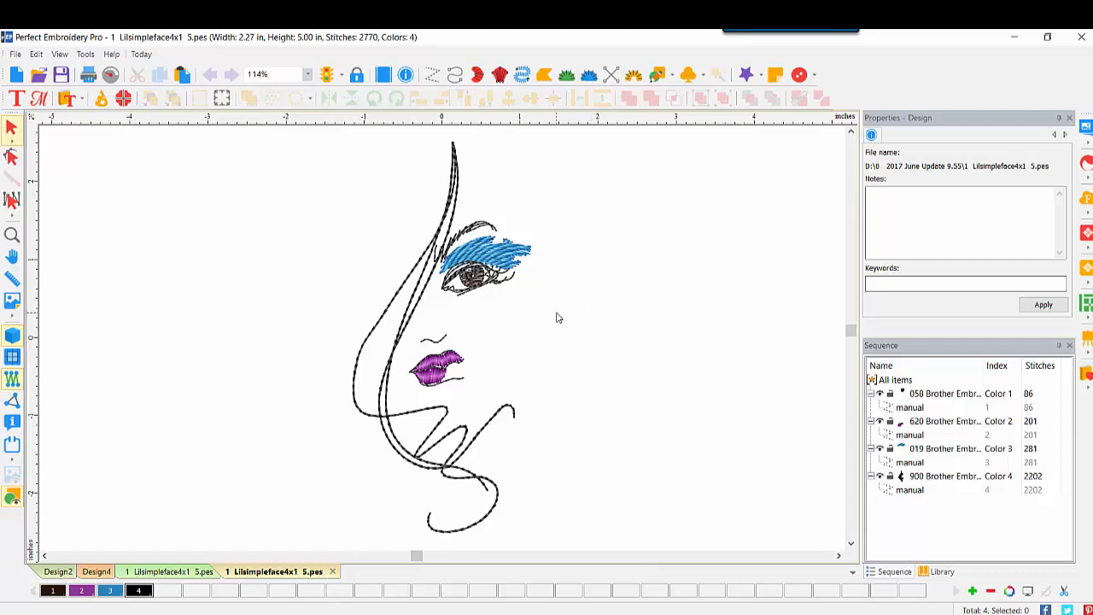
# Step: Filter the outline-converted face design to show only its complex fill objects
pyautogui.click(166, 572)
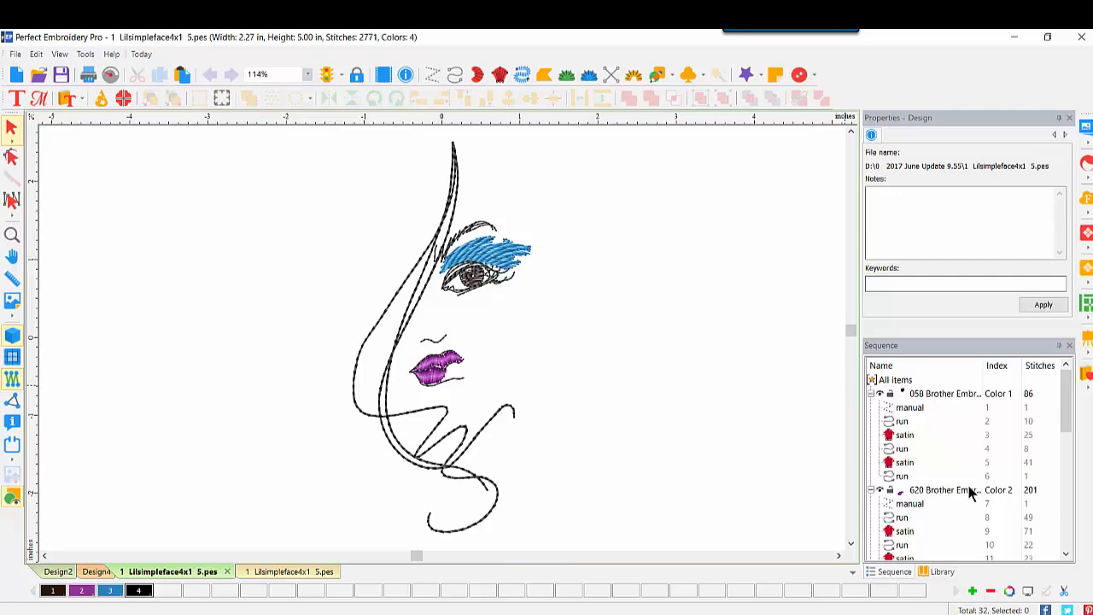
pyautogui.rightClick(617, 345)
pyautogui.moveTo(655, 347)
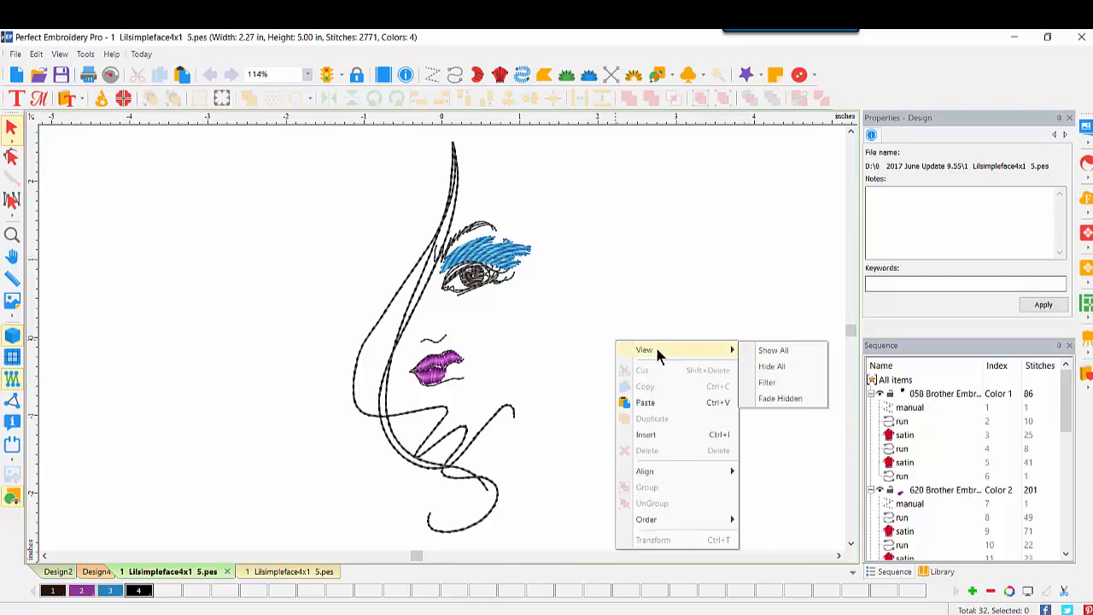
pyautogui.click(760, 382)
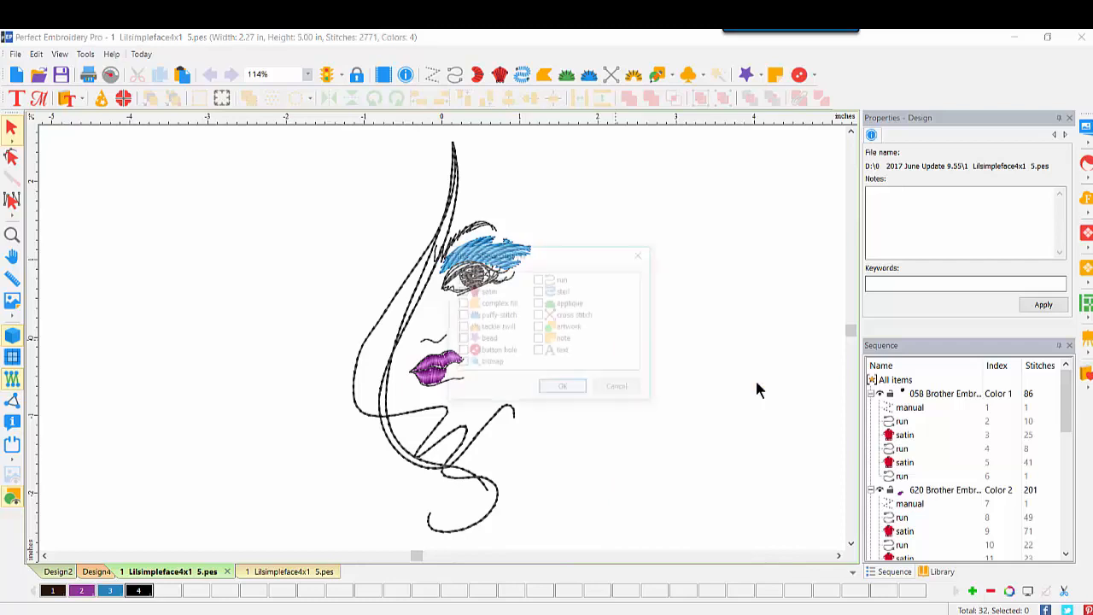
pyautogui.click(461, 304)
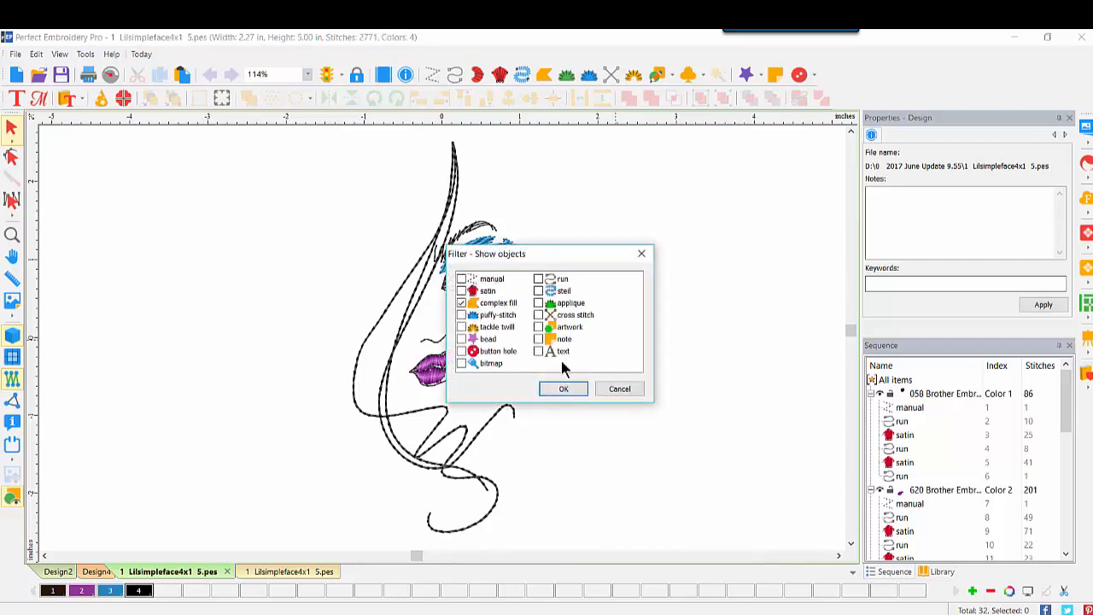
pyautogui.click(561, 389)
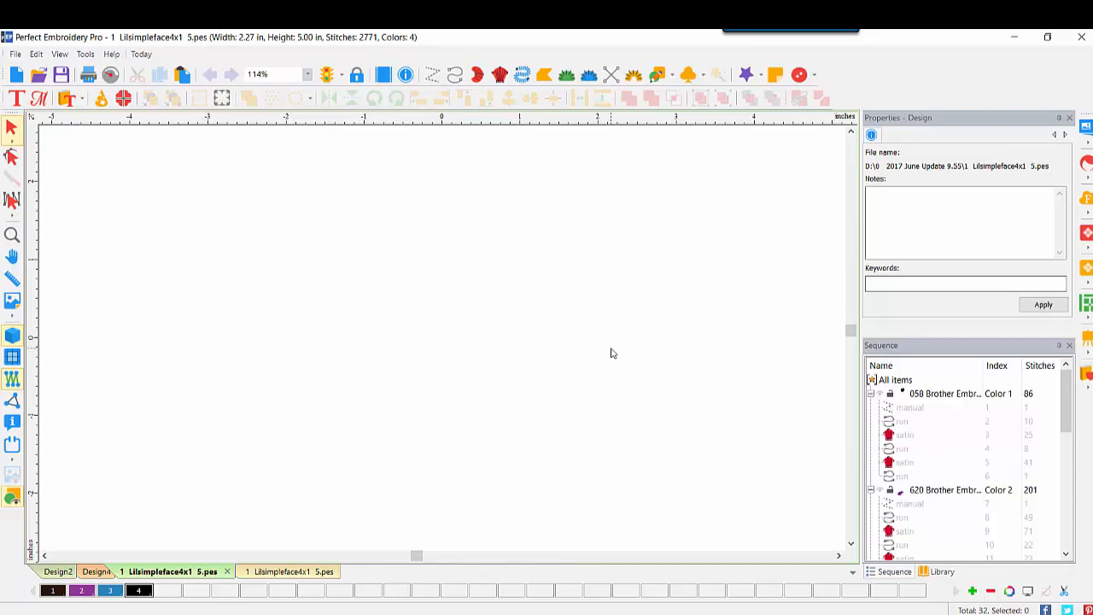
# Step: Show all objects of the face design again
pyautogui.rightClick(573, 320)
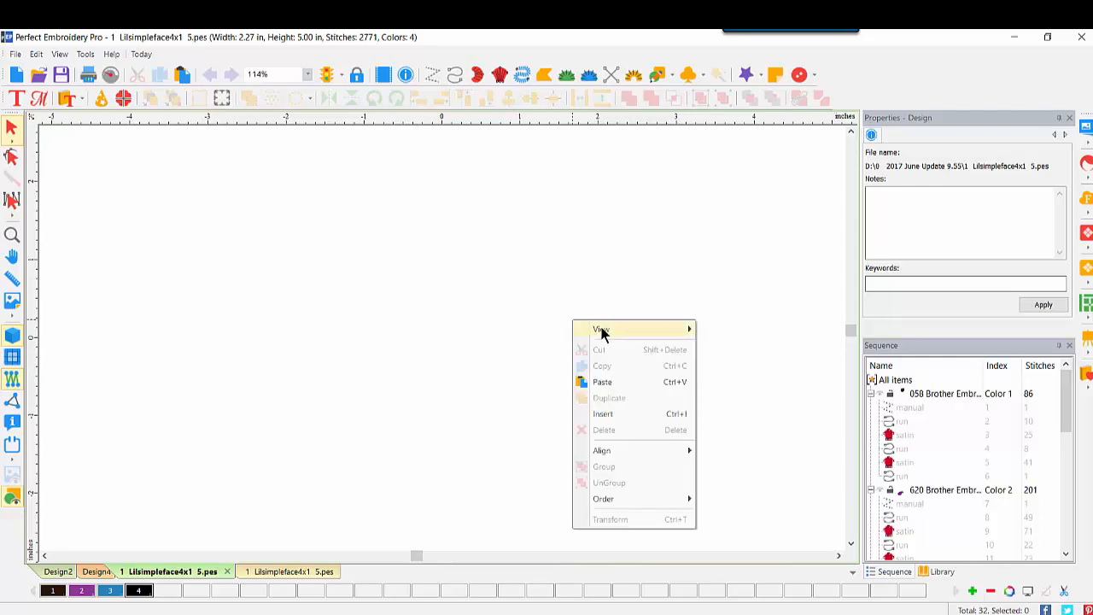
pyautogui.moveTo(601, 332)
pyautogui.click(729, 326)
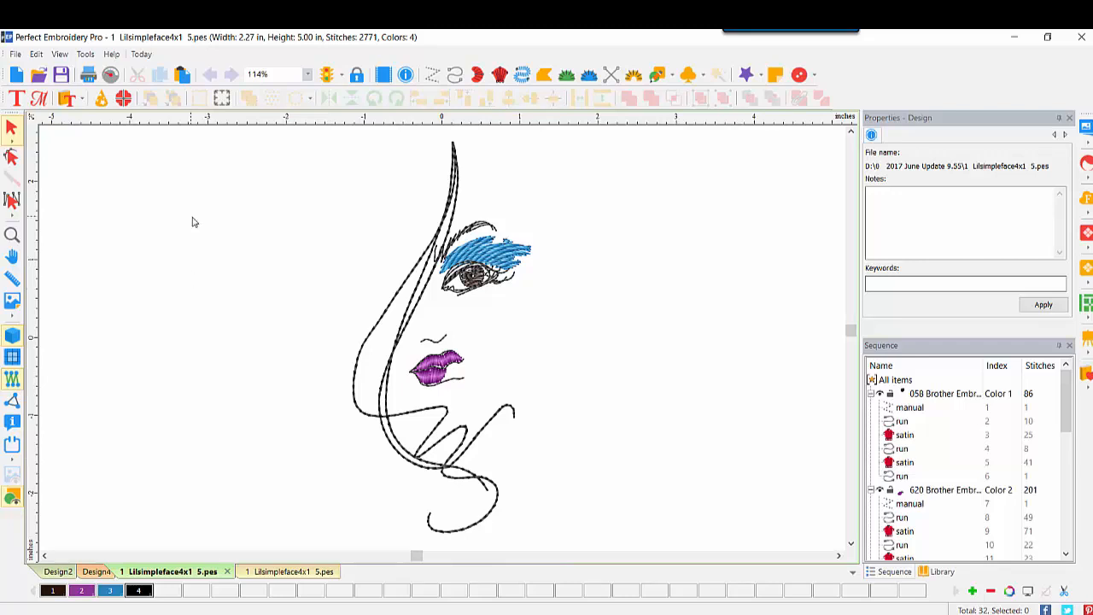
# Step: Insert the Christmas03 applique shape into a new design and scale it down to about 2.65 × 1.66 in
pyautogui.click(16, 77)
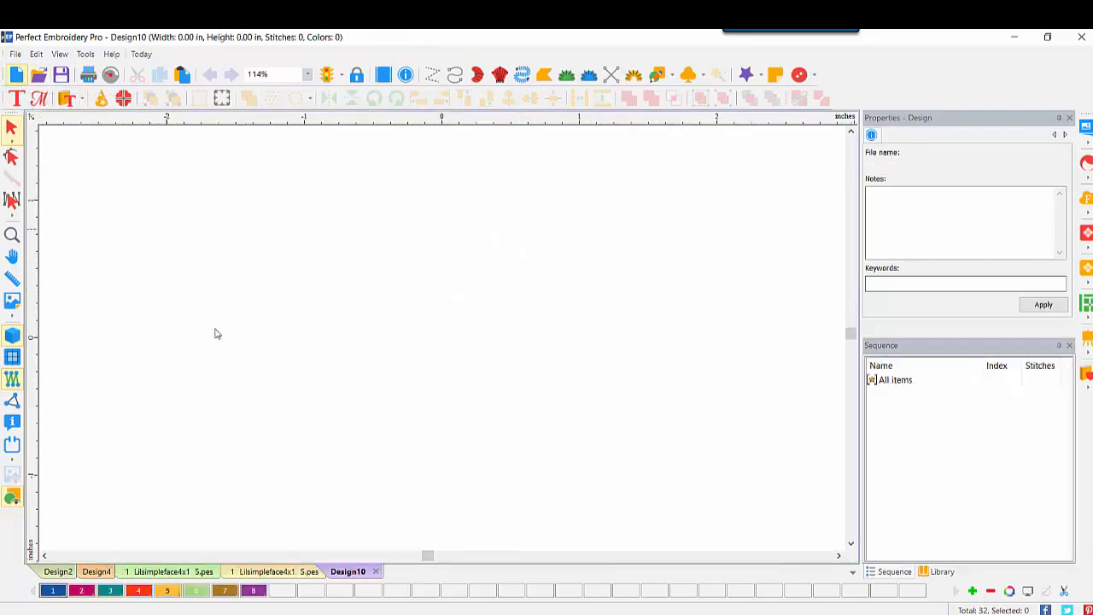
pyautogui.click(80, 100)
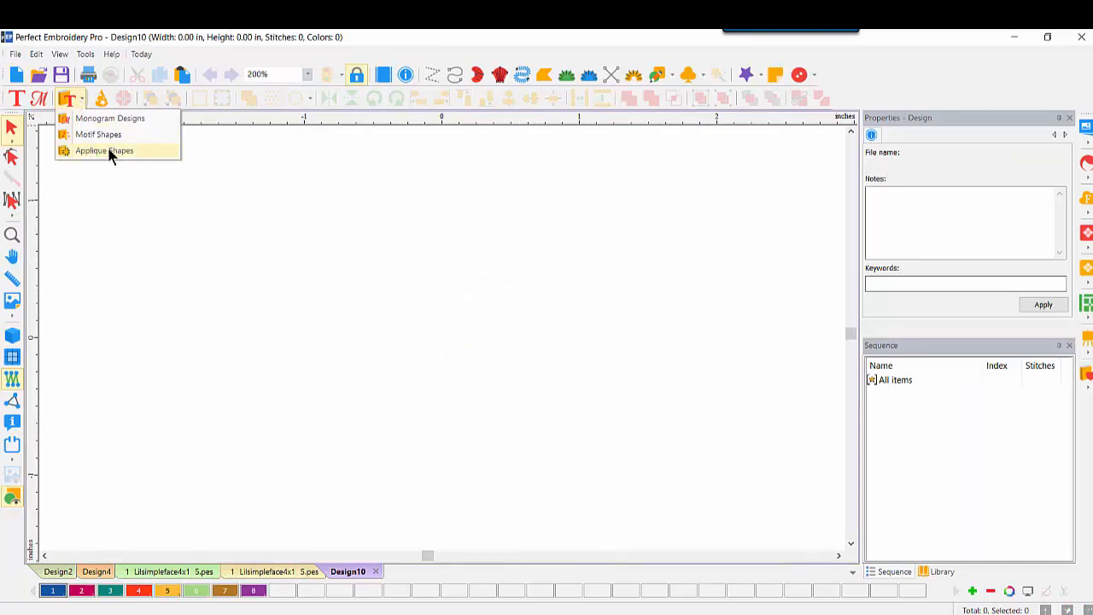
pyautogui.click(110, 152)
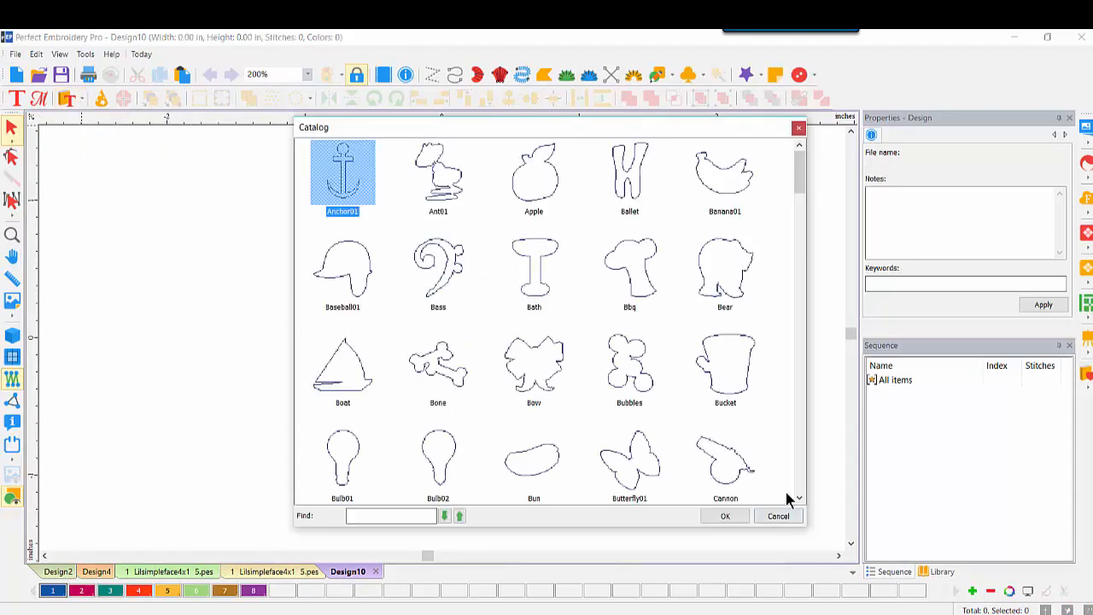
pyautogui.scroll(-5, 801, 482)
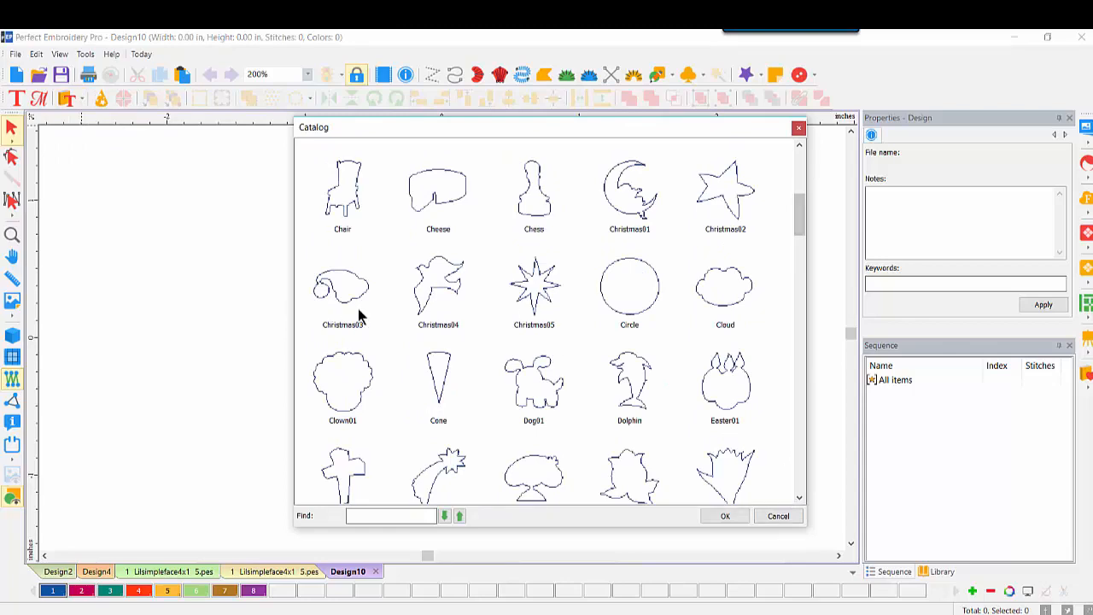
pyautogui.doubleClick(340, 289)
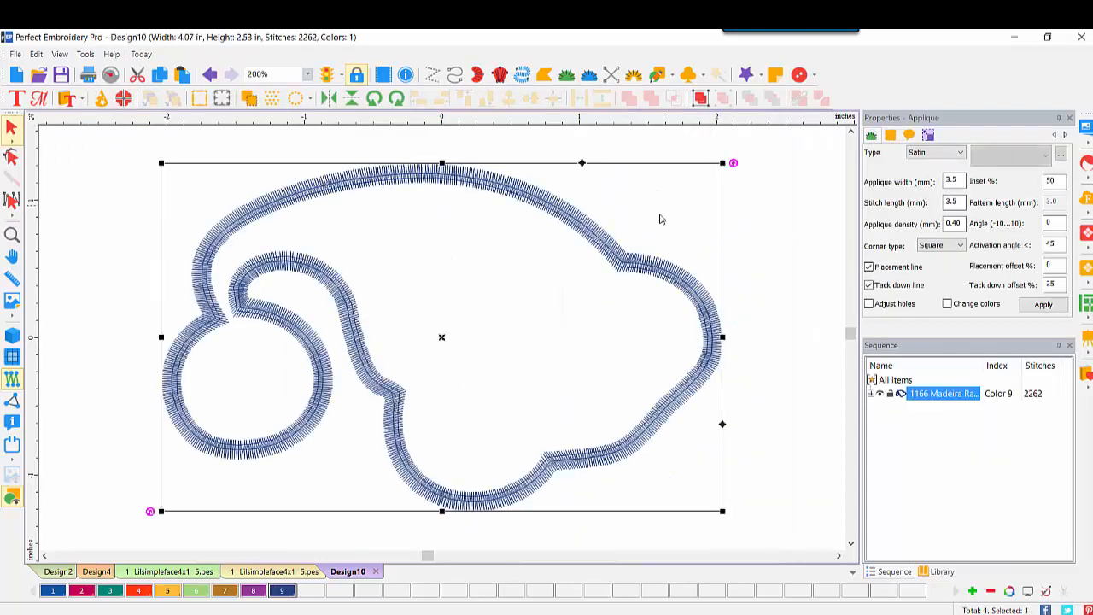
pyautogui.moveTo(731, 164); pyautogui.dragTo(523, 285)
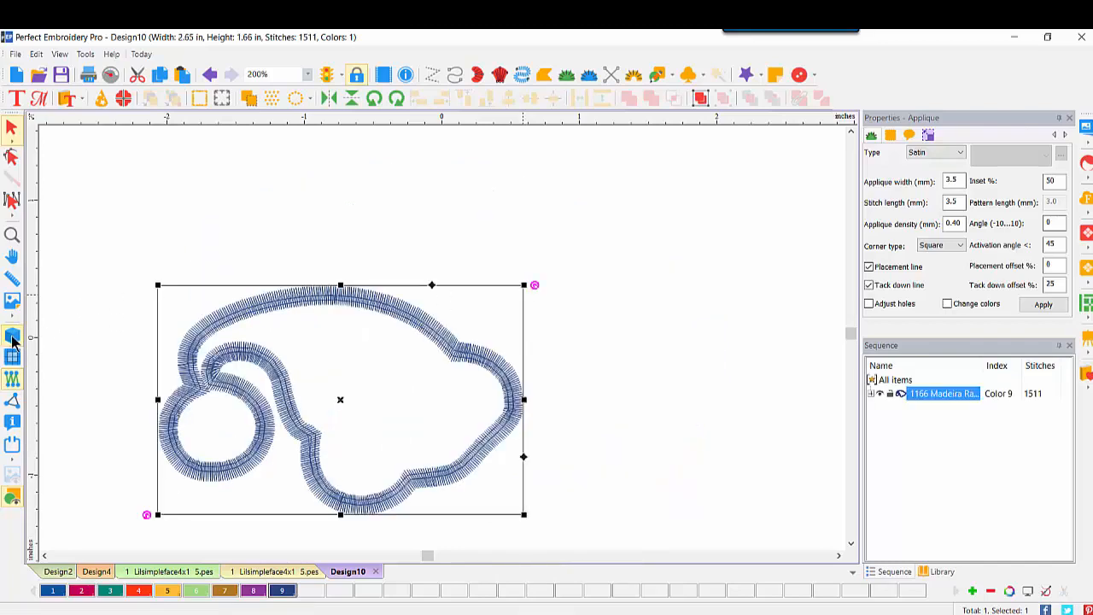
# Step: Give the Santa hat applique the fabric 27022-13 from the Moda United Nations 12-Days-Of-Christmas collection
pyautogui.click(891, 137)
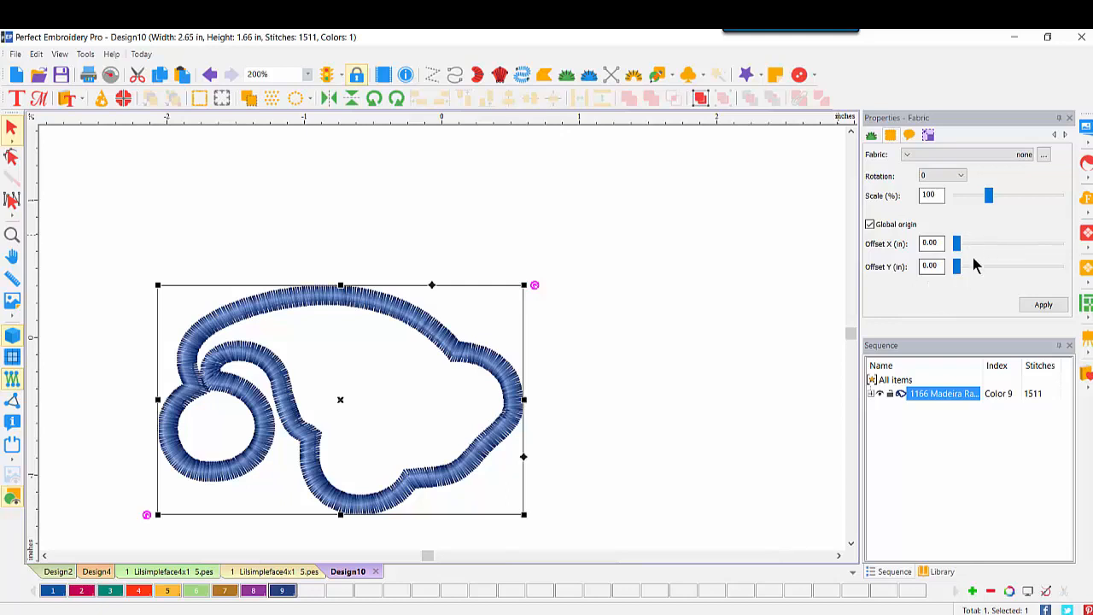
pyautogui.click(1043, 156)
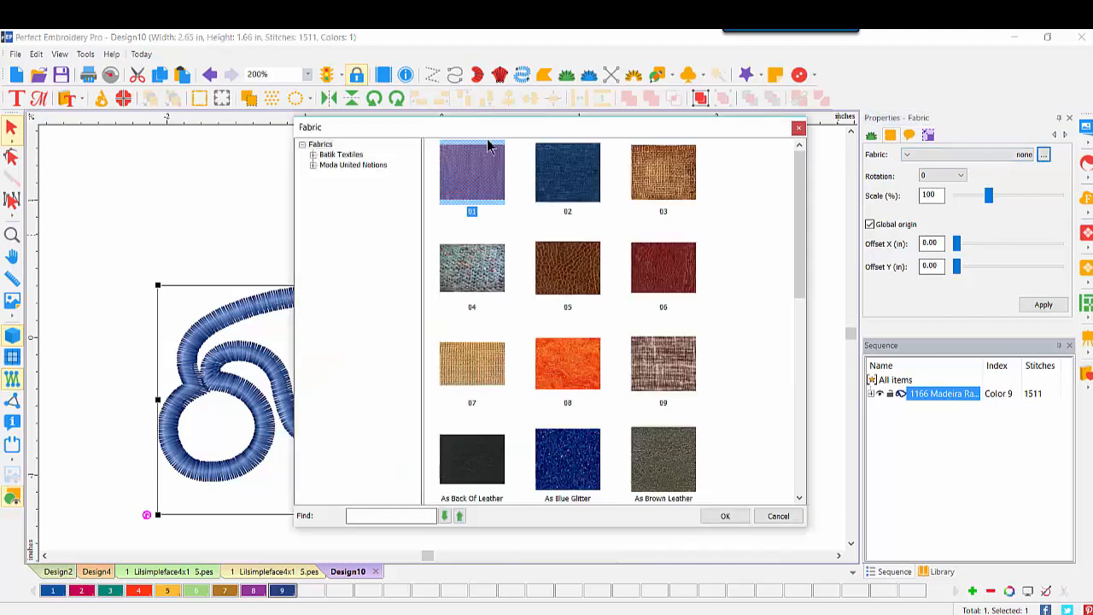
pyautogui.click(313, 166)
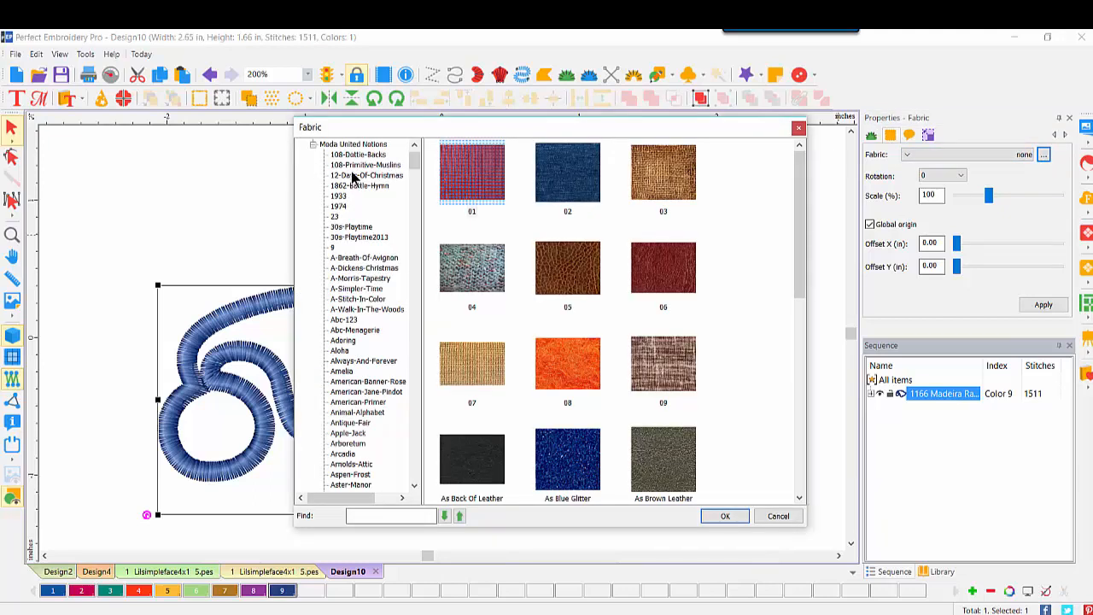
pyautogui.click(351, 177)
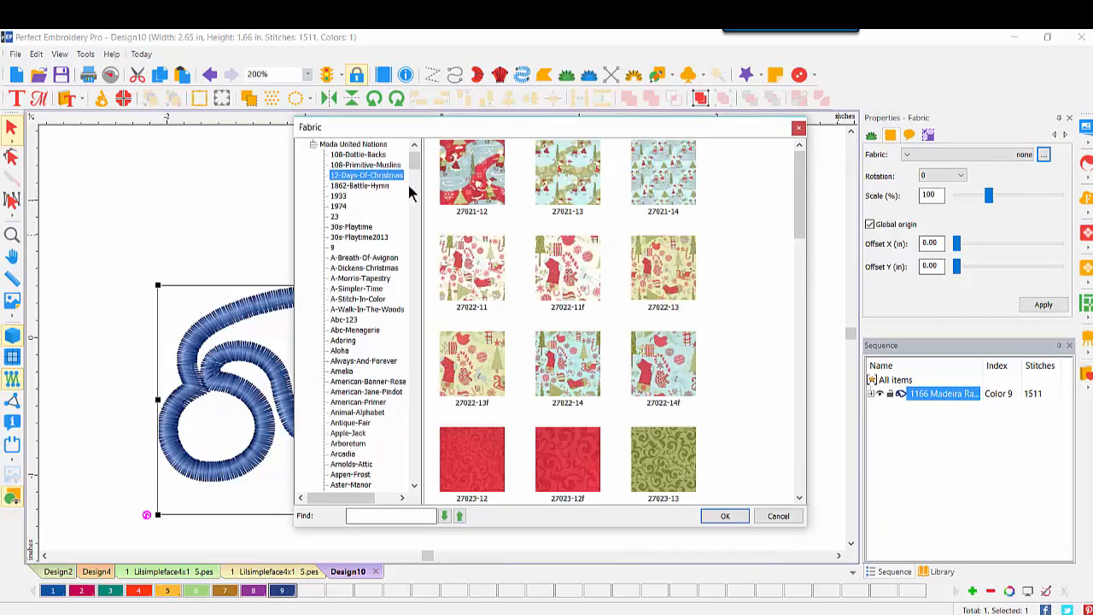
pyautogui.click(658, 273)
pyautogui.doubleClick(657, 273)
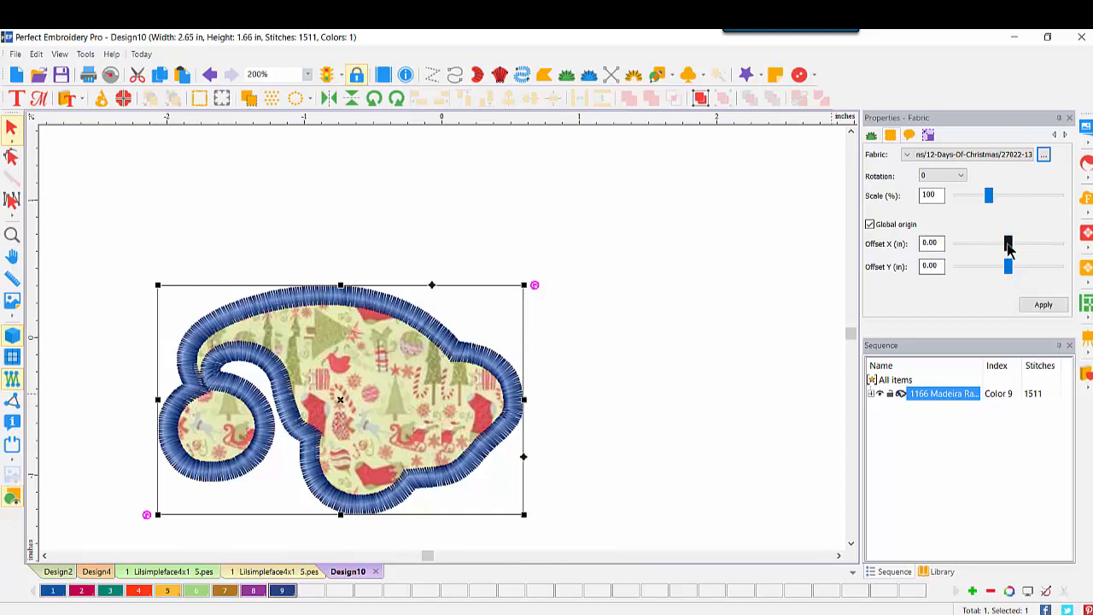
# Step: Rotate the applique fabric by 180 degrees and offset it -0.18 in in X and 0.07 in in Y
pyautogui.click(958, 176)
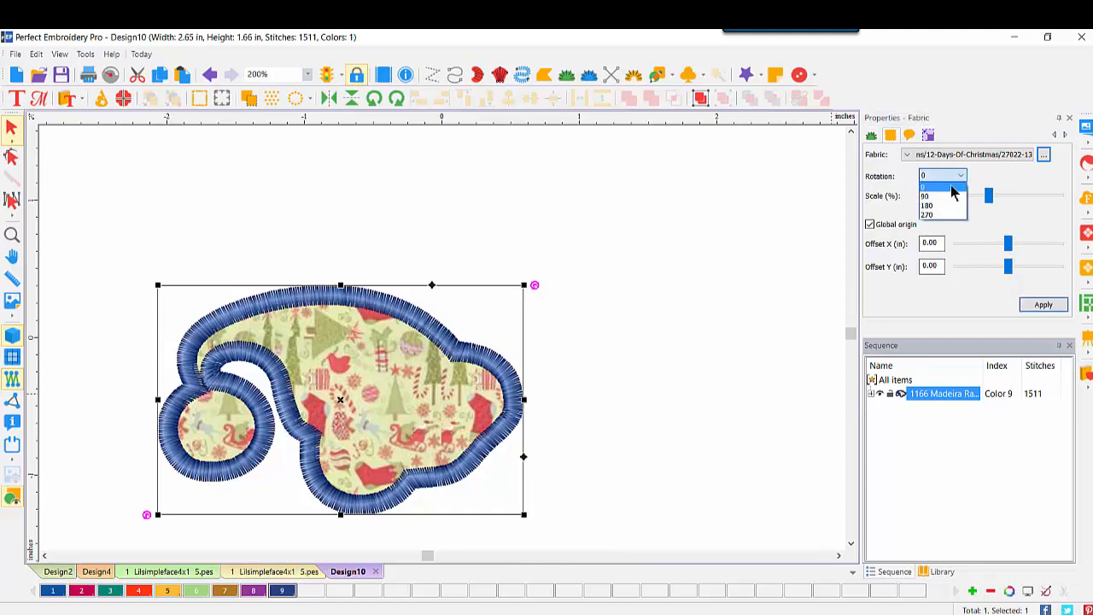
pyautogui.click(942, 207)
pyautogui.click(1040, 305)
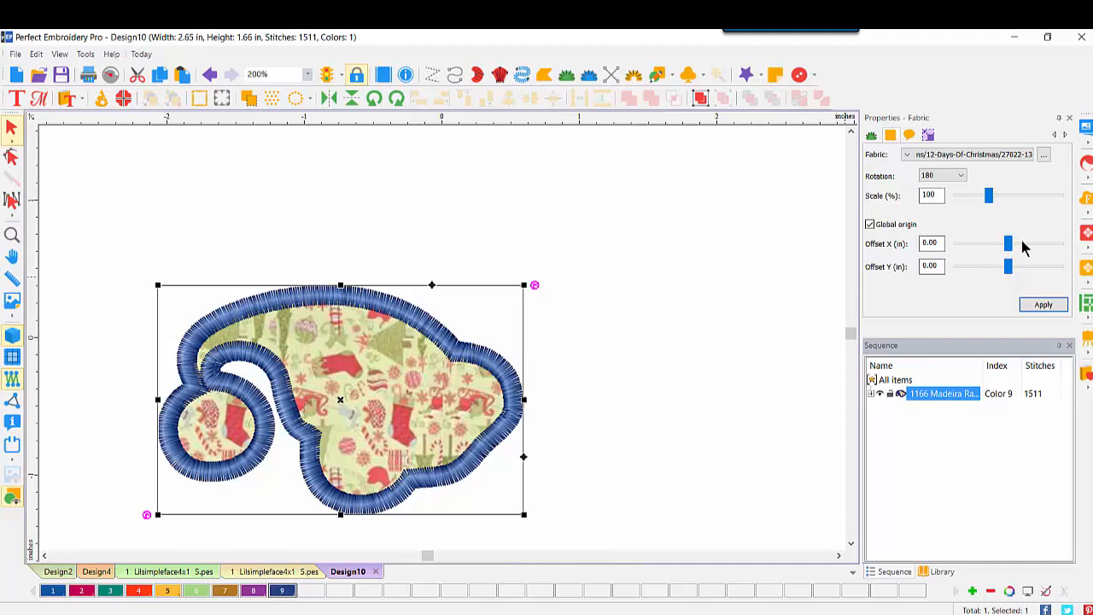
pyautogui.moveTo(1008, 247); pyautogui.dragTo(998, 247)
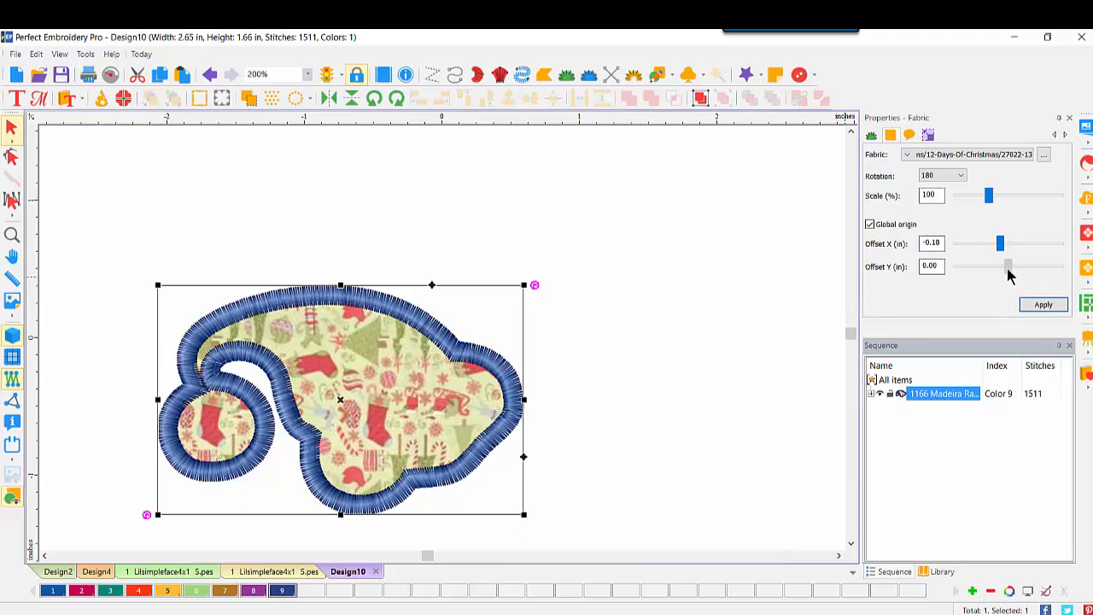
pyautogui.moveTo(1008, 269); pyautogui.dragTo(1013, 271)
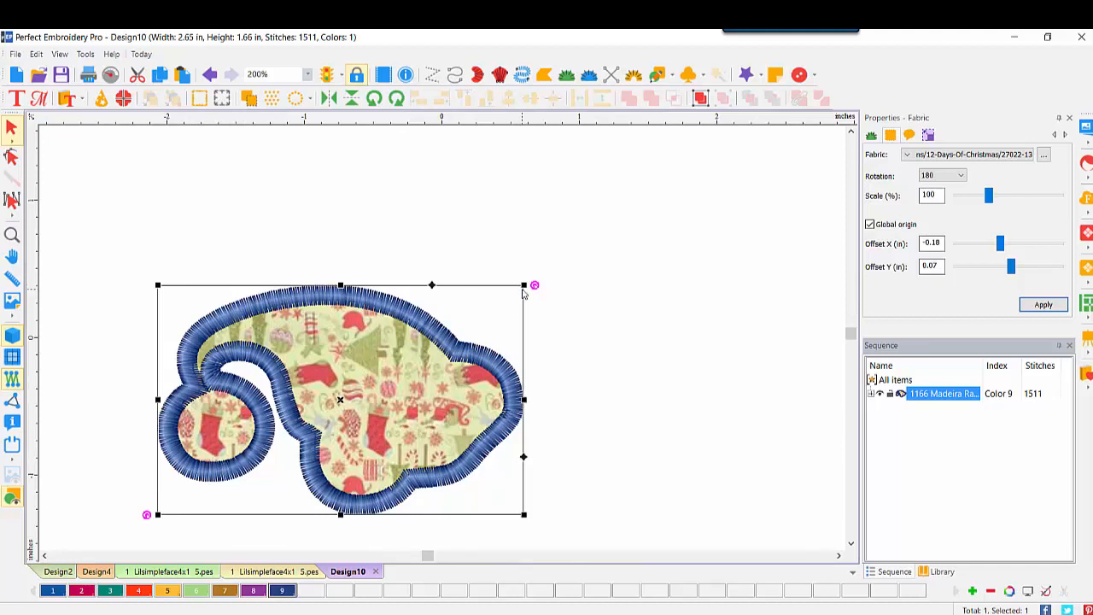
# Step: Enlarge the Santa hat applique to about 2.75 × 1.72 in and set its fabric's Y offset to 0.02 in
pyautogui.moveTo(523, 285); pyautogui.dragTo(538, 276)
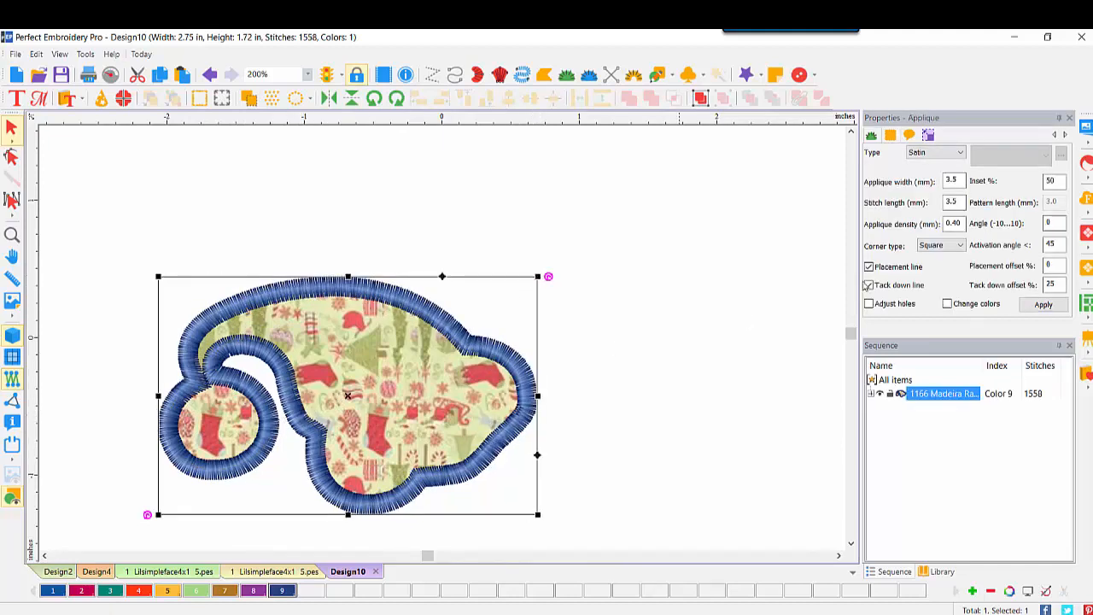
pyautogui.click(891, 138)
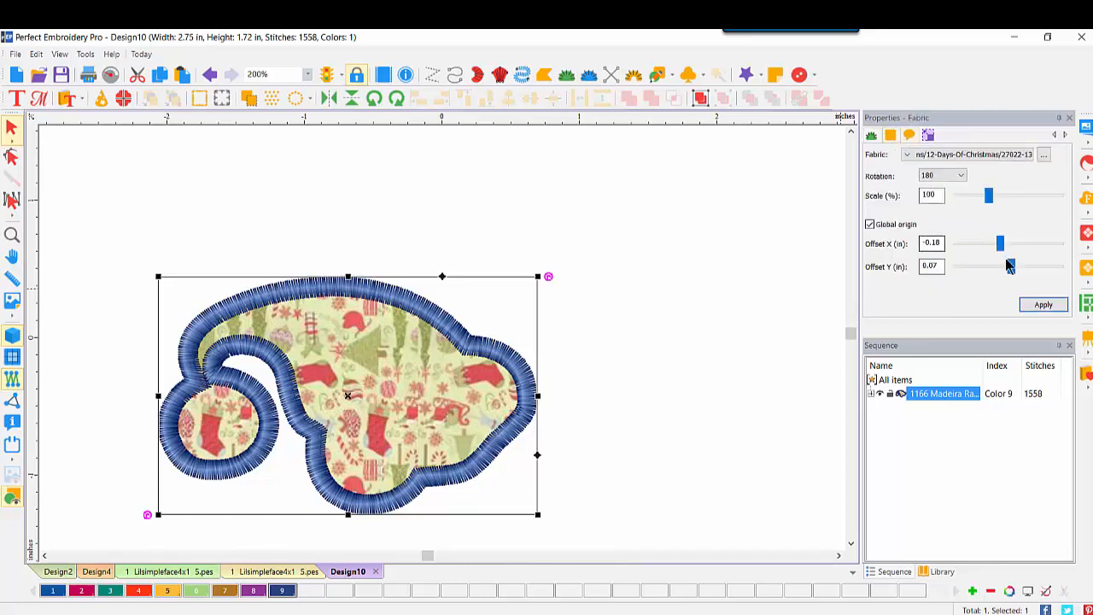
pyautogui.moveTo(1010, 268); pyautogui.dragTo(1008, 267)
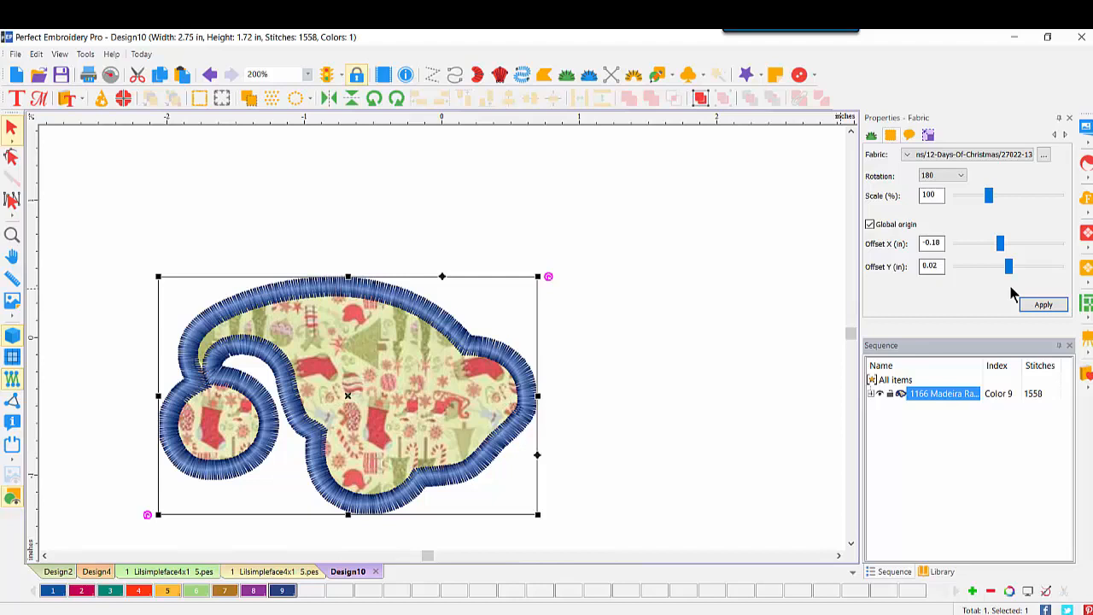
# Step: Open the design 2 parrots Change Style.c2s and display it in 3D view
pyautogui.click(599, 374)
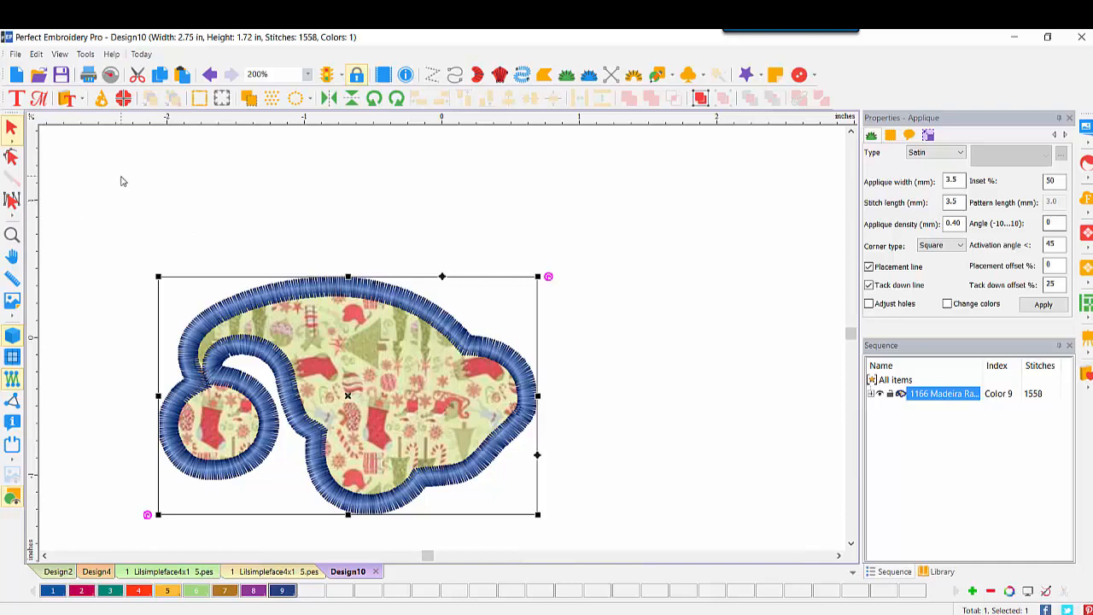
pyautogui.click(39, 78)
pyautogui.doubleClick(624, 186)
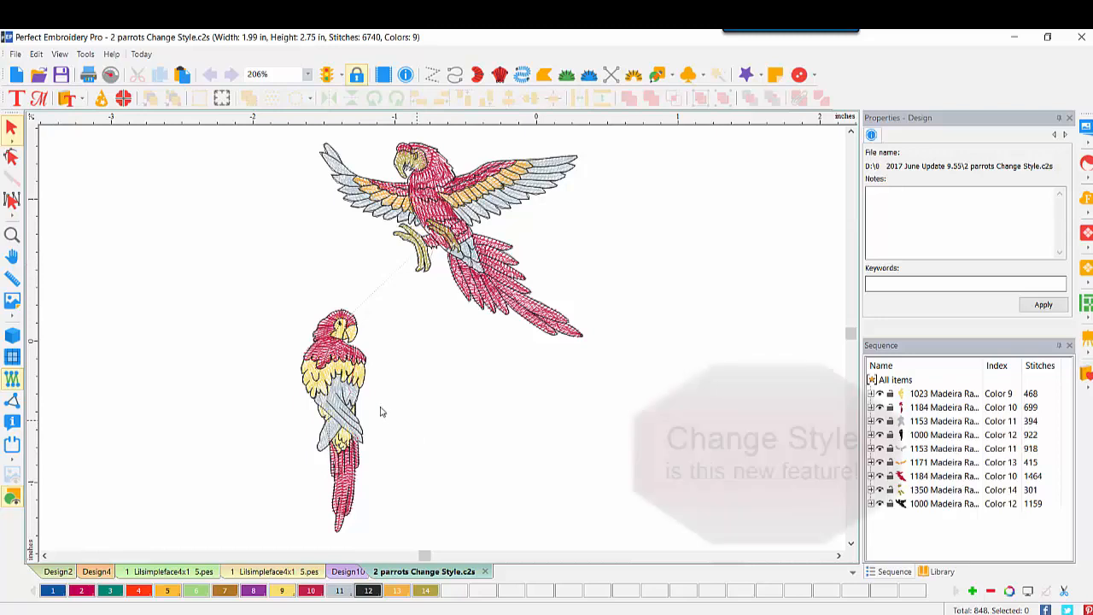
pyautogui.click(13, 336)
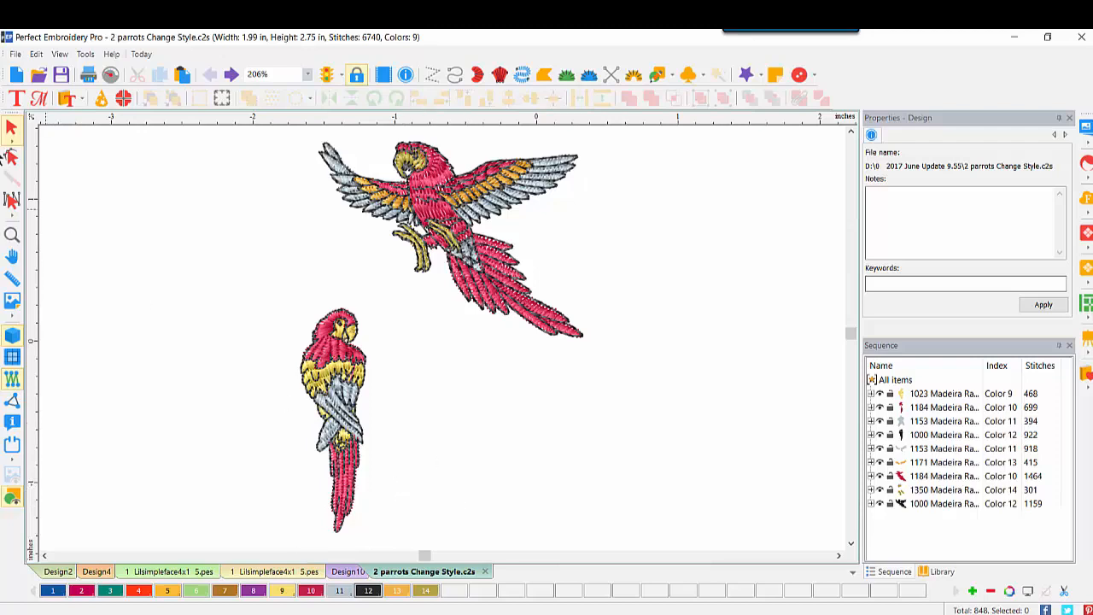
# Step: Start the Click2Stitch wizard for the parrots design with the fabric type Knit Heavy (heavy Sweatshirt Fleece, Double Knit)
pyautogui.click(17, 54)
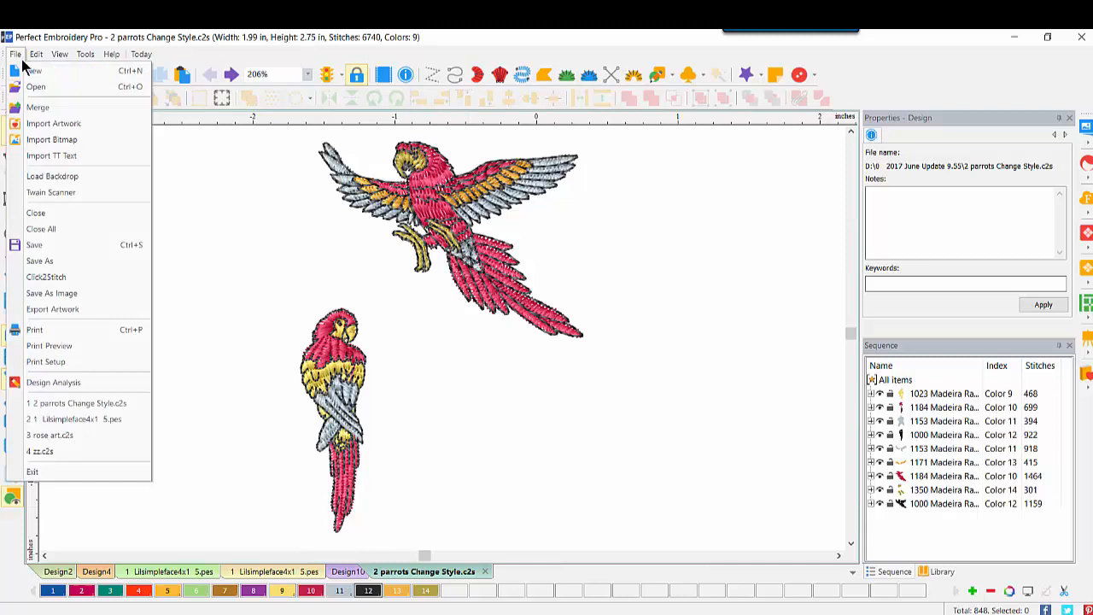
pyautogui.click(45, 278)
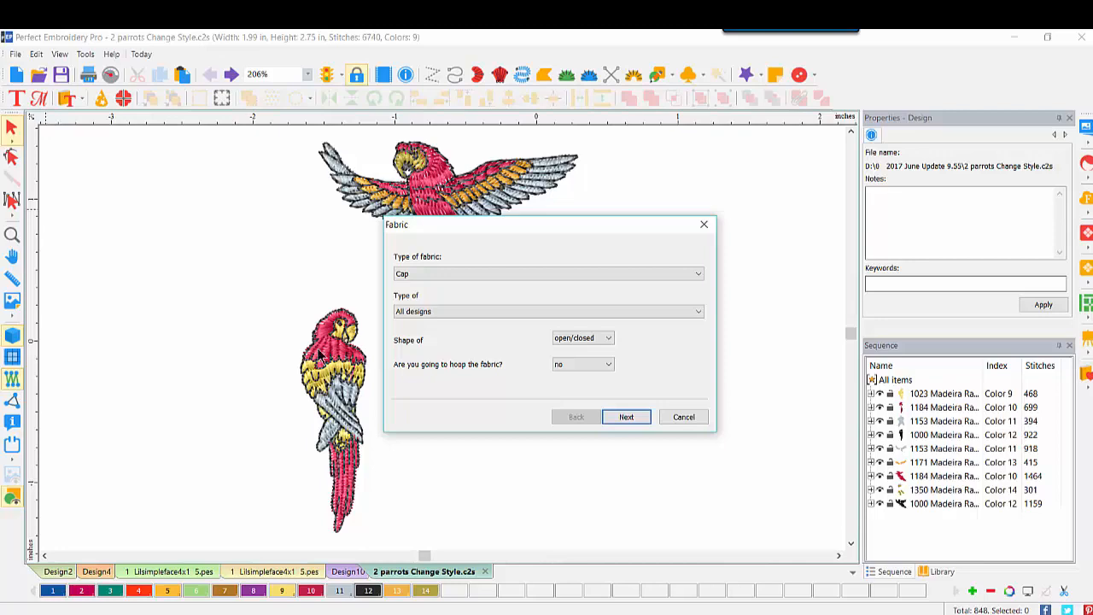
pyautogui.click(469, 274)
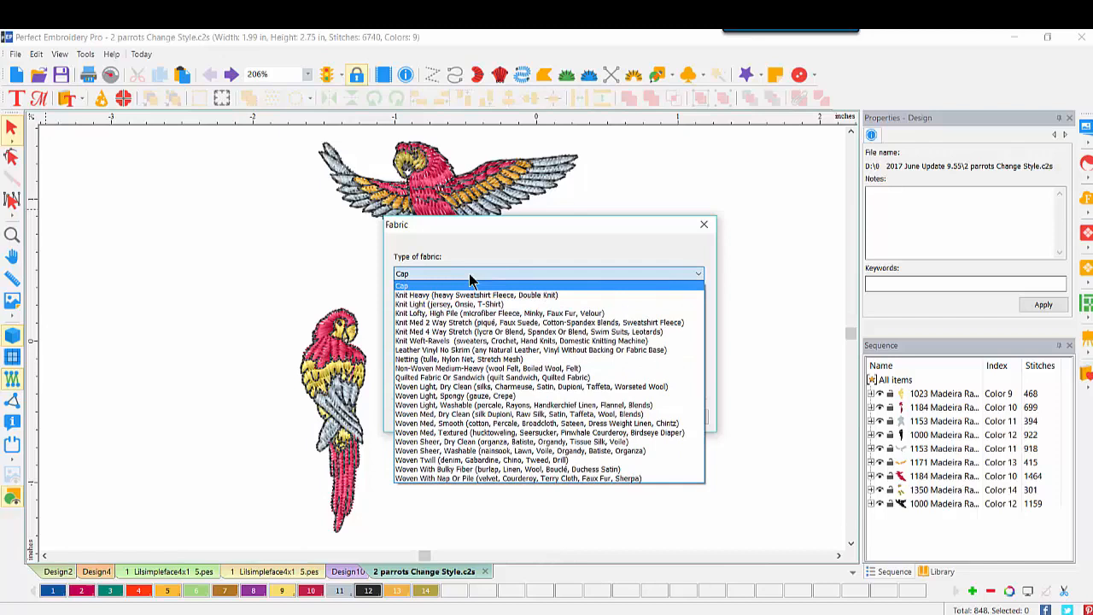
pyautogui.click(525, 295)
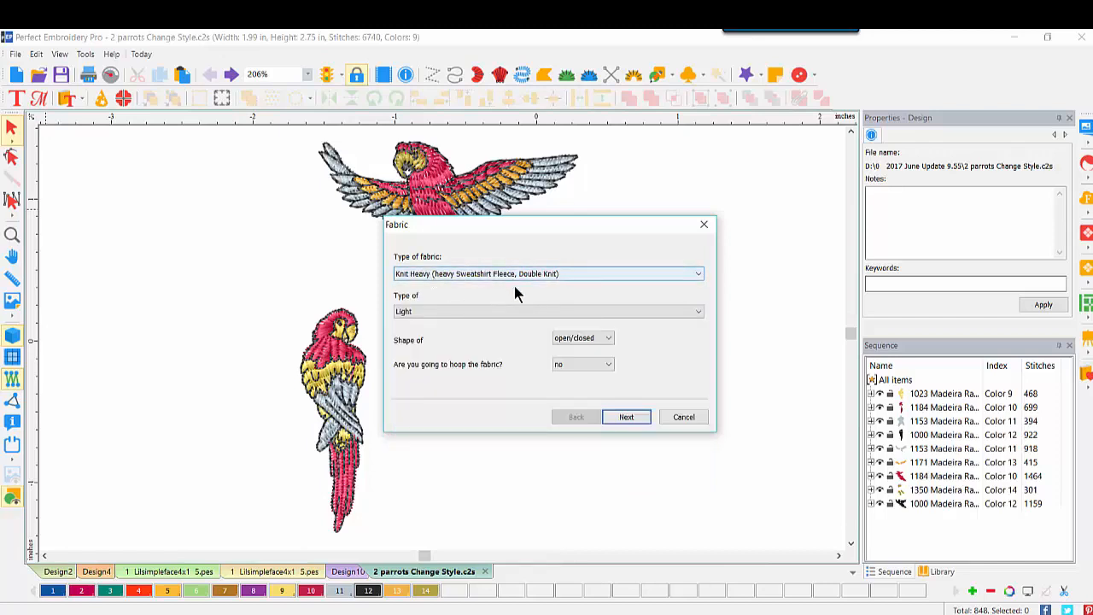
pyautogui.click(626, 416)
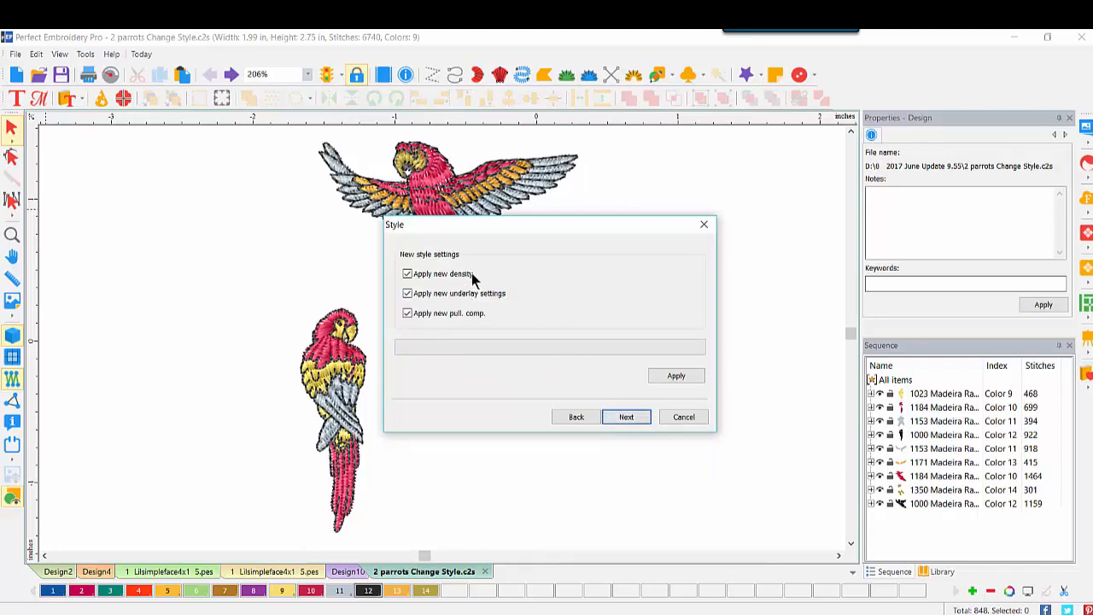
# Step: Apply the new density, underlay and pull compensation settings to the parrots design and go on to the stabilizer instructions
pyautogui.click(675, 377)
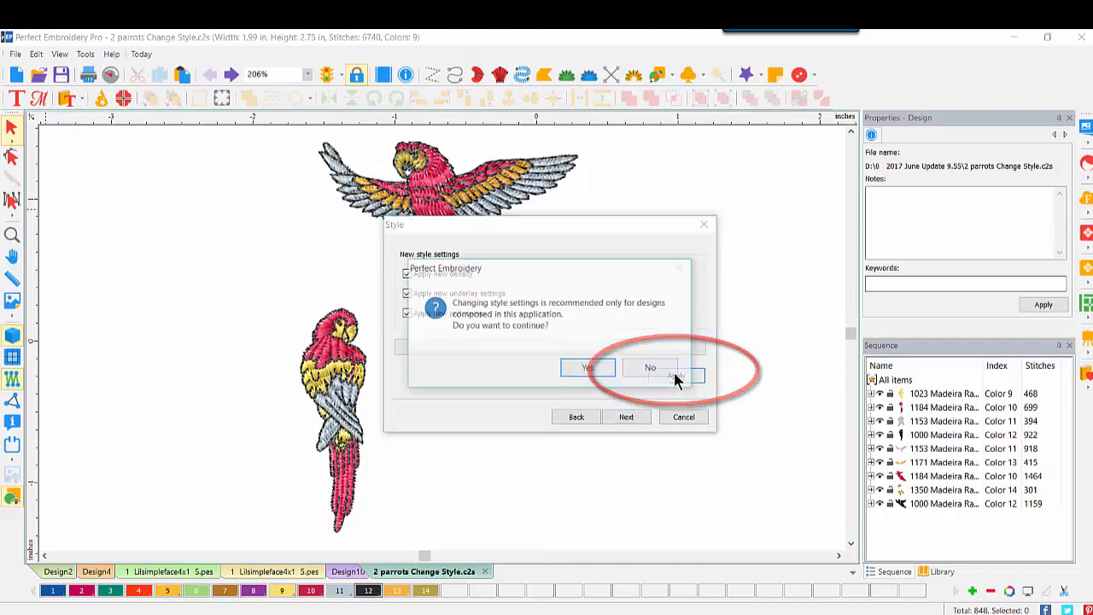
pyautogui.click(590, 368)
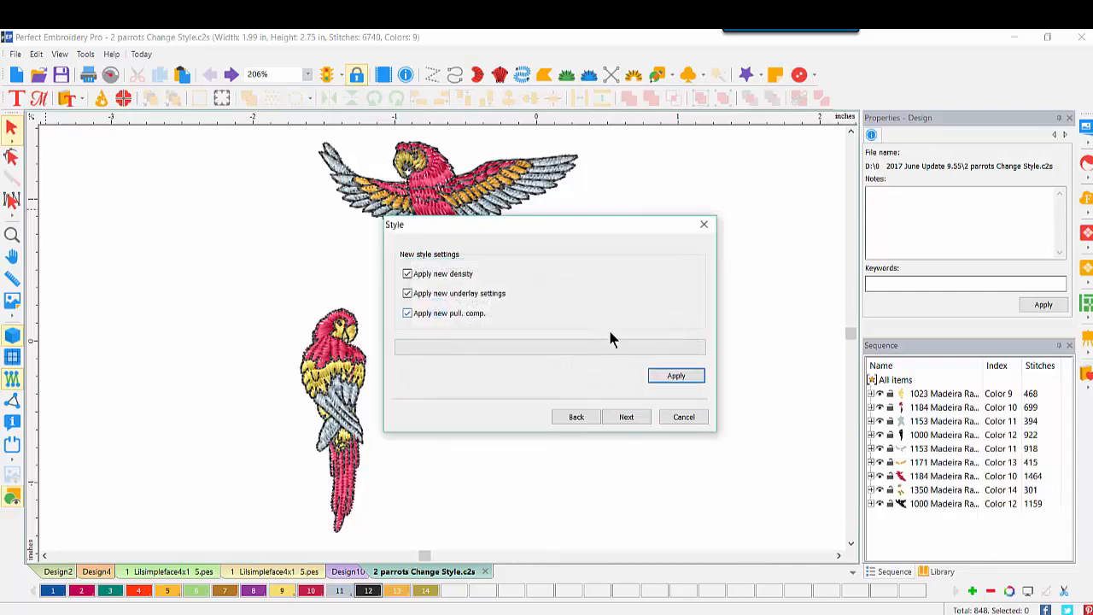
pyautogui.click(622, 414)
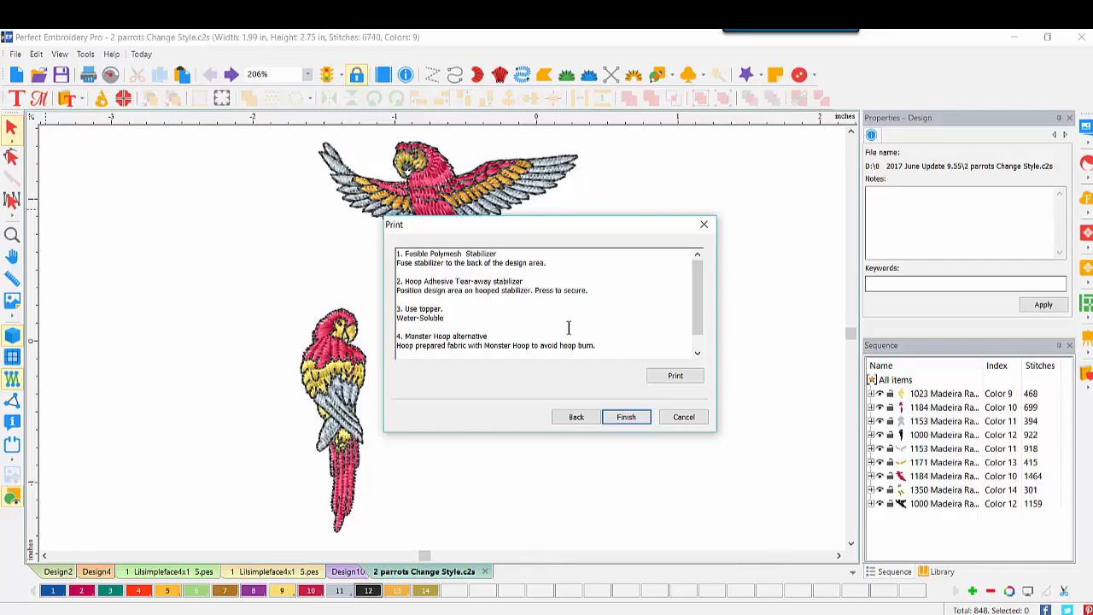
# Step: Finish the Click2Stitch wizard and save the restyled design as zz in the Inspiration Series (C2S) format
pyautogui.click(625, 416)
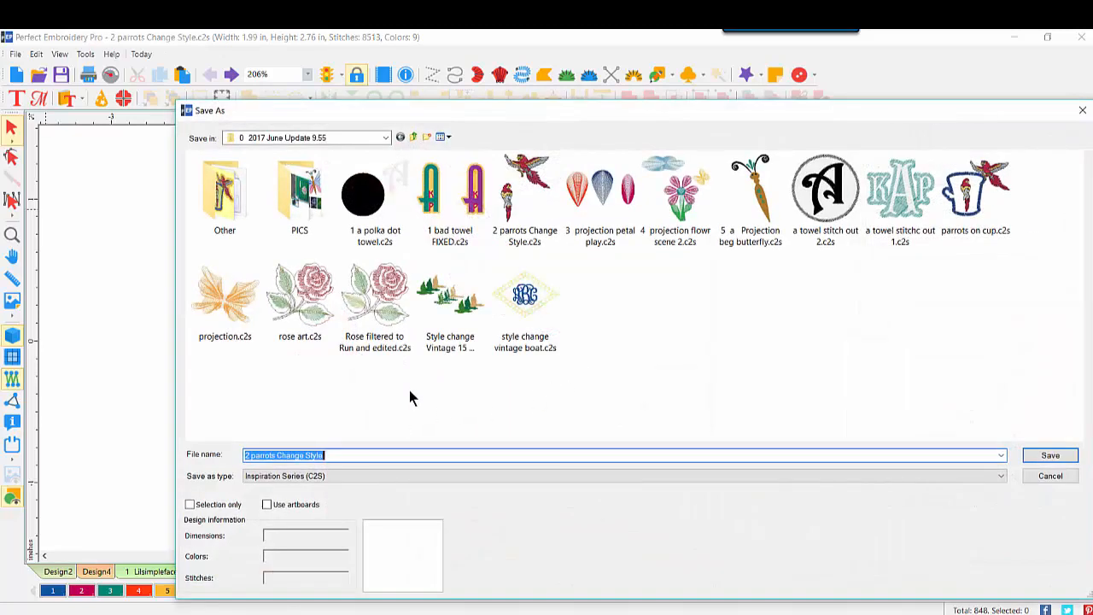
pyautogui.write('dd')
pyautogui.click(1036, 454)
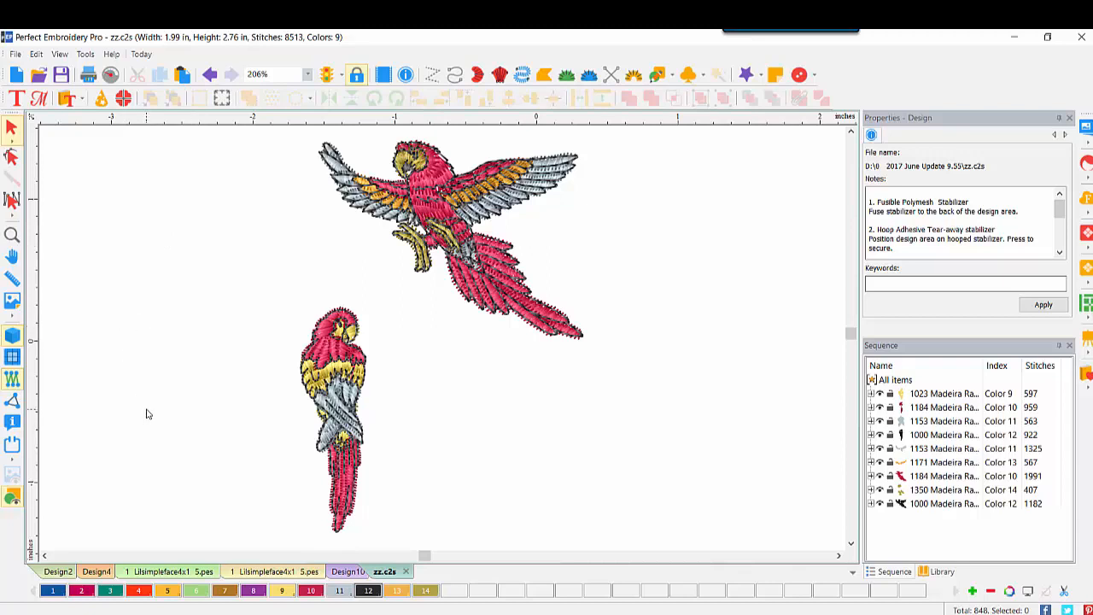
# Step: Insert the Bucket applique shape, scale it down to about 2.1 in wide and position it around the perched parrot
pyautogui.click(81, 90)
pyautogui.click(81, 149)
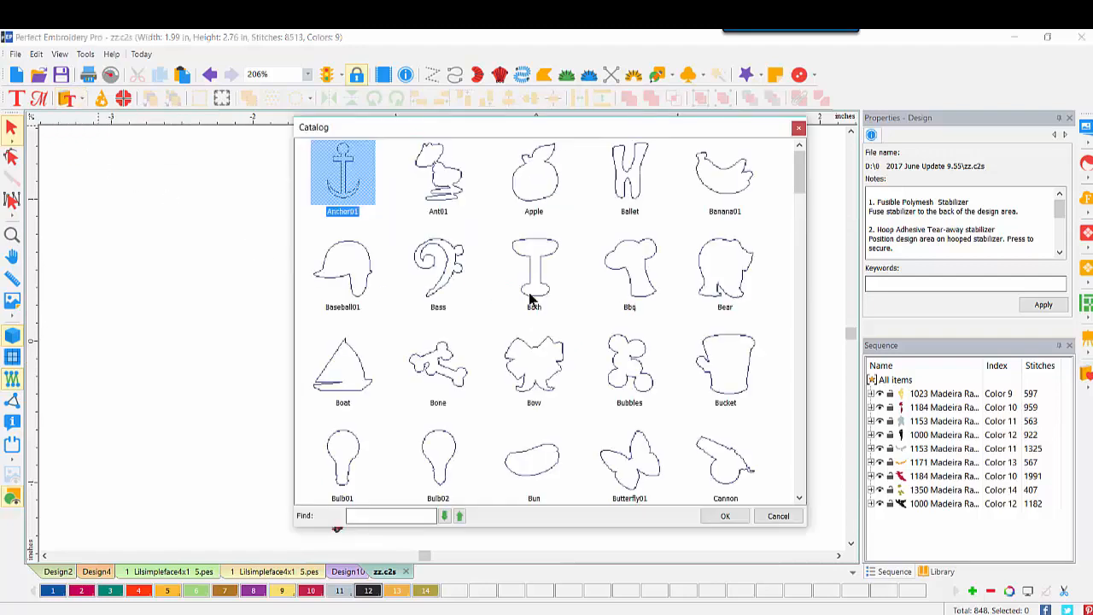
pyautogui.doubleClick(727, 368)
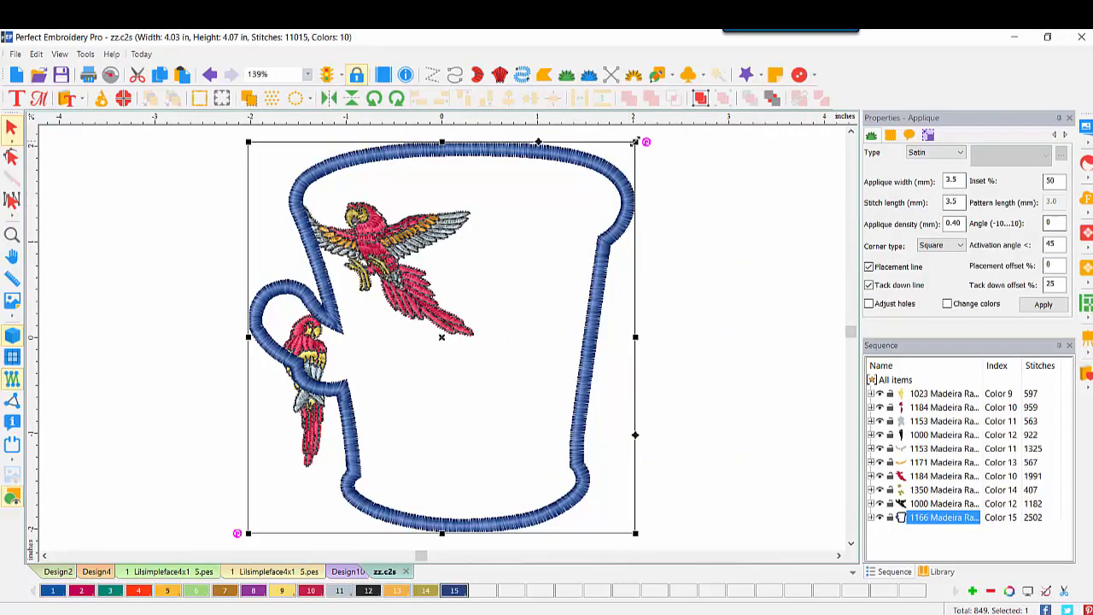
pyautogui.moveTo(635, 142); pyautogui.dragTo(465, 324)
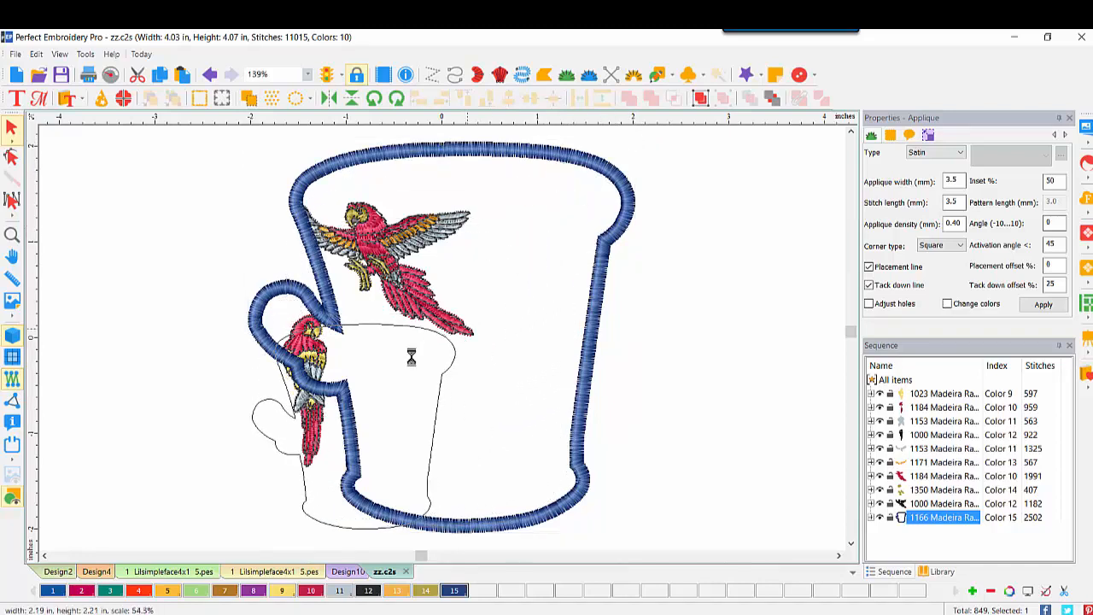
pyautogui.moveTo(430, 432); pyautogui.dragTo(357, 403)
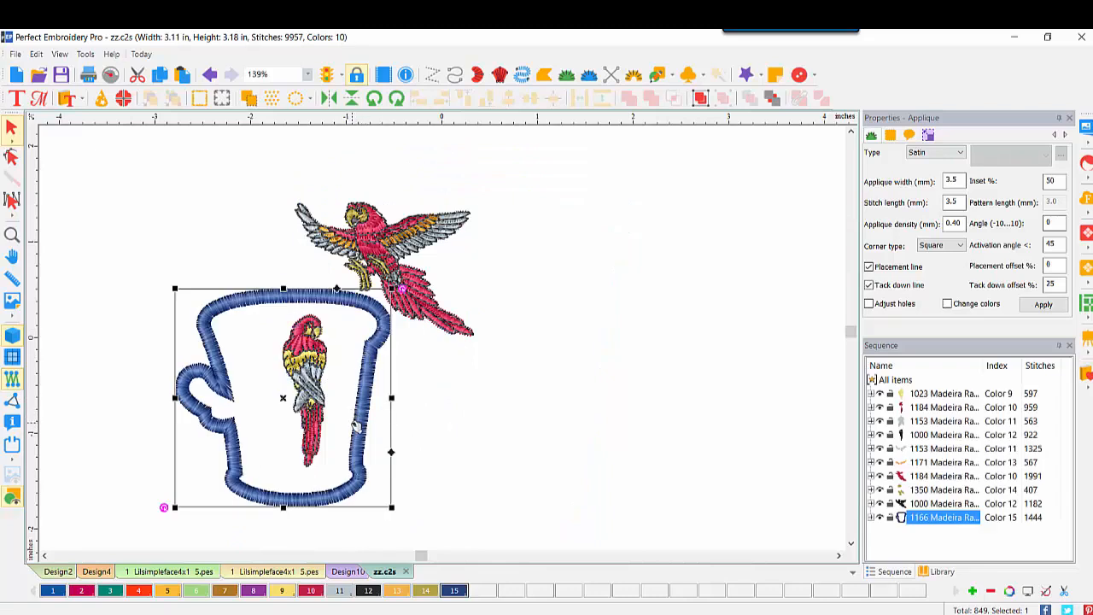
pyautogui.moveTo(391, 507); pyautogui.dragTo(372, 488)
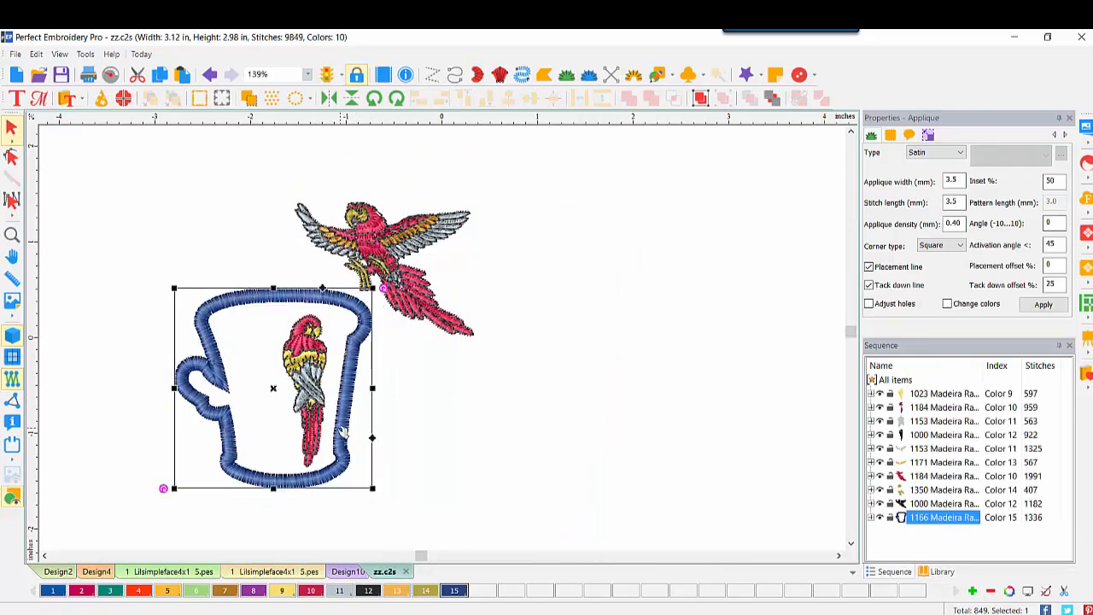
pyautogui.moveTo(342, 431); pyautogui.dragTo(367, 431)
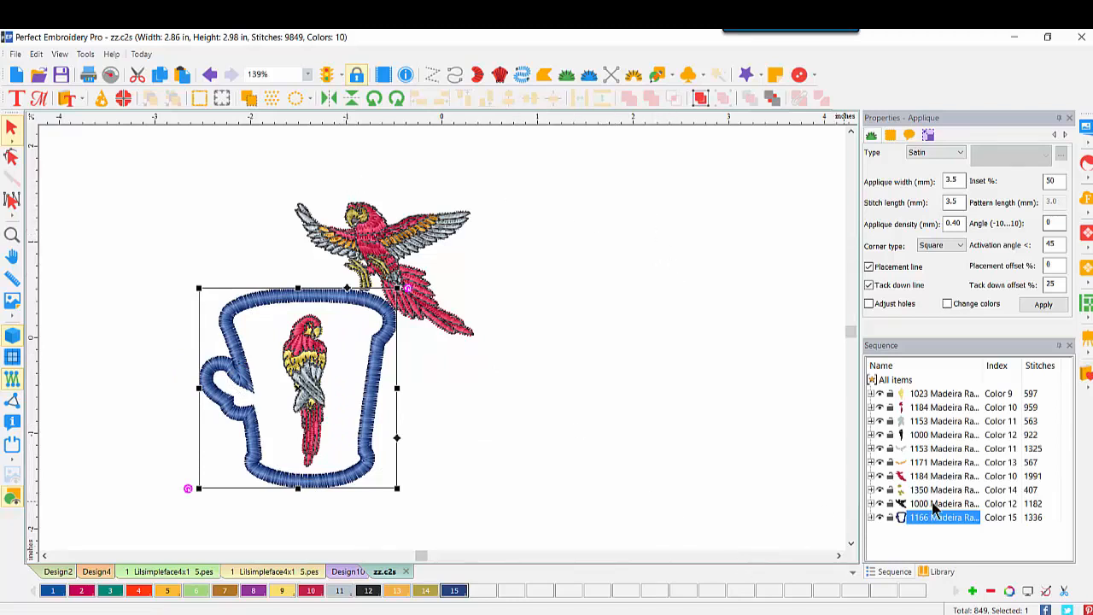
# Step: Group the flying parrot's five color objects and move the group so its feet rest on the bucket's rim
pyautogui.click(937, 449)
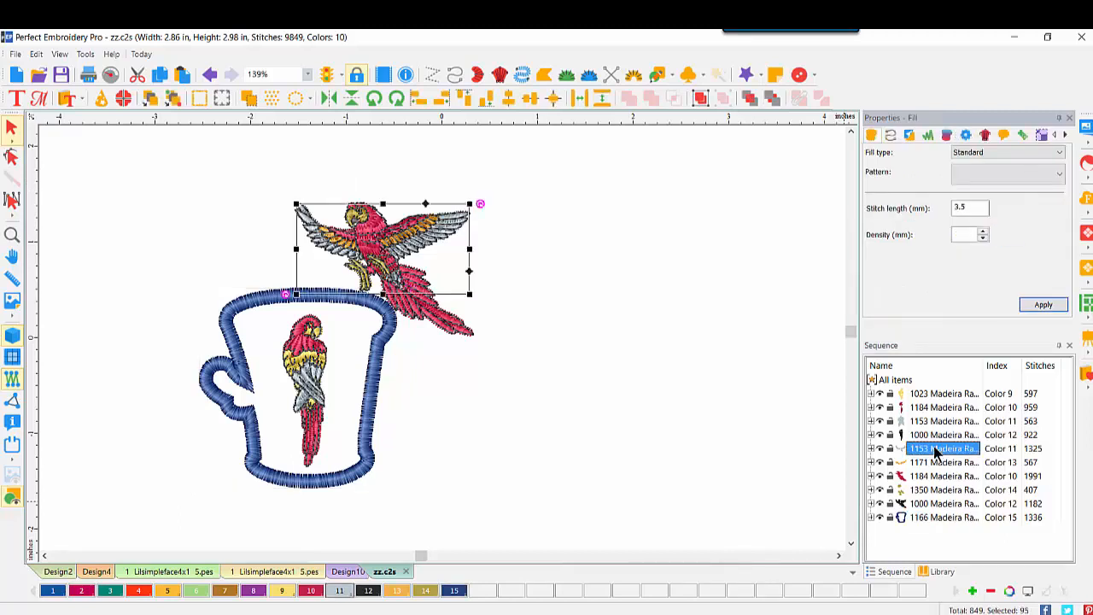
pyautogui.keyDown('shift'); pyautogui.click(939, 503); pyautogui.keyUp('shift')
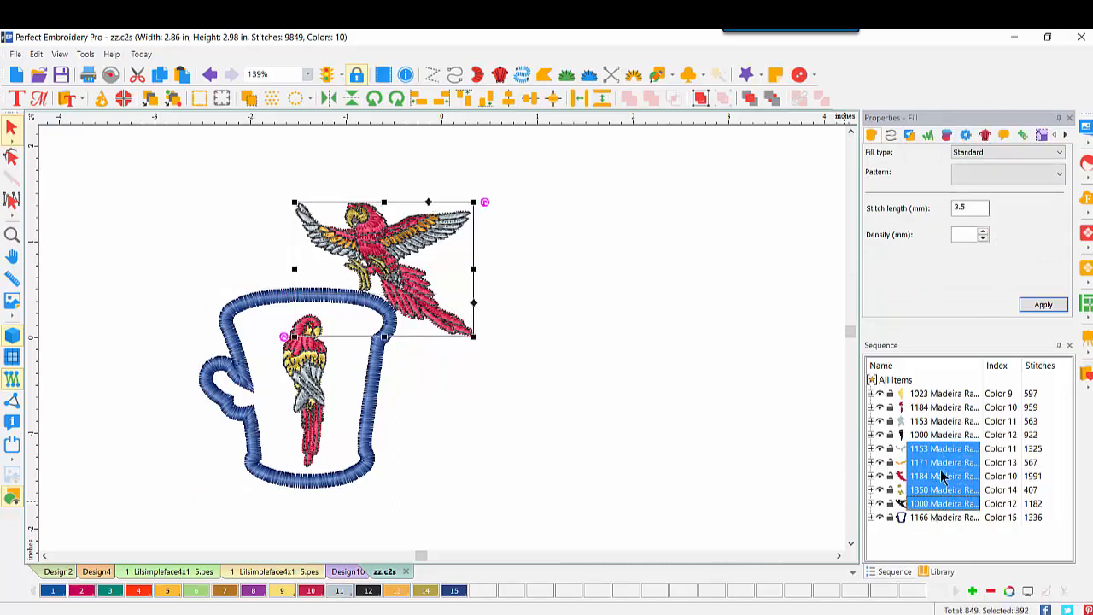
pyautogui.click(699, 97)
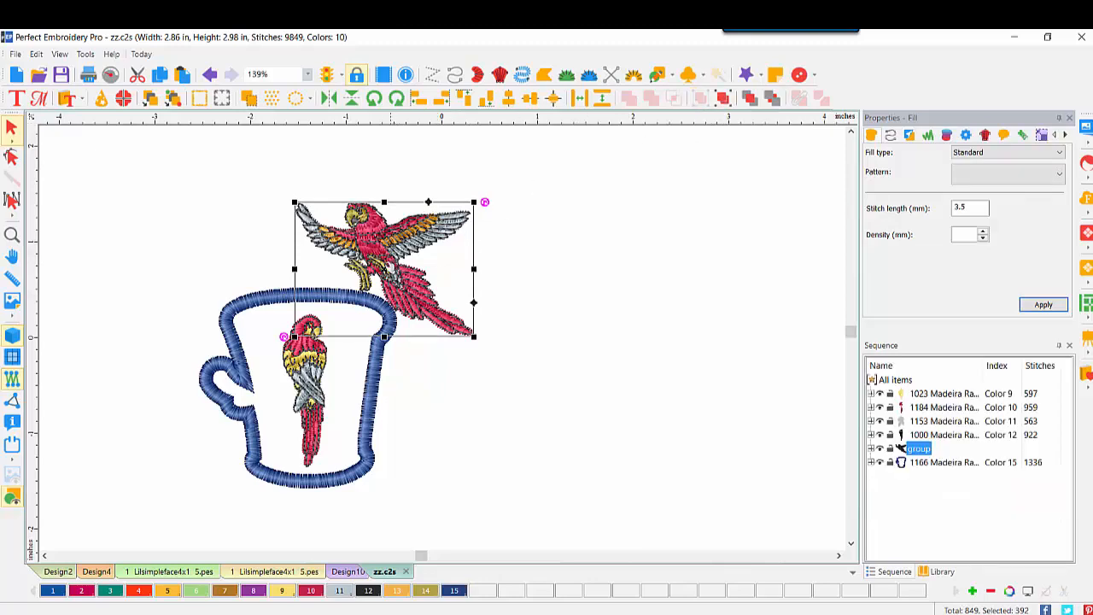
pyautogui.moveTo(391, 268); pyautogui.dragTo(415, 299)
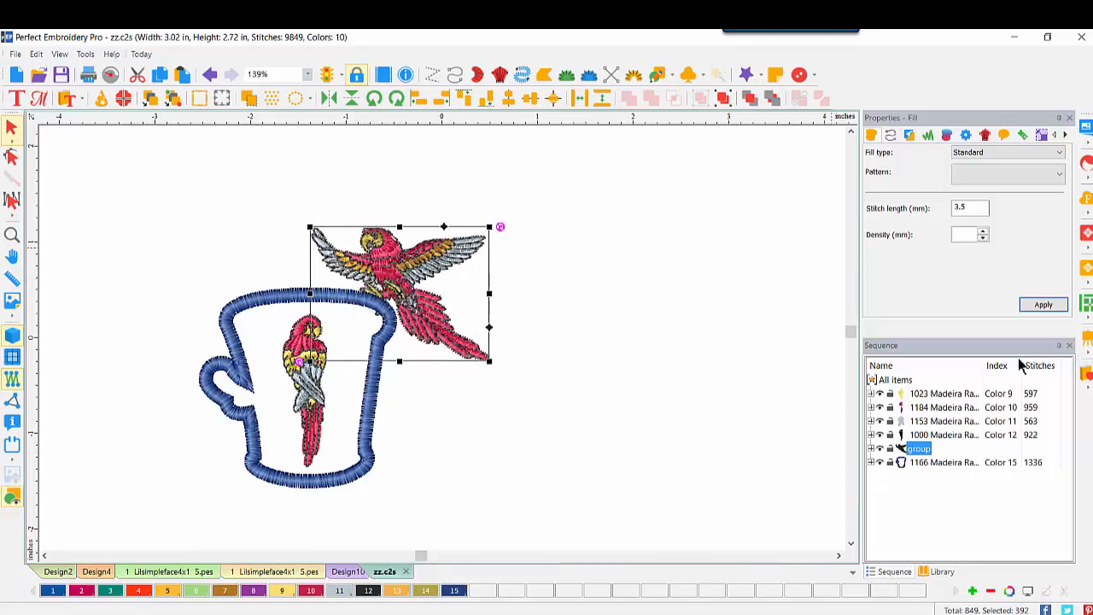
# Step: Move the bucket applique to the start of the sewing sequence so it stitches before both parrots
pyautogui.click(934, 461)
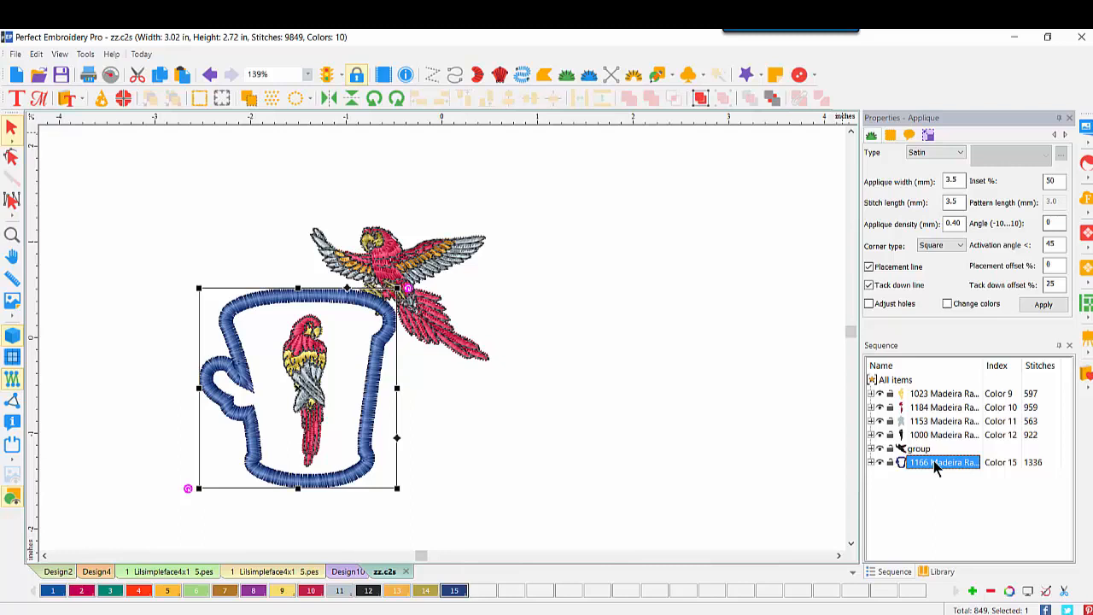
pyautogui.click(774, 101)
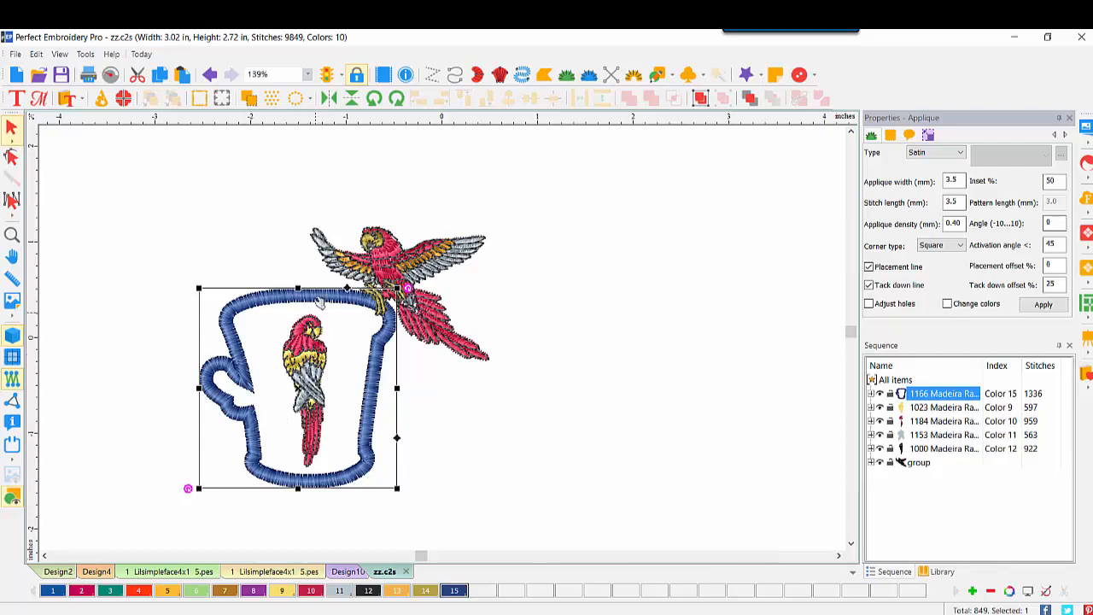
pyautogui.click(618, 283)
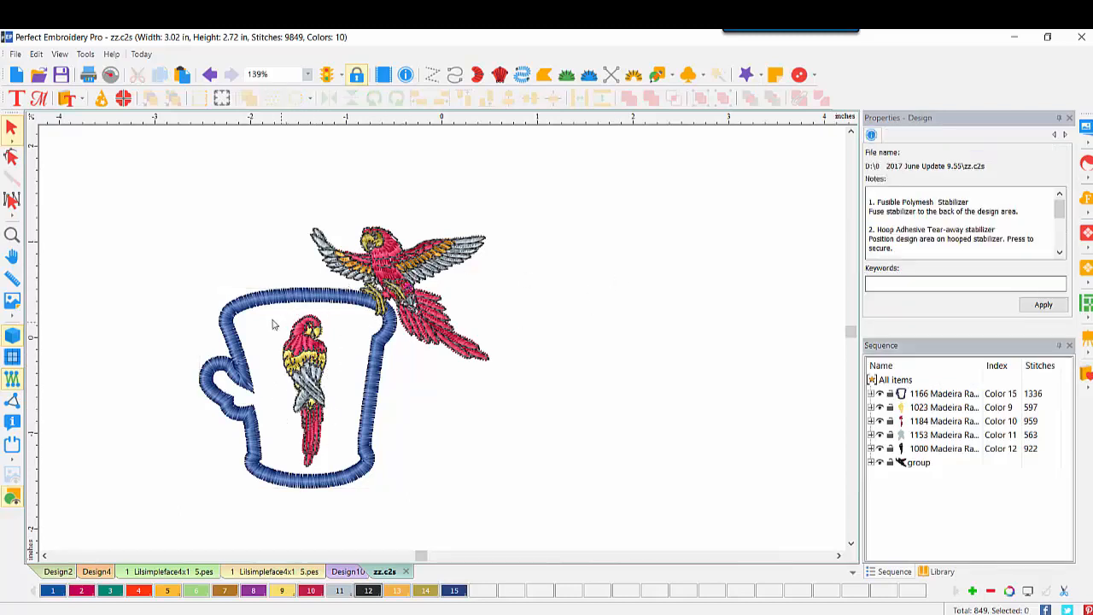
# Step: Group the perched parrot's objects inside the bucket and change the group's style to the standard Woven med, smooth
pyautogui.moveTo(267, 312); pyautogui.dragTo(344, 474)
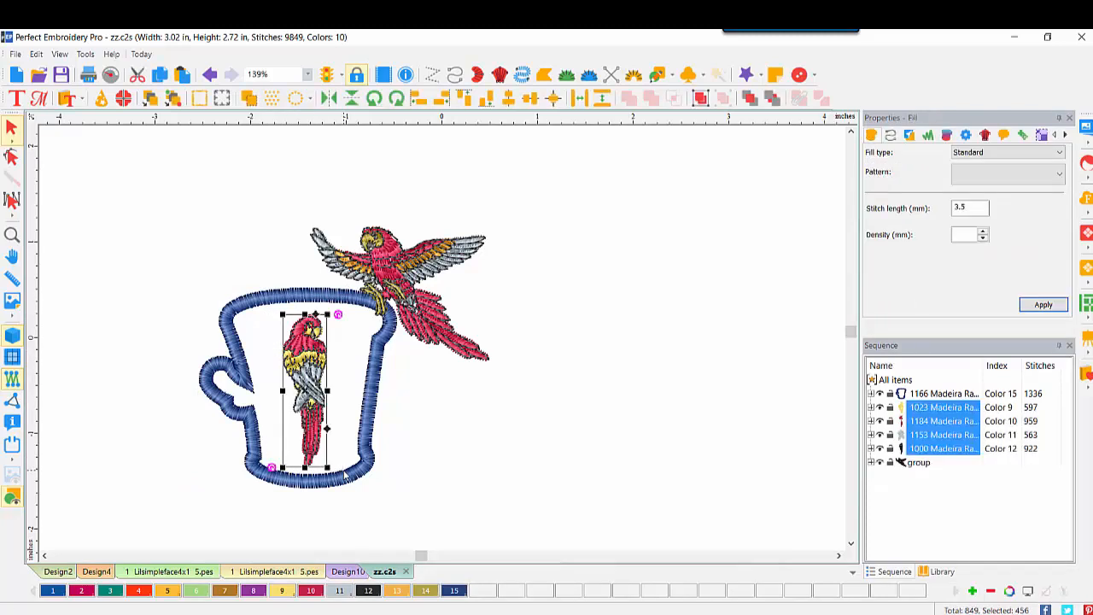
pyautogui.click(701, 99)
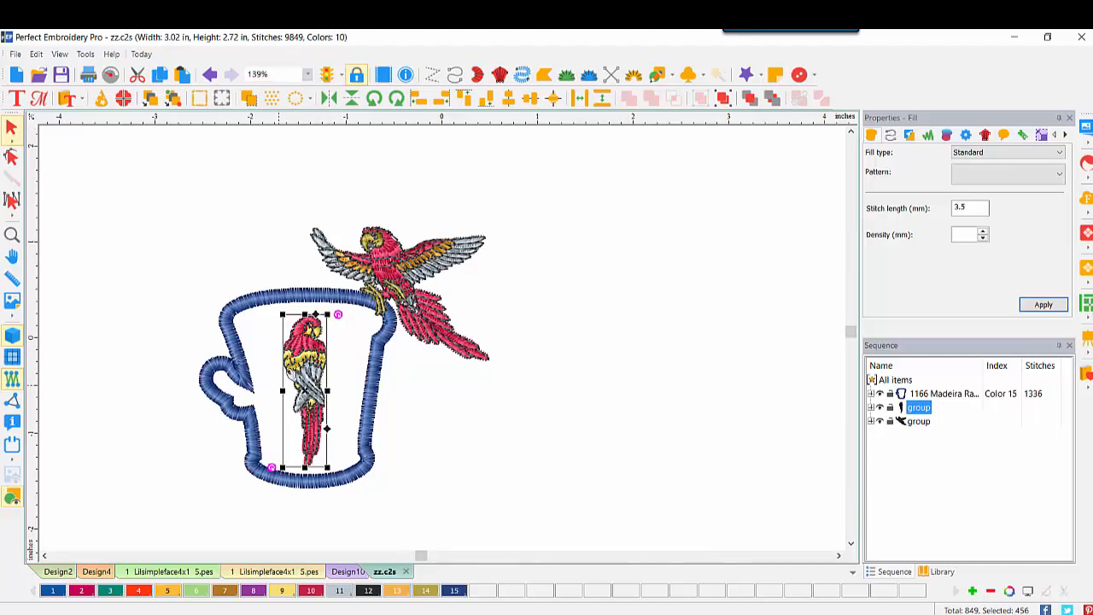
pyautogui.rightClick(304, 357)
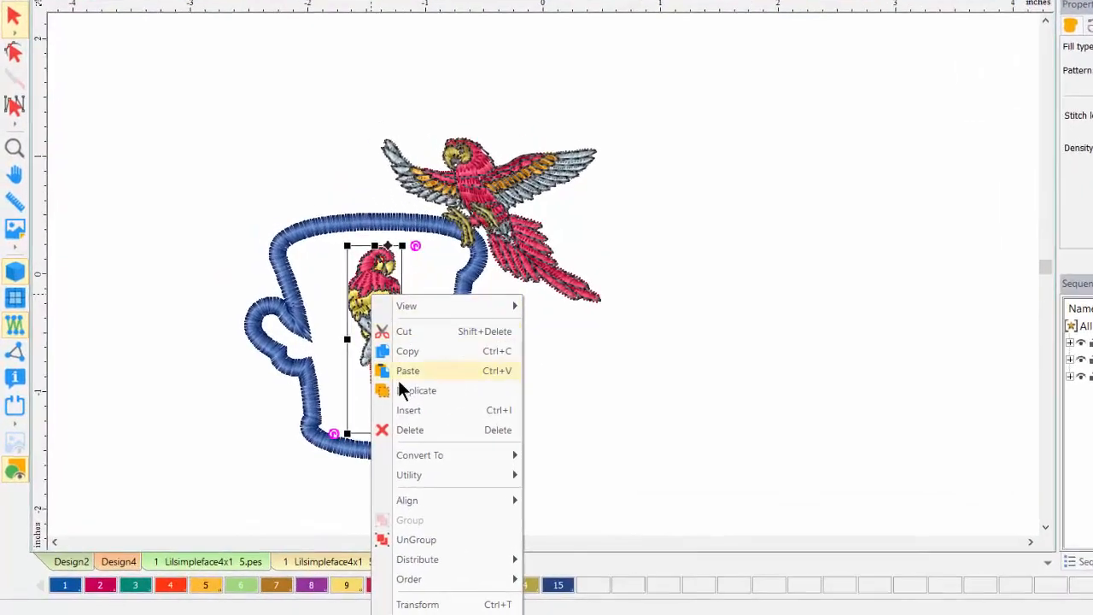
pyautogui.moveTo(456, 466)
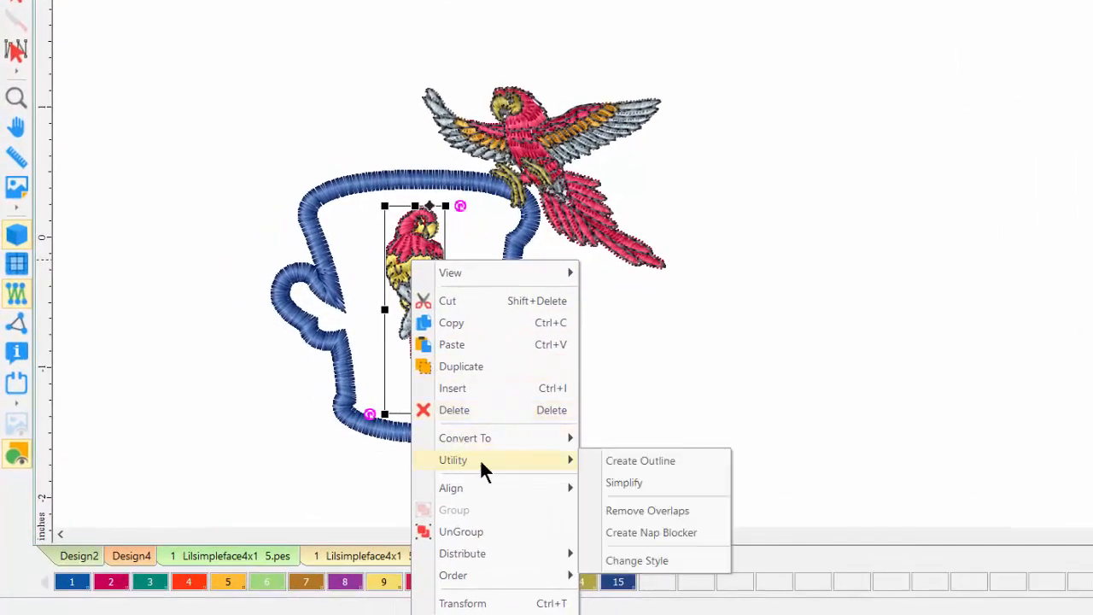
pyautogui.click(663, 557)
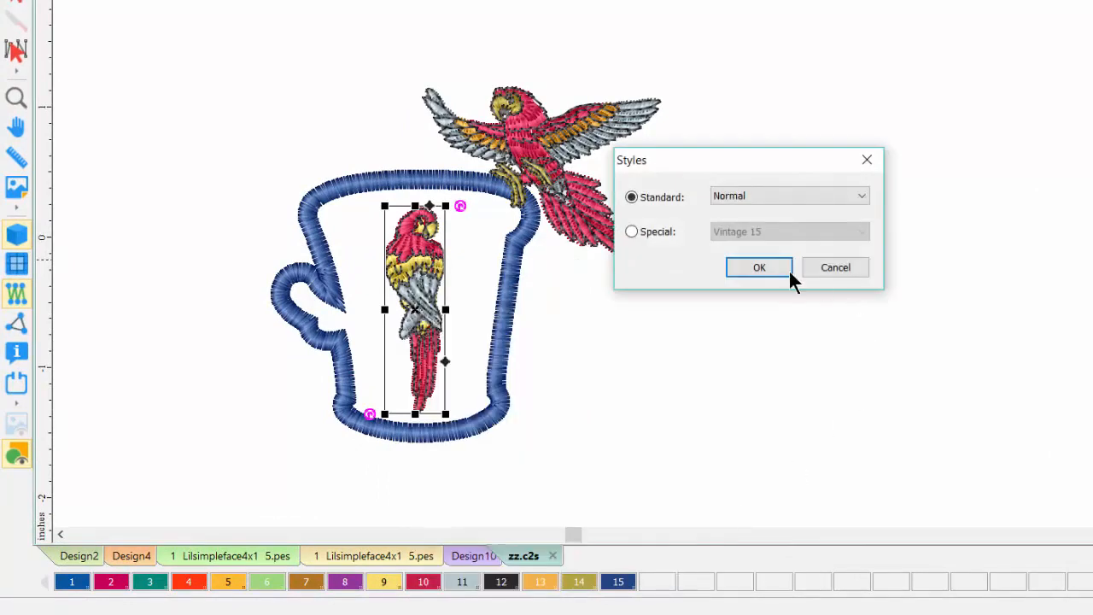
pyautogui.click(861, 197)
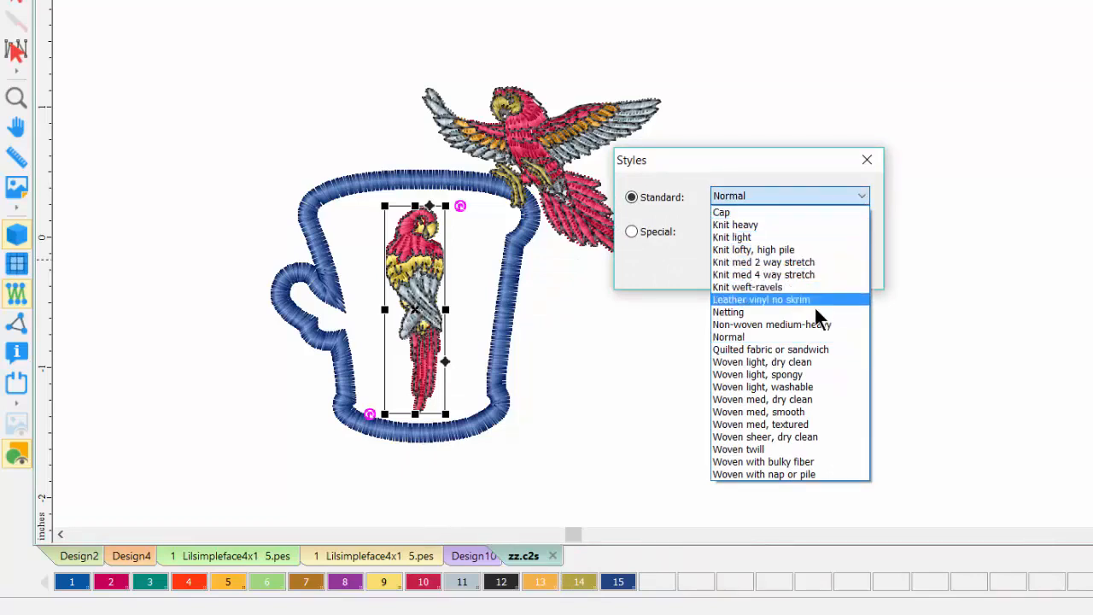
pyautogui.click(803, 413)
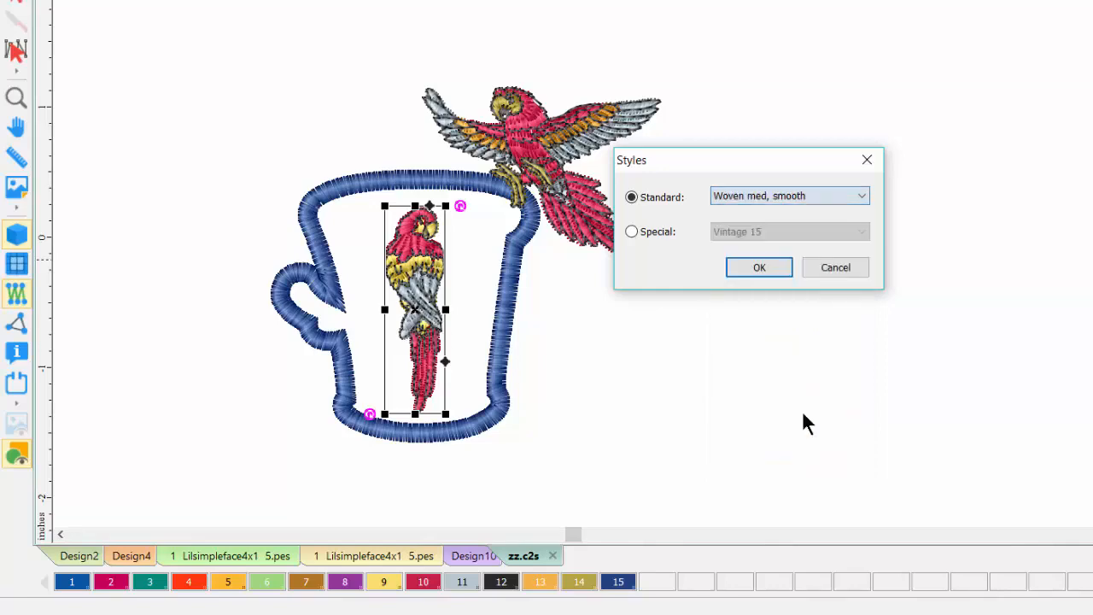
pyautogui.click(781, 270)
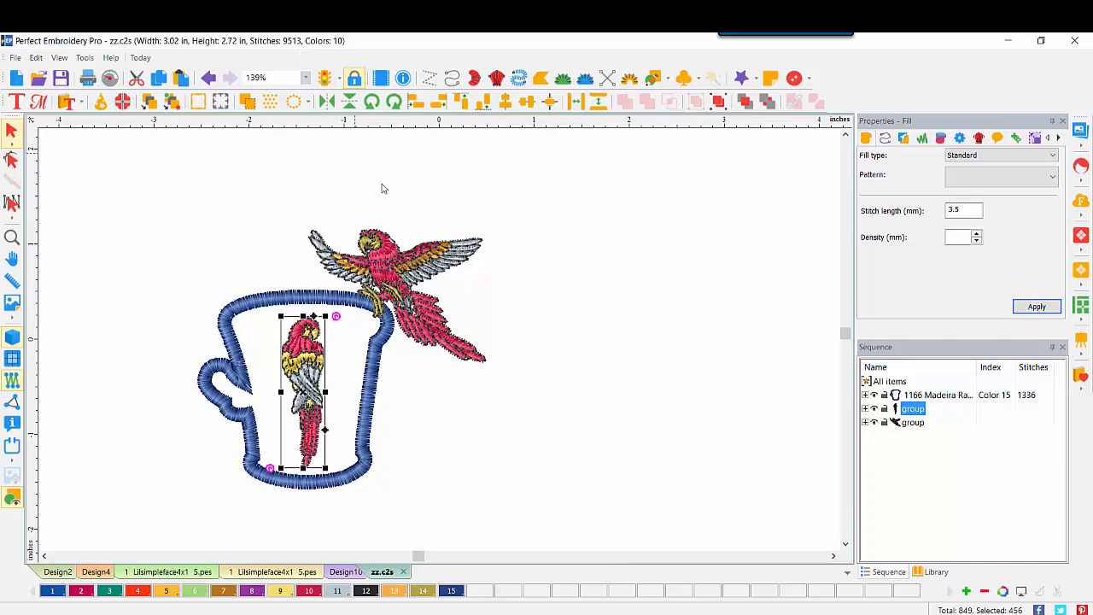
pyautogui.click(576, 424)
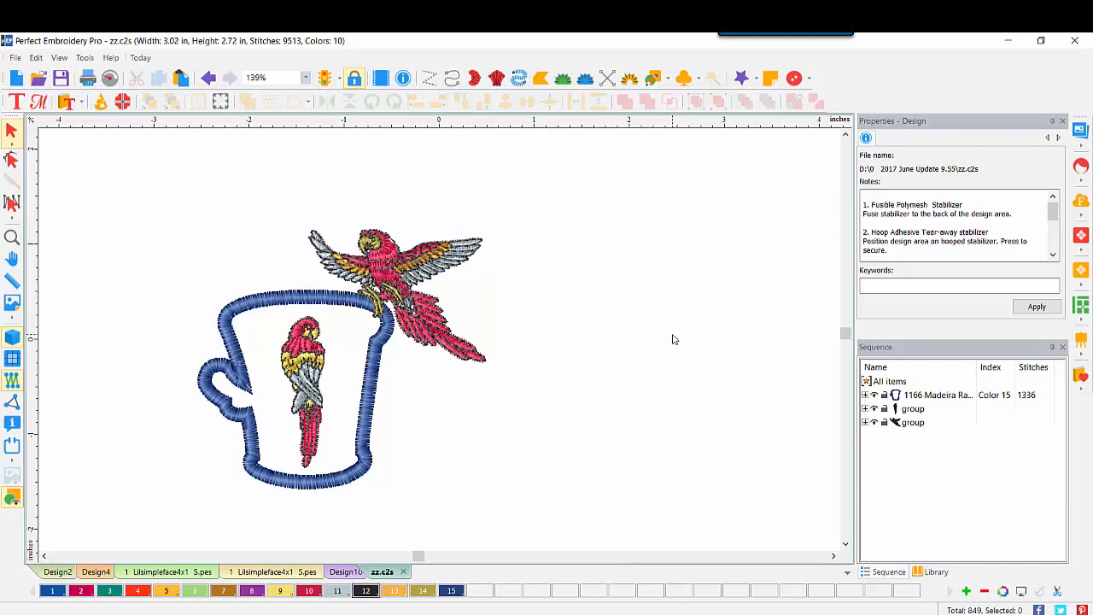
# Step: Create a new blank design and bring up the choice of monogram designs and shape catalogs
pyautogui.click(16, 70)
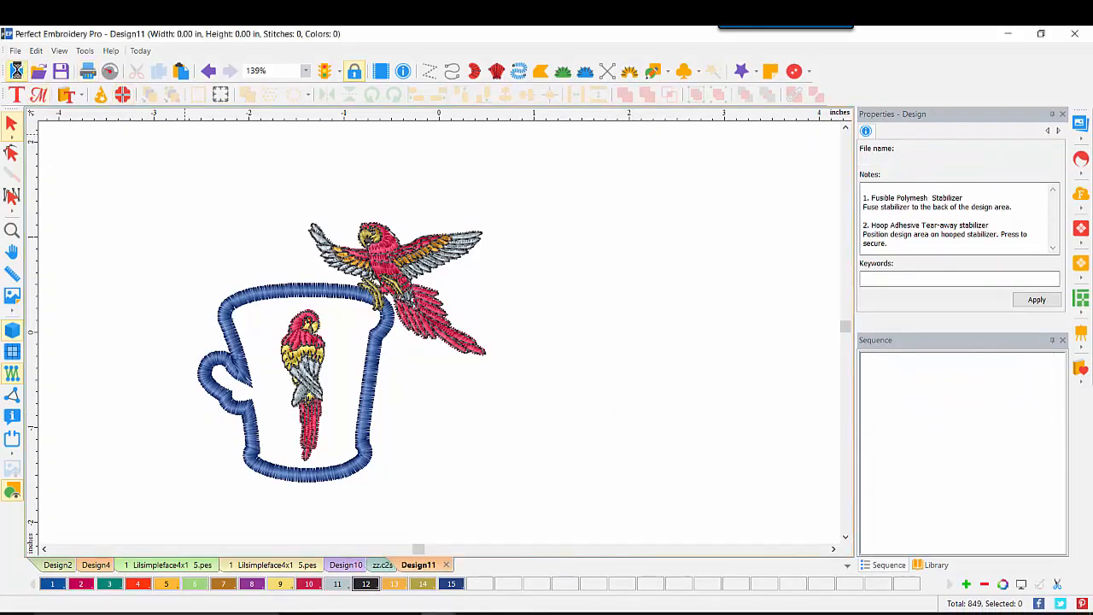
pyautogui.click(80, 96)
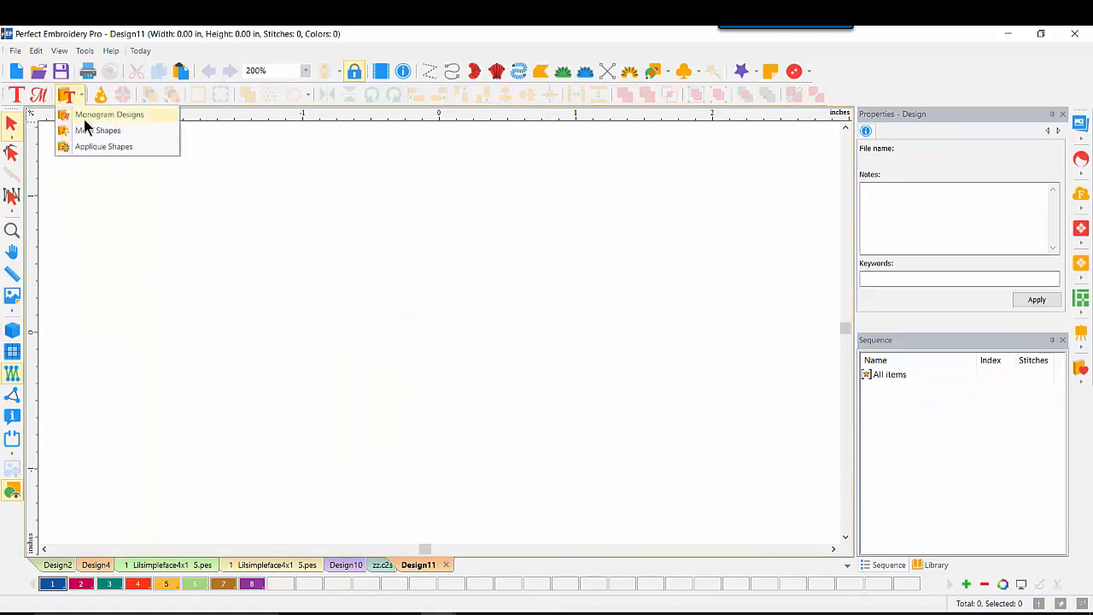
# Step: Insert the diamond frame Mon17483 from the monogram design catalog and display it in the 3D stitch view
pyautogui.click(87, 114)
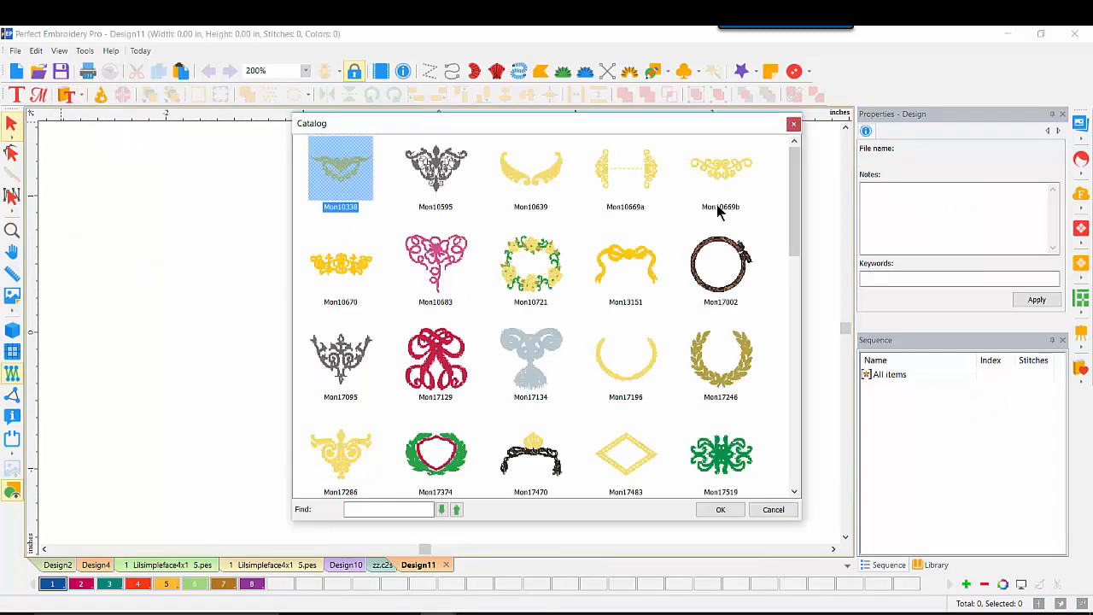
pyautogui.doubleClick(634, 438)
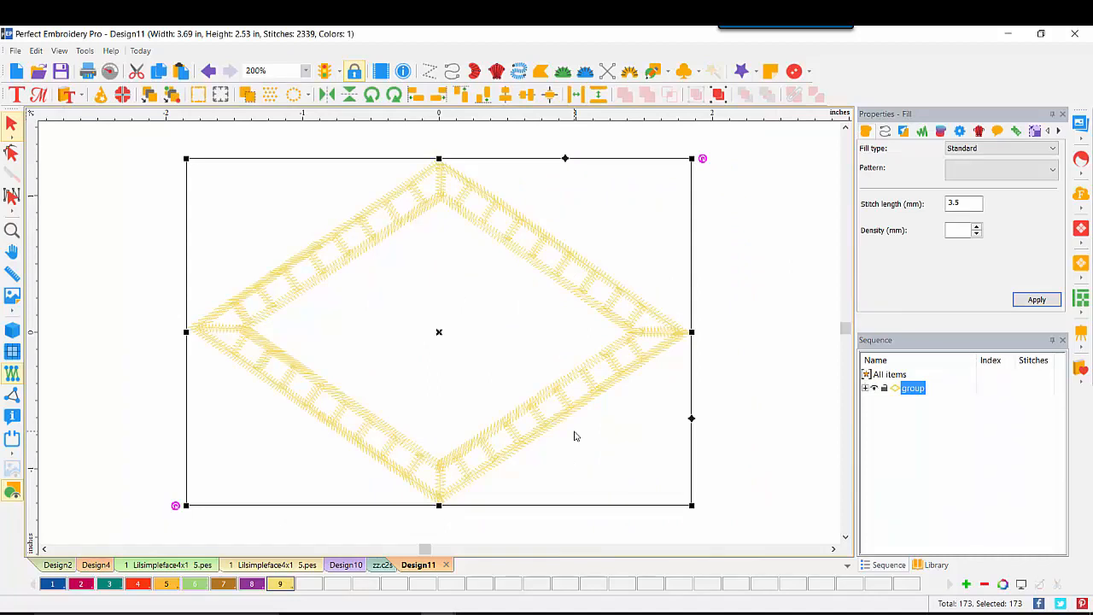
pyautogui.click(12, 330)
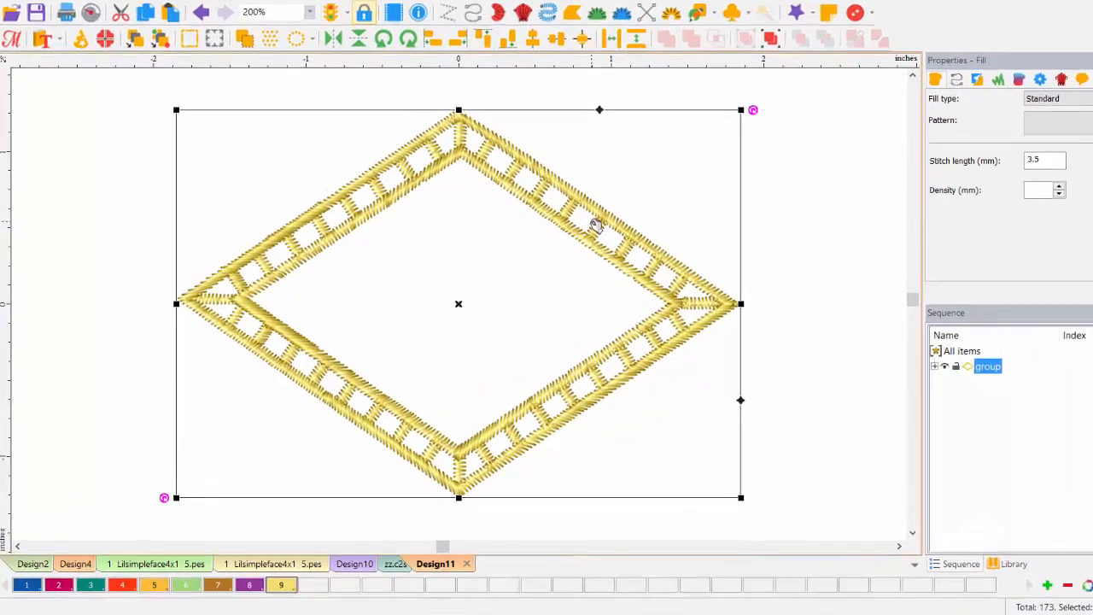
# Step: Change the diamond frame's style to the special style Vintage 15
pyautogui.rightClick(558, 259)
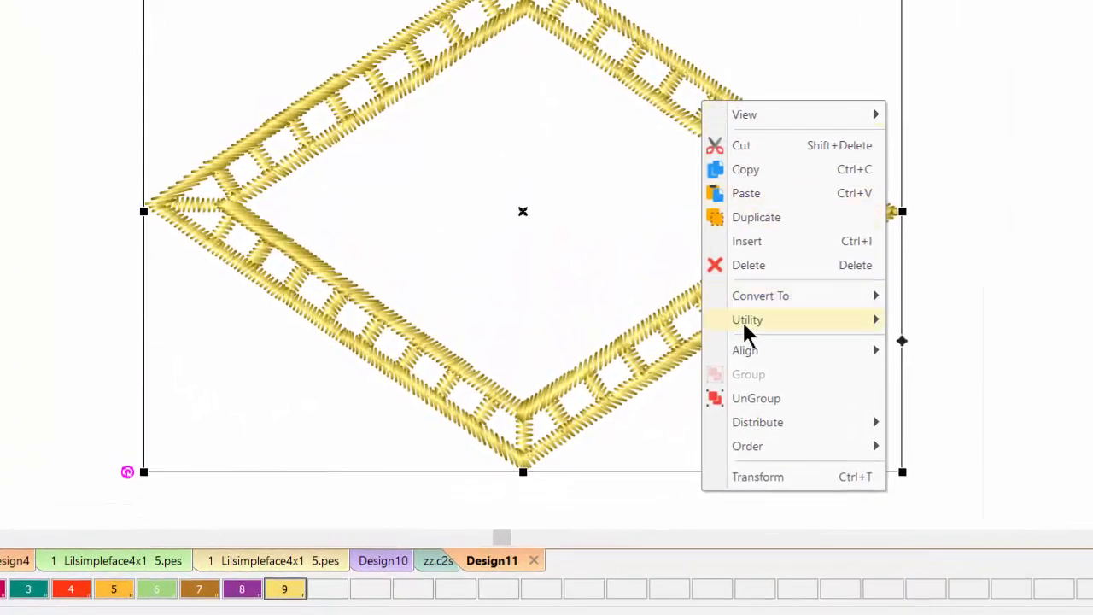
pyautogui.moveTo(745, 322)
pyautogui.click(952, 408)
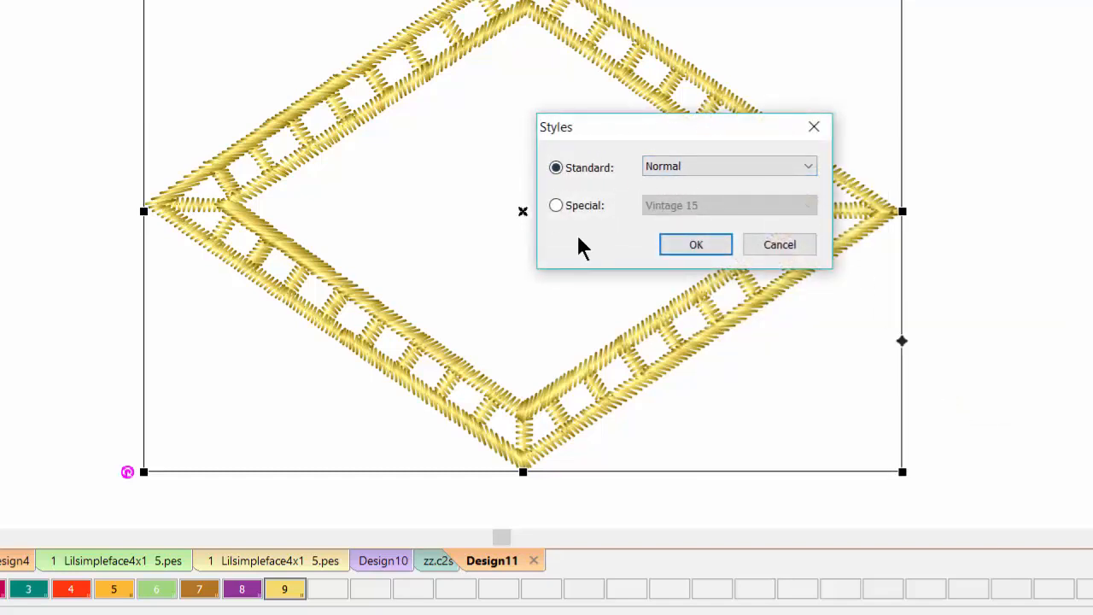
pyautogui.click(556, 207)
pyautogui.click(556, 206)
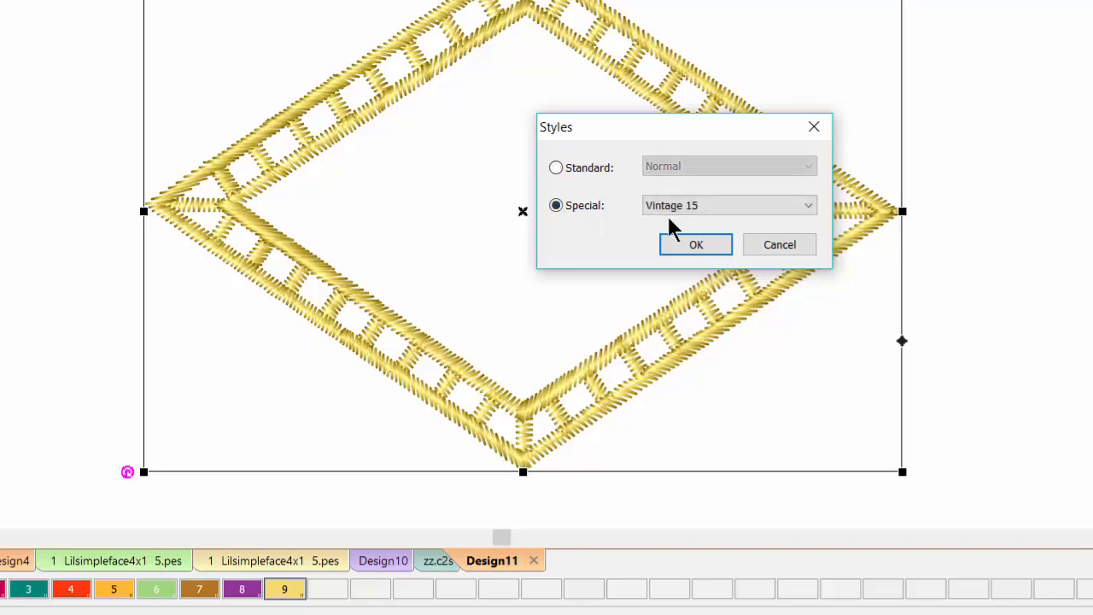
pyautogui.click(808, 211)
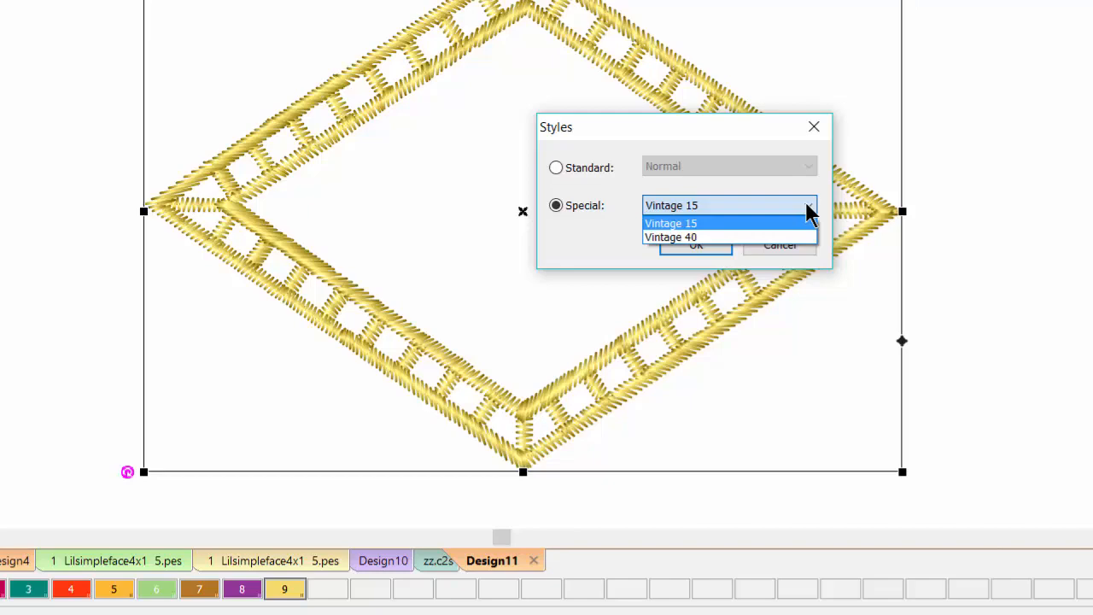
pyautogui.click(719, 223)
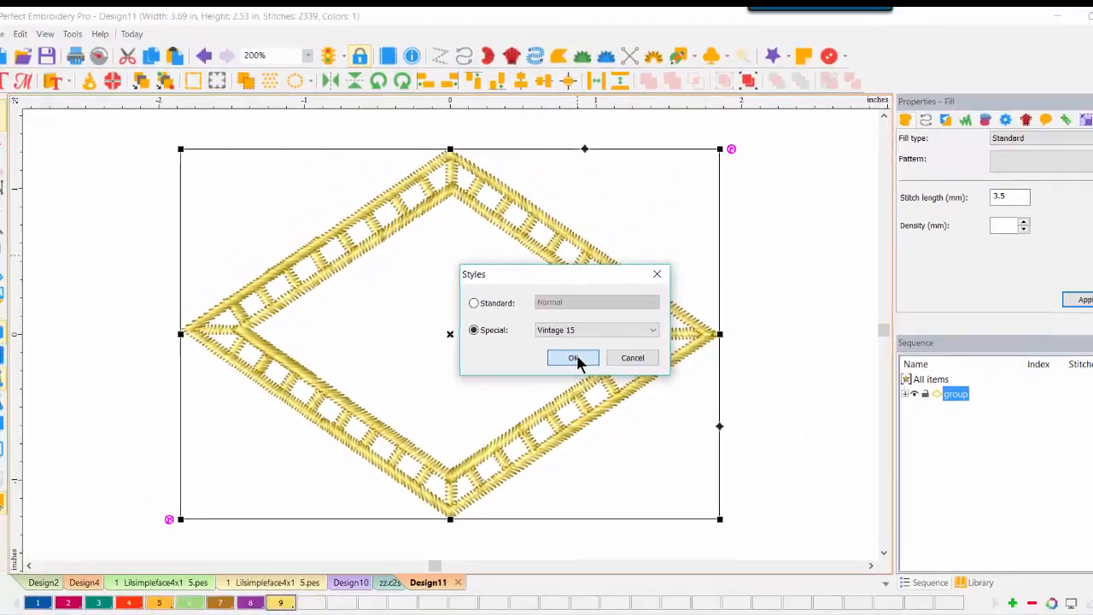
pyautogui.click(646, 292)
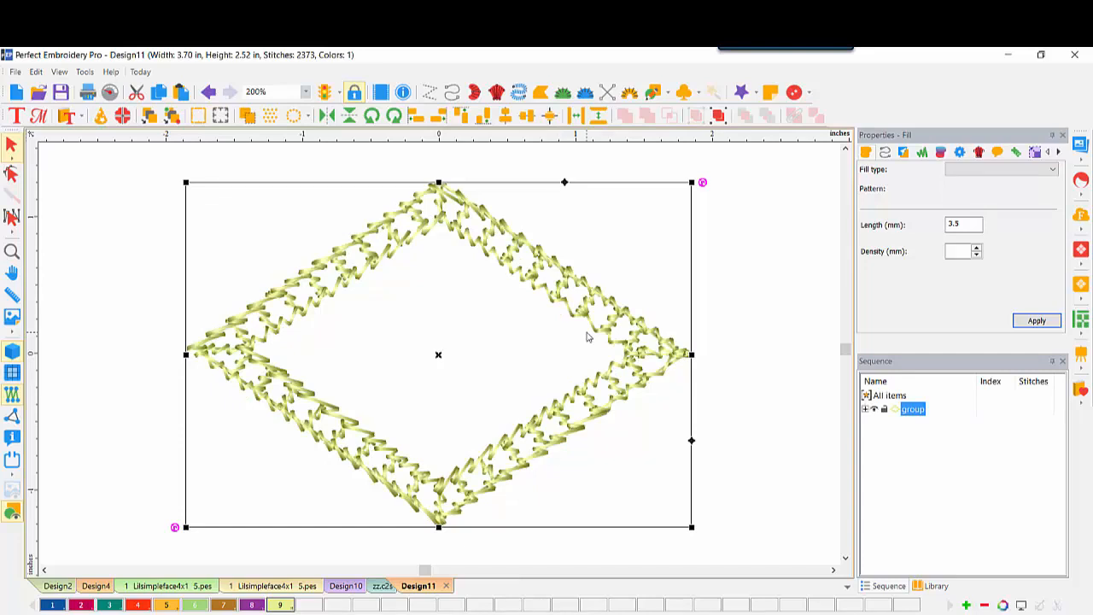
# Step: Undo and redo the diamond frame's style change to compare both versions, leaving the frame deselected
pyautogui.click(209, 94)
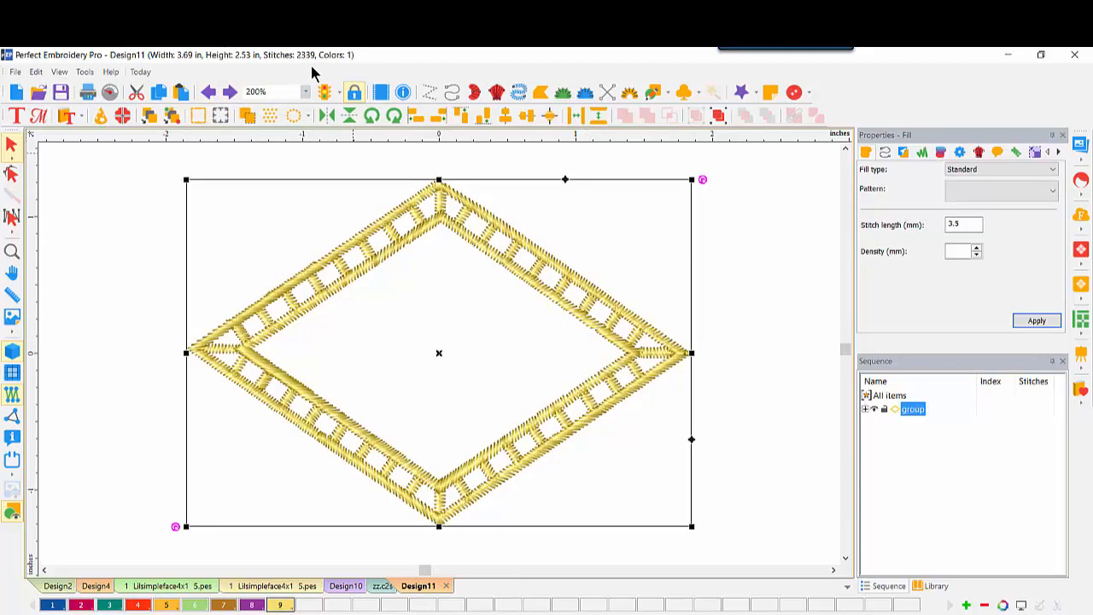
pyautogui.click(229, 91)
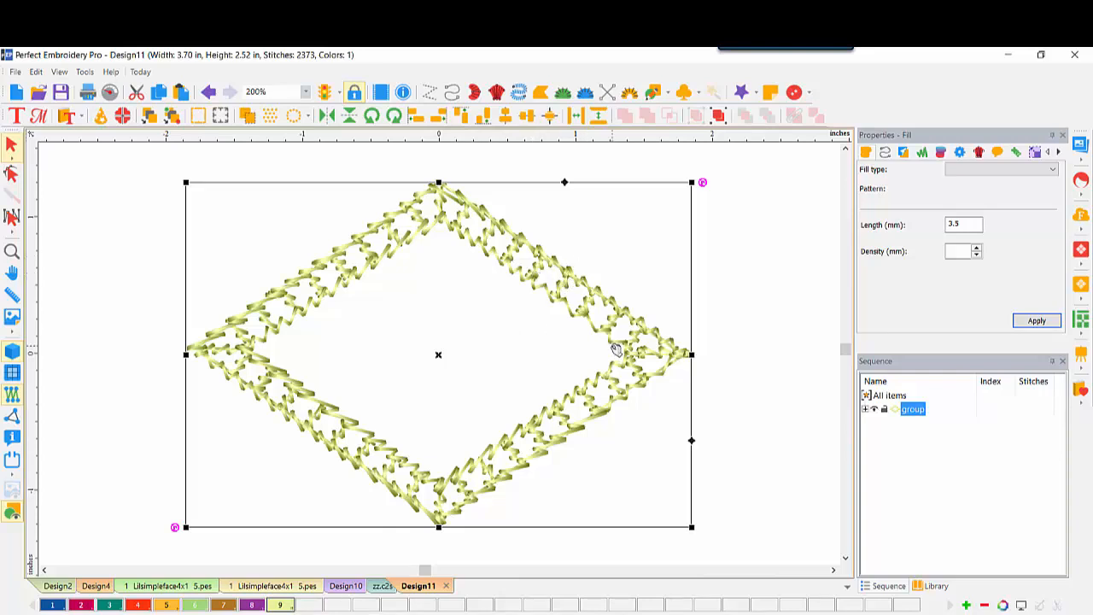
pyautogui.click(705, 518)
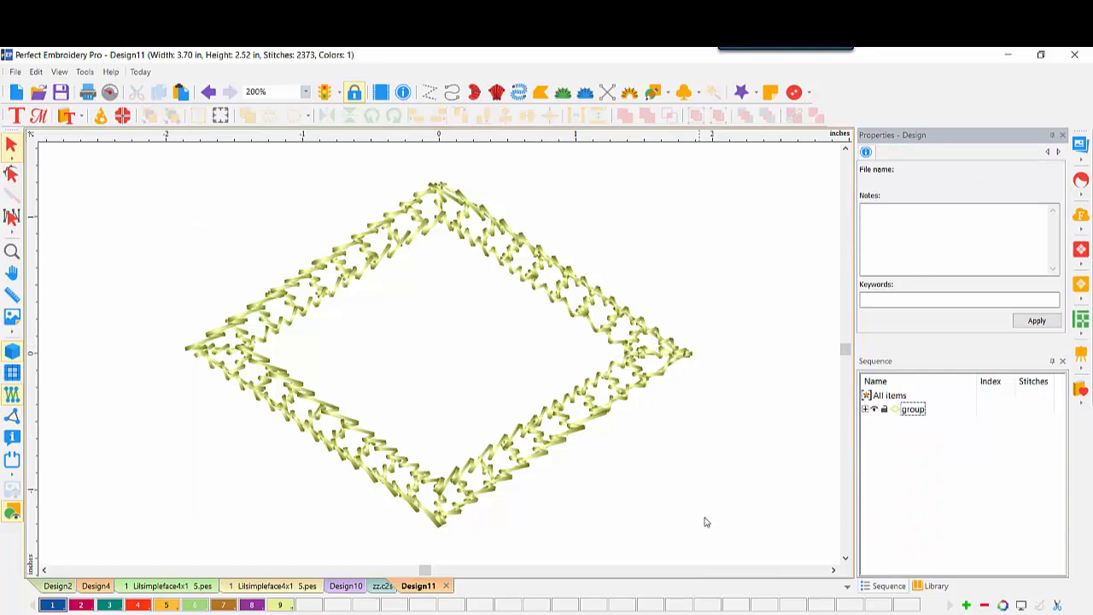
# Step: Ungroup the diamond frame and select its satin object at index 4 to inspect its fill properties
pyautogui.click(909, 410)
pyautogui.click(720, 115)
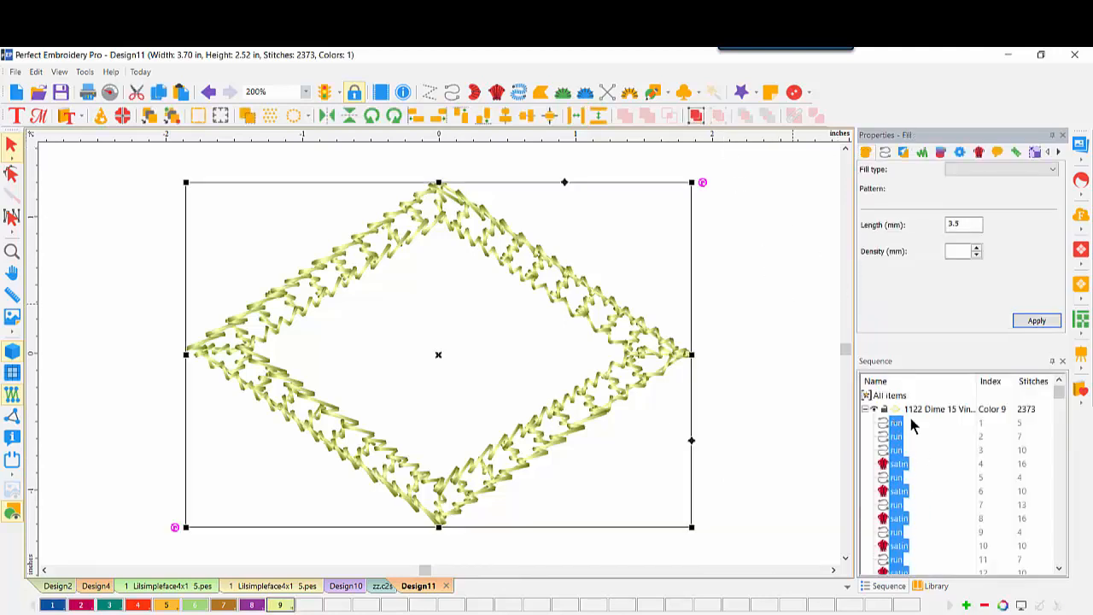
pyautogui.click(898, 466)
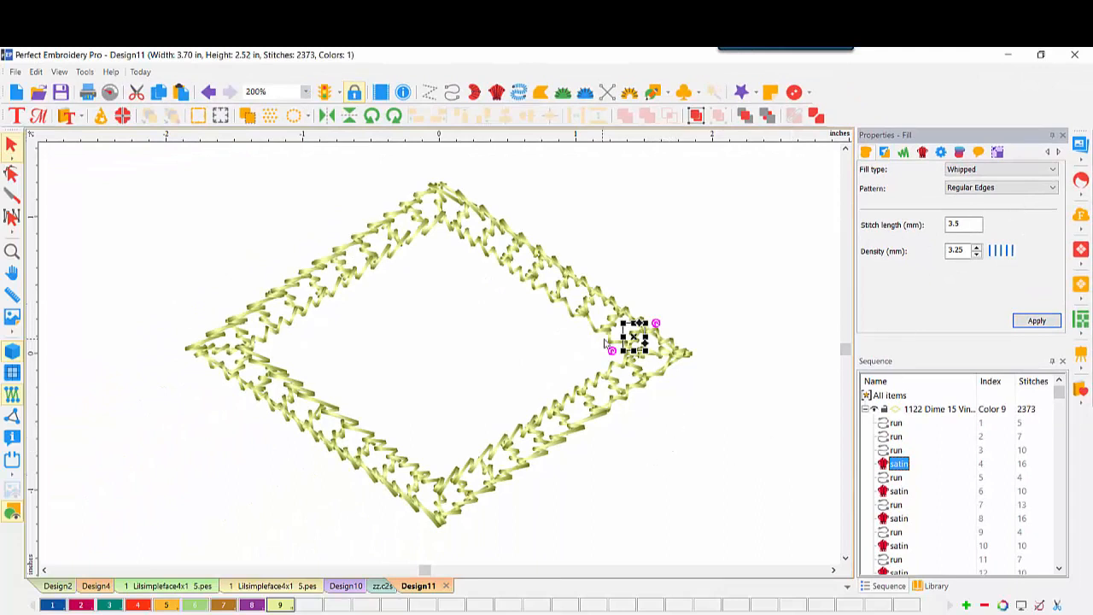
pyautogui.moveTo(889, 467)
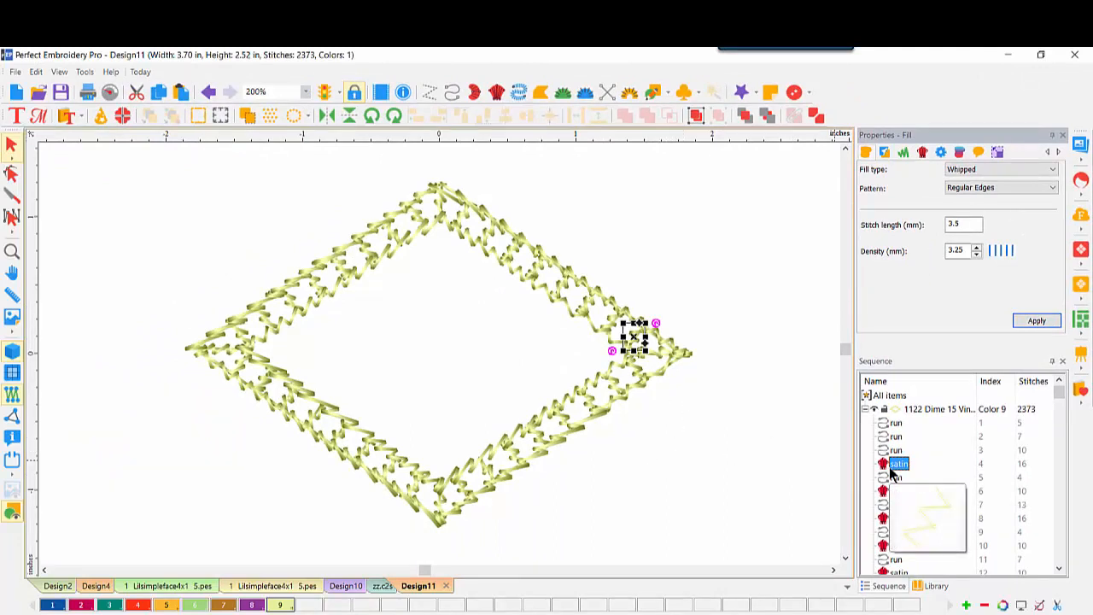
# Step: Filter the view so that only the frame's satin objects are shown
pyautogui.rightClick(683, 251)
pyautogui.moveTo(737, 254)
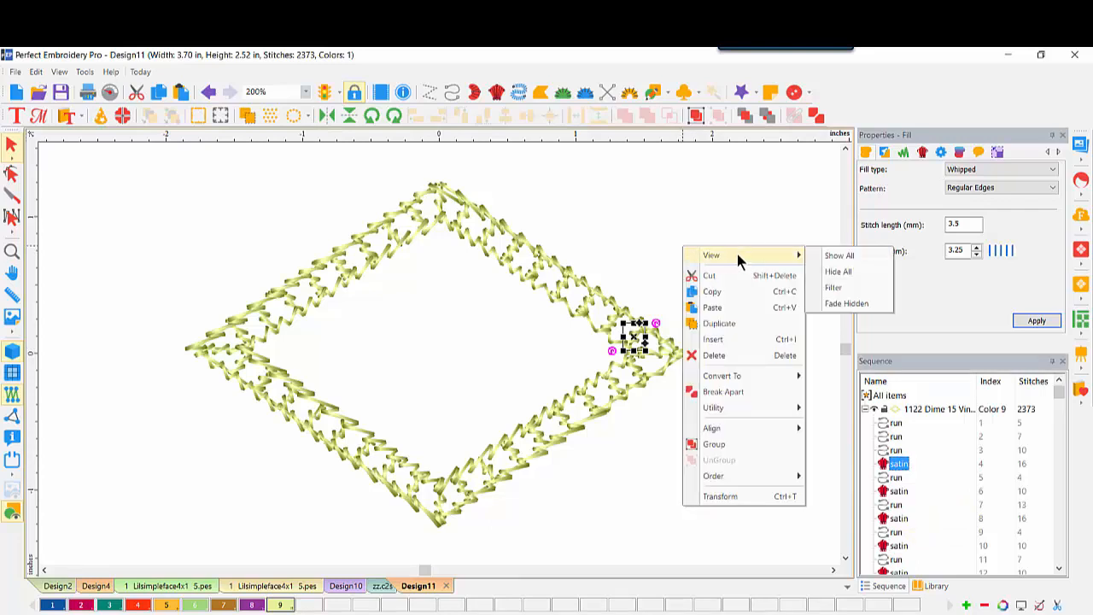
pyautogui.click(829, 289)
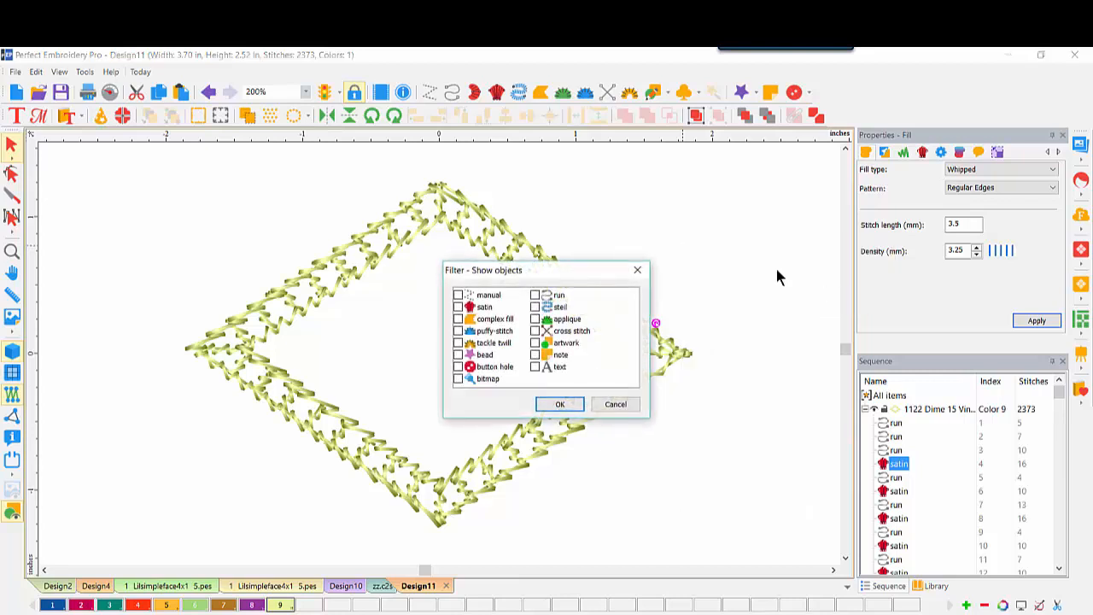
pyautogui.click(458, 306)
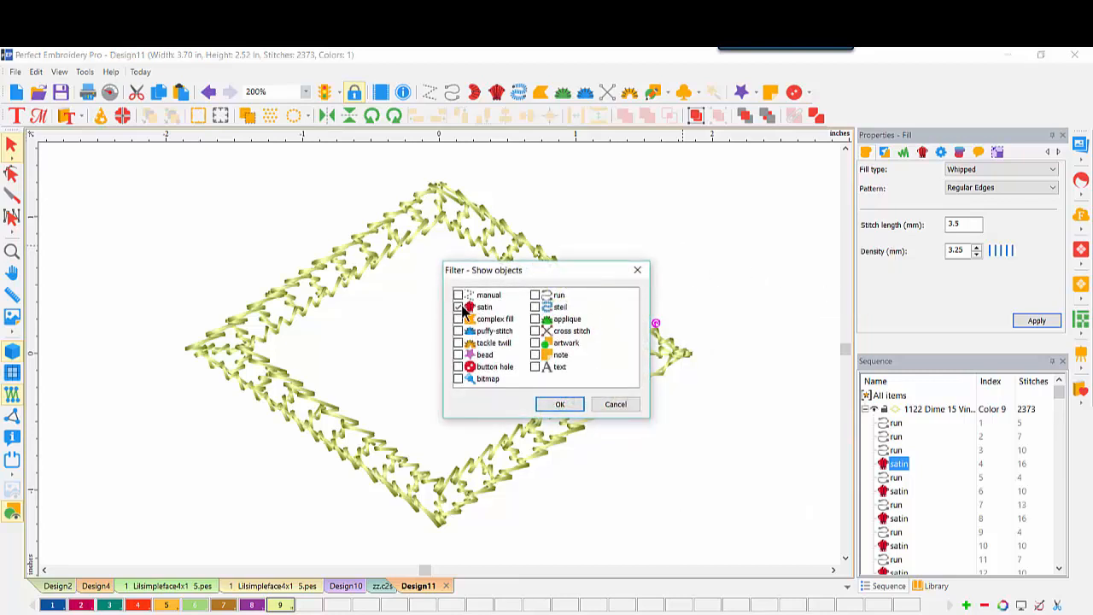
pyautogui.click(560, 403)
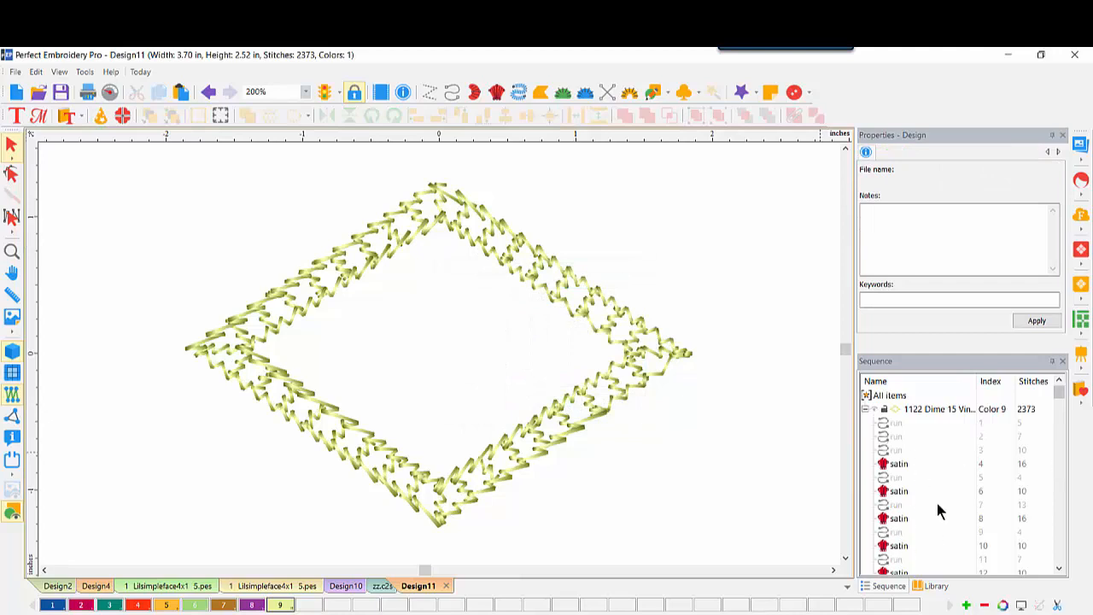
# Step: Select all the satin objects of the frame and set their whipped fill pattern to Irregular Edges
pyautogui.moveTo(151, 155); pyautogui.dragTo(736, 541)
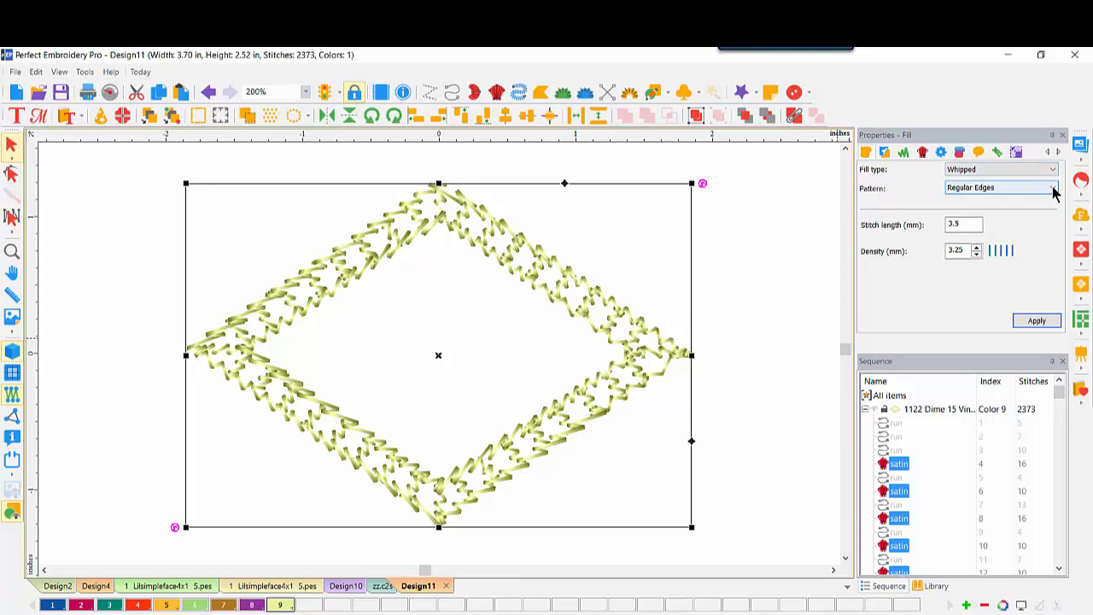
pyautogui.click(1053, 188)
pyautogui.click(1038, 212)
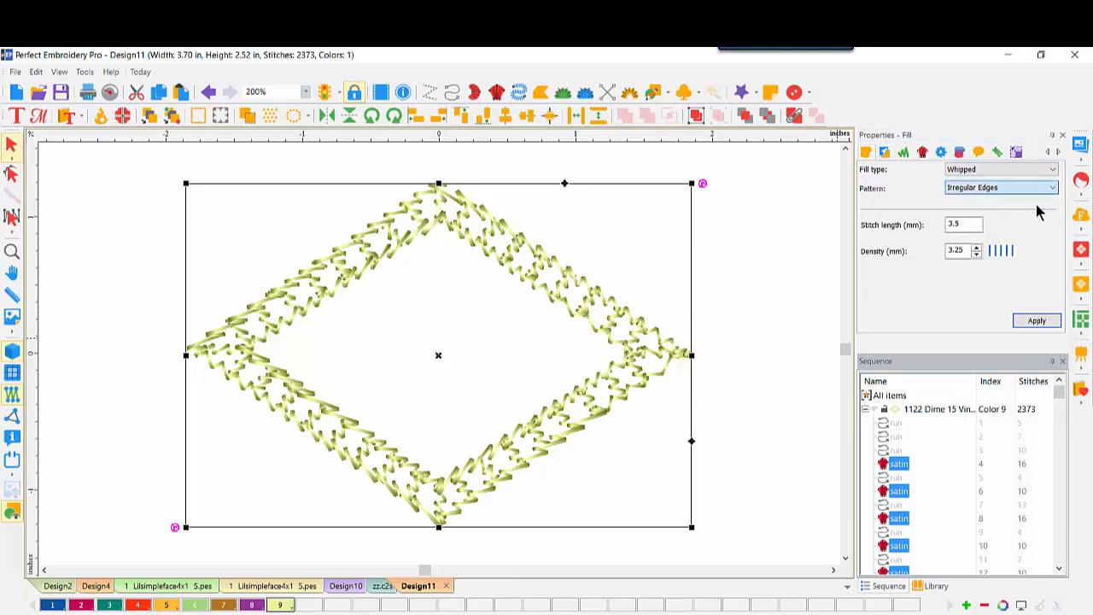
pyautogui.click(1035, 321)
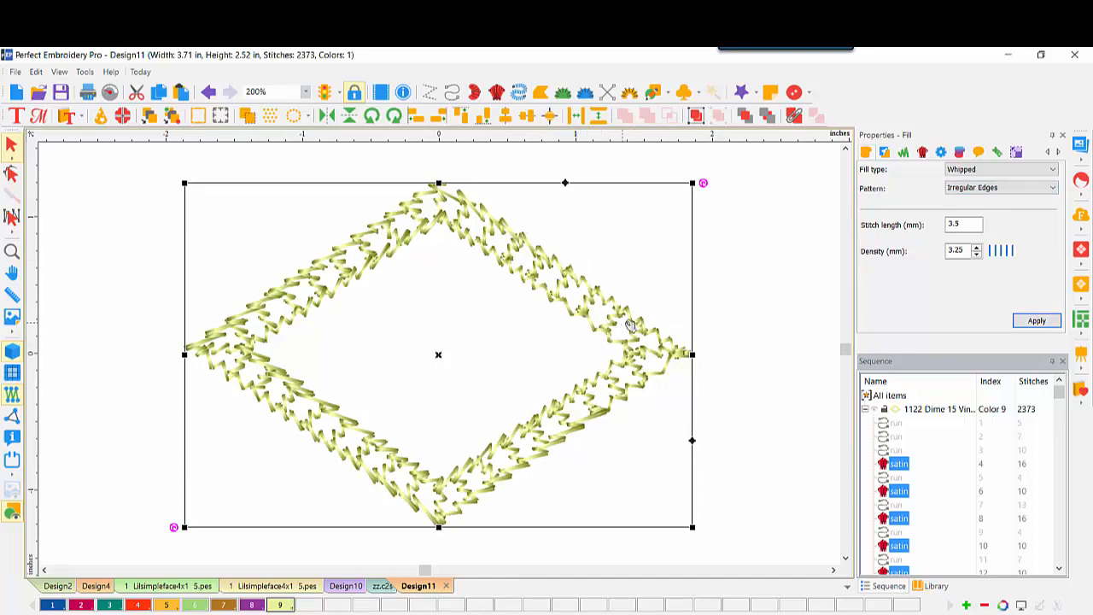
# Step: Show all objects of the design again, including the filtered-out run stitches
pyautogui.rightClick(740, 257)
pyautogui.moveTo(787, 268)
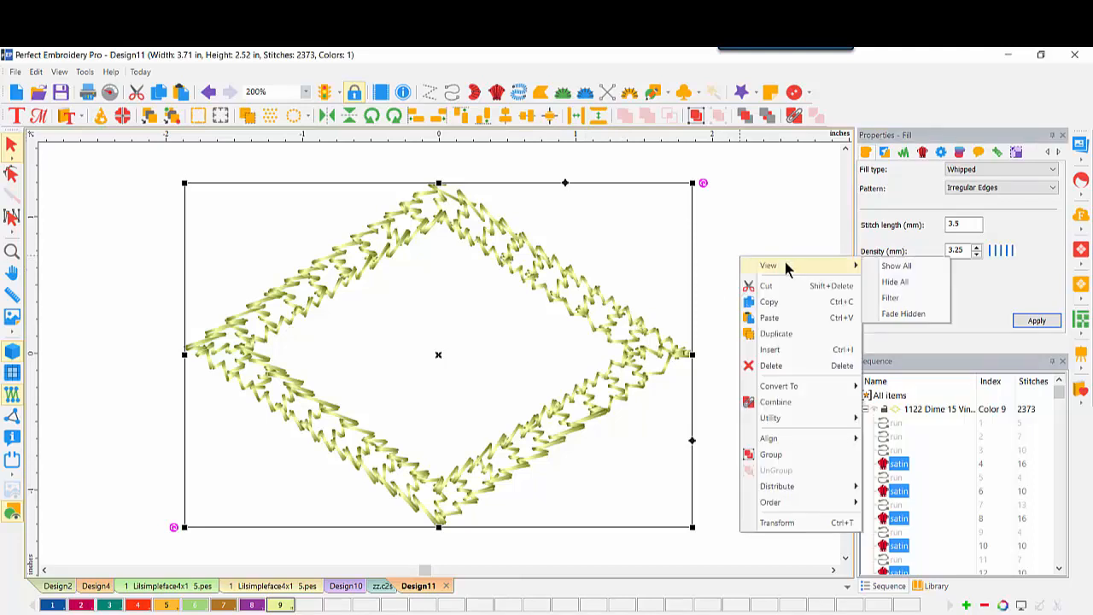
pyautogui.click(894, 267)
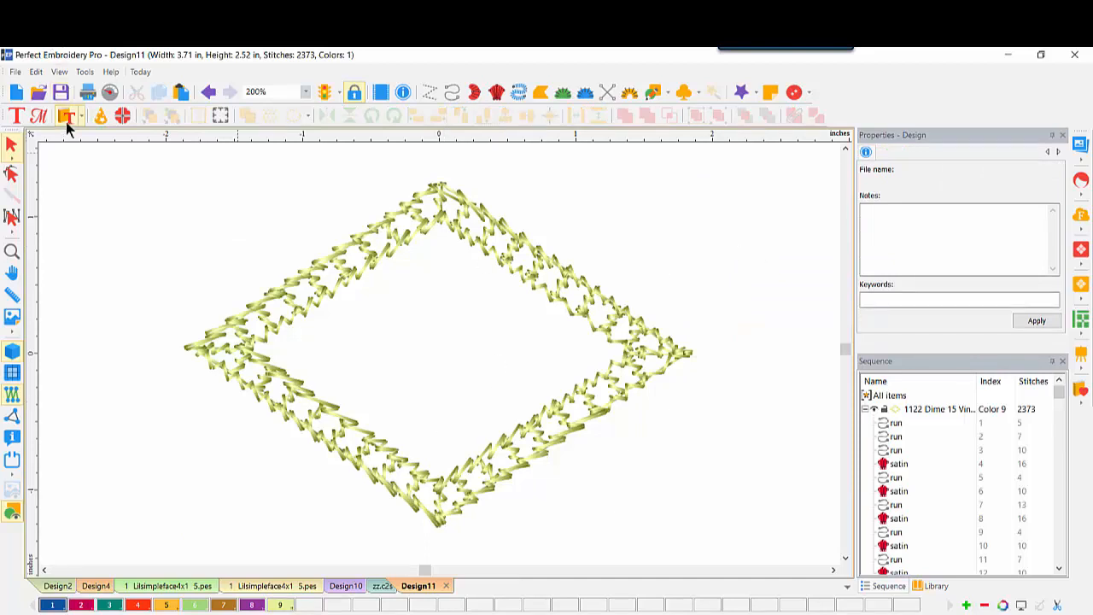
# Step: Add an ABC monogram in the Fishtail font and move it to the middle of the diamond frame
pyautogui.click(38, 118)
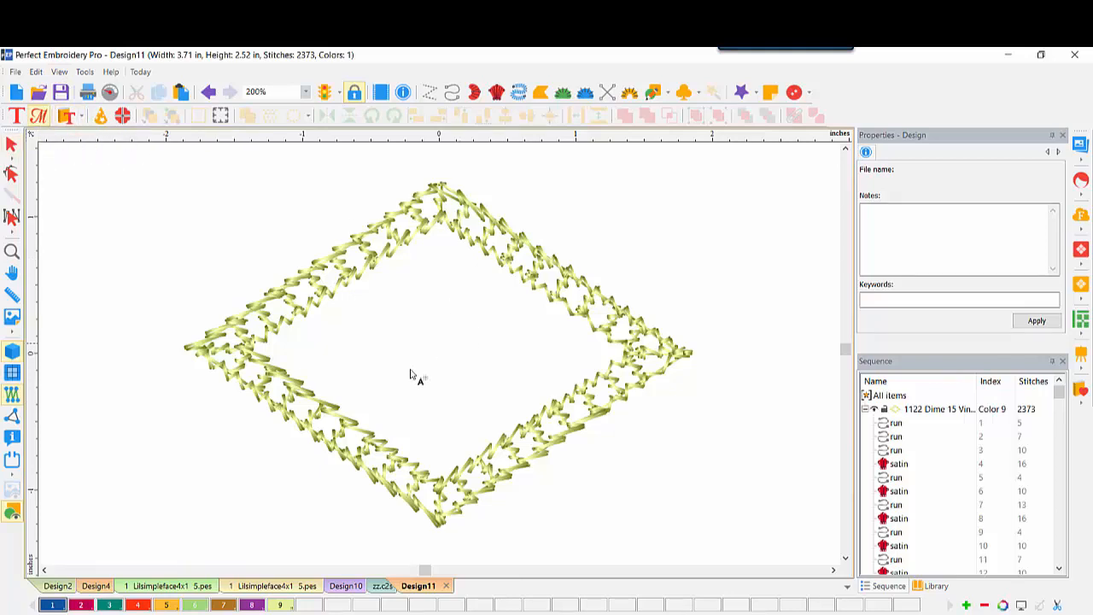
pyautogui.click(435, 374)
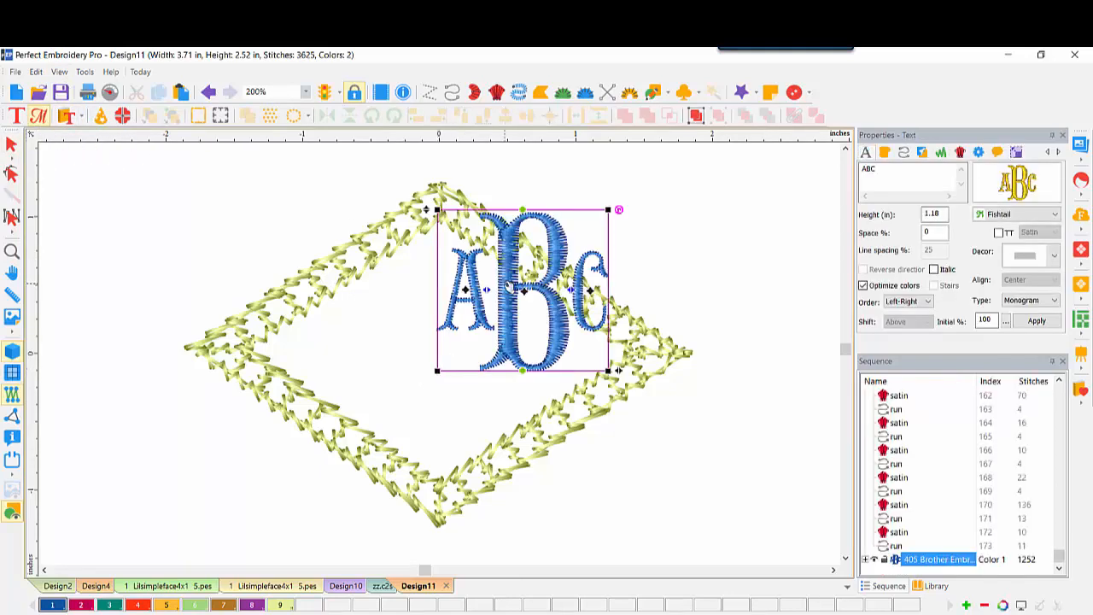
pyautogui.moveTo(511, 285); pyautogui.dragTo(429, 335)
pyautogui.press('Escape')
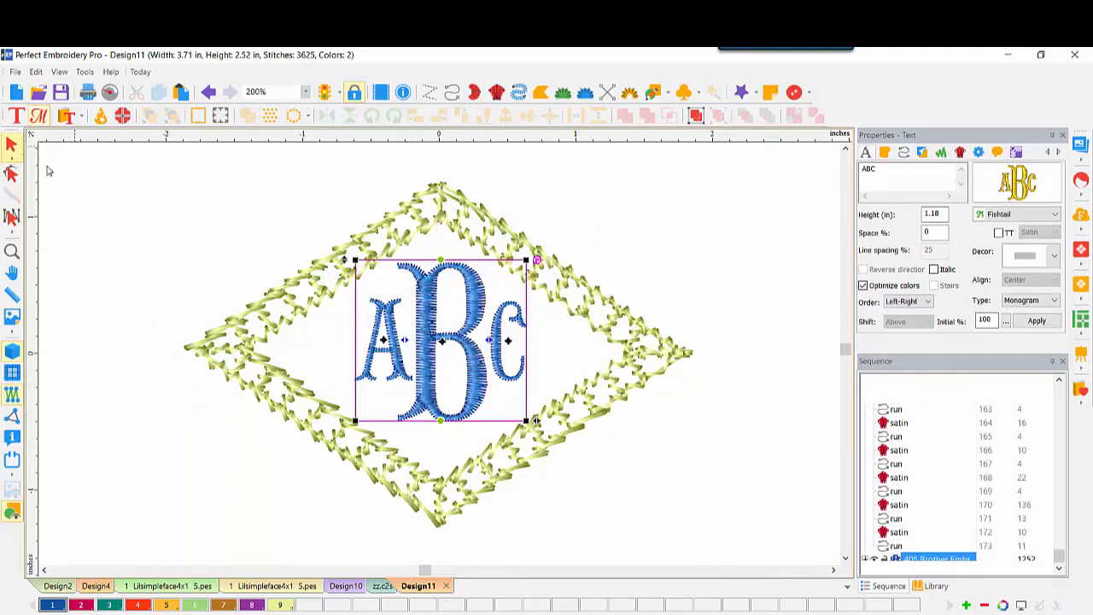
pyautogui.click(112, 205)
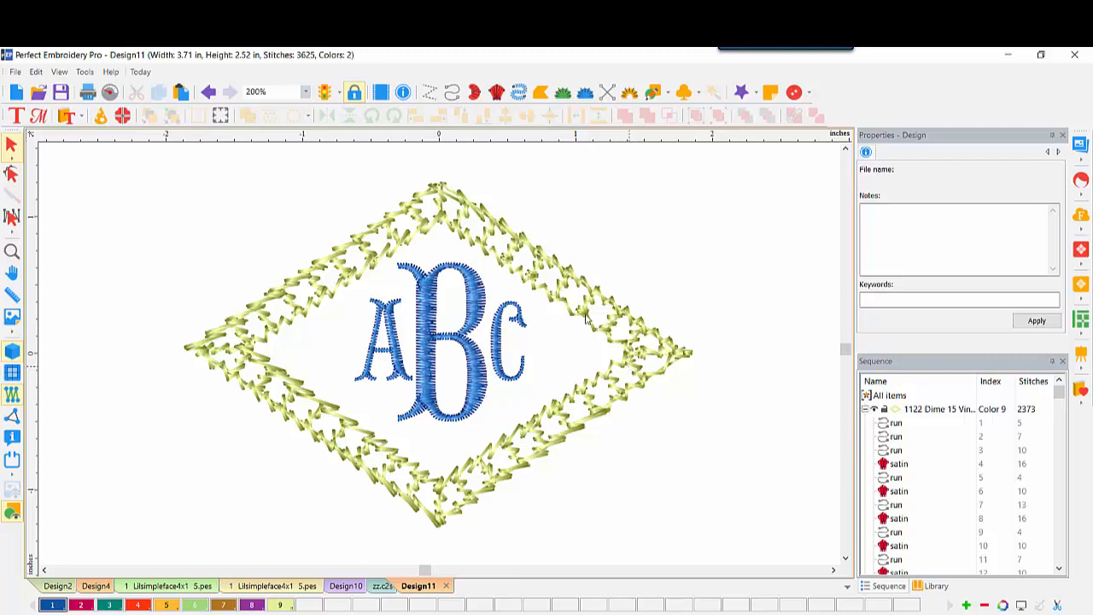
# Step: Create a new design and insert the flying geese motif An40024 from the catalog
pyautogui.click(19, 94)
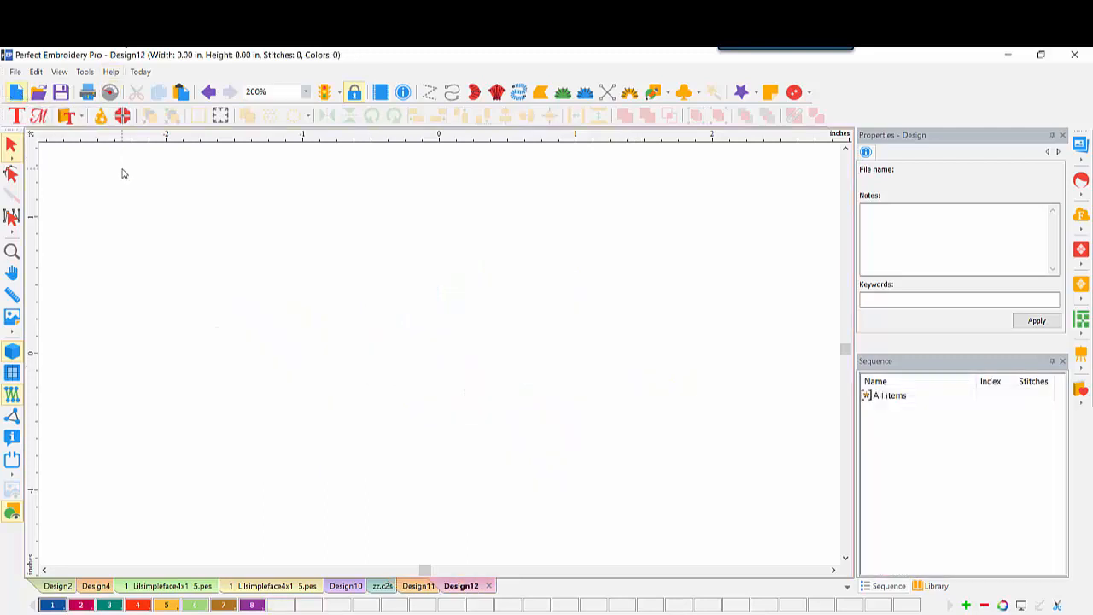
pyautogui.click(66, 116)
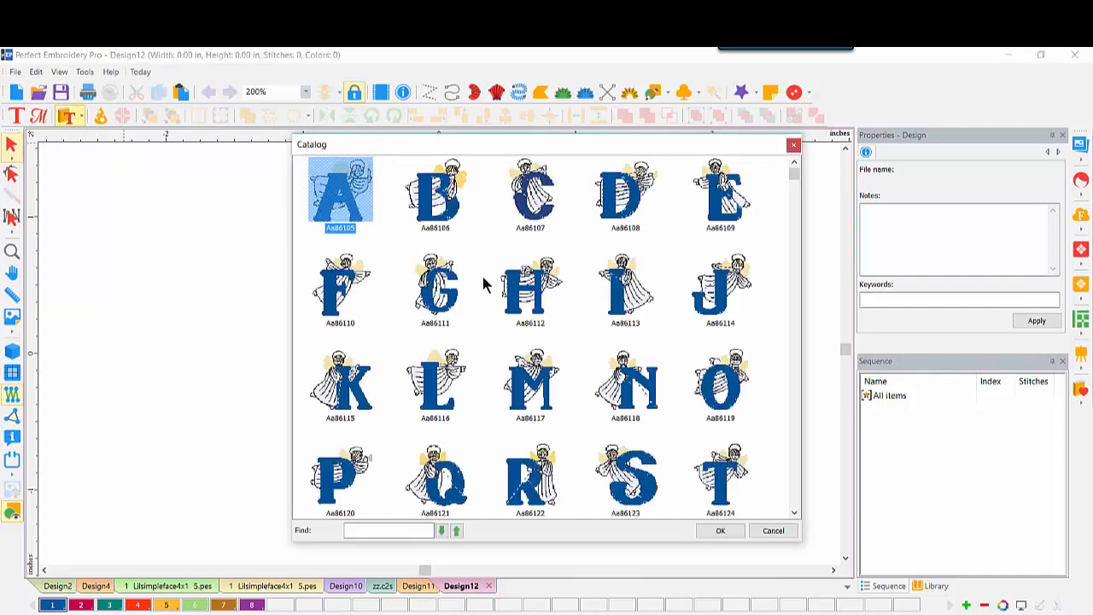
pyautogui.click(794, 398)
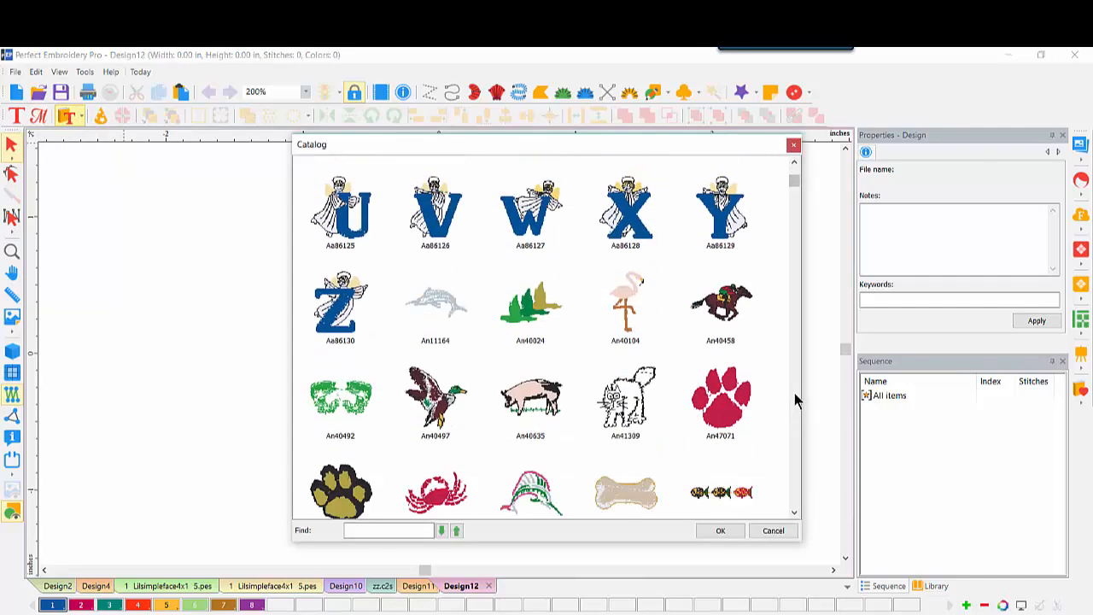
pyautogui.doubleClick(532, 306)
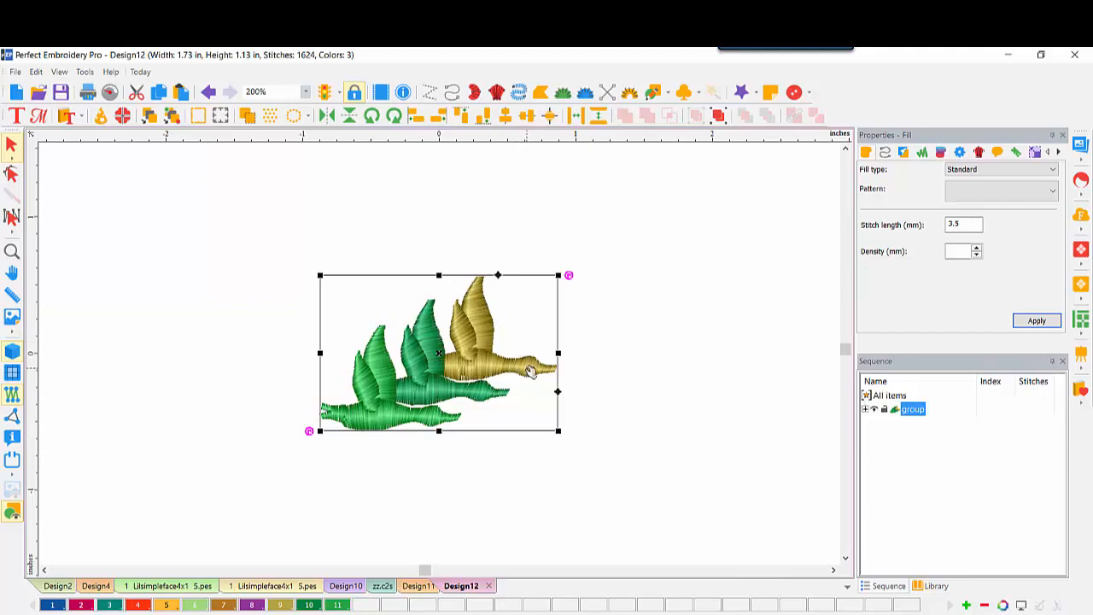
# Step: Ungroup the flying geese motif and change the middle goose to the special style Vintage 15
pyautogui.click(719, 118)
pyautogui.click(759, 427)
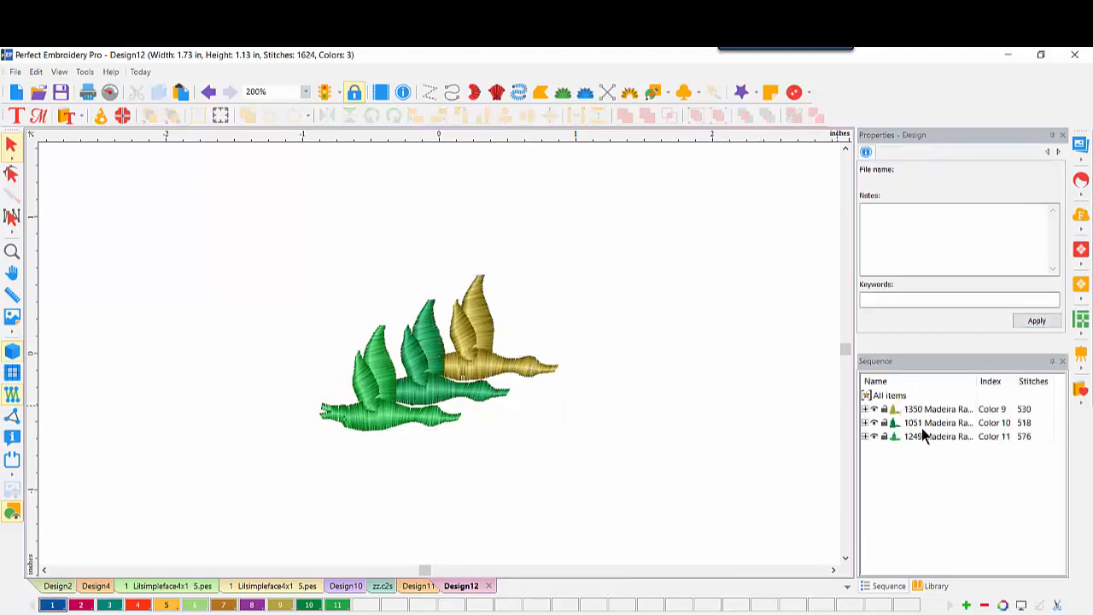
pyautogui.click(921, 423)
pyautogui.rightClick(442, 377)
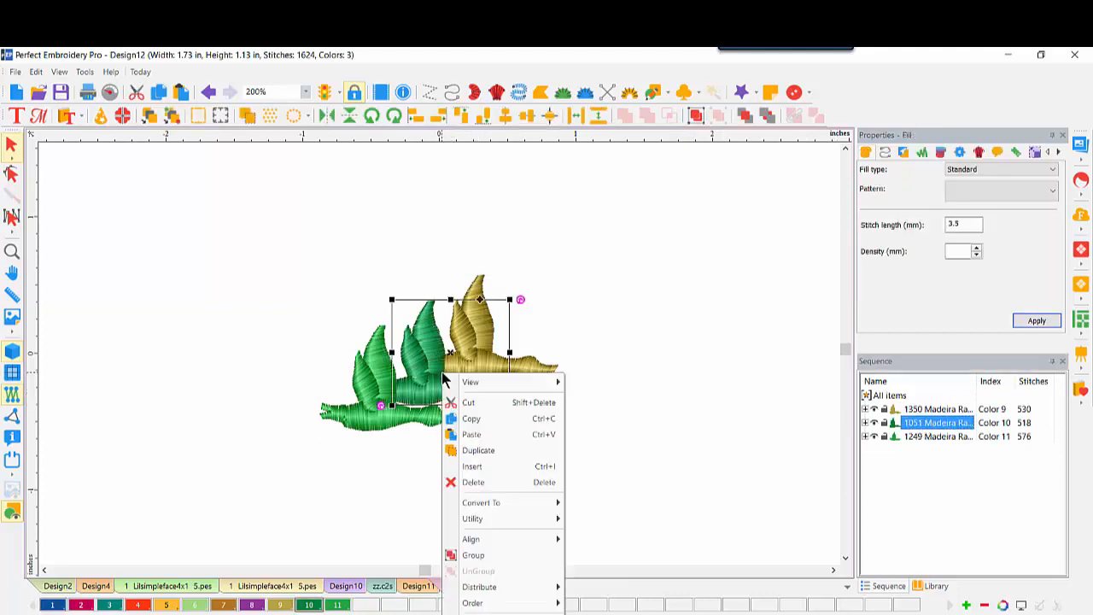
pyautogui.moveTo(519, 525)
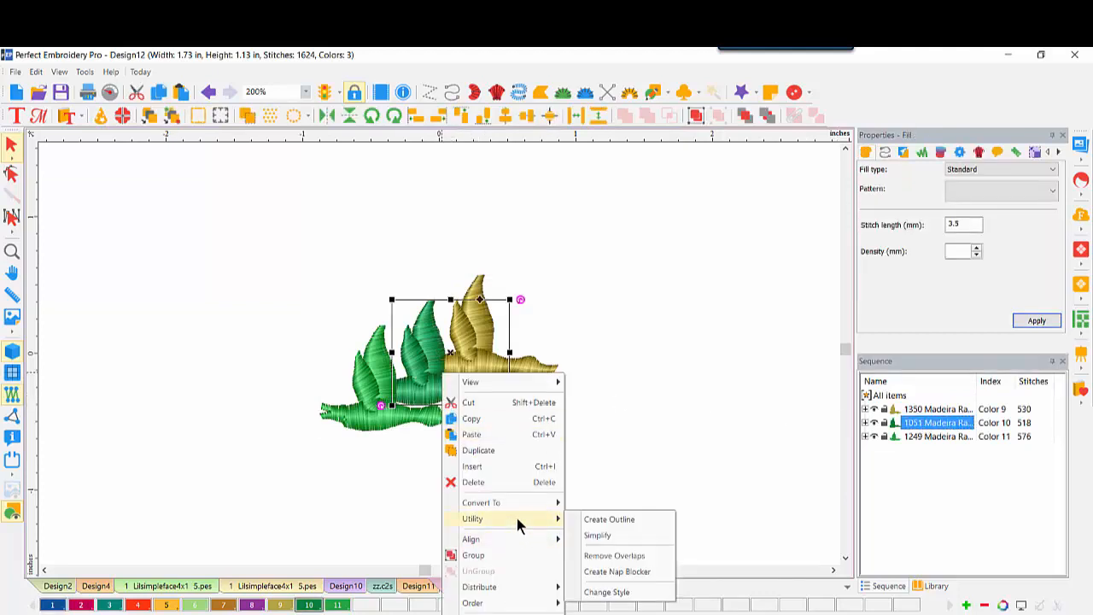
pyautogui.click(599, 592)
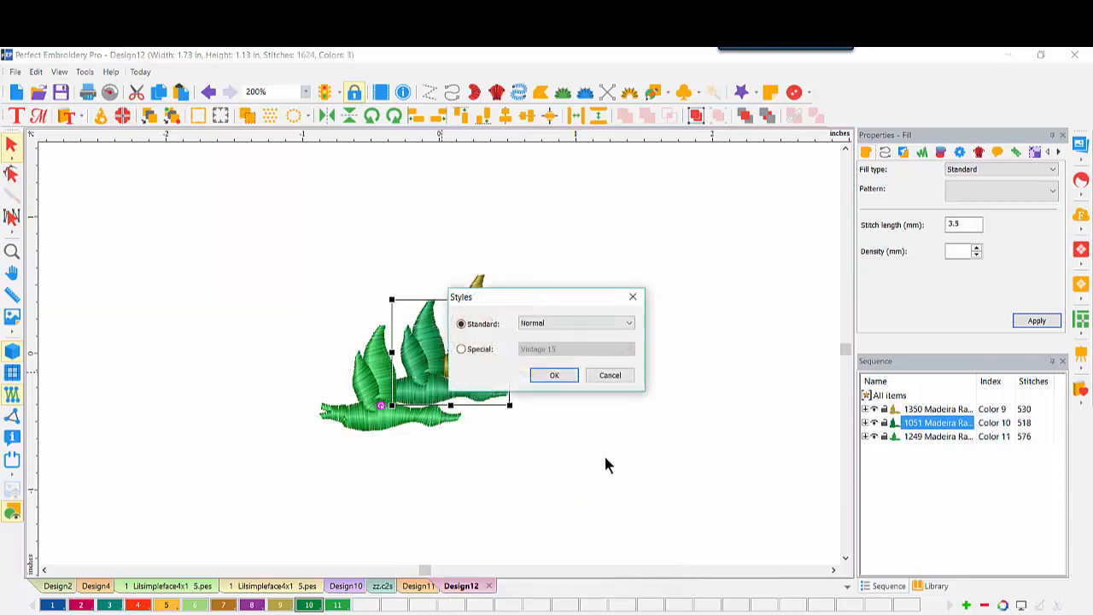
pyautogui.click(461, 349)
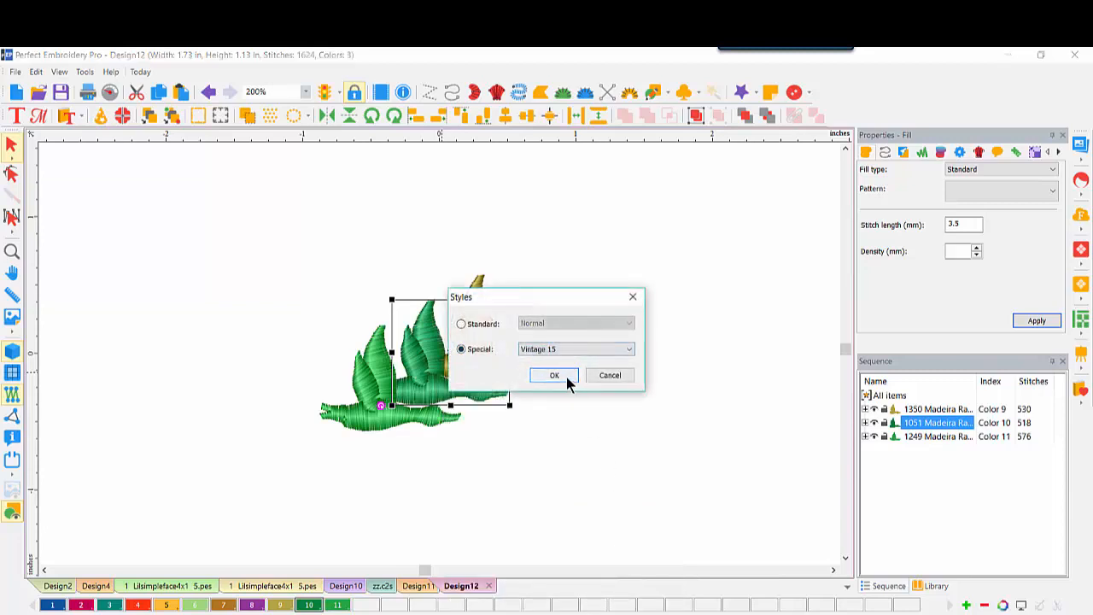
pyautogui.click(566, 376)
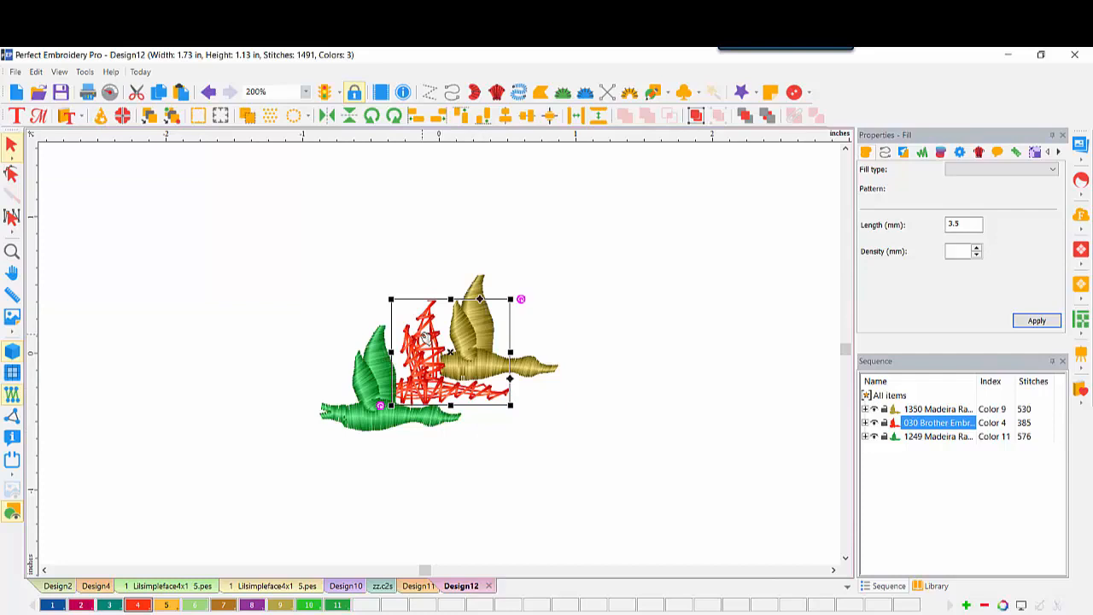
pyautogui.click(602, 297)
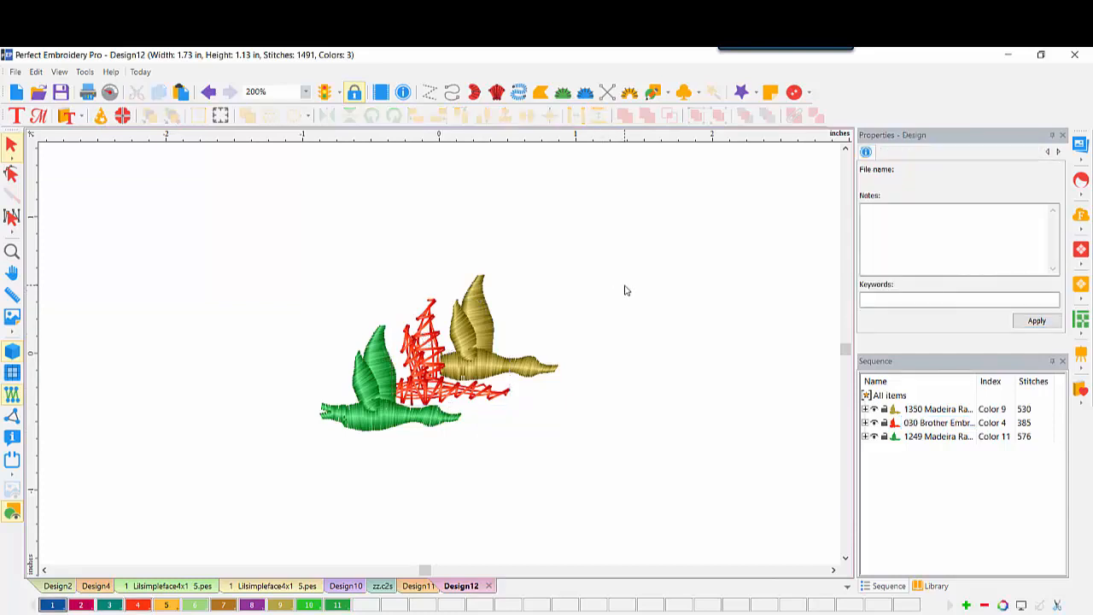
# Step: Filter the view of the geese design to show only its run objects
pyautogui.rightClick(624, 290)
pyautogui.moveTo(648, 297)
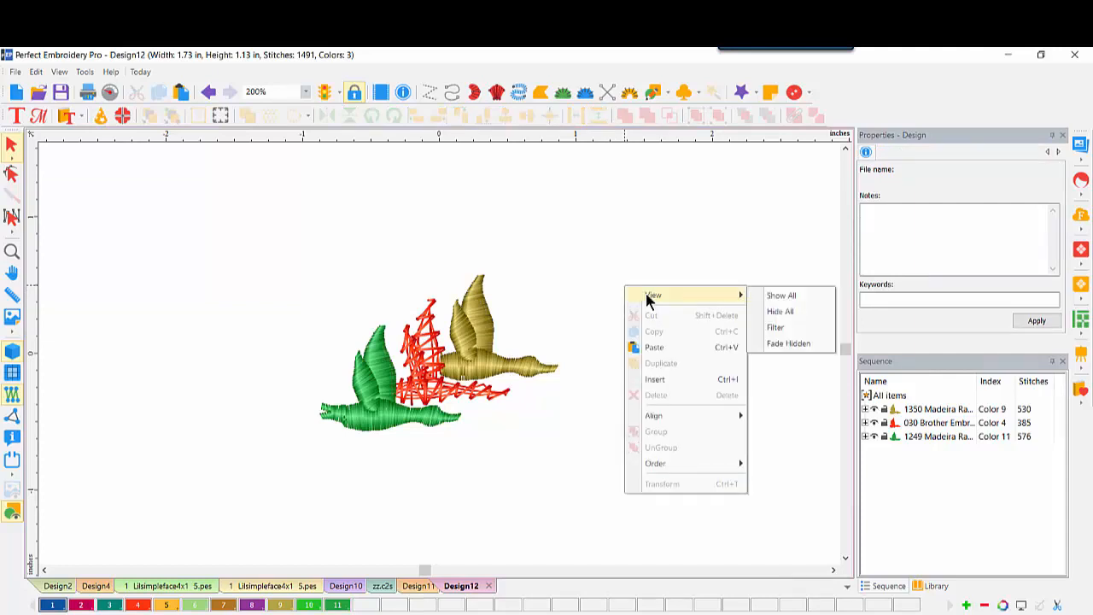
pyautogui.click(776, 328)
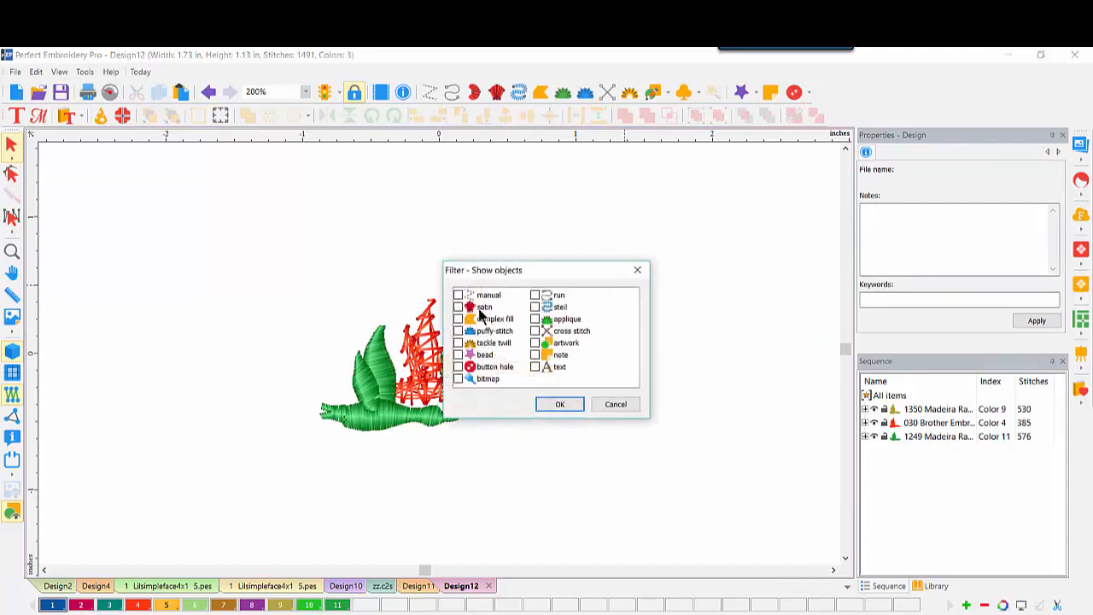
pyautogui.click(535, 295)
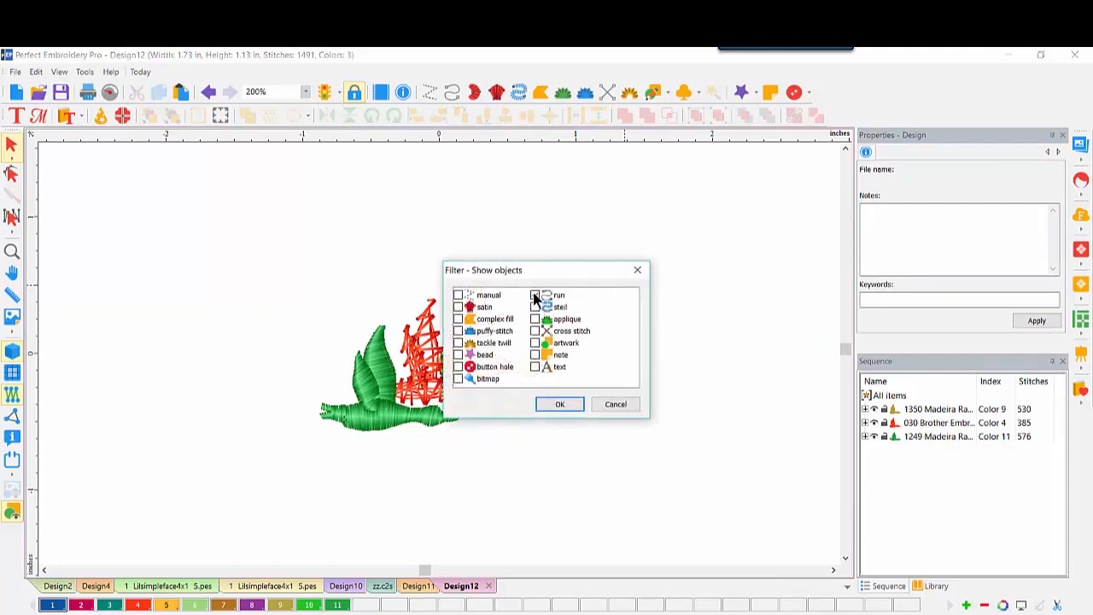
pyautogui.click(560, 403)
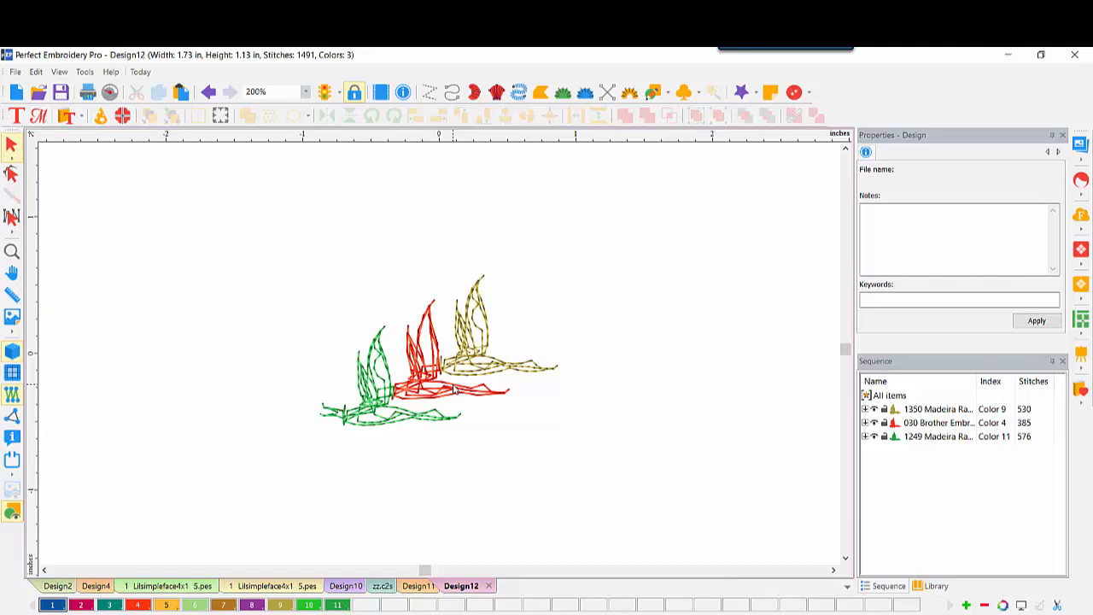
# Step: Show all objects of the geese design again and compare it with the diamond monogram in Design11
pyautogui.rightClick(628, 322)
pyautogui.moveTo(716, 330)
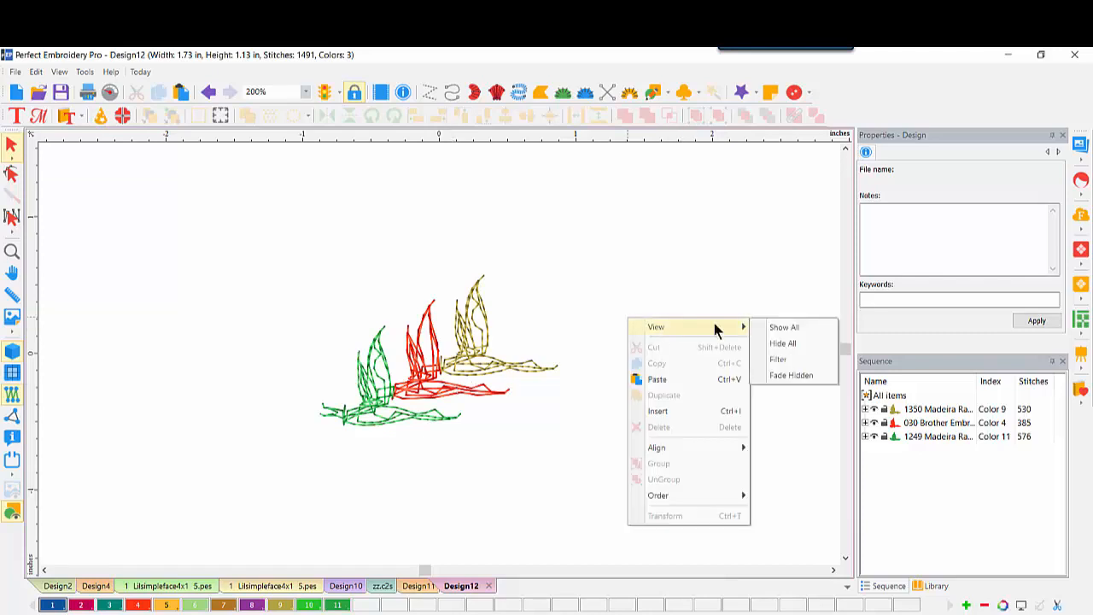
pyautogui.click(790, 327)
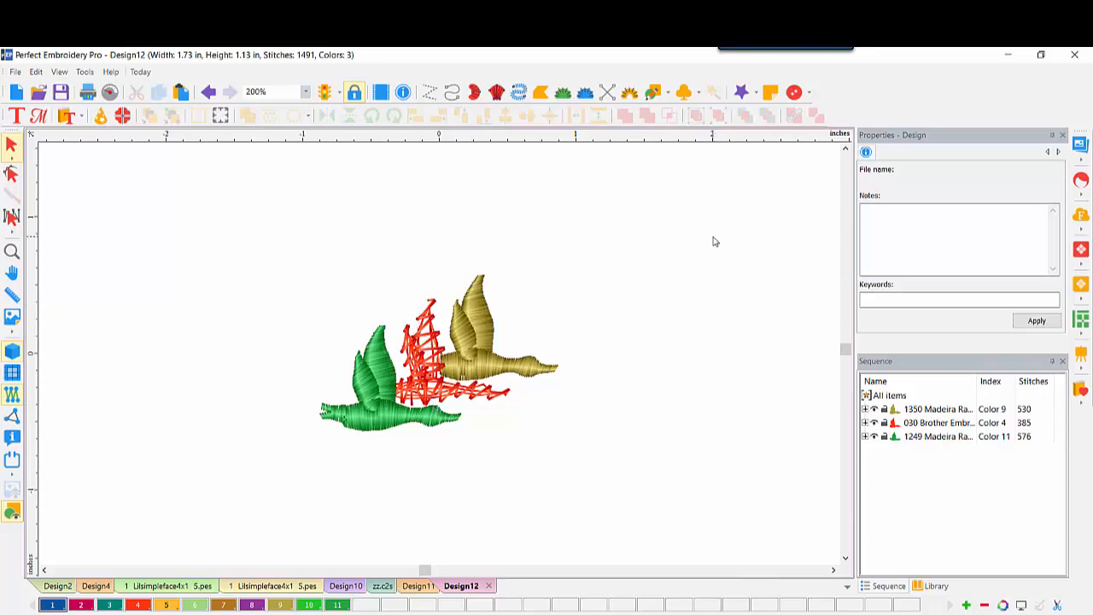
pyautogui.click(418, 586)
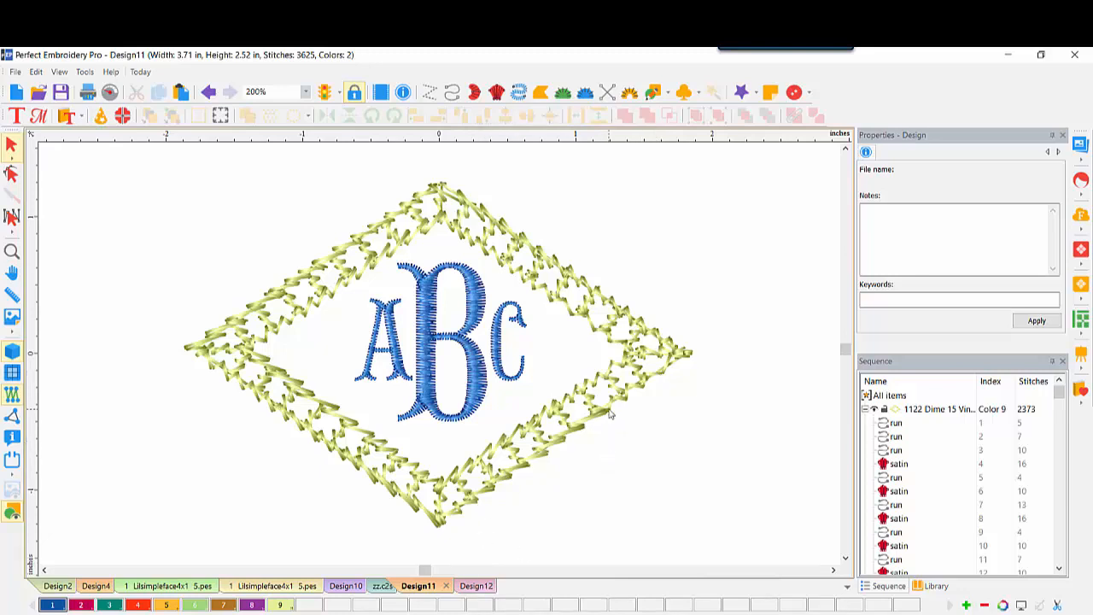
pyautogui.click(480, 587)
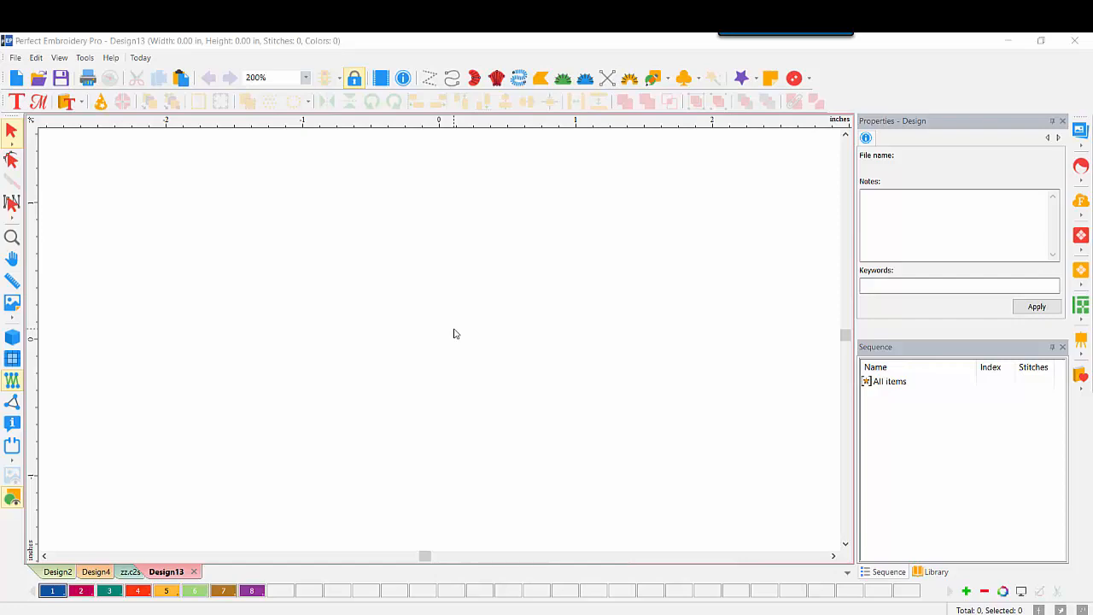
# Step: Draw two artwork rectangles in the empty design: a wide one about 1.6 in across and a narrow one about 1.4 in tall
pyautogui.moveTo(403, 613)
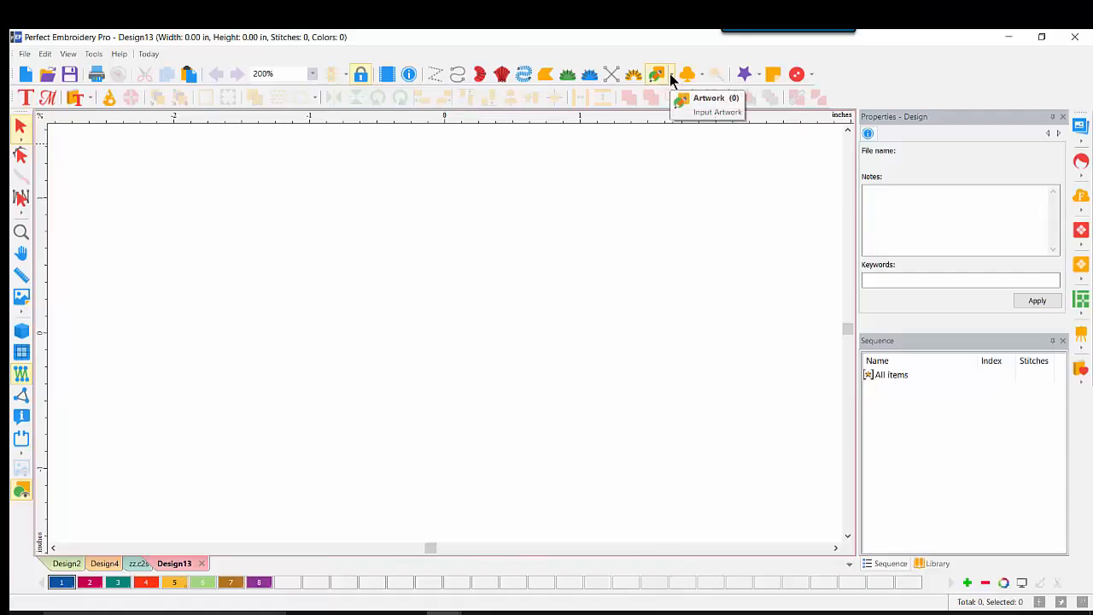
pyautogui.click(670, 74)
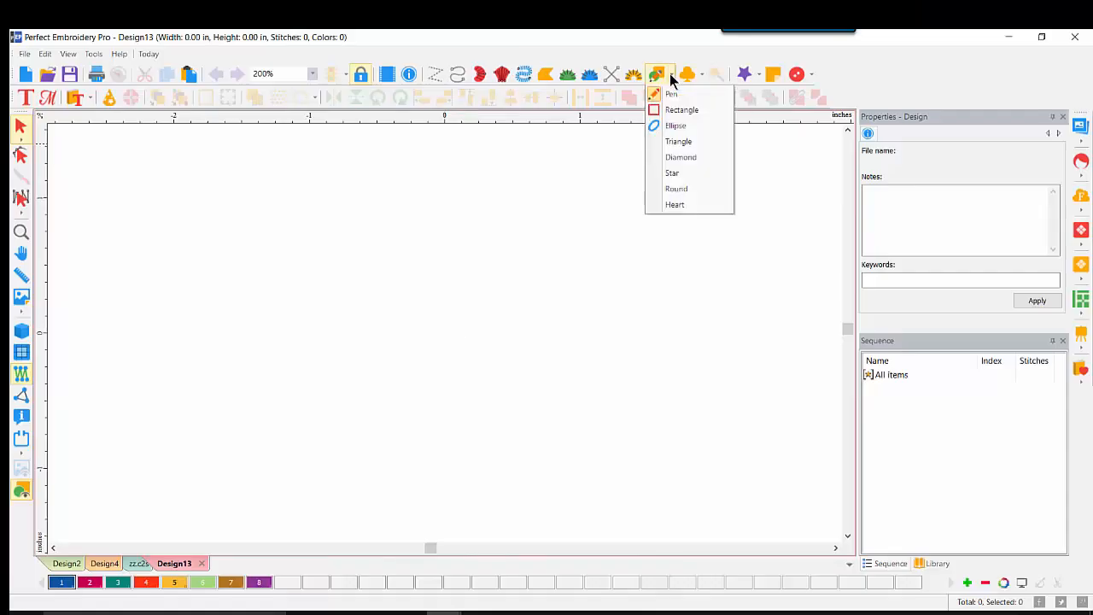
pyautogui.click(679, 108)
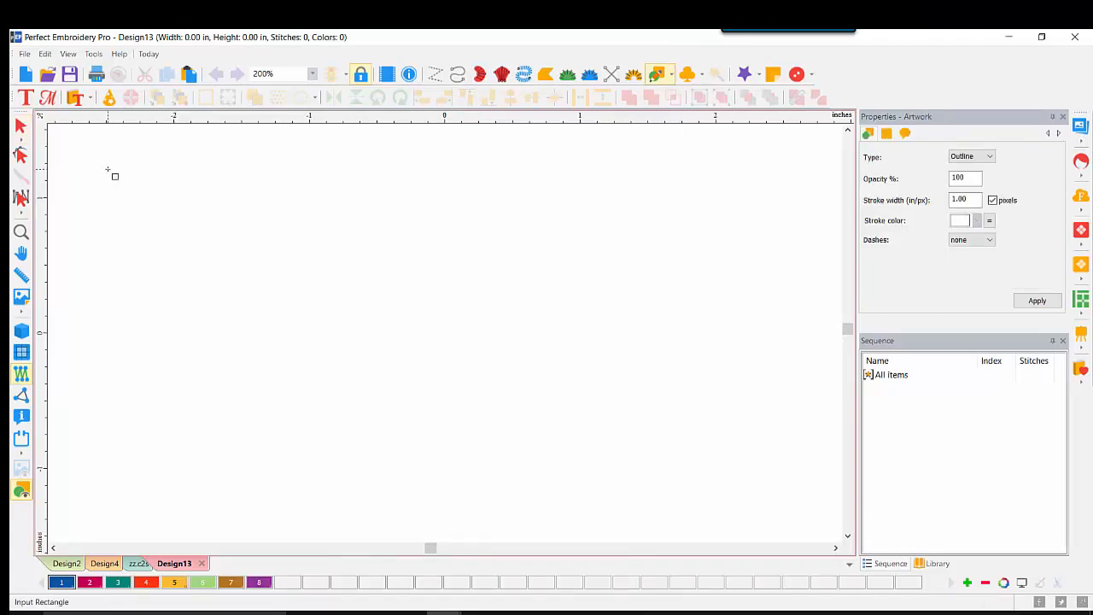
pyautogui.moveTo(107, 170)
pyautogui.mouseDown()
pyautogui.moveTo(261, 278)
pyautogui.moveTo(324, 274)
pyautogui.mouseUp()
pyautogui.moveTo(364, 179)
pyautogui.mouseDown()
pyautogui.moveTo(363, 353)
pyautogui.moveTo(427, 369)
pyautogui.mouseUp()
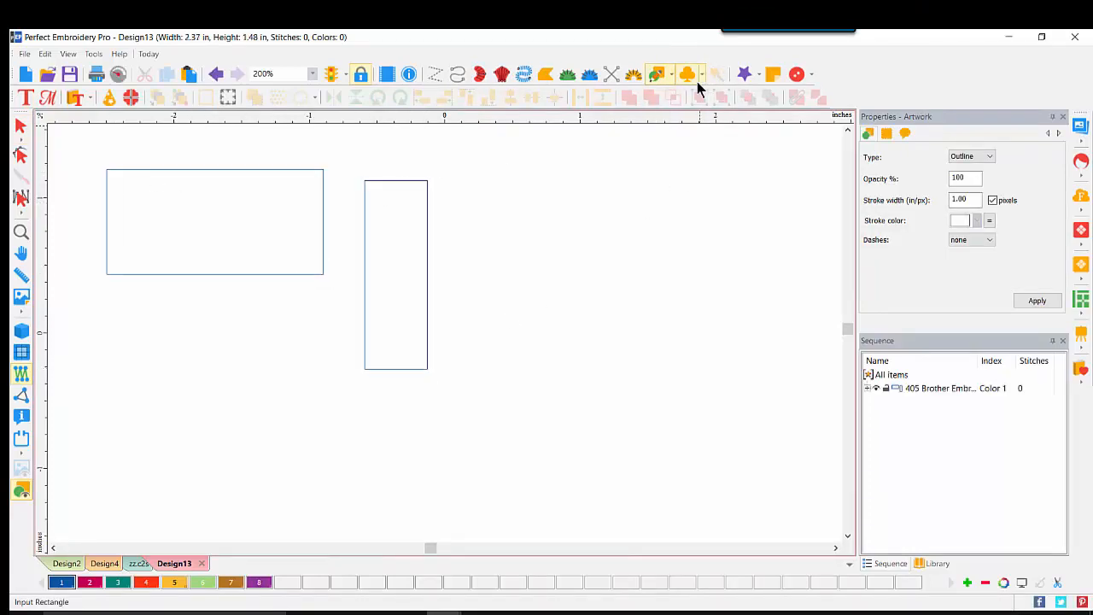
# Step: Draw two artwork triangles beside the rectangles: an upright one about 0.9 in tall and a flat inverted one about 1 in wide
pyautogui.click(681, 77)
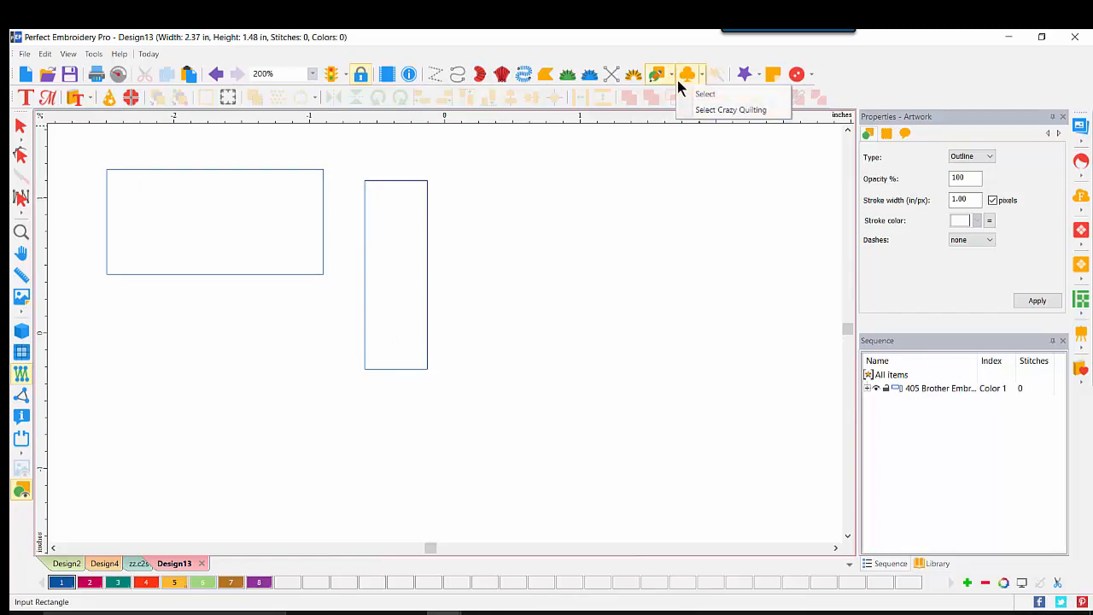
pyautogui.click(671, 79)
pyautogui.click(668, 142)
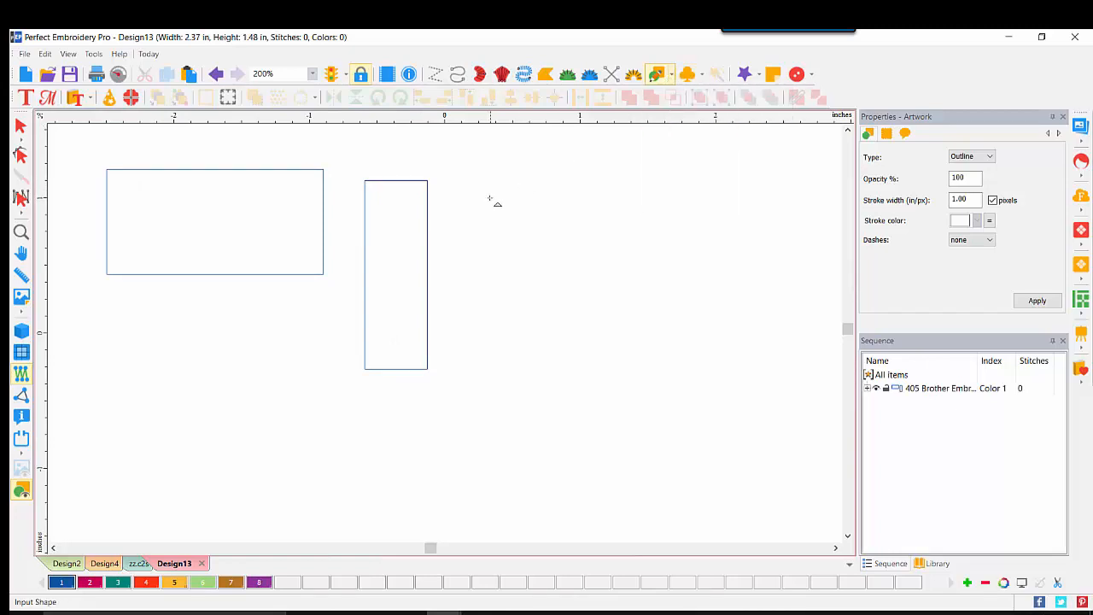
pyautogui.moveTo(489, 198); pyautogui.dragTo(584, 318)
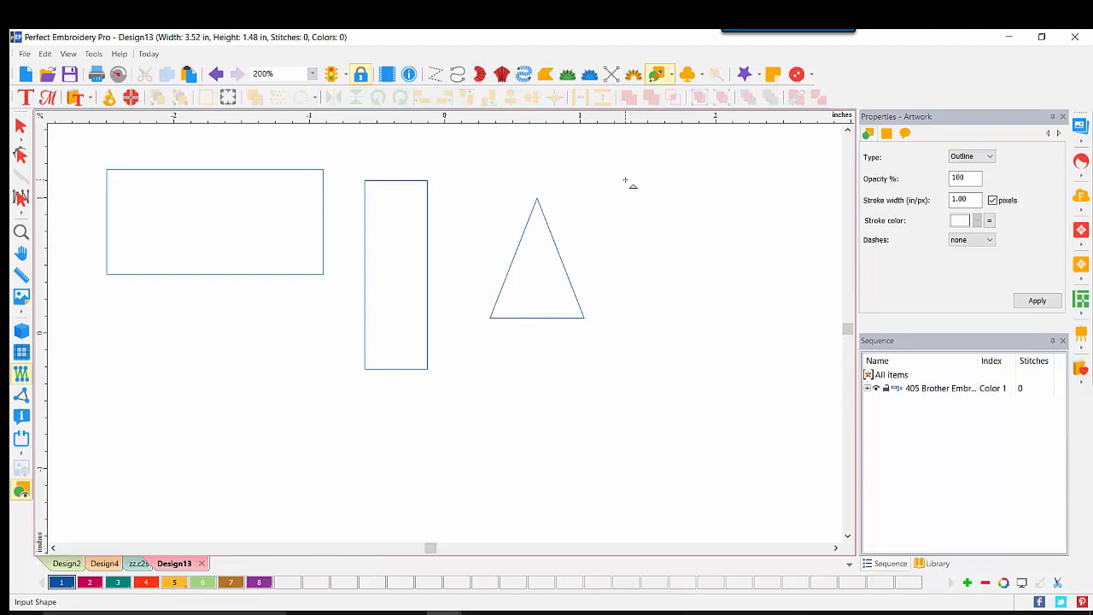
pyautogui.moveTo(625, 181); pyautogui.dragTo(768, 148)
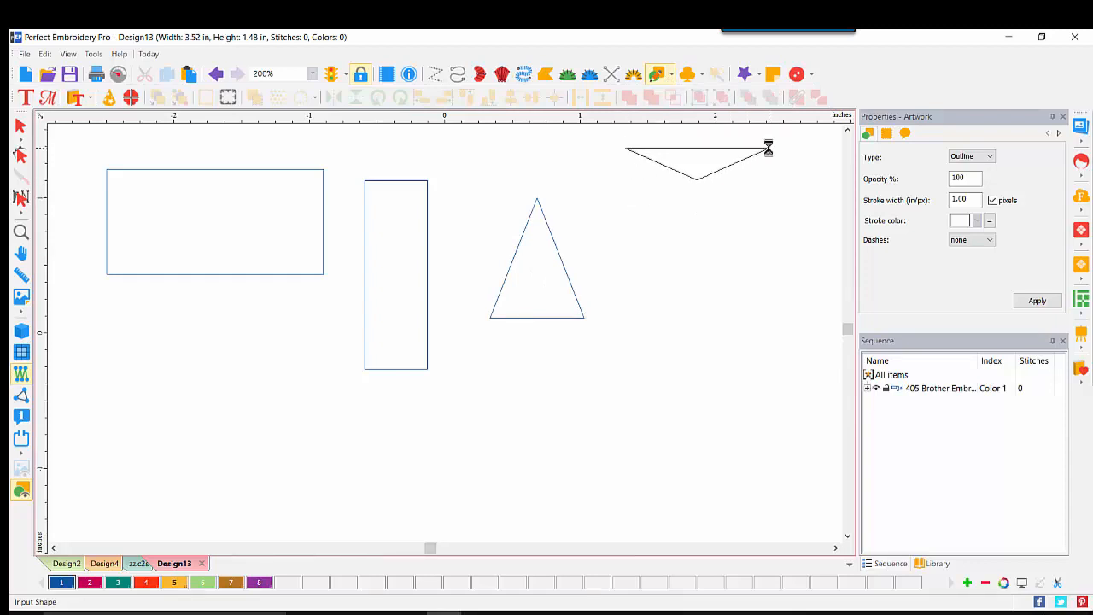
# Step: Draw an artwork star about 1 in across below the inverted triangle
pyautogui.click(674, 76)
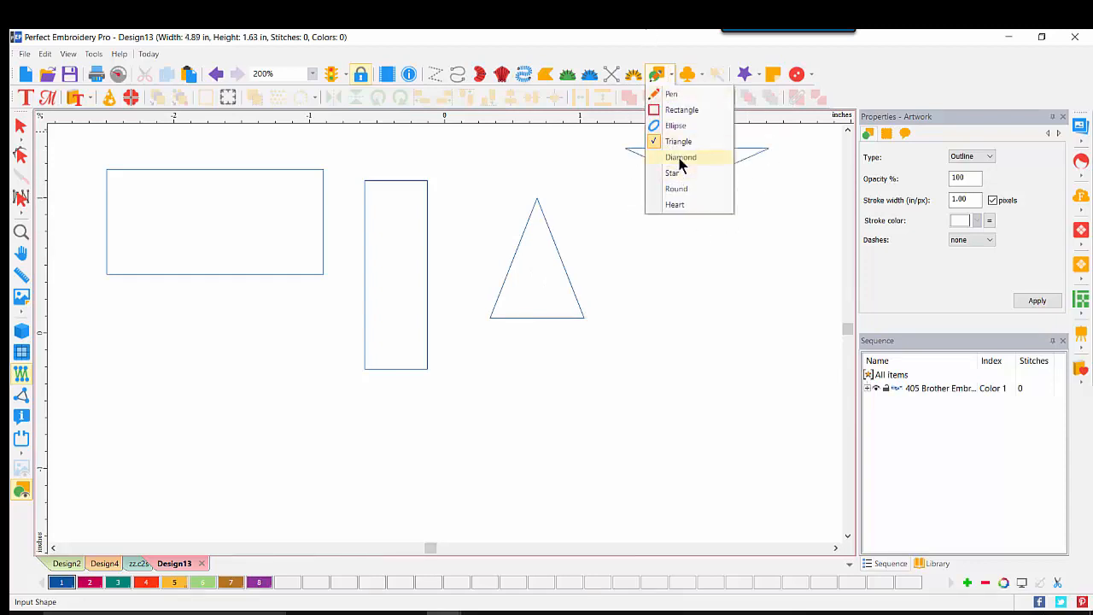
pyautogui.click(680, 182)
pyautogui.moveTo(628, 233); pyautogui.dragTo(763, 371)
# Step: Draw two artwork hearts below the rectangles: a regular one about 0.8 in wide and a flattened one about 1.4 in wide
pyautogui.click(672, 76)
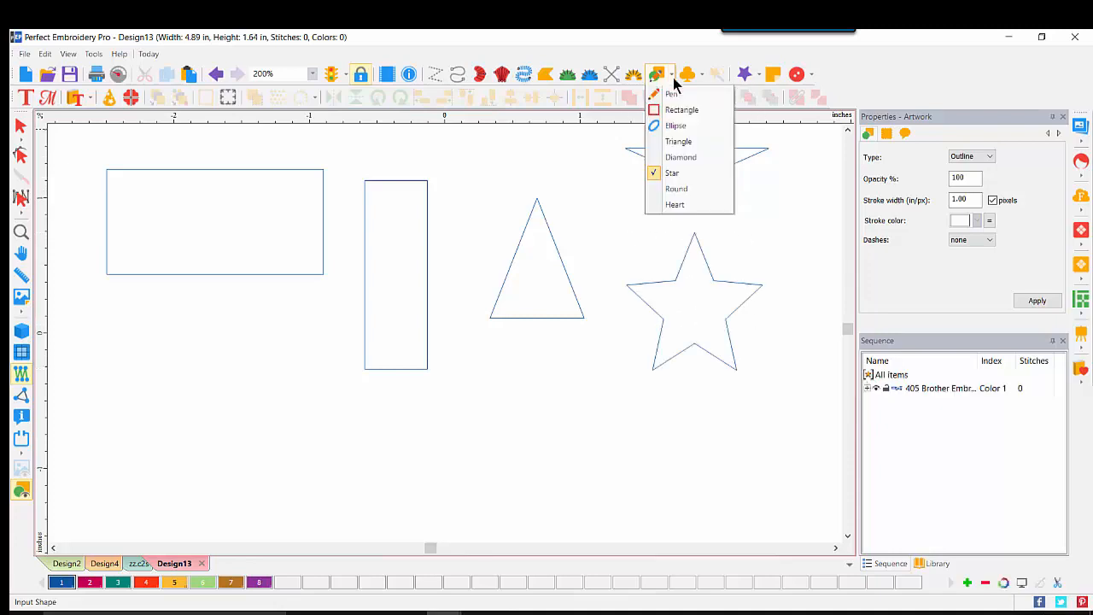
pyautogui.click(674, 204)
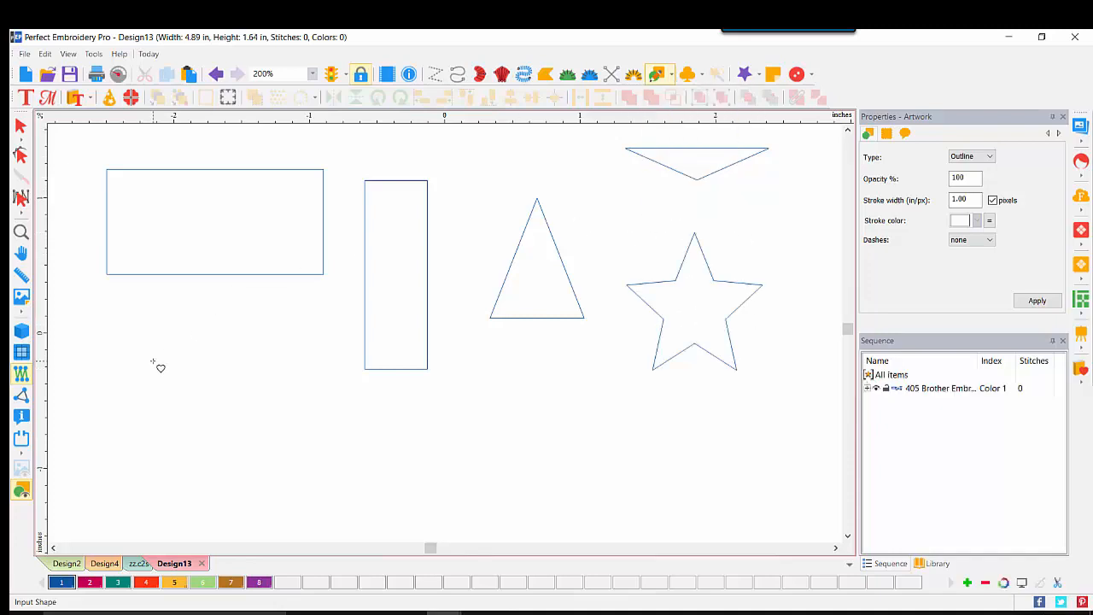
pyautogui.moveTo(154, 361); pyautogui.dragTo(267, 484)
pyautogui.moveTo(368, 419); pyautogui.dragTo(553, 479)
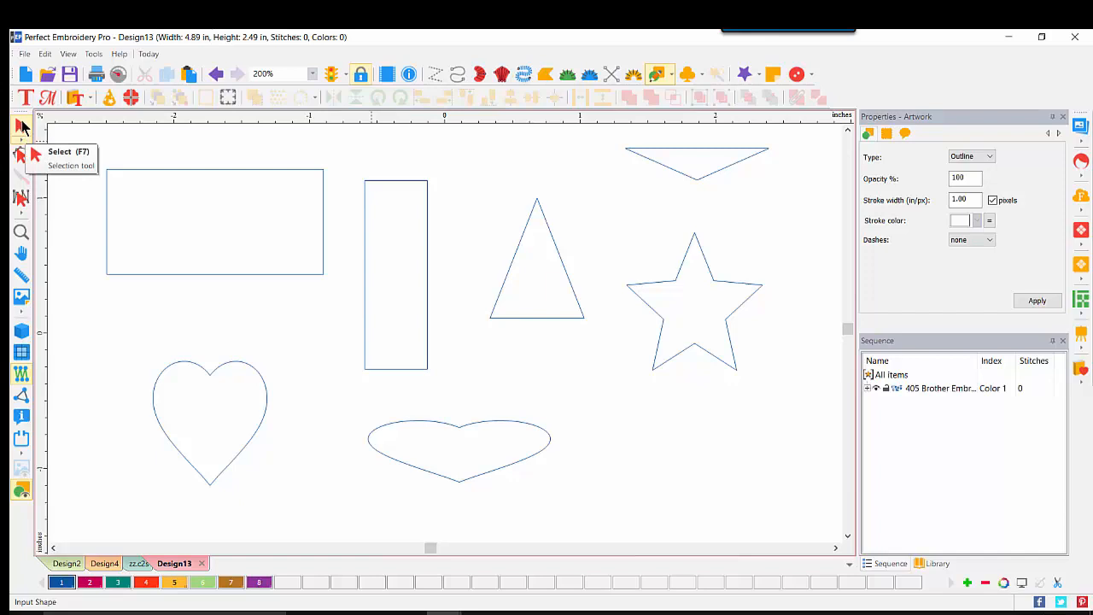
# Step: Select all the artwork shapes and convert them to run stitches
pyautogui.click(22, 126)
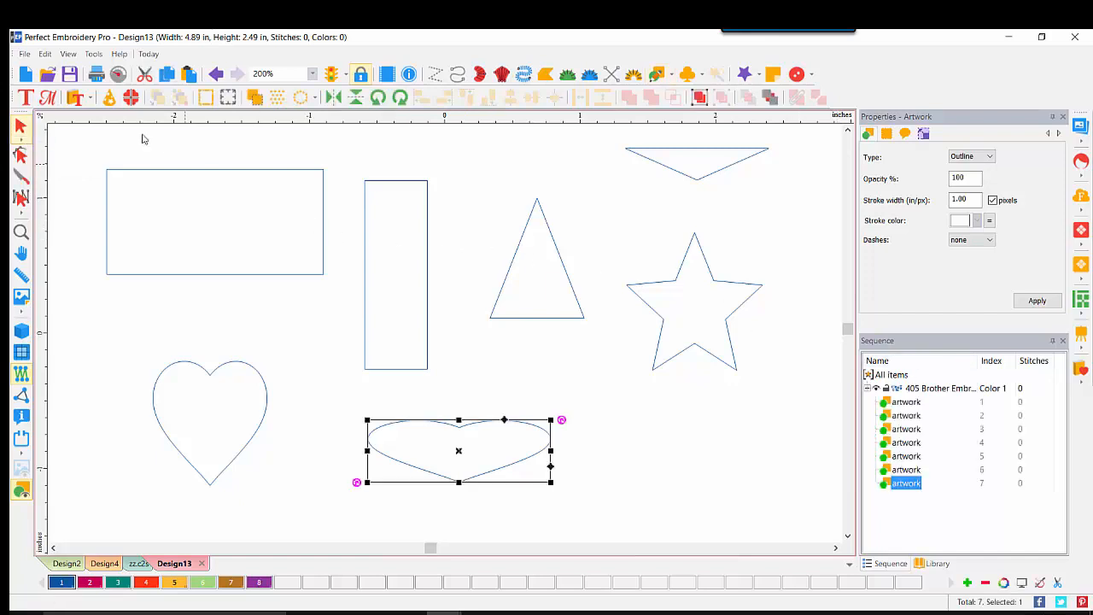
pyautogui.click(892, 374)
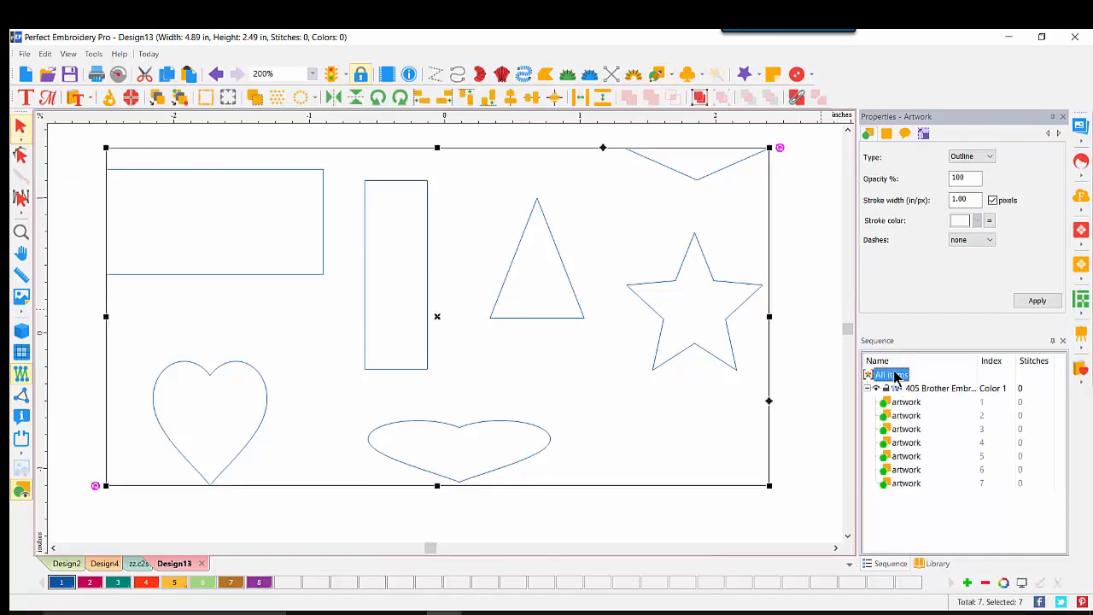
pyautogui.rightClick(427, 271)
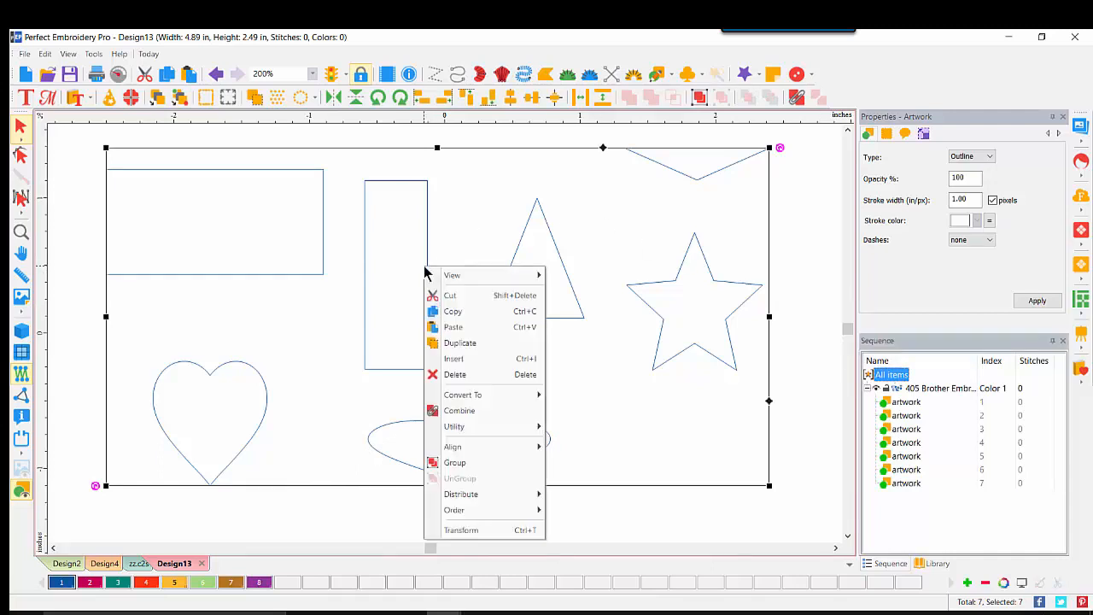
pyautogui.moveTo(478, 396)
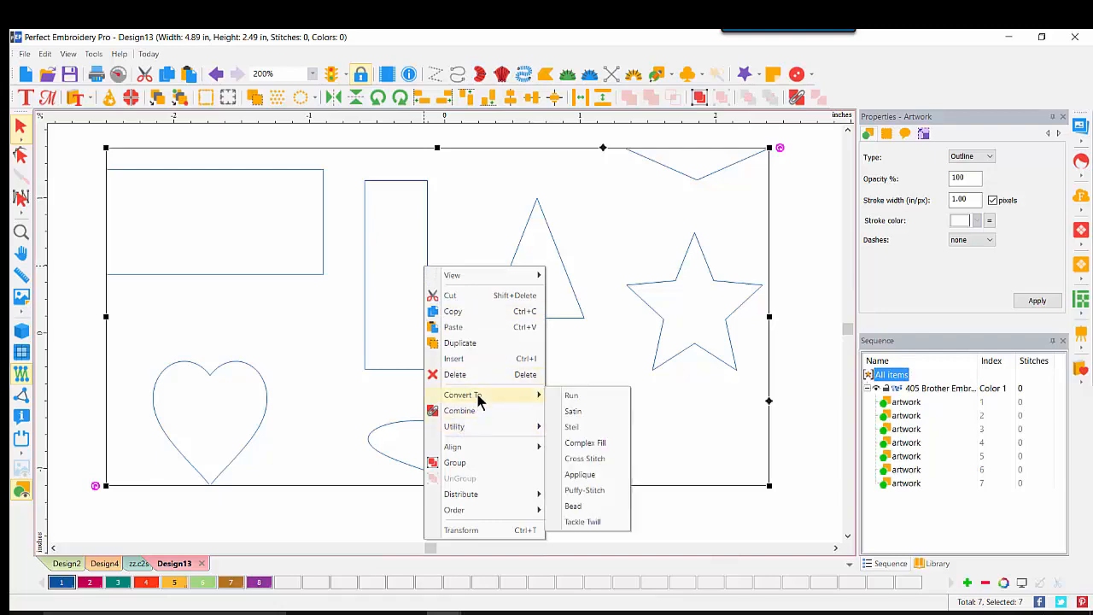
pyautogui.click(600, 399)
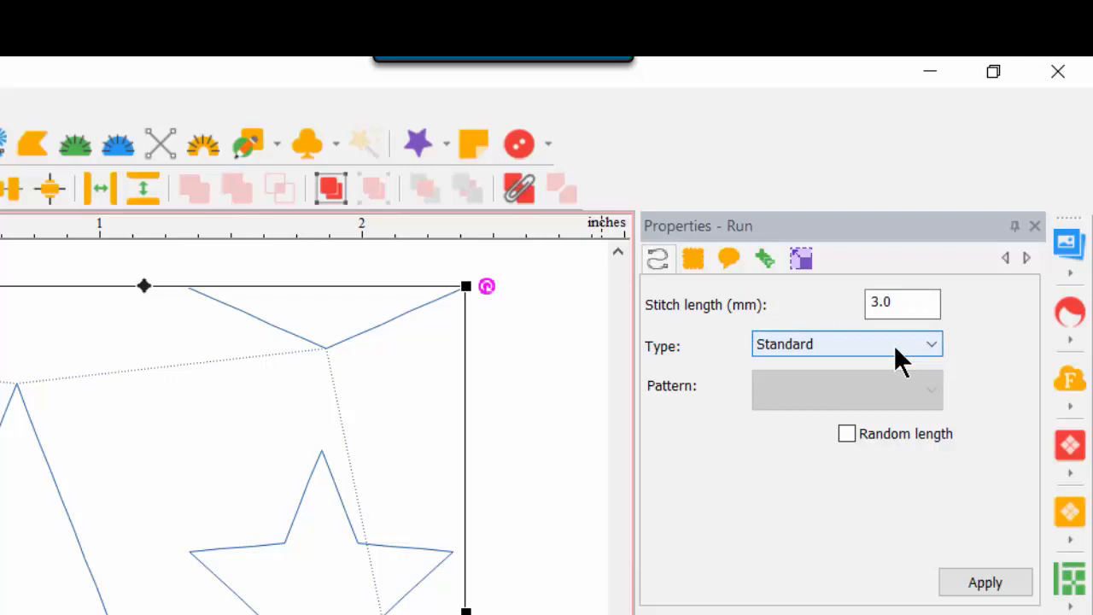
# Step: Set the run type of all the shapes to Projection and deselect them
pyautogui.click(932, 343)
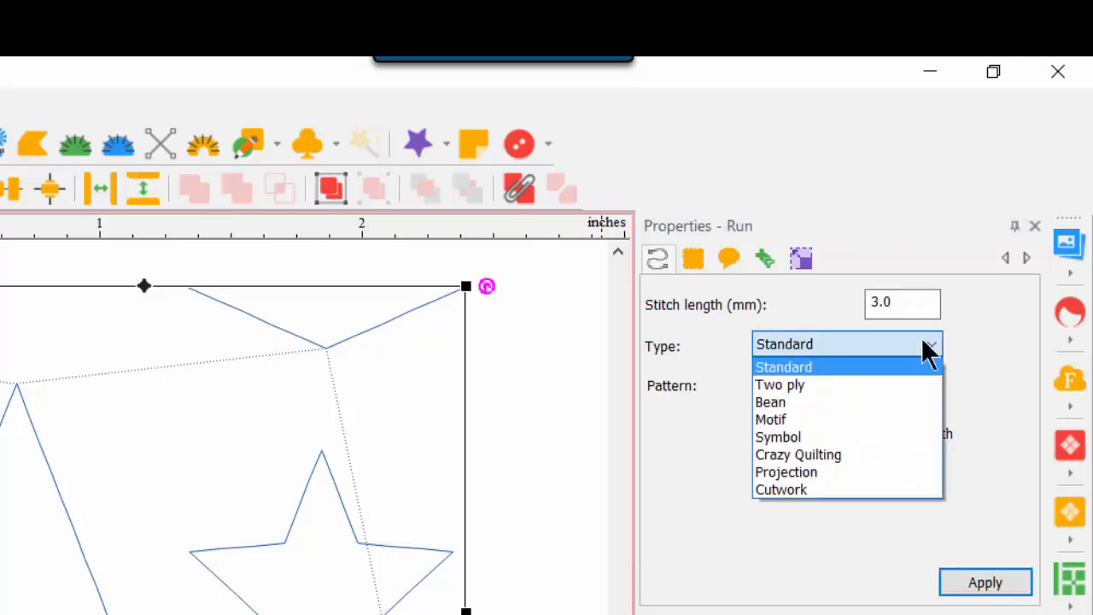
pyautogui.click(842, 472)
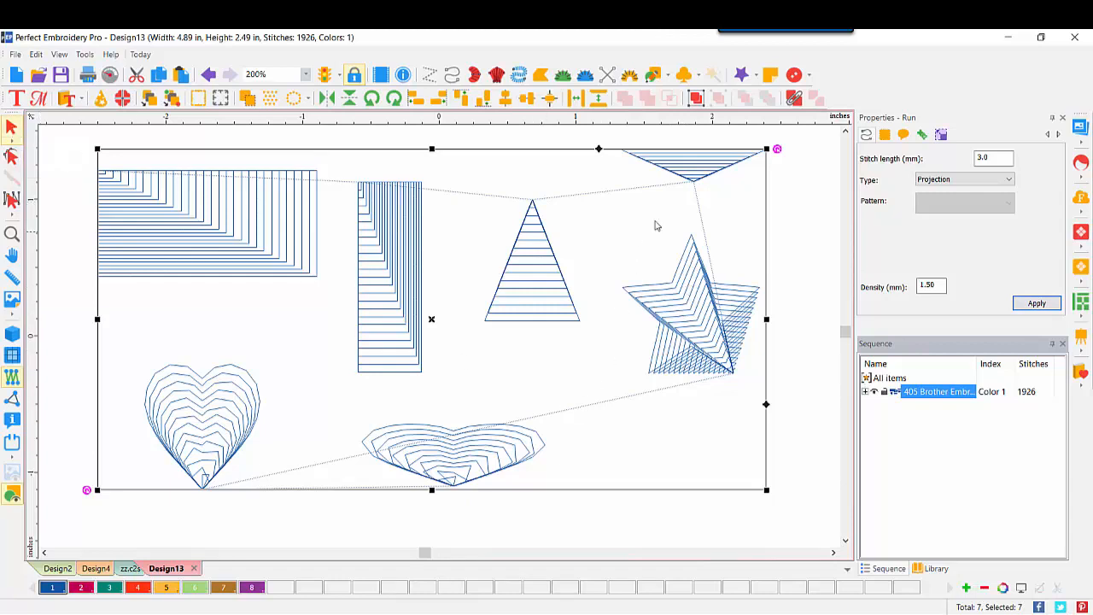
pyautogui.click(811, 319)
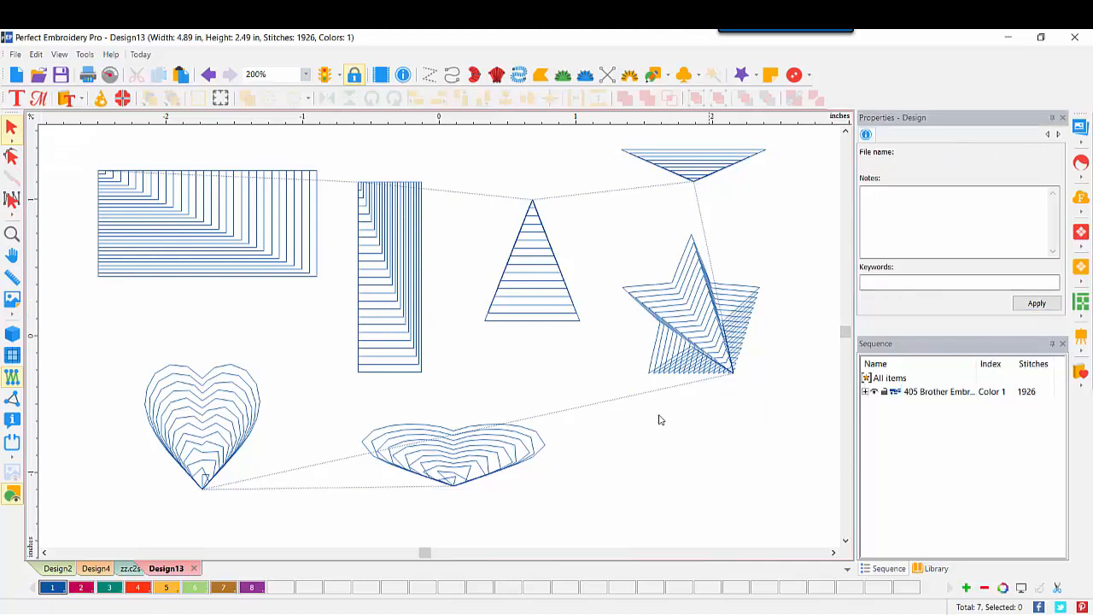
# Step: Stretch the flattened heart vertically in both directions until it is about 1.1 in tall
pyautogui.click(491, 479)
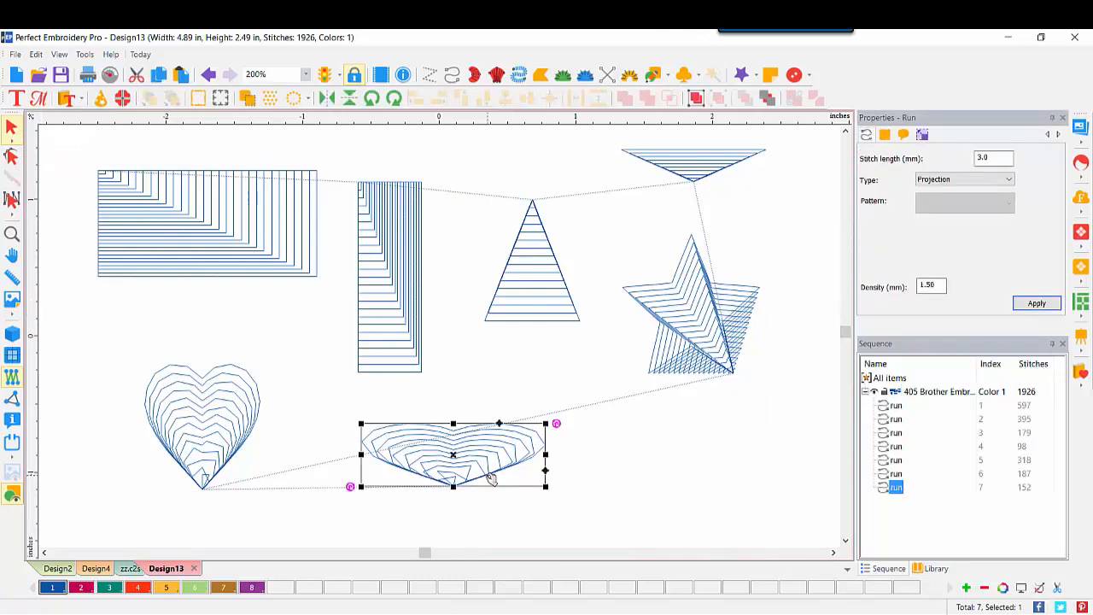
pyautogui.moveTo(452, 486); pyautogui.dragTo(453, 540)
pyautogui.moveTo(454, 420); pyautogui.dragTo(453, 388)
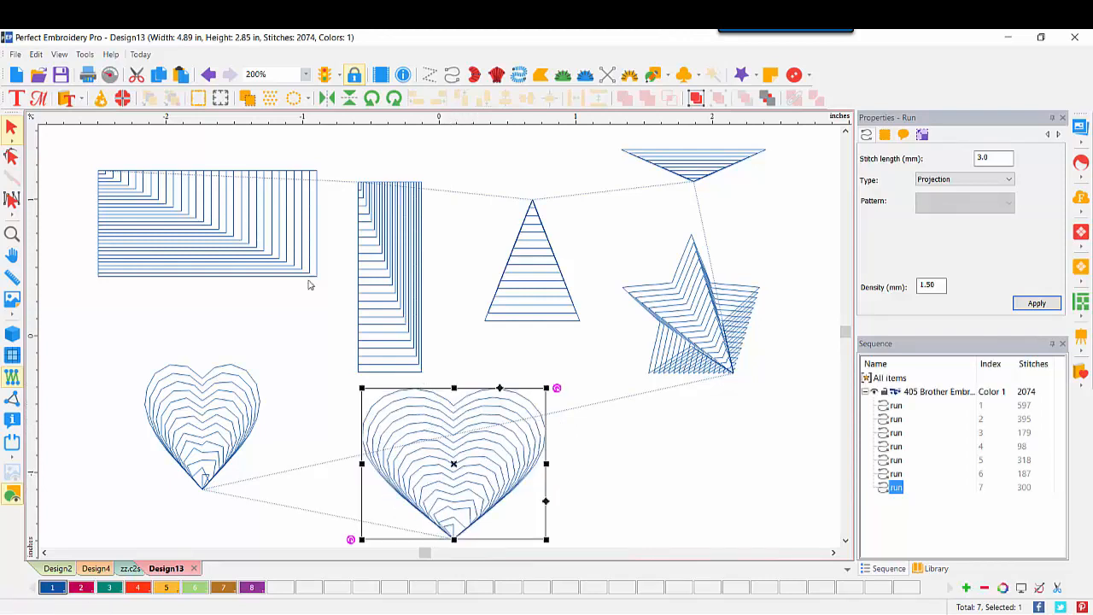
# Step: Split the stretched heart's outline at its upper notch, move the split point slightly up and right, and apply the change
pyautogui.click(12, 156)
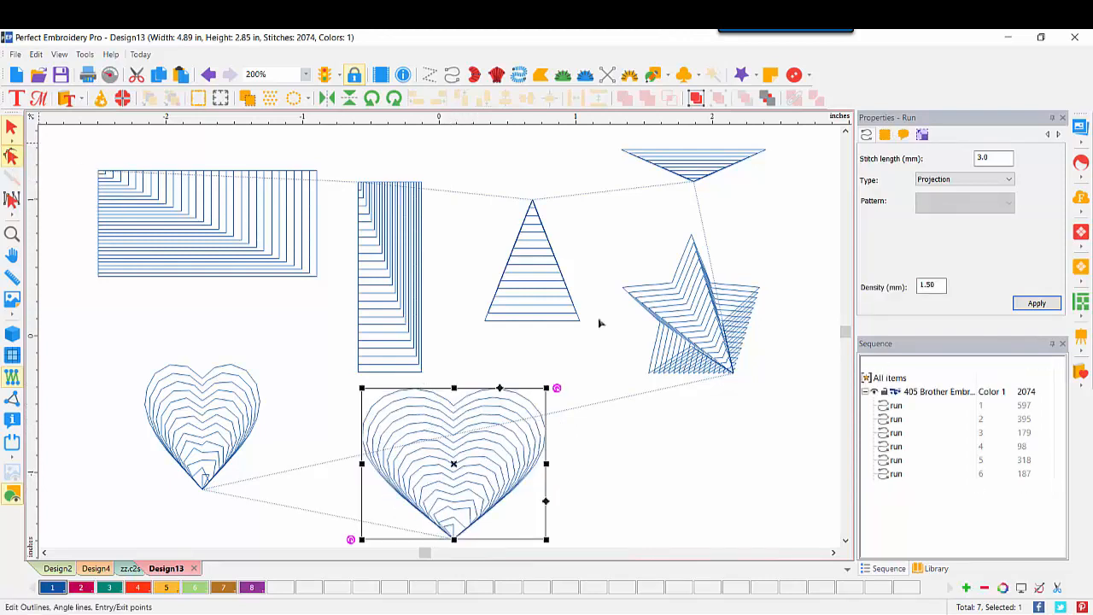
pyautogui.click(491, 417)
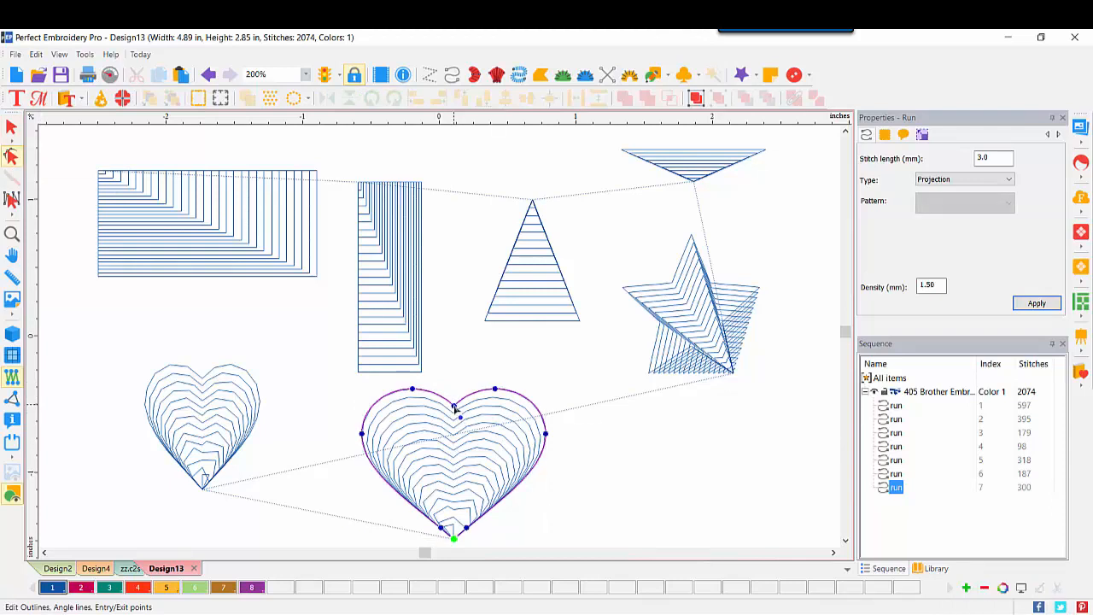
pyautogui.rightClick(455, 409)
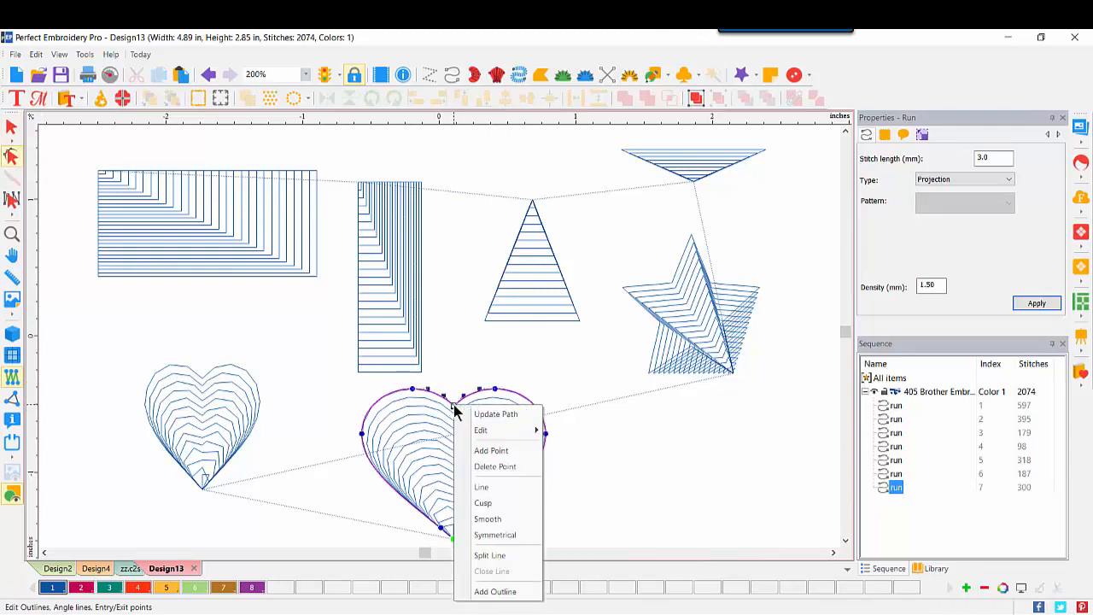
pyautogui.click(489, 556)
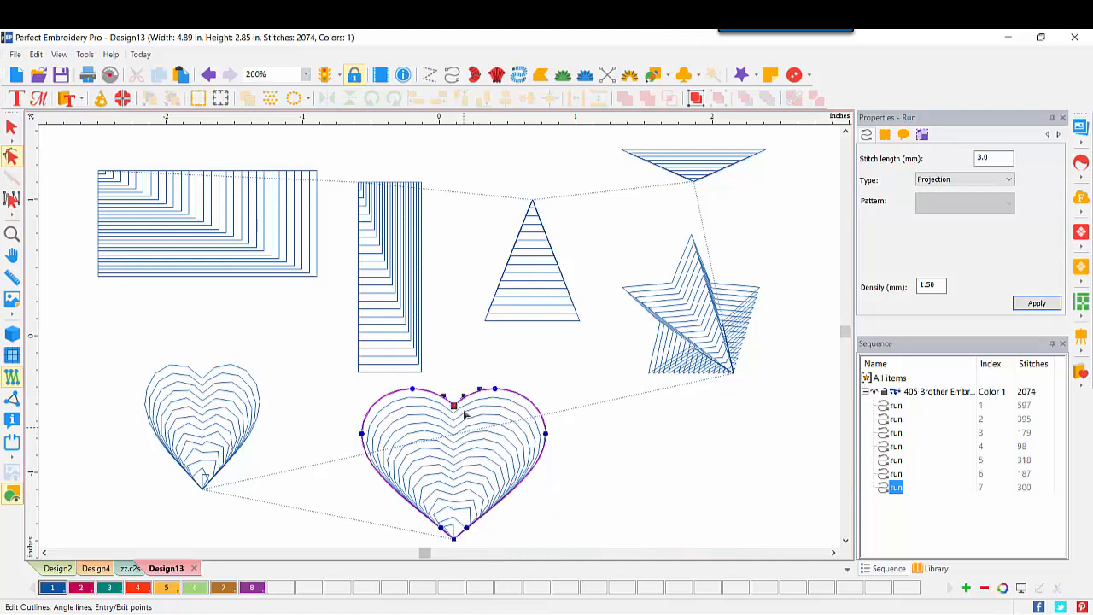
pyautogui.moveTo(454, 408); pyautogui.dragTo(465, 401)
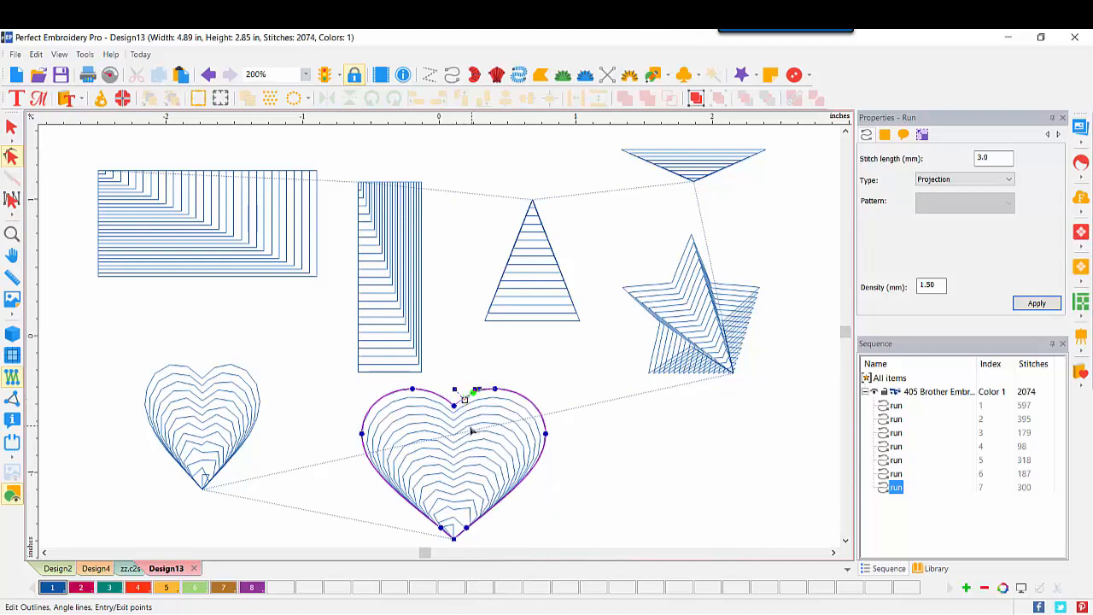
pyautogui.click(1038, 303)
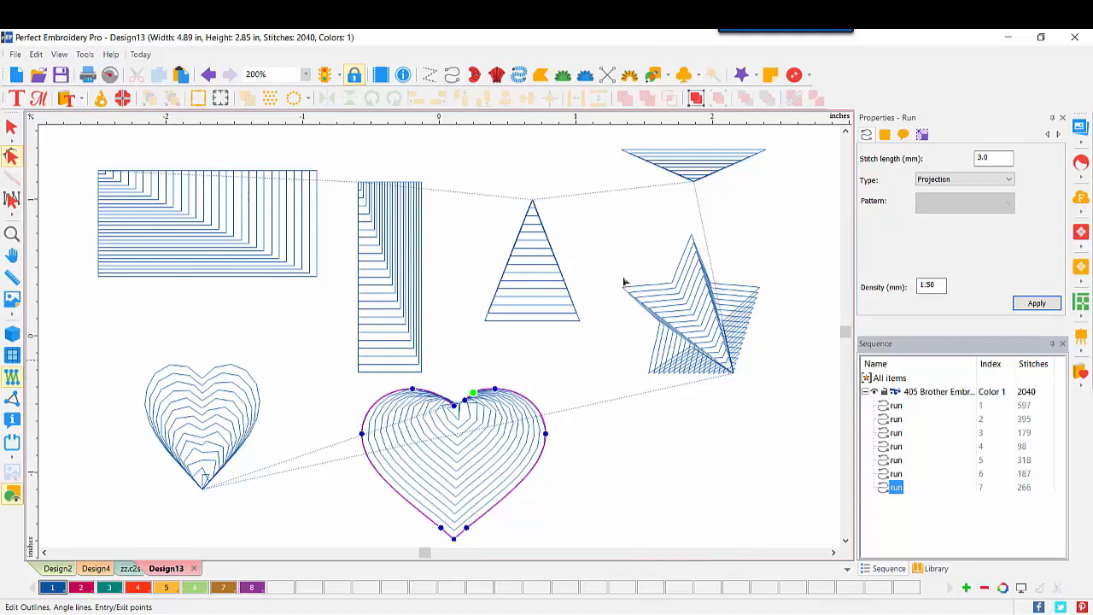
# Step: Move one of the star's outline points through several positions, ending just outside its lower-right tip, and apply the stitches after each move
pyautogui.click(685, 290)
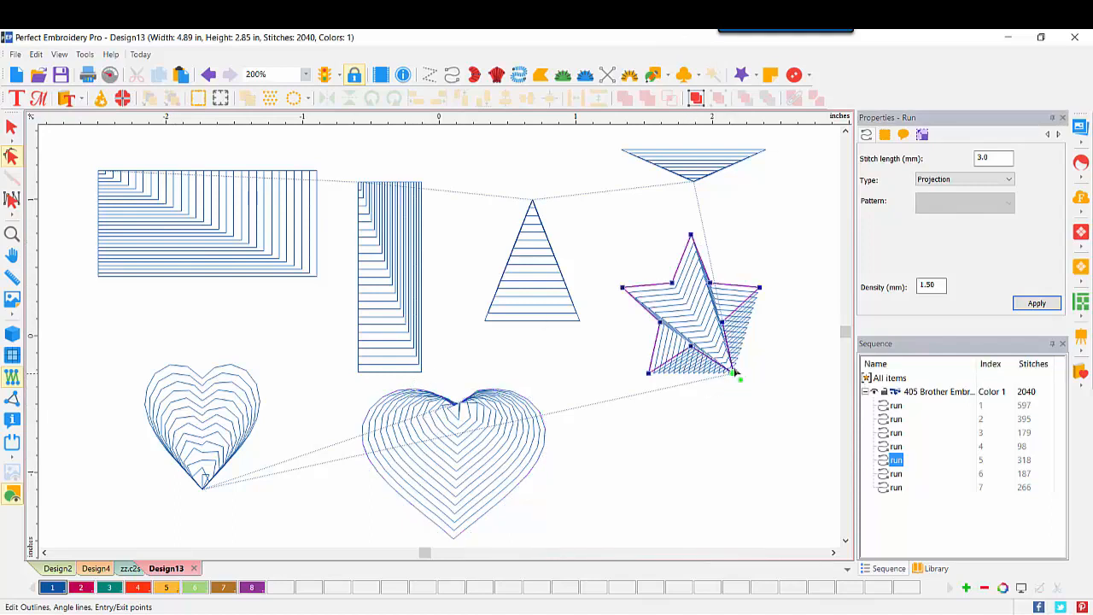
pyautogui.moveTo(724, 324); pyautogui.dragTo(815, 459)
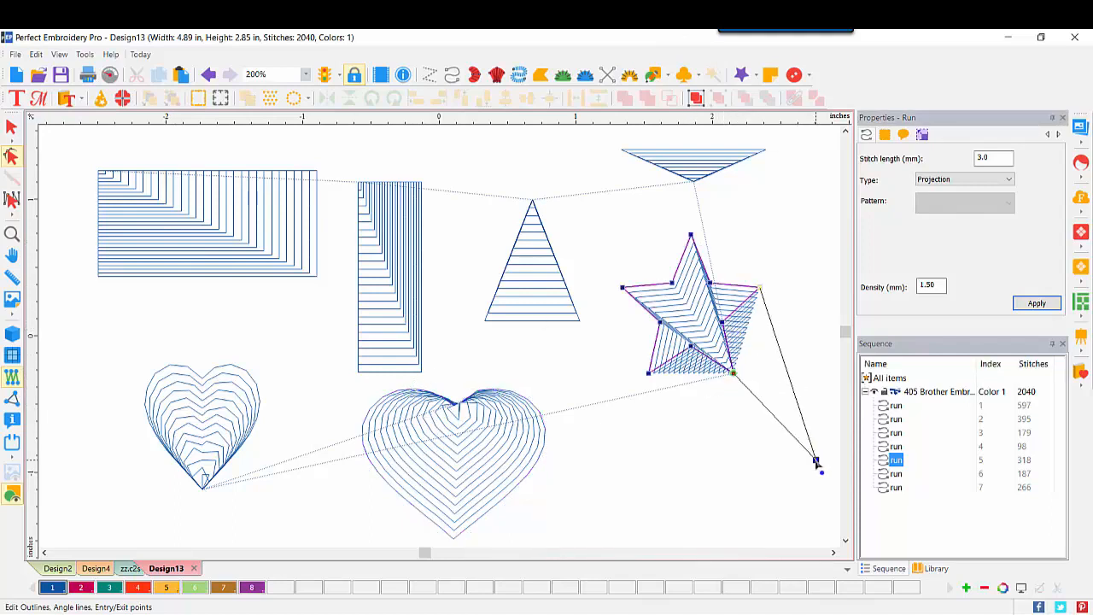
pyautogui.click(1028, 305)
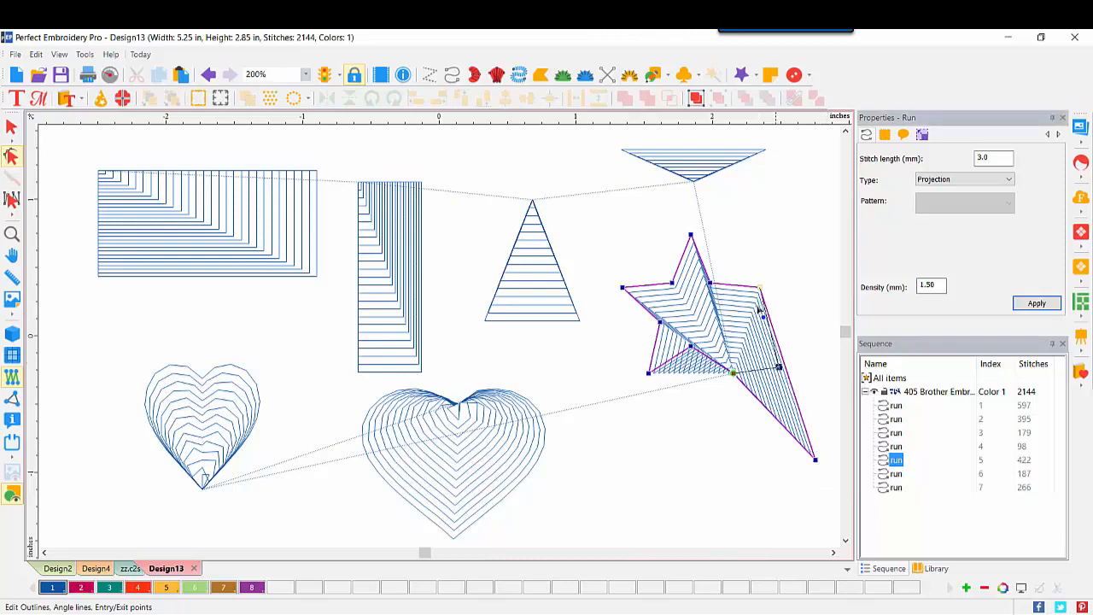
pyautogui.moveTo(759, 288)
pyautogui.mouseDown()
pyautogui.moveTo(693, 228)
pyautogui.moveTo(627, 195)
pyautogui.mouseUp()
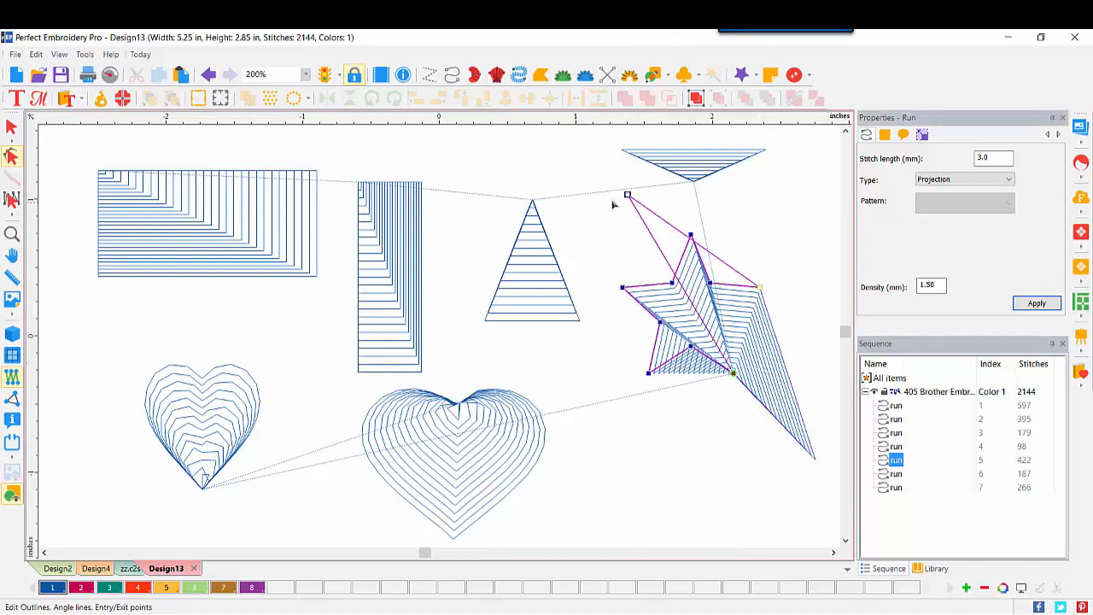
pyautogui.click(1043, 305)
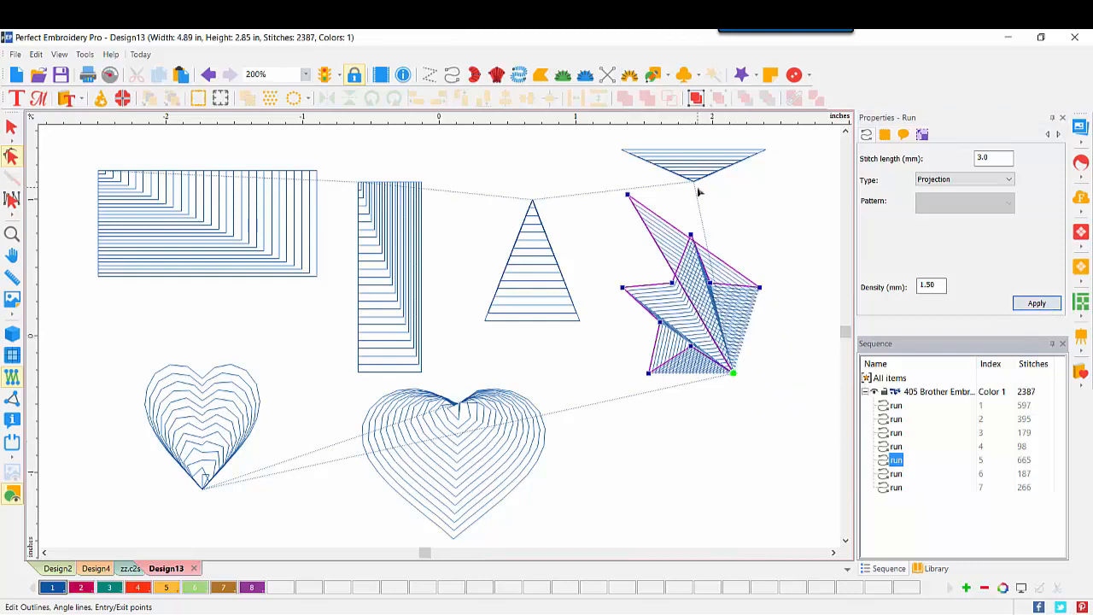
pyautogui.moveTo(628, 196); pyautogui.dragTo(773, 375)
pyautogui.click(1037, 303)
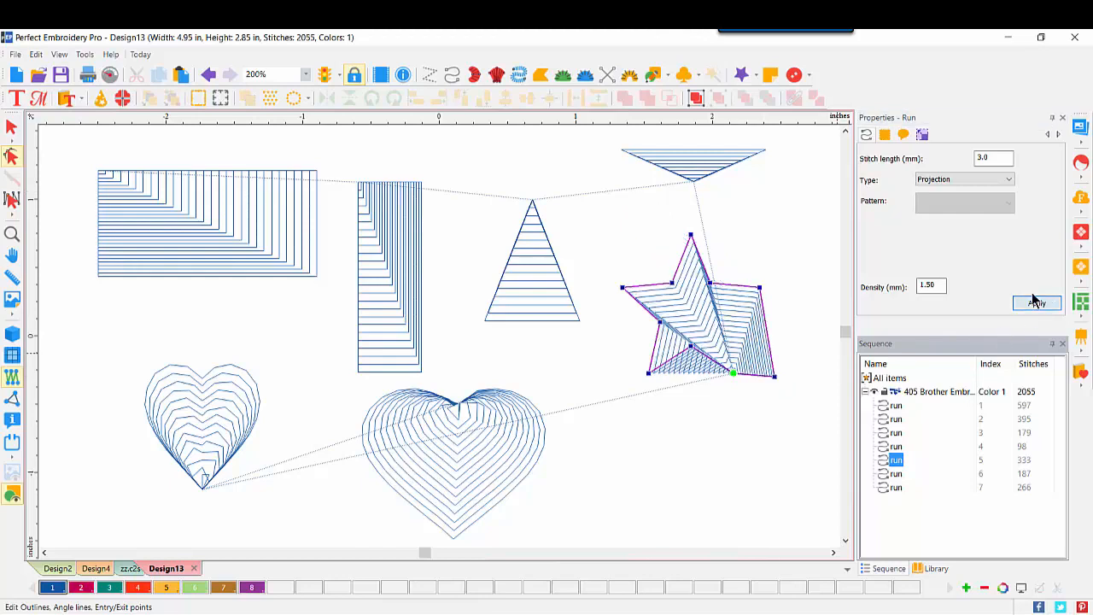
# Step: Make the inverted triangle's upper-right corner a smooth point, reposition it below the upper-left corner, and apply the stitch changes
pyautogui.click(845, 131)
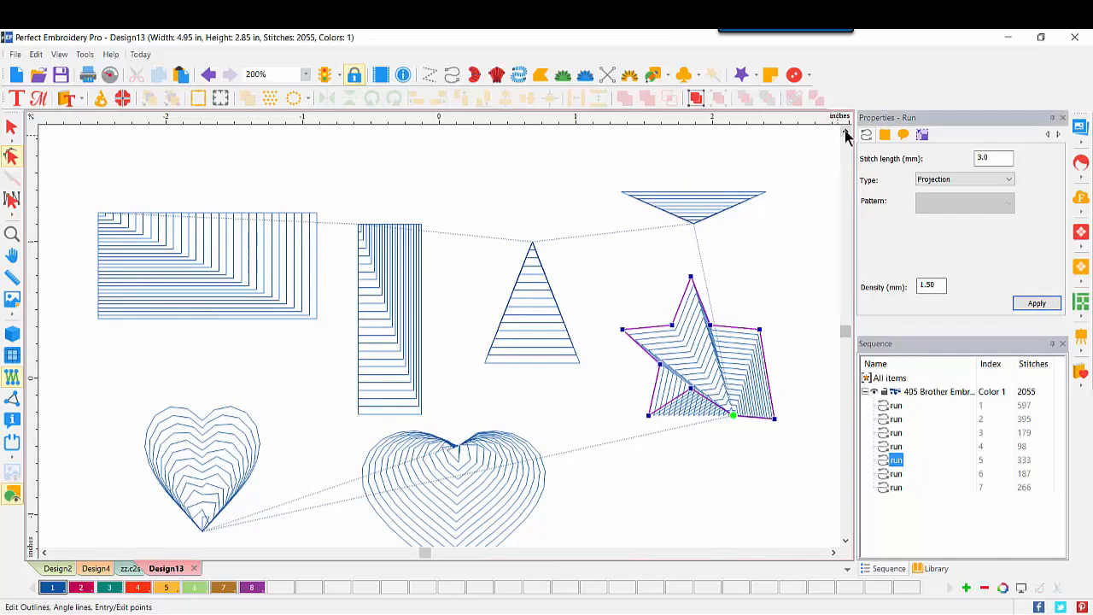
pyautogui.click(695, 226)
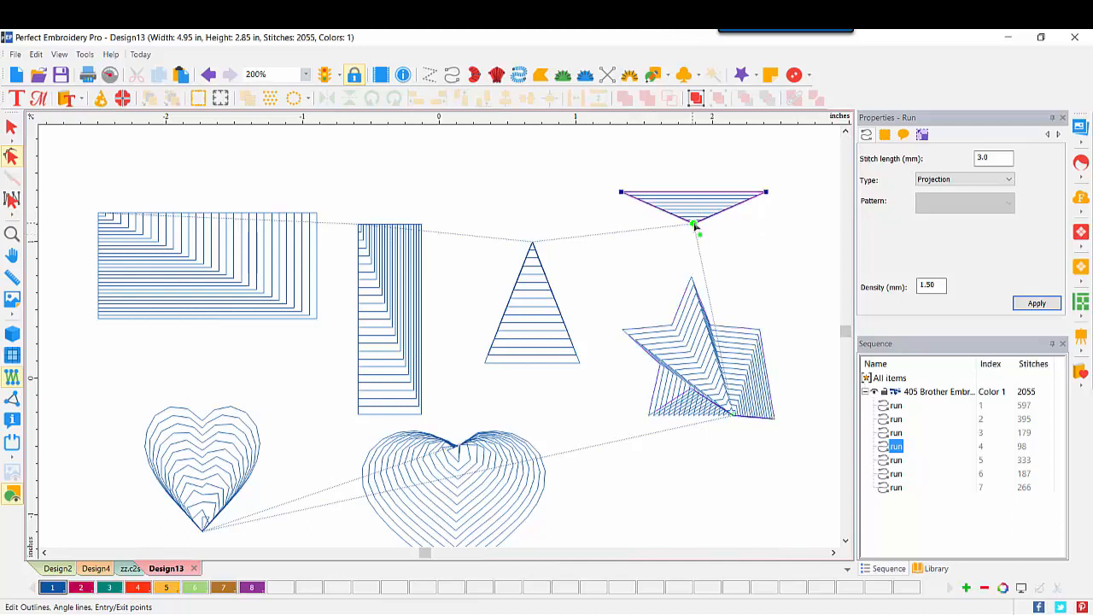
pyautogui.moveTo(765, 191); pyautogui.dragTo(750, 146)
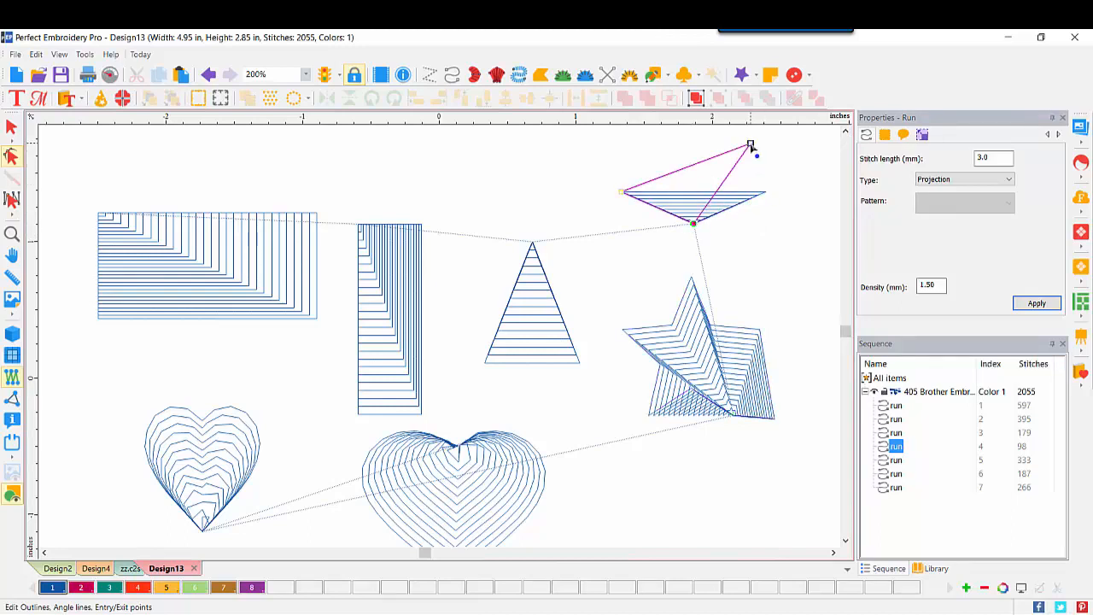
pyautogui.rightClick(751, 145)
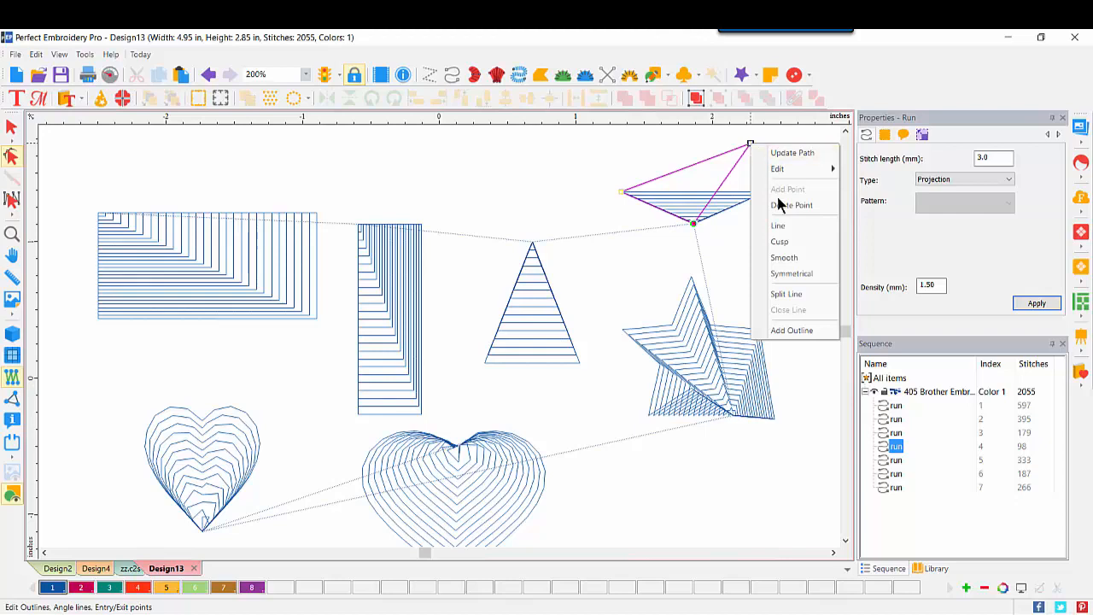
pyautogui.click(787, 262)
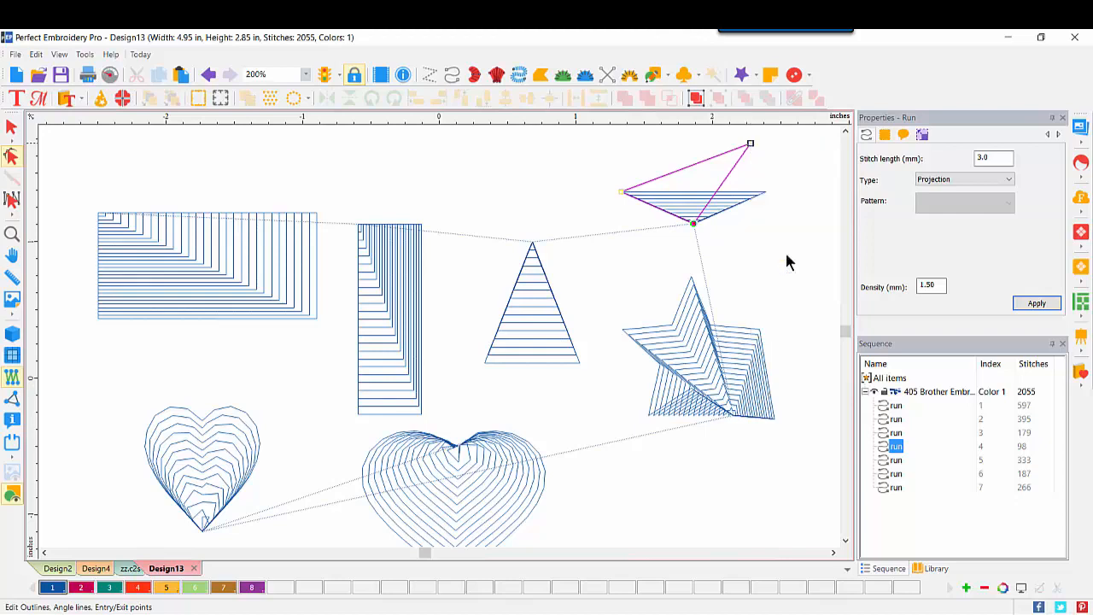
pyautogui.click(1021, 304)
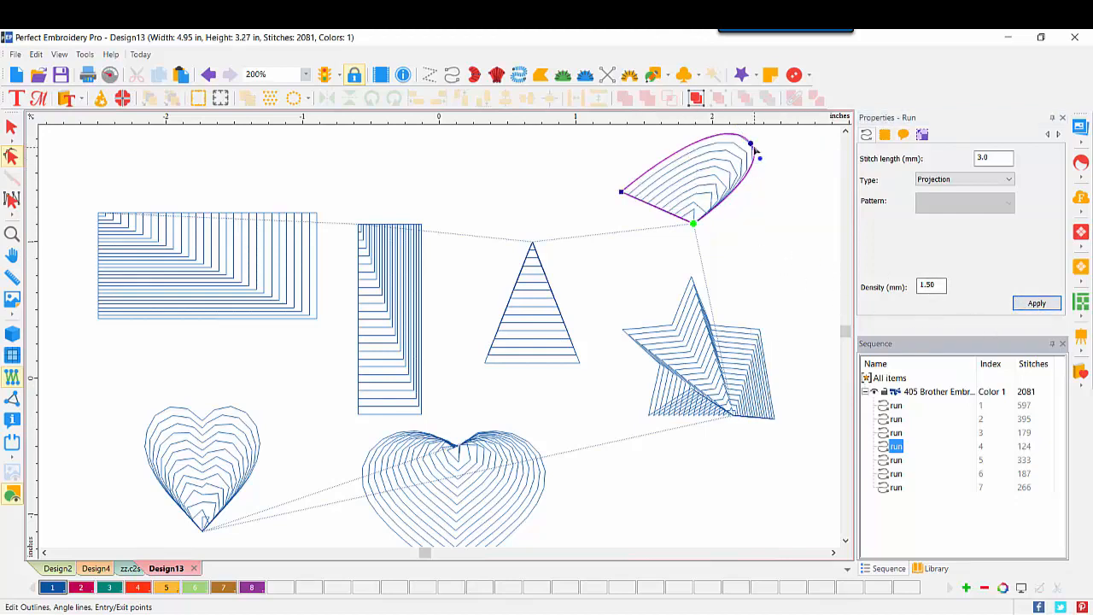
pyautogui.moveTo(750, 144); pyautogui.dragTo(652, 251)
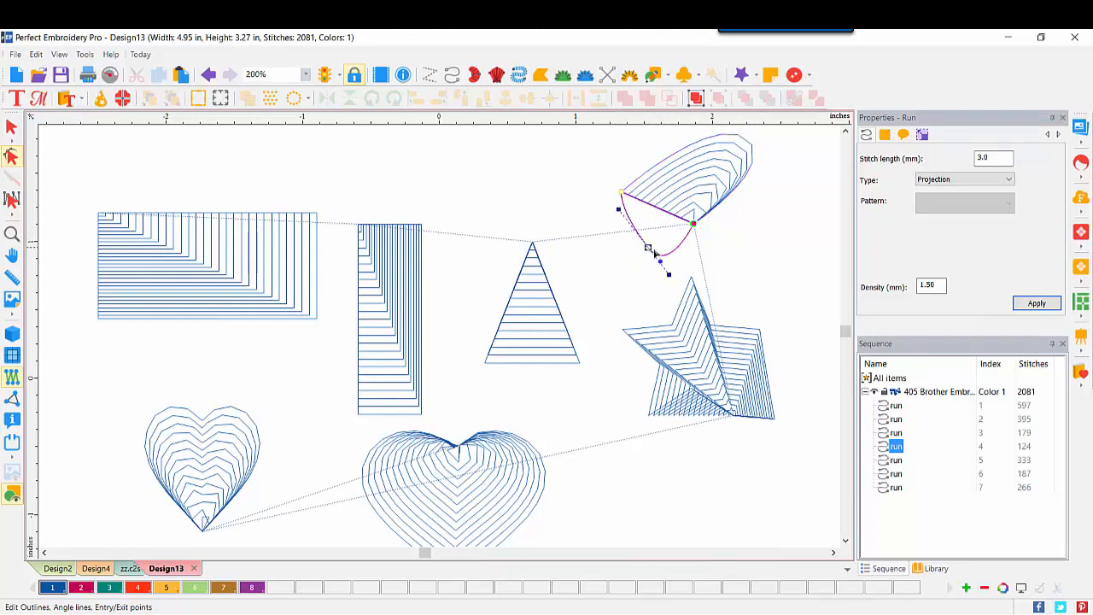
pyautogui.click(1022, 303)
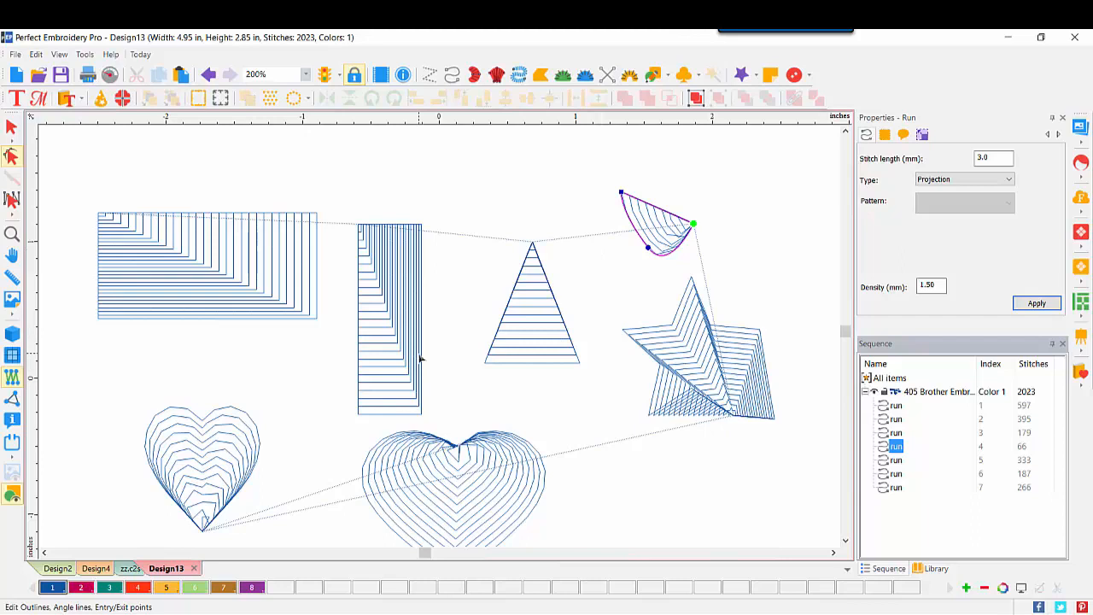
# Step: Duplicate the reshaped large heart and place one copy to its lower right, below the star
pyautogui.click(845, 540)
pyautogui.click(845, 539)
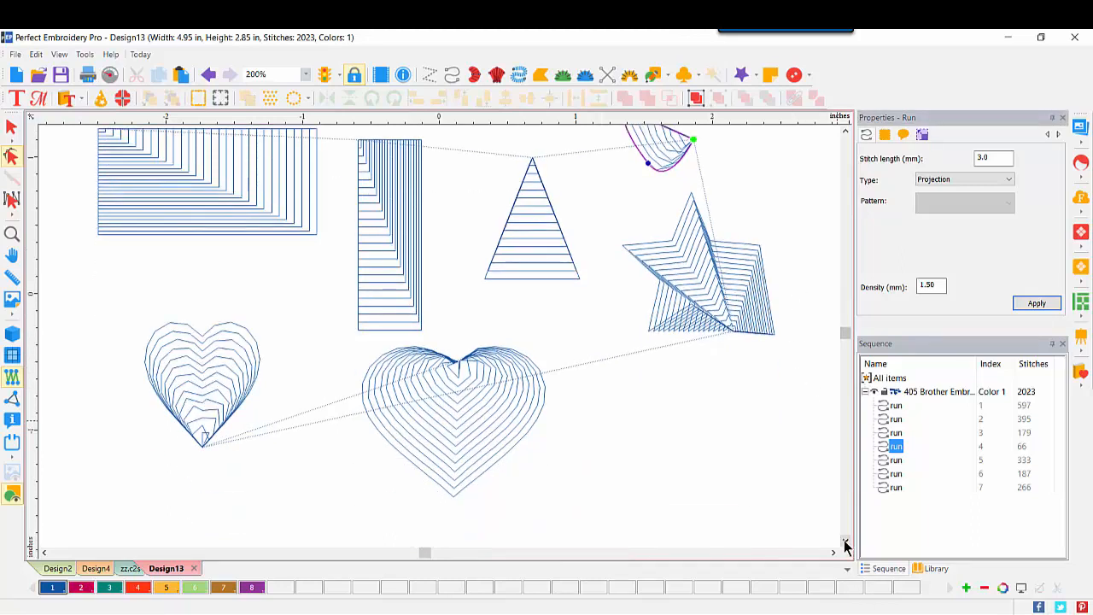
pyautogui.click(11, 127)
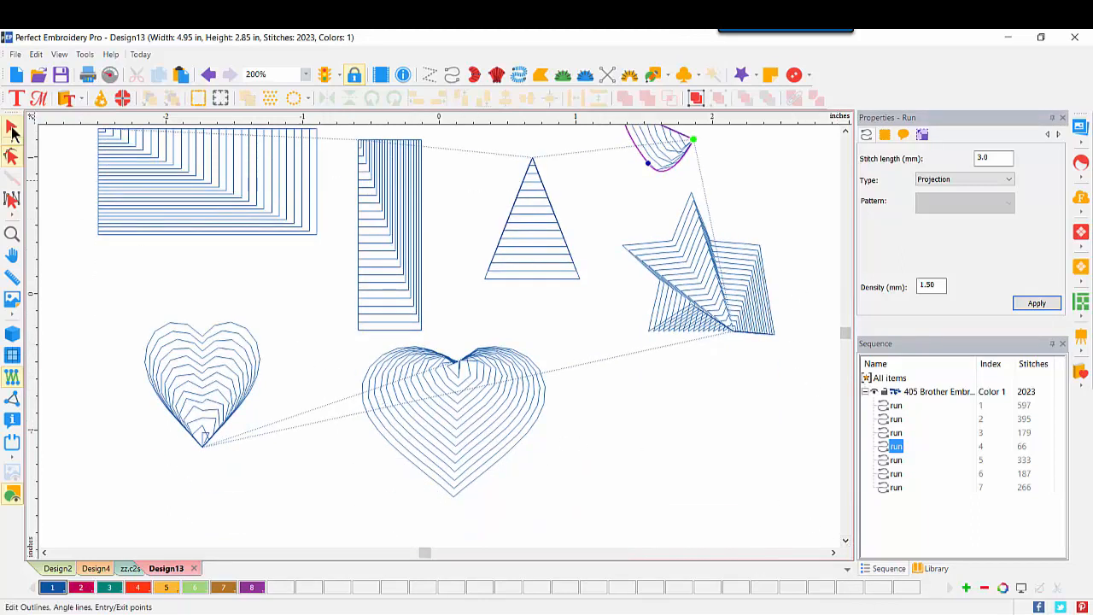
pyautogui.click(455, 421)
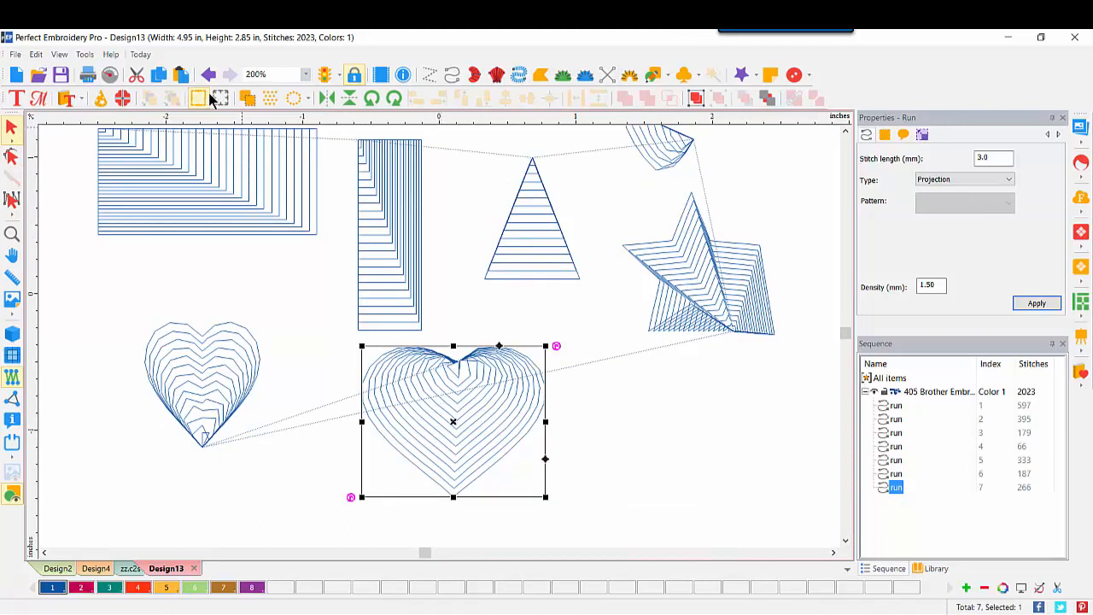
pyautogui.click(182, 79)
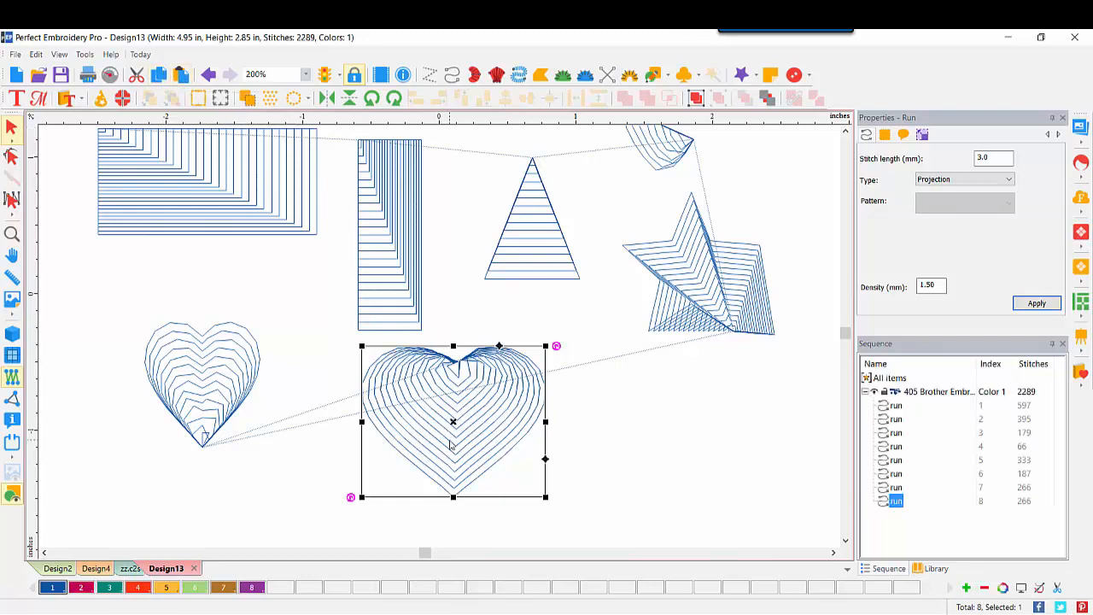
pyautogui.moveTo(453, 440); pyautogui.dragTo(690, 502)
pyautogui.moveTo(525, 373); pyautogui.dragTo(735, 428)
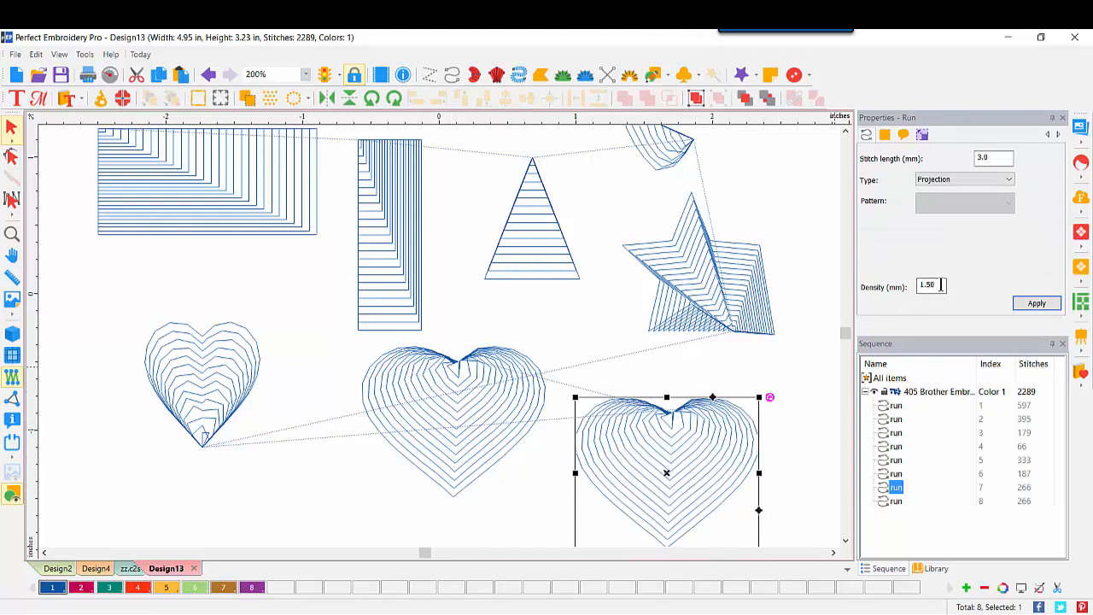
# Step: Set the lower-right heart's projection density to 1 mm and apply it
pyautogui.moveTo(941, 286); pyautogui.dragTo(871, 293)
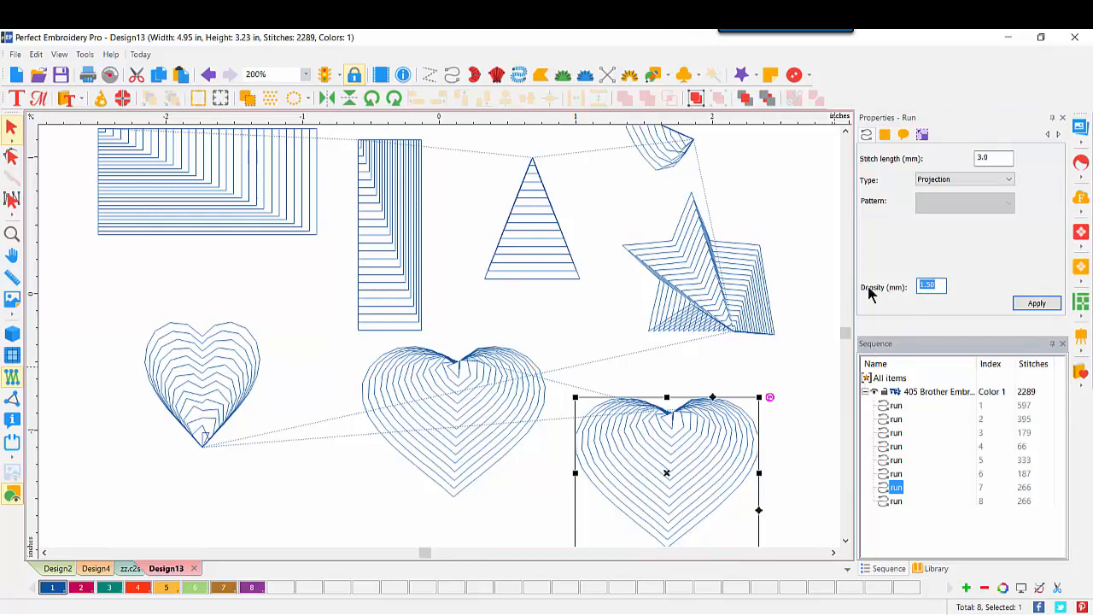
pyautogui.write('1')
pyautogui.click(1043, 306)
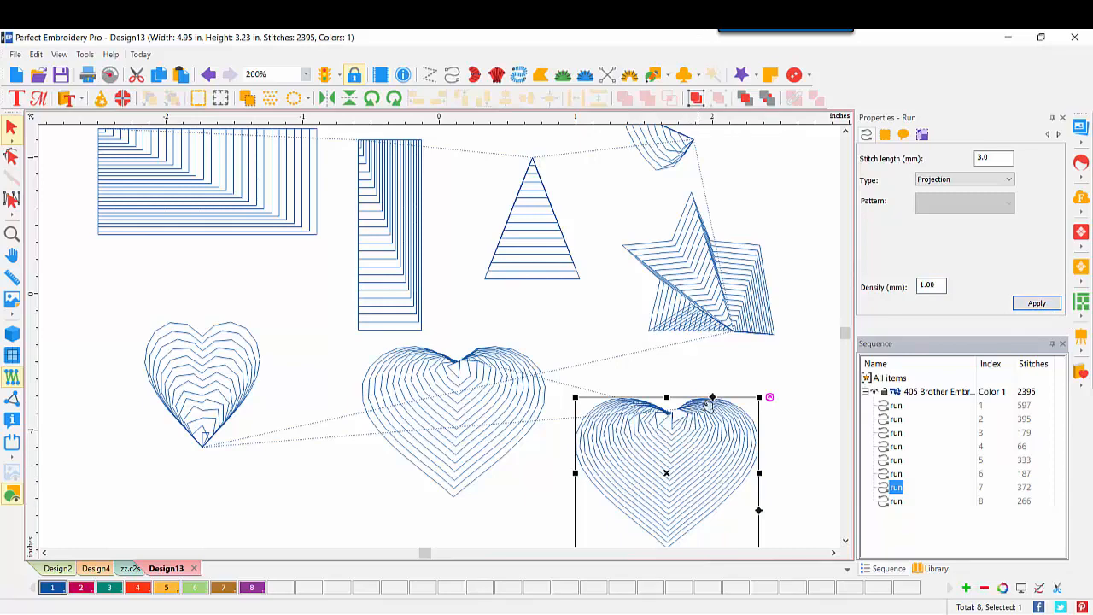
# Step: Show the stitches in 3D and set the lower-right heart's projection density to 2.2 mm
pyautogui.click(12, 334)
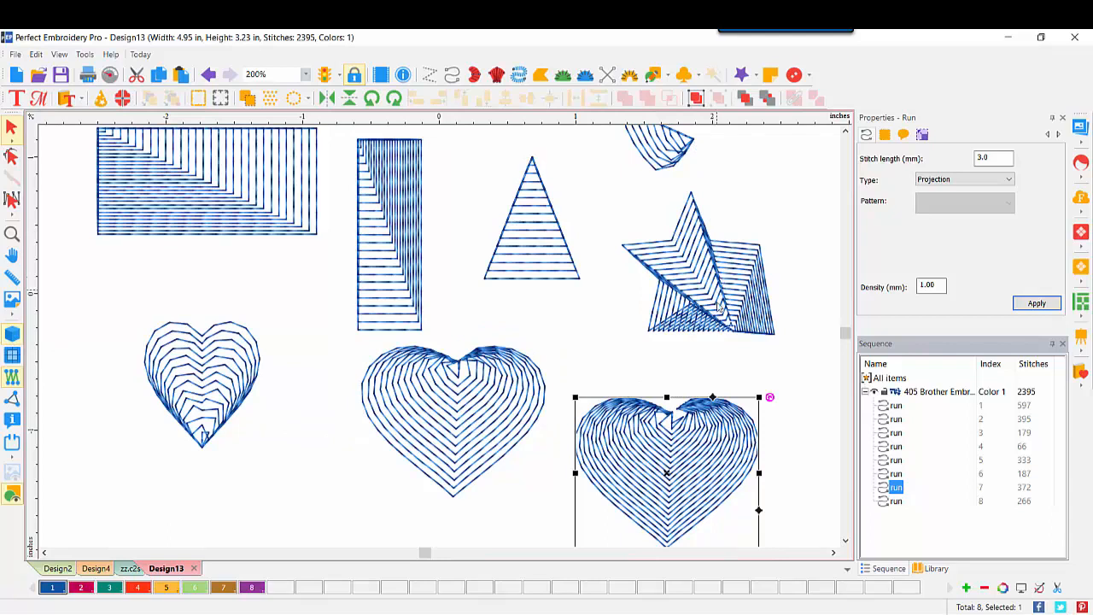
pyautogui.doubleClick(930, 285)
pyautogui.write('2.2')
pyautogui.click(1036, 303)
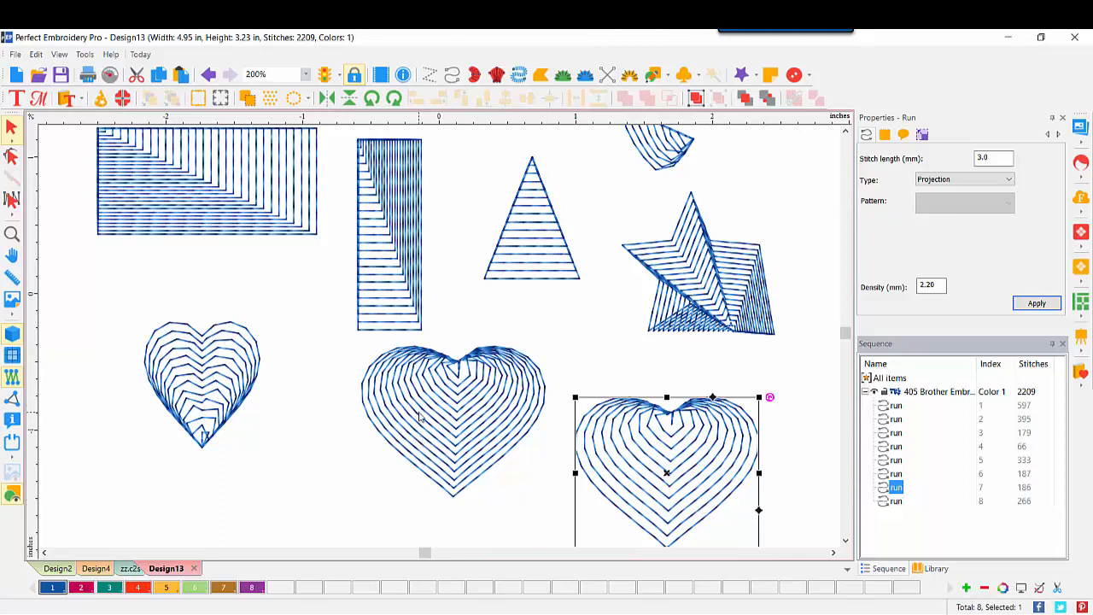
# Step: Open the design file 3 projection petal play.c2s and show its stitches in 3D
pyautogui.click(38, 74)
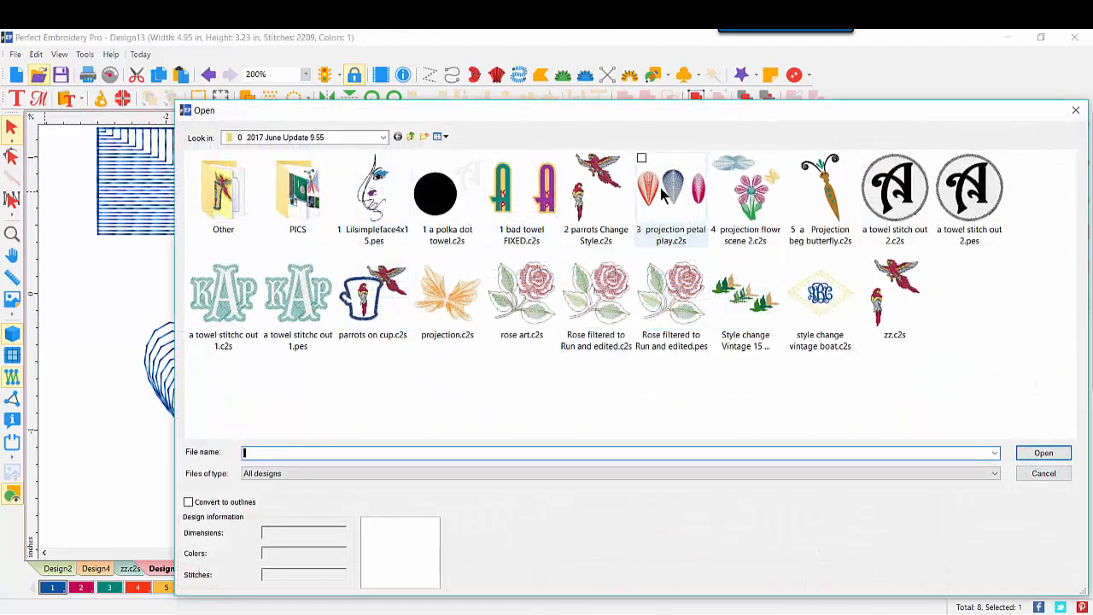
pyautogui.doubleClick(660, 191)
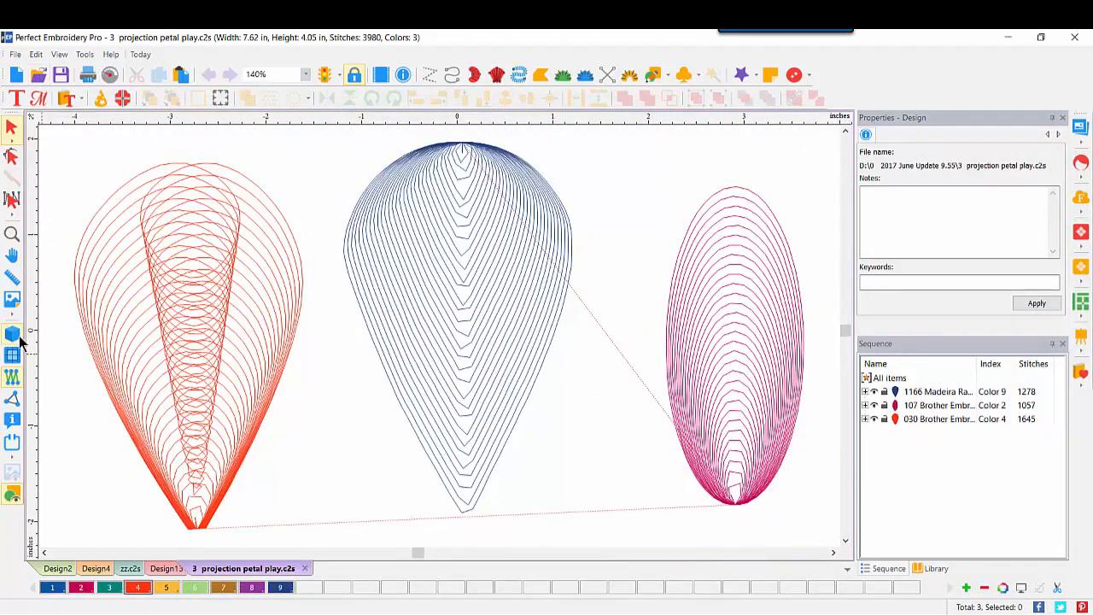
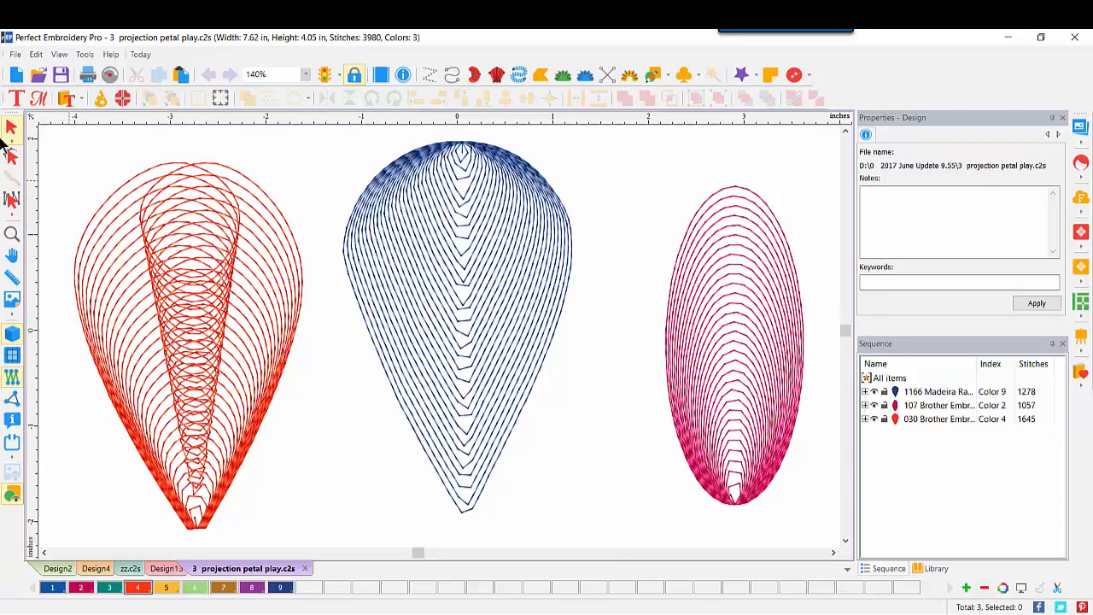
# Step: Examine the outline points and start points of the pink ellipse, the blue petal and the red looped petal
pyautogui.click(12, 158)
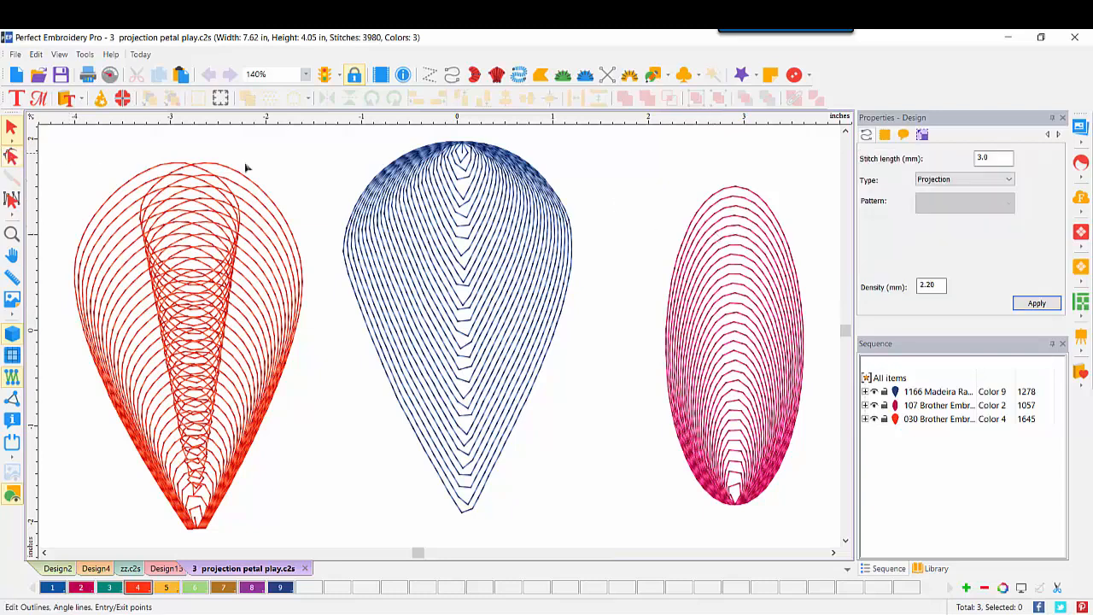
pyautogui.click(722, 209)
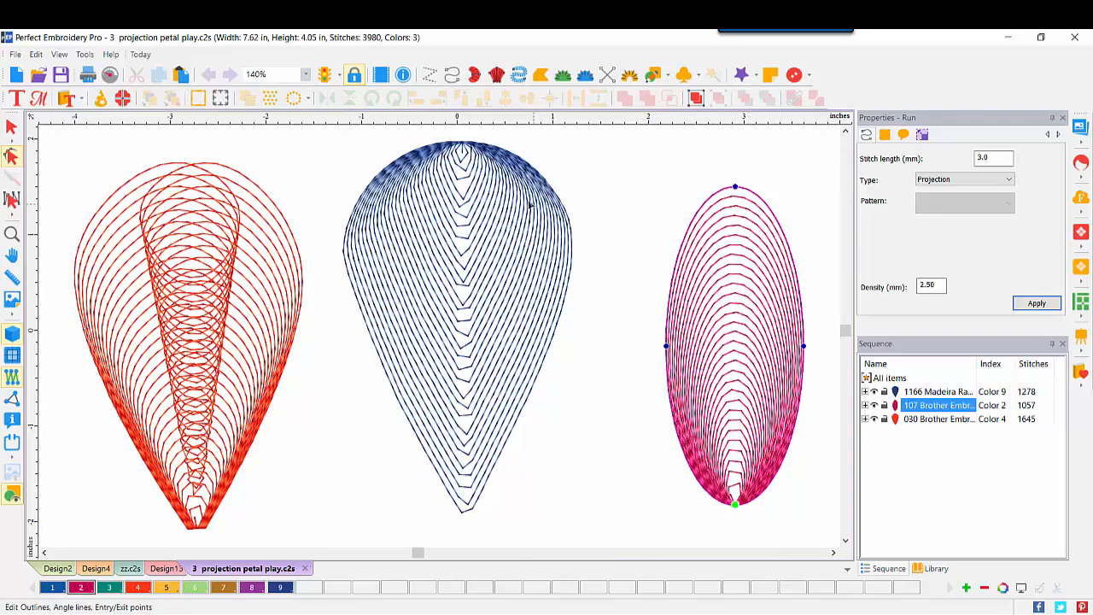
pyautogui.click(466, 150)
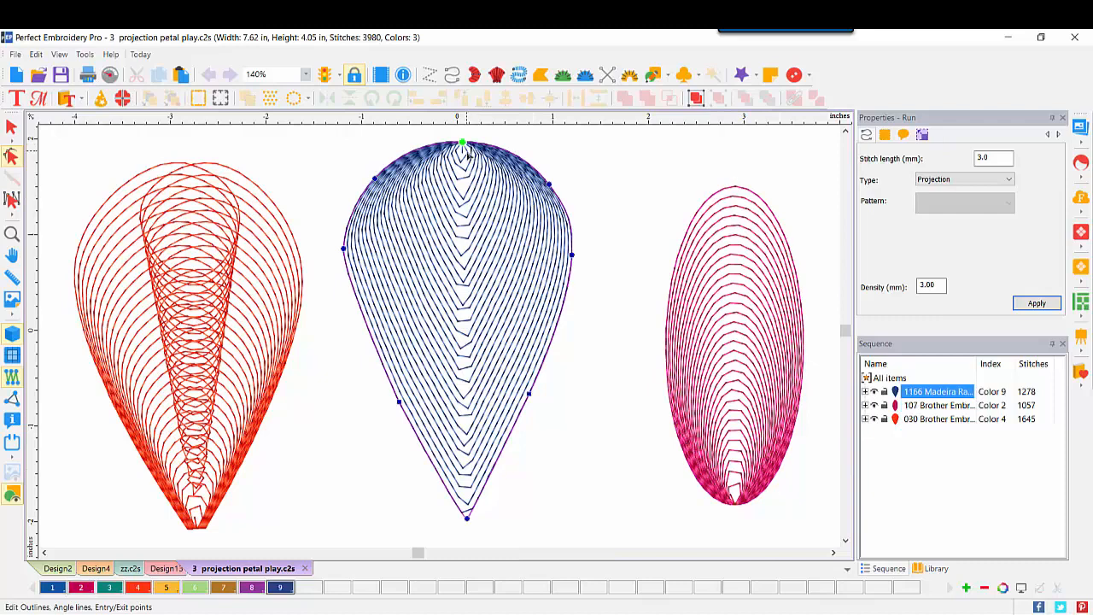
pyautogui.click(261, 192)
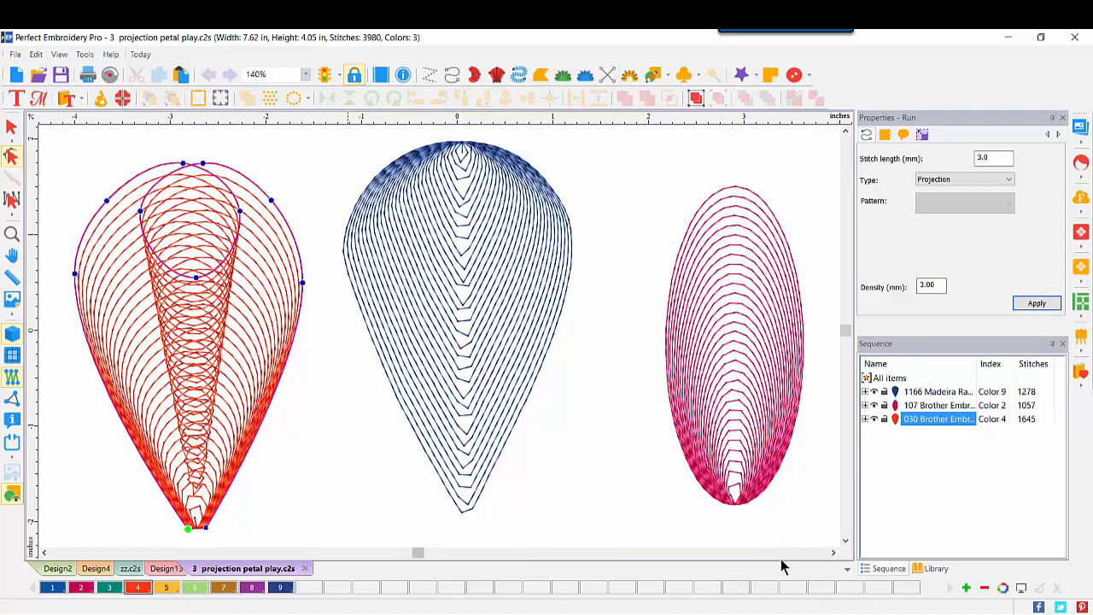
# Step: Draw an open petal outline with a small inner loop at its top as pen artwork, to the lower left of the red petal
pyautogui.click(304, 78)
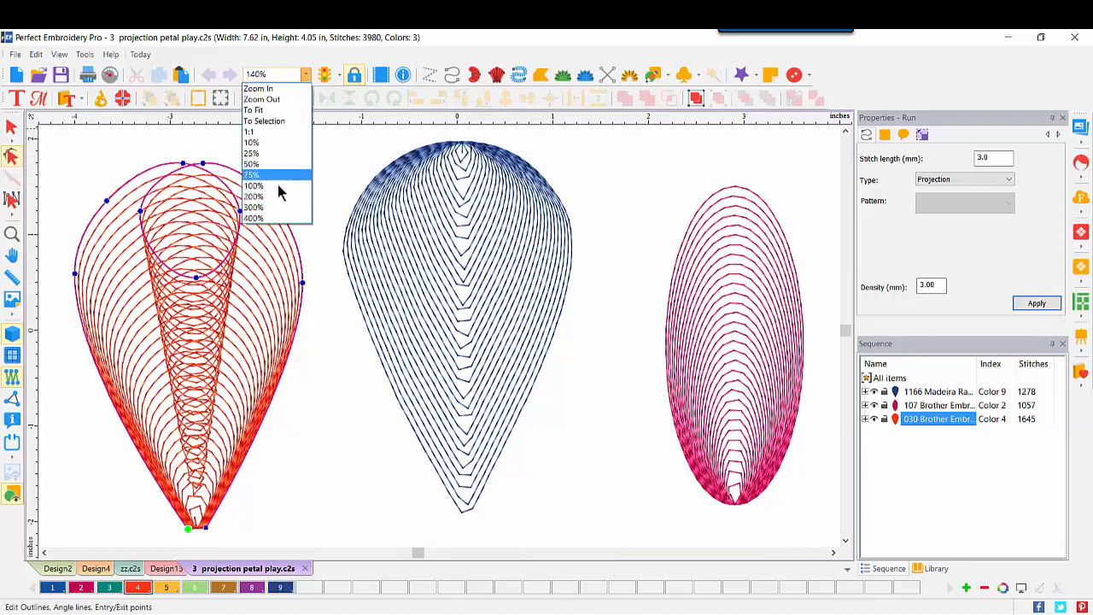
pyautogui.click(272, 176)
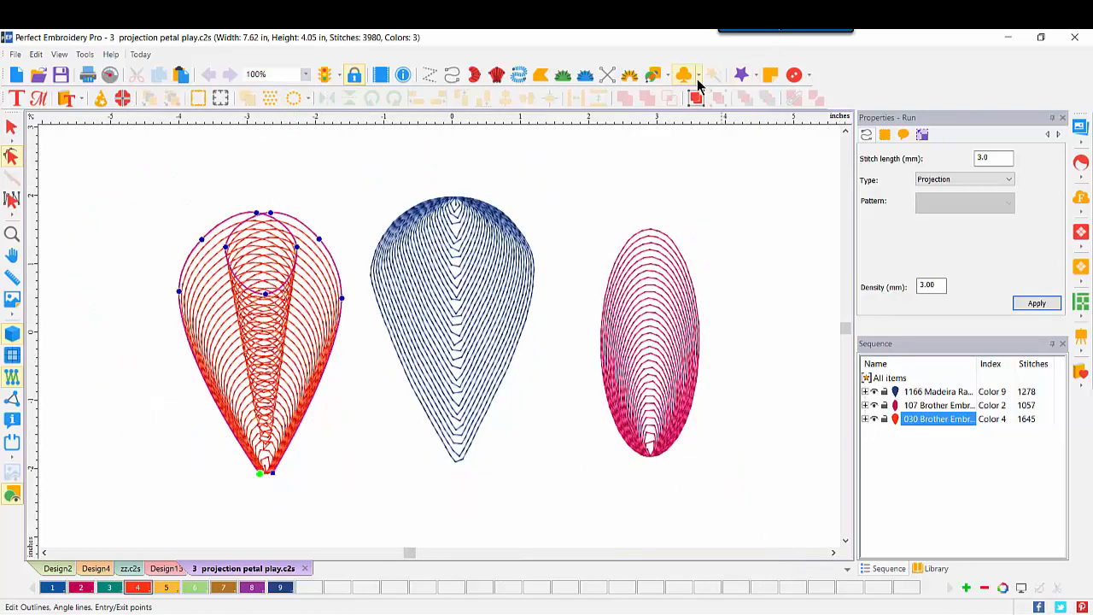
pyautogui.click(667, 75)
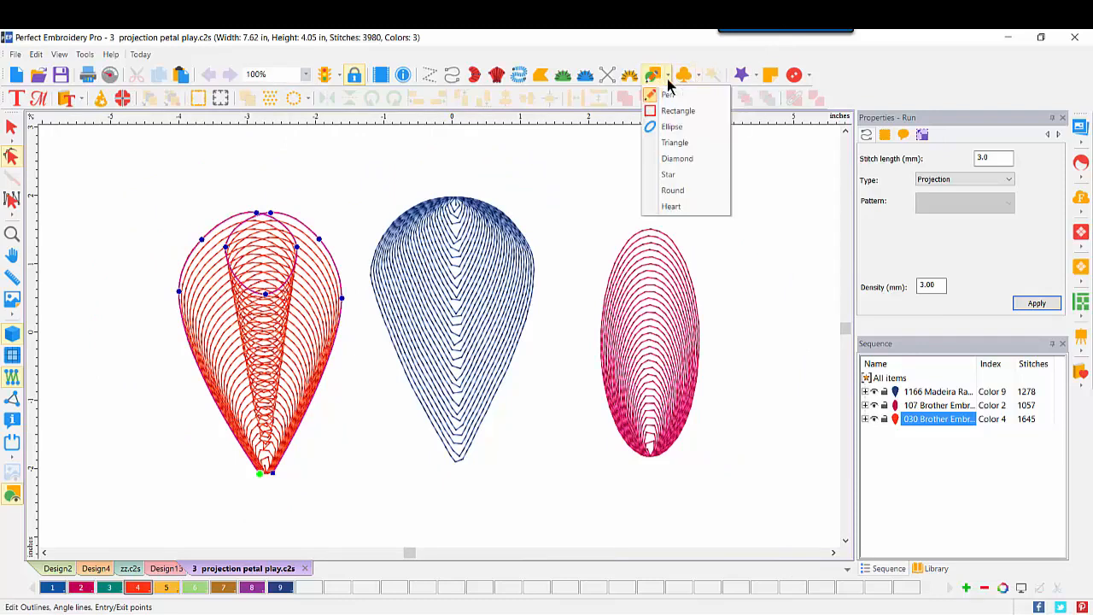
pyautogui.click(669, 95)
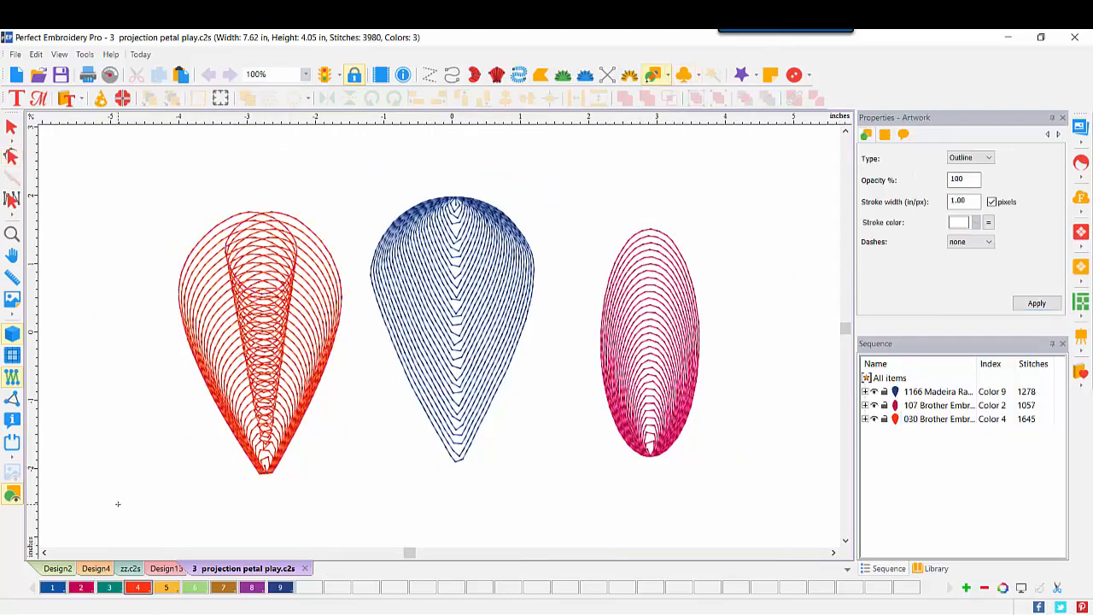
pyautogui.click(97, 534)
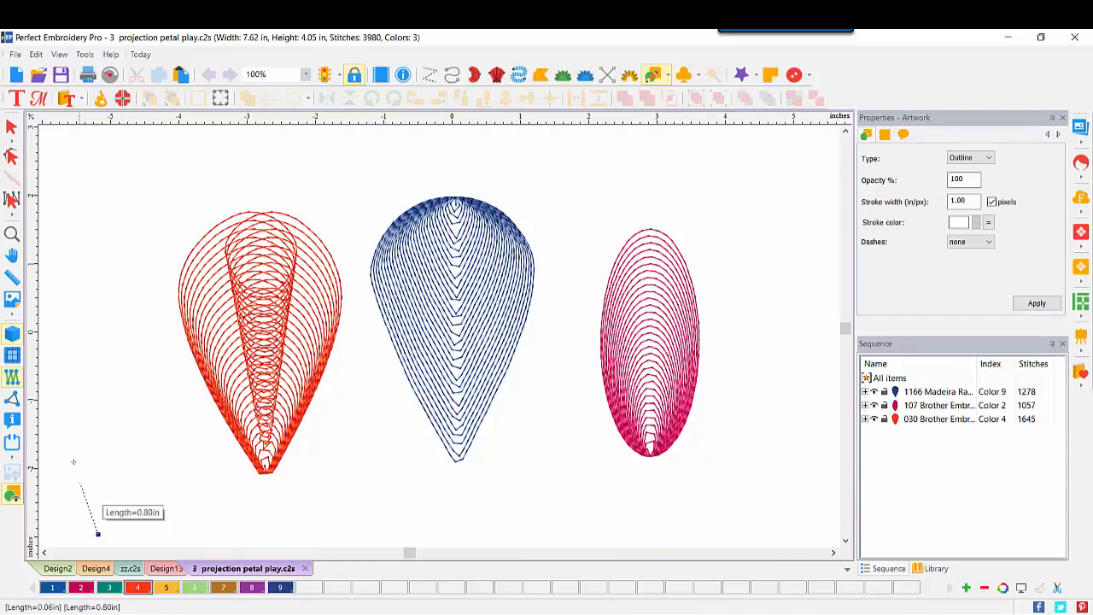
pyautogui.click(56, 430)
pyautogui.click(114, 382)
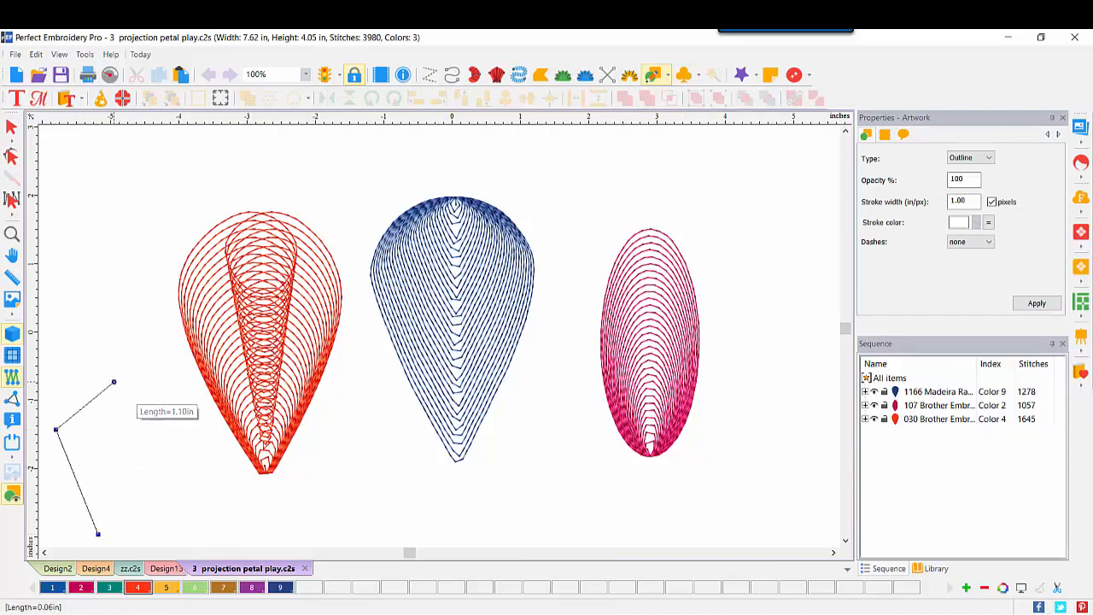
pyautogui.click(137, 415)
pyautogui.click(113, 435)
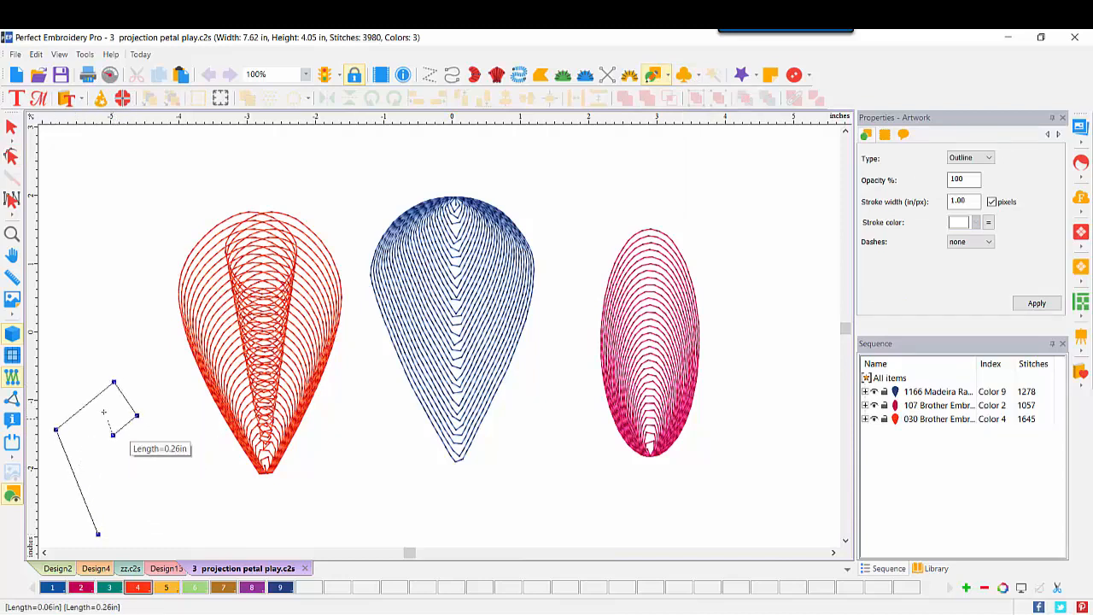
pyautogui.click(94, 383)
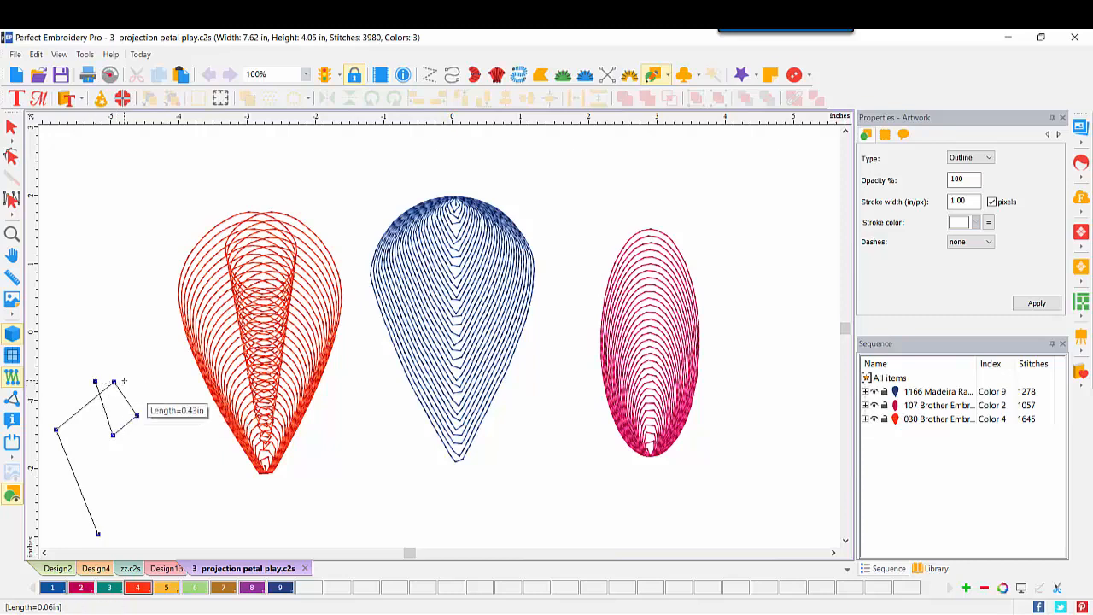
pyautogui.click(123, 381)
pyautogui.click(171, 433)
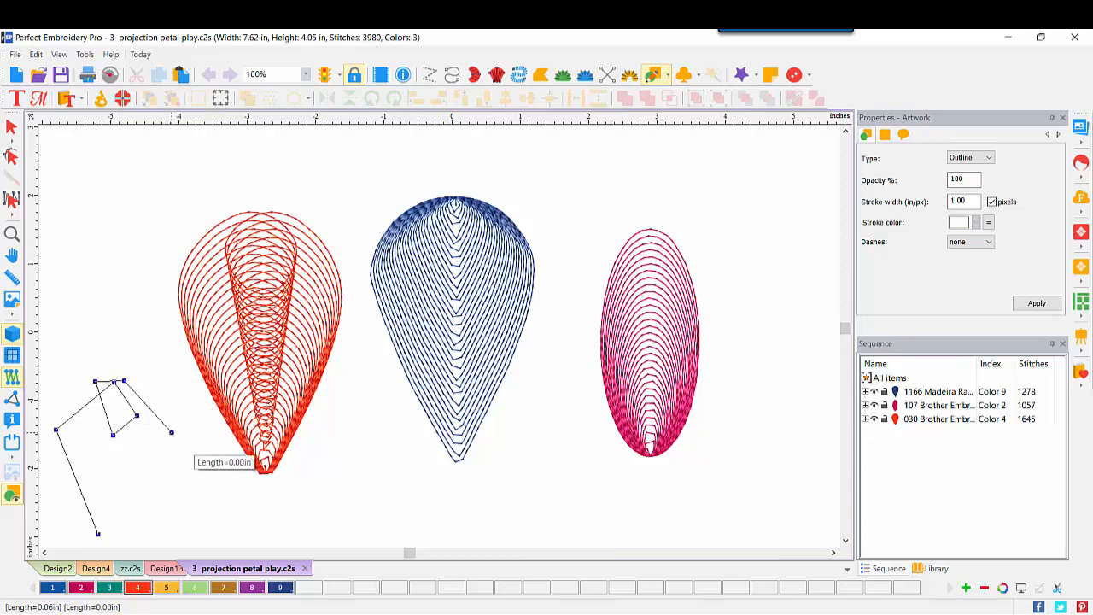
pyautogui.click(122, 527)
pyautogui.press('Return')
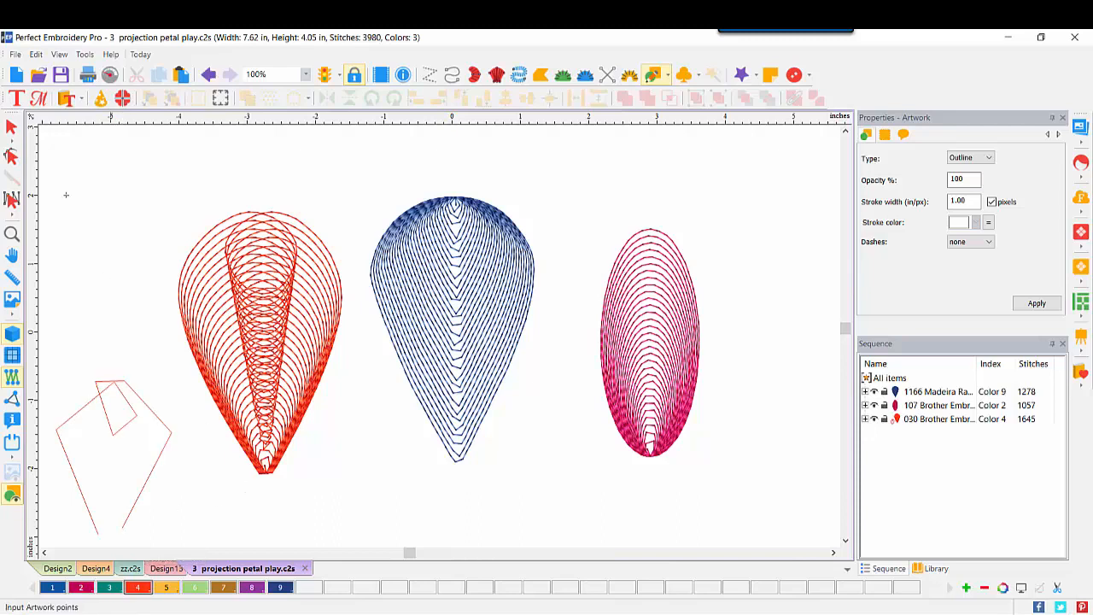
# Step: Smooth all the upper and loop points of the new petal outline, leaving its two bottom end points as they are
pyautogui.click(11, 126)
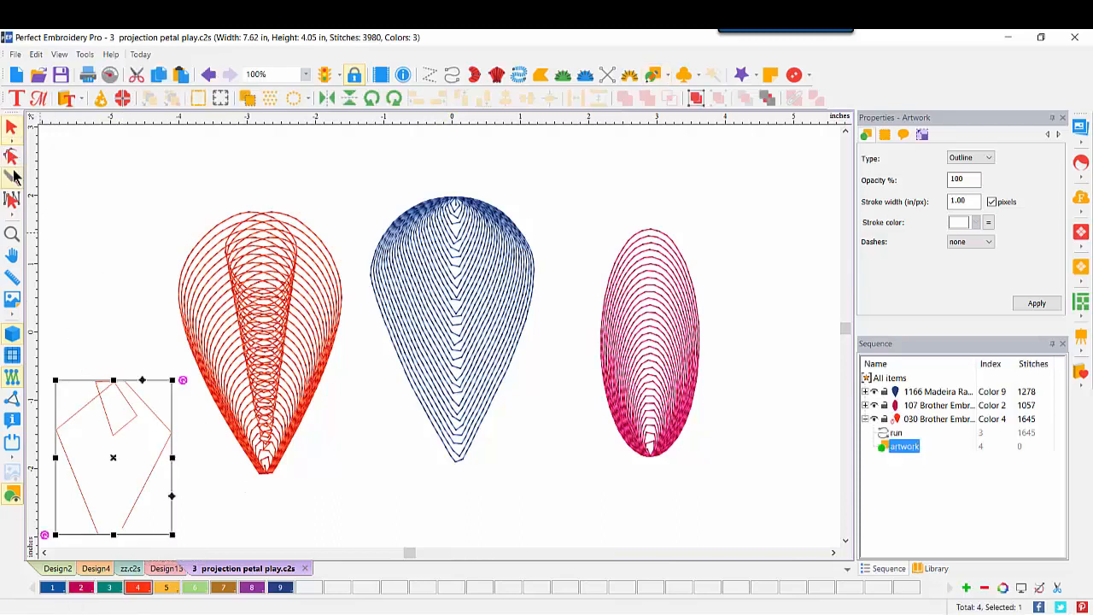
pyautogui.click(11, 156)
pyautogui.moveTo(72, 358); pyautogui.dragTo(131, 445)
pyautogui.moveTo(53, 347); pyautogui.dragTo(181, 467)
pyautogui.rightClick(120, 385)
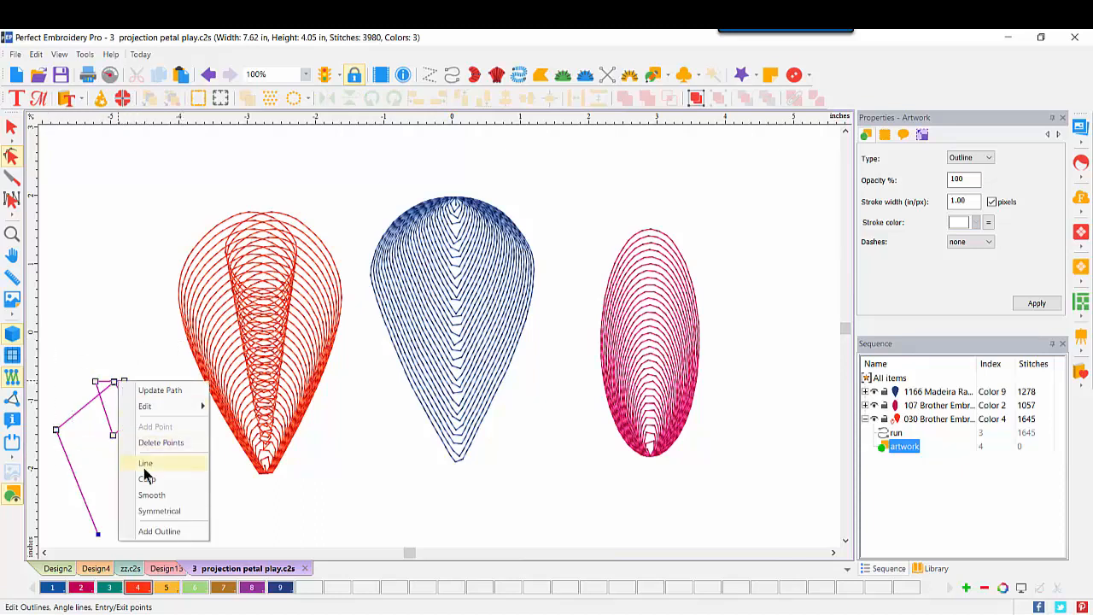
pyautogui.click(147, 498)
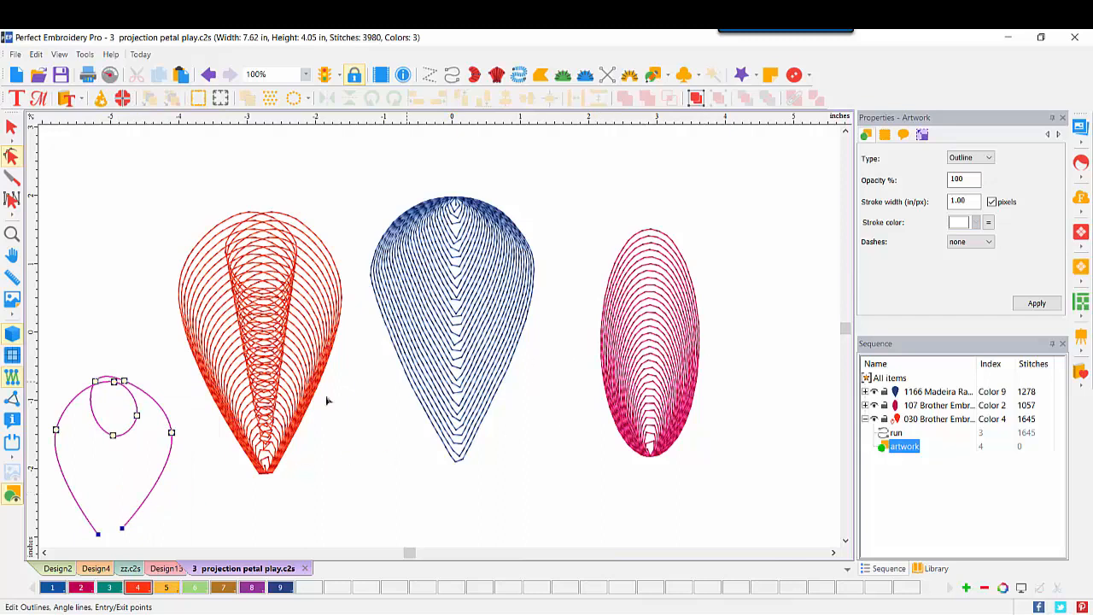
# Step: Convert the smoothed petal artwork to a run stitch and apply the Projection type with 1.5 mm density
pyautogui.click(11, 127)
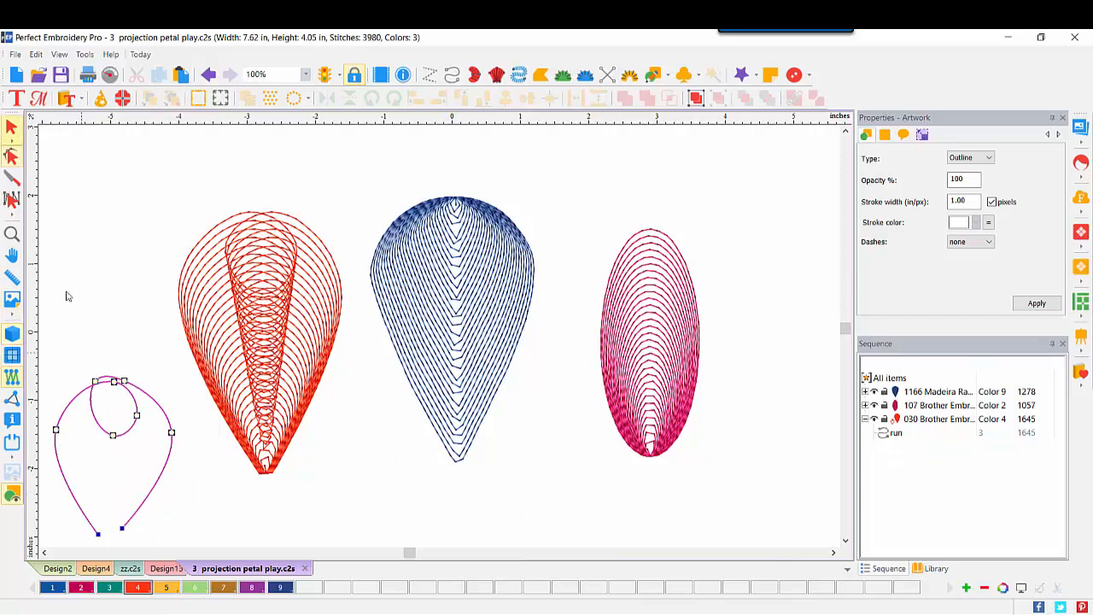
pyautogui.click(99, 403)
pyautogui.rightClick(99, 403)
pyautogui.moveTo(148, 290)
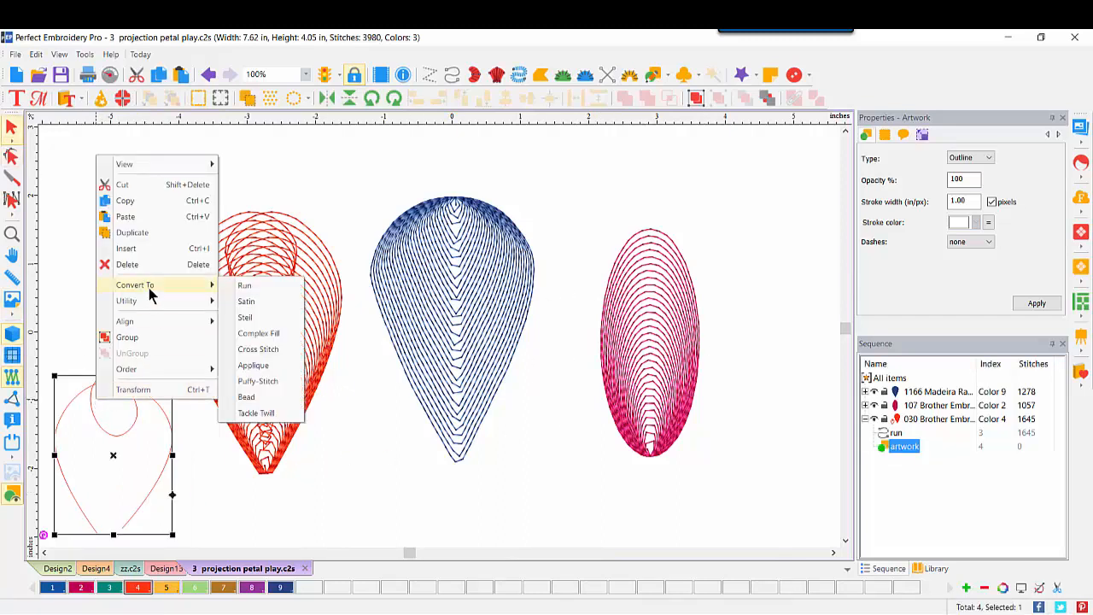
pyautogui.click(253, 289)
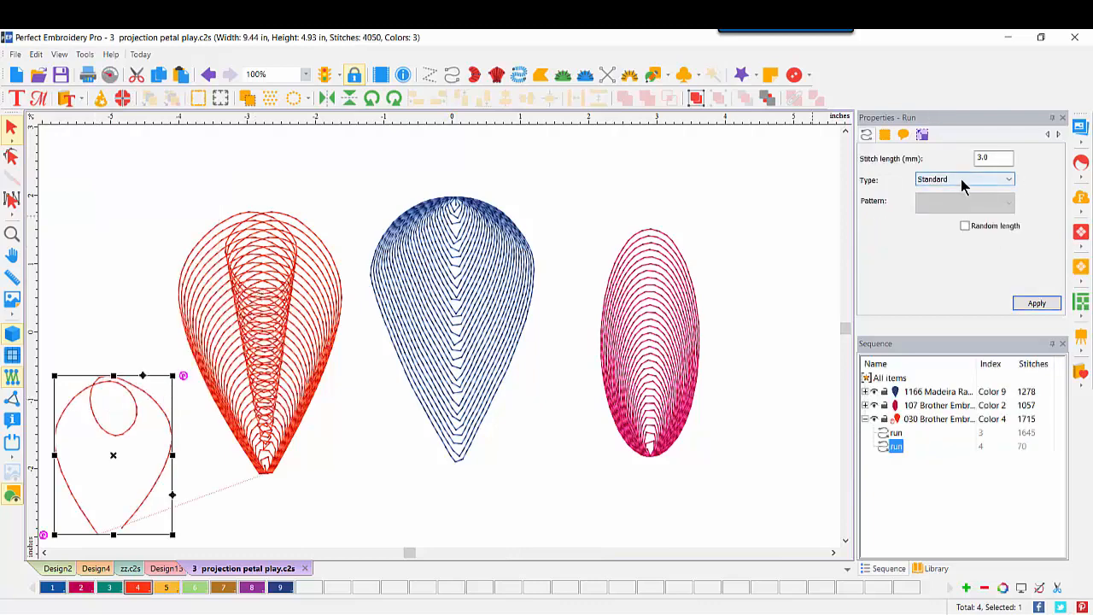
pyautogui.click(962, 179)
pyautogui.click(950, 248)
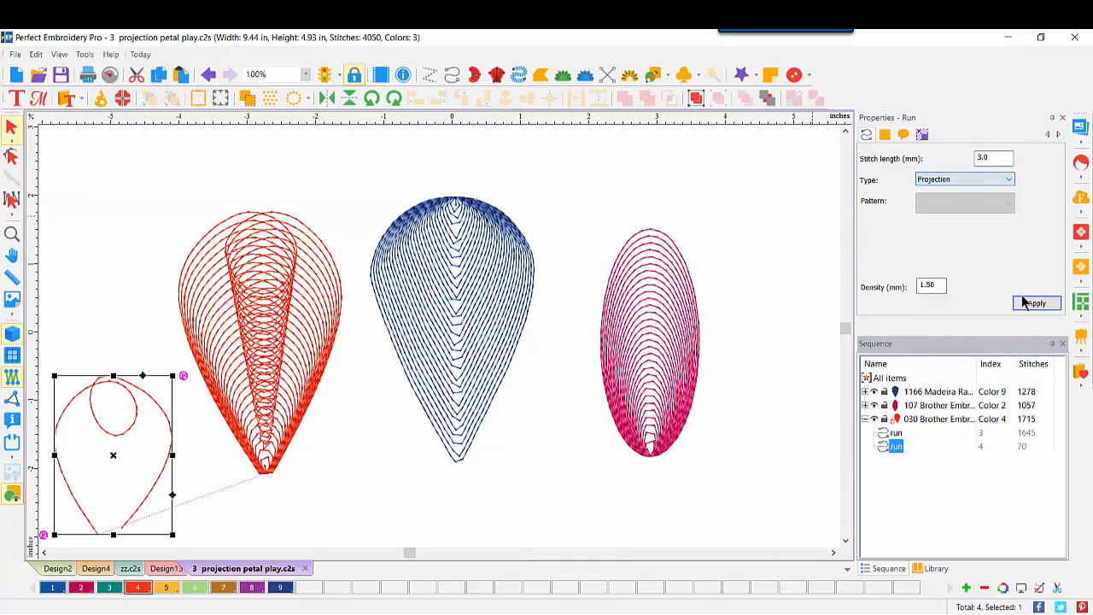
pyautogui.click(1035, 304)
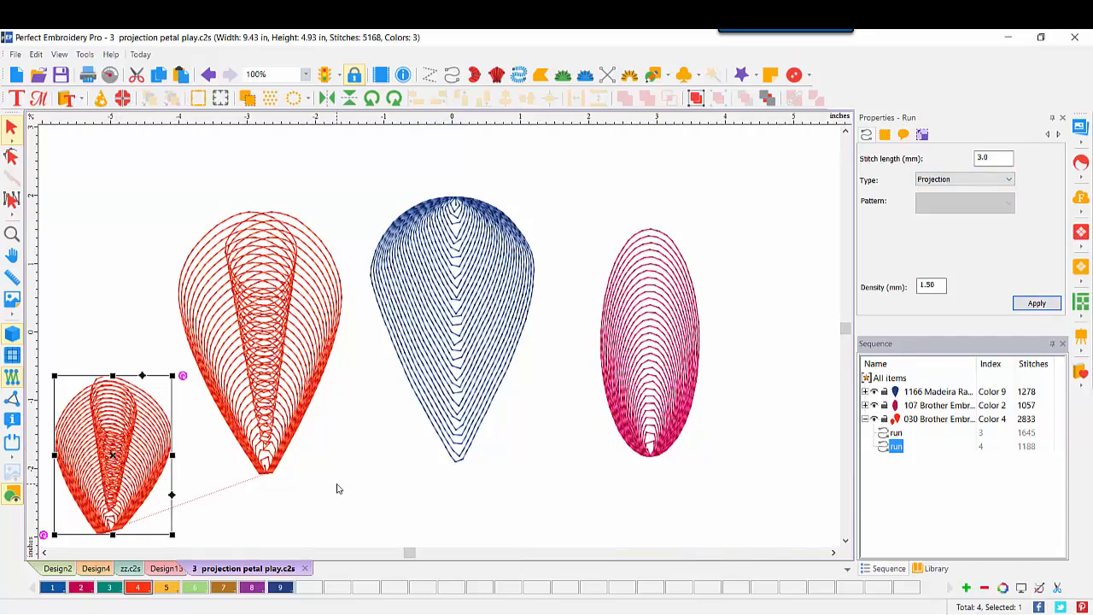
# Step: Open the design file 4 projection flowr scene 2.c2s and show its stitches in 3D
pyautogui.click(39, 77)
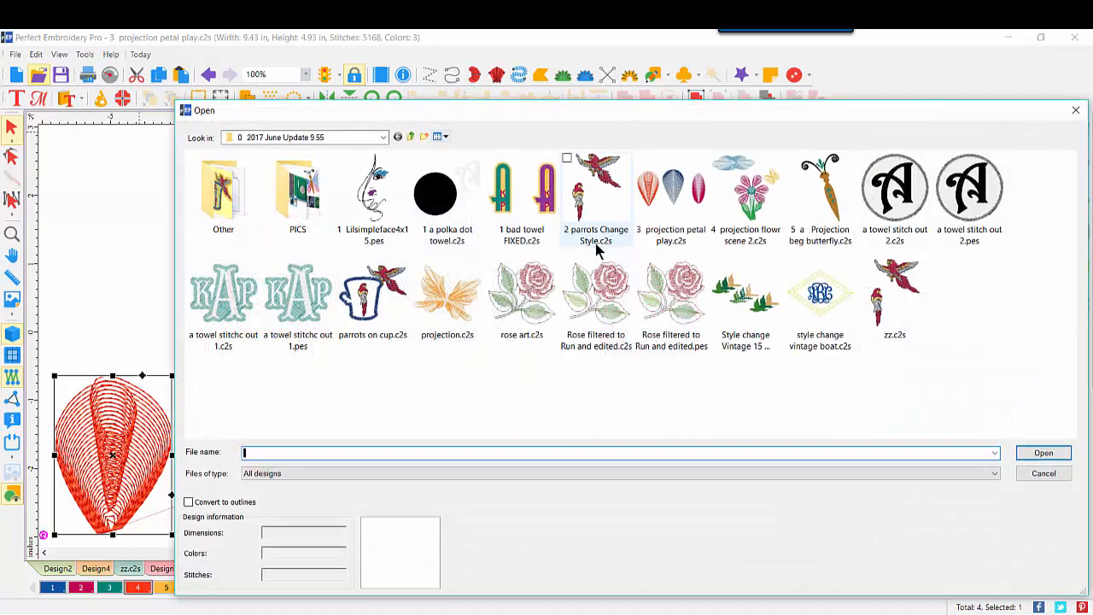
pyautogui.doubleClick(777, 194)
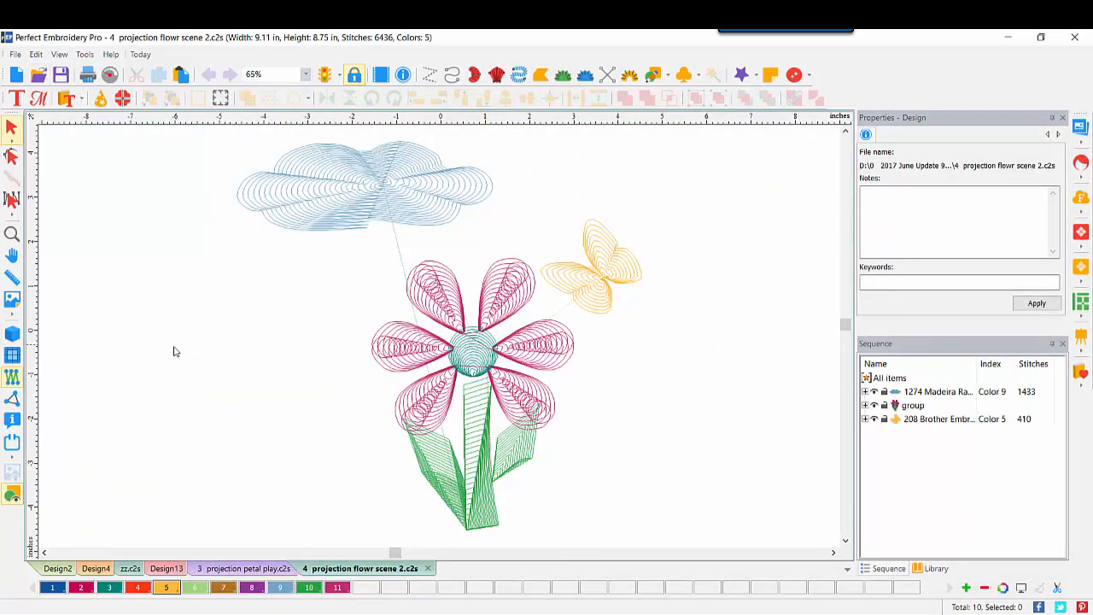
pyautogui.click(12, 334)
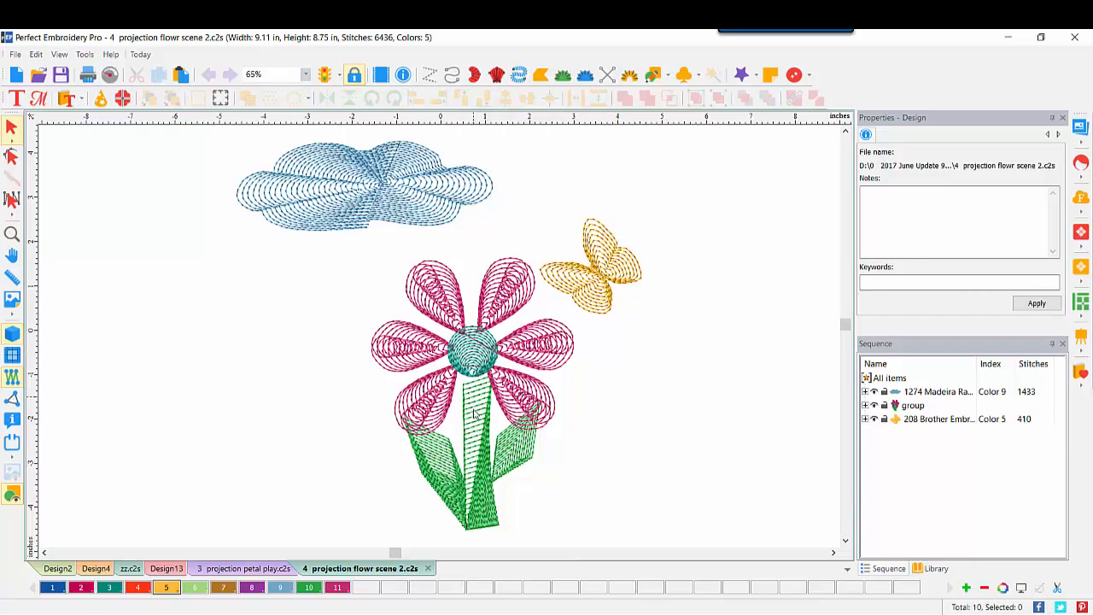
# Step: Examine the outline points and start points of the green stem with leaves, the cloud and the yellow butterfly
pyautogui.click(513, 467)
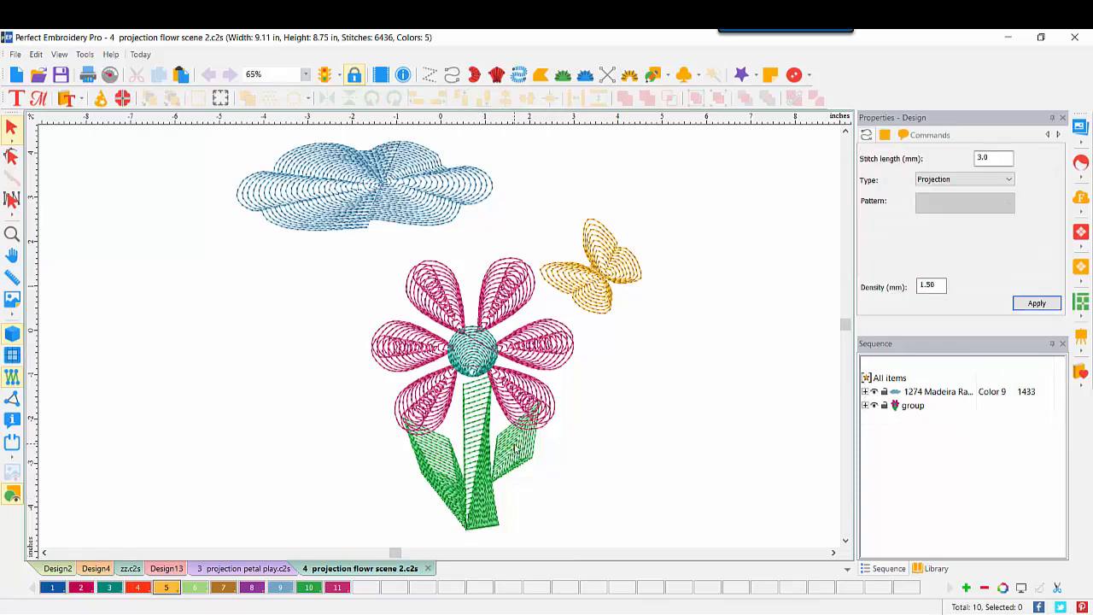
pyautogui.click(12, 156)
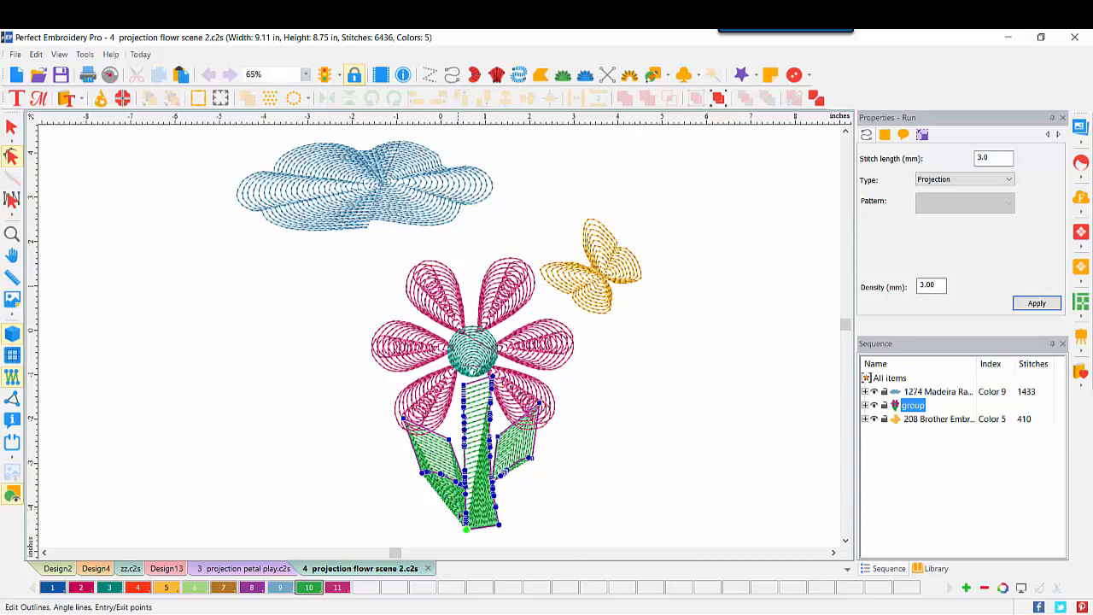
pyautogui.click(344, 161)
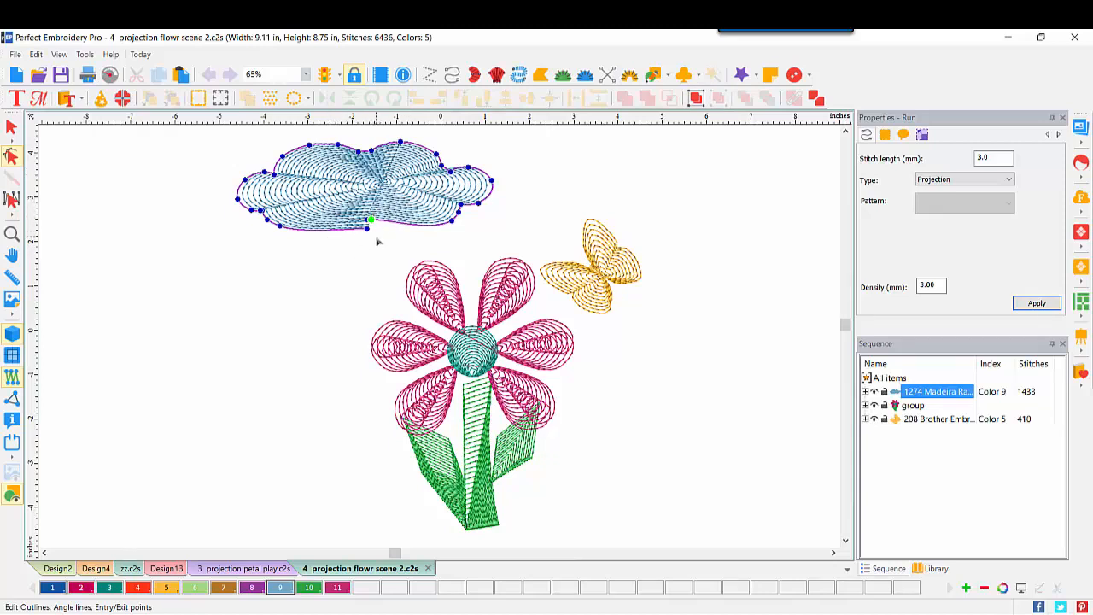
pyautogui.click(589, 233)
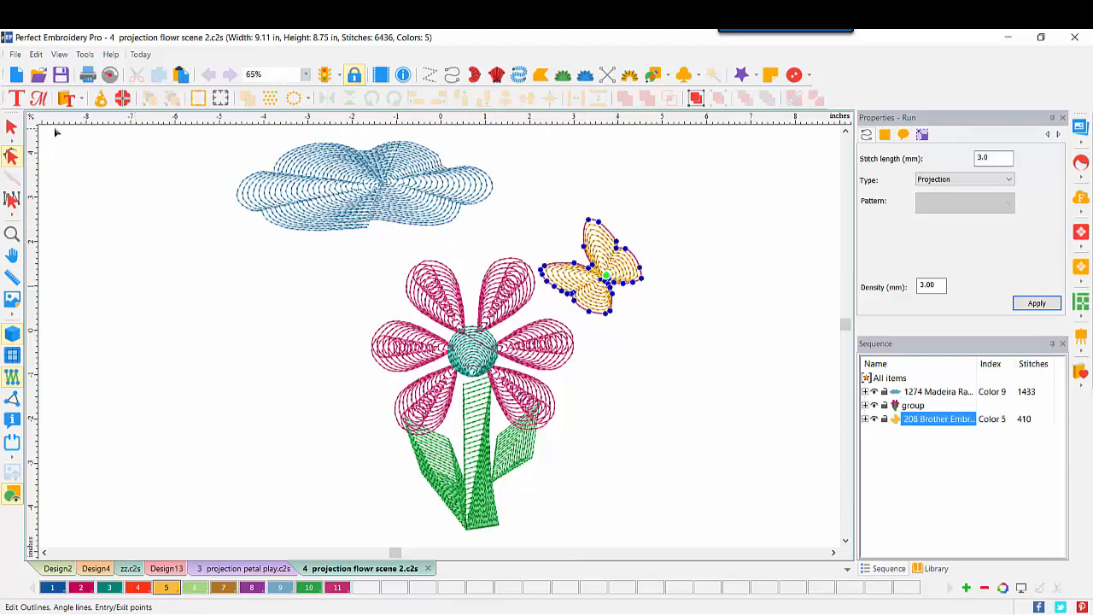
# Step: Insert the Butterfly01 applique shape, place it right of the flower below the yellow butterfly and shrink it to about two-thirds size
pyautogui.click(79, 98)
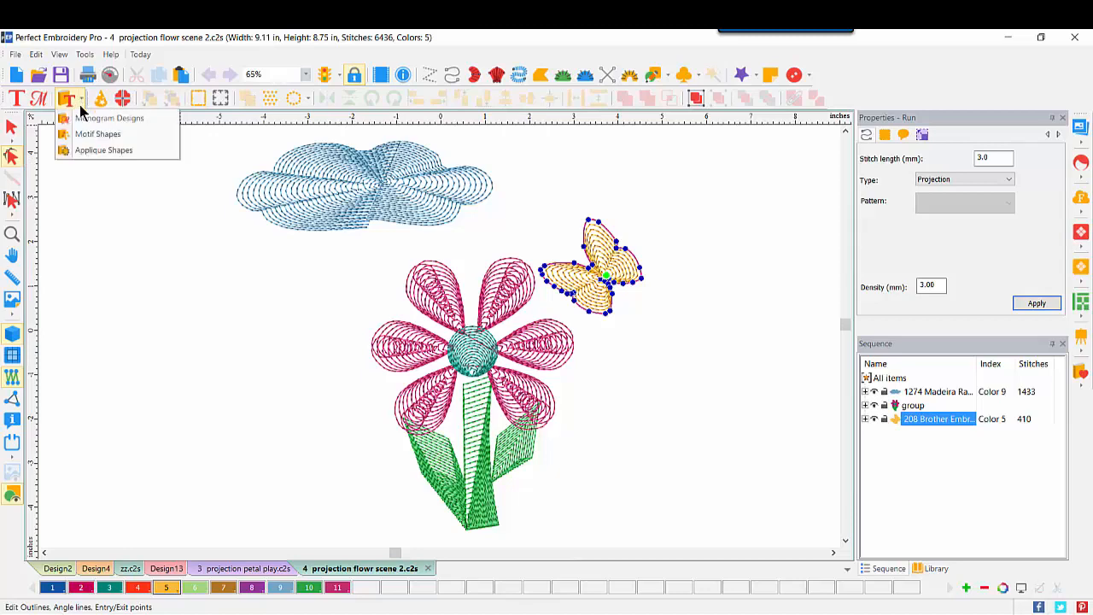
pyautogui.click(96, 152)
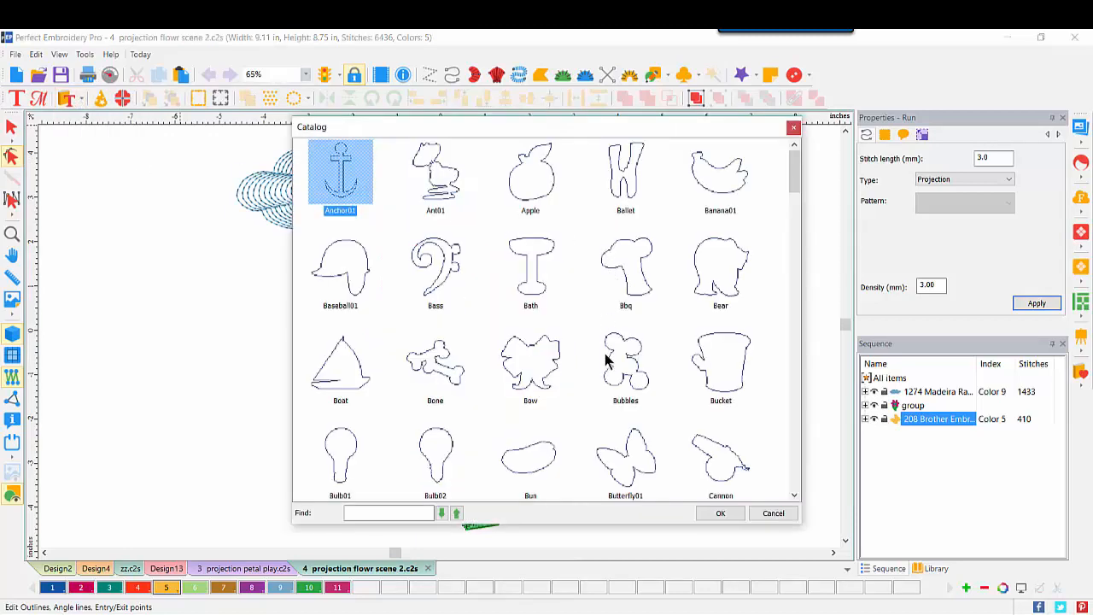
pyautogui.doubleClick(621, 446)
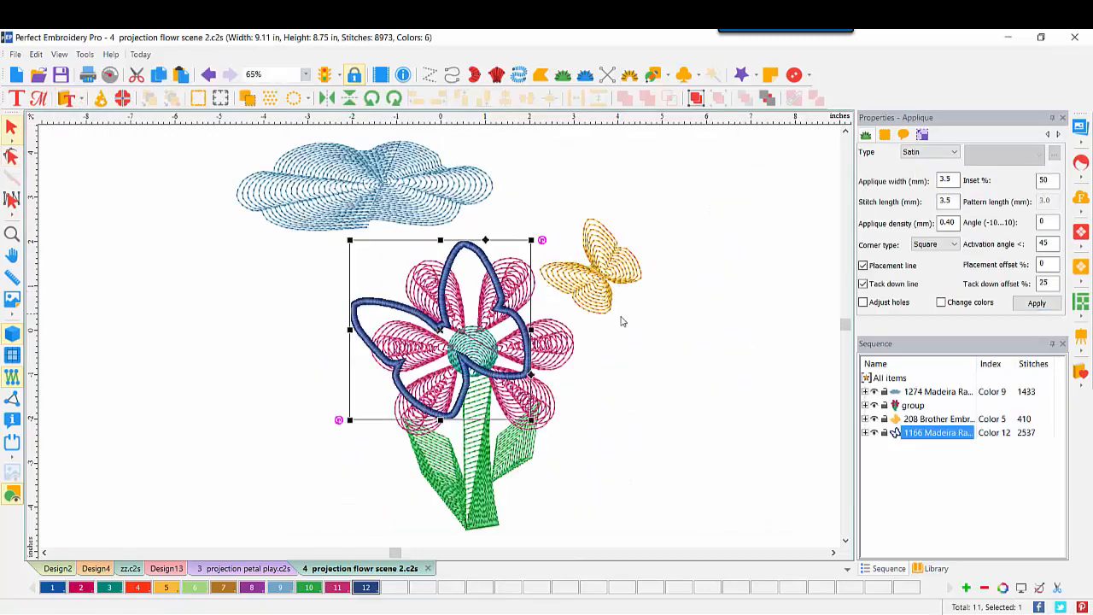
pyautogui.moveTo(491, 269); pyautogui.dragTo(755, 320)
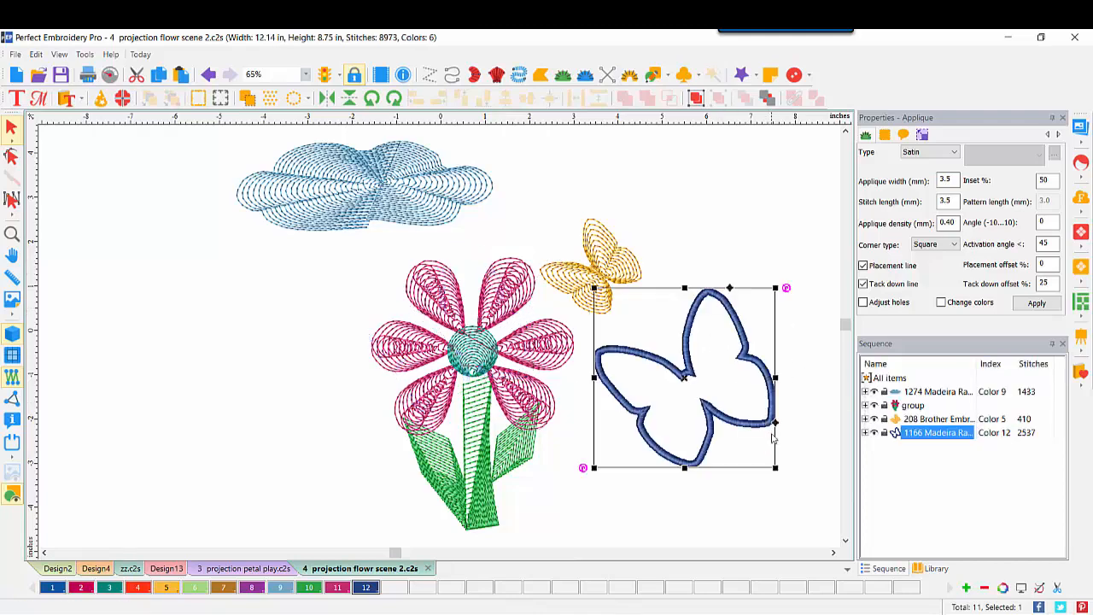
pyautogui.moveTo(775, 466); pyautogui.dragTo(709, 402)
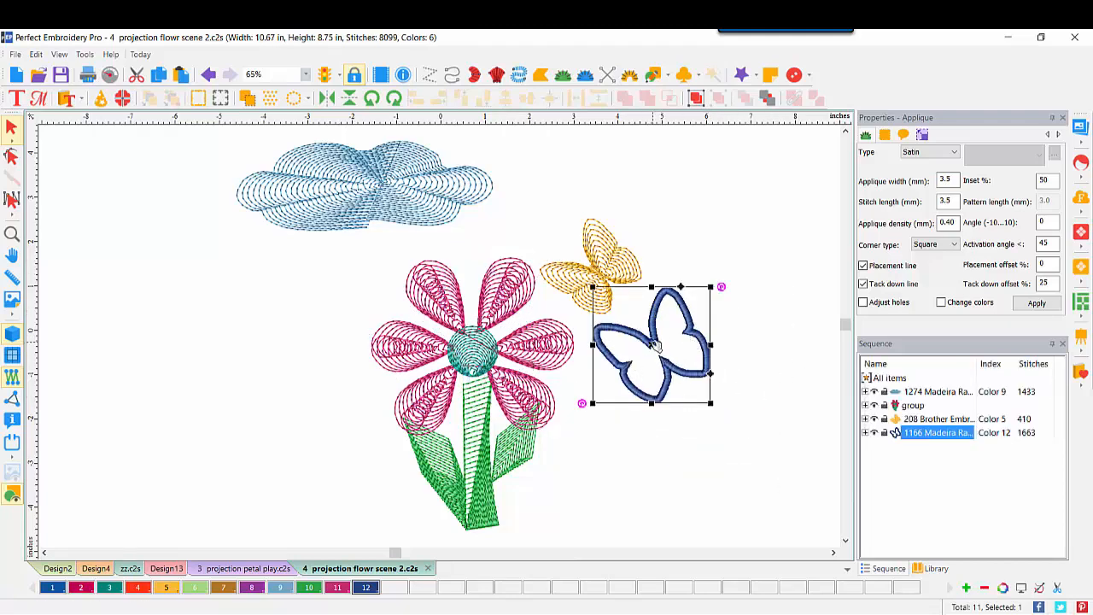
# Step: Convert the blue butterfly applique below the yellow butterfly to artwork
pyautogui.rightClick(652, 339)
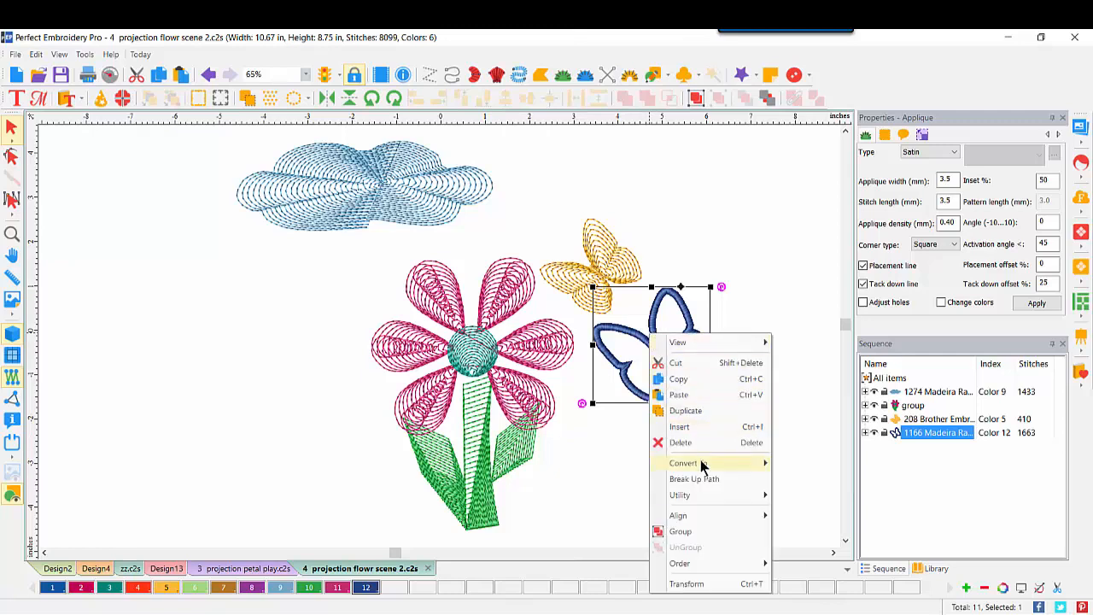
pyautogui.moveTo(704, 465)
pyautogui.click(803, 466)
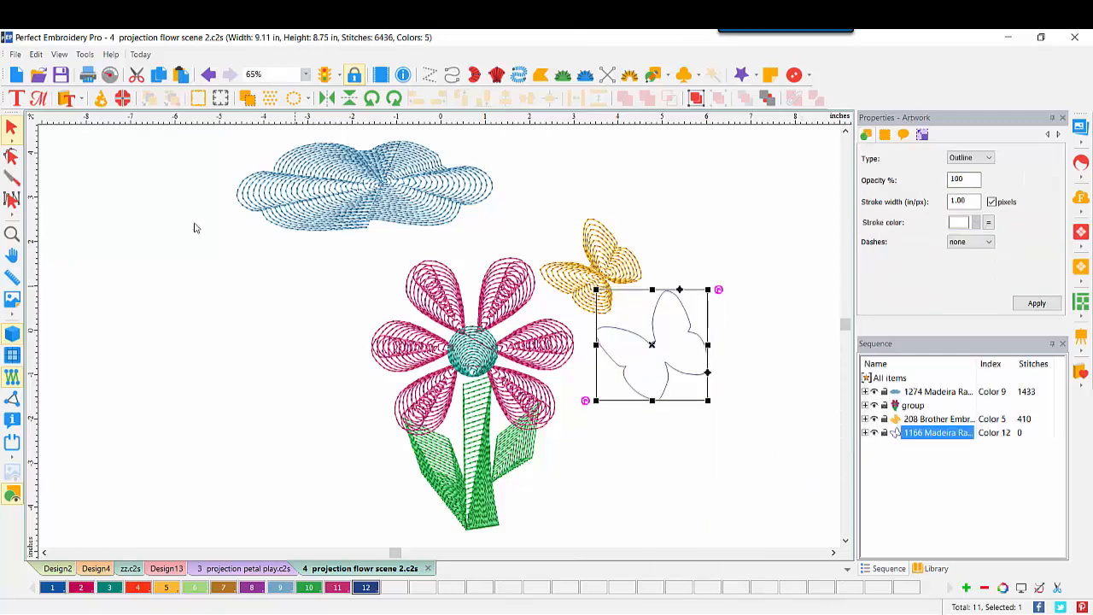
# Step: Split the butterfly artwork's outline at the inner notch point between the lower wings and pull the two line ends apart
pyautogui.click(12, 156)
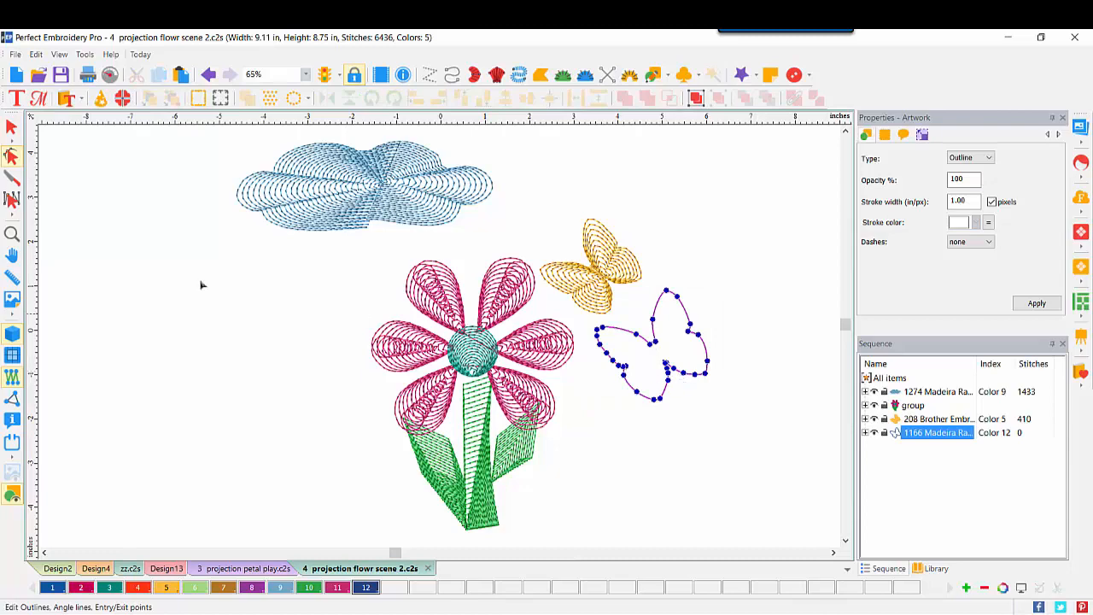
pyautogui.click(12, 232)
pyautogui.click(659, 339)
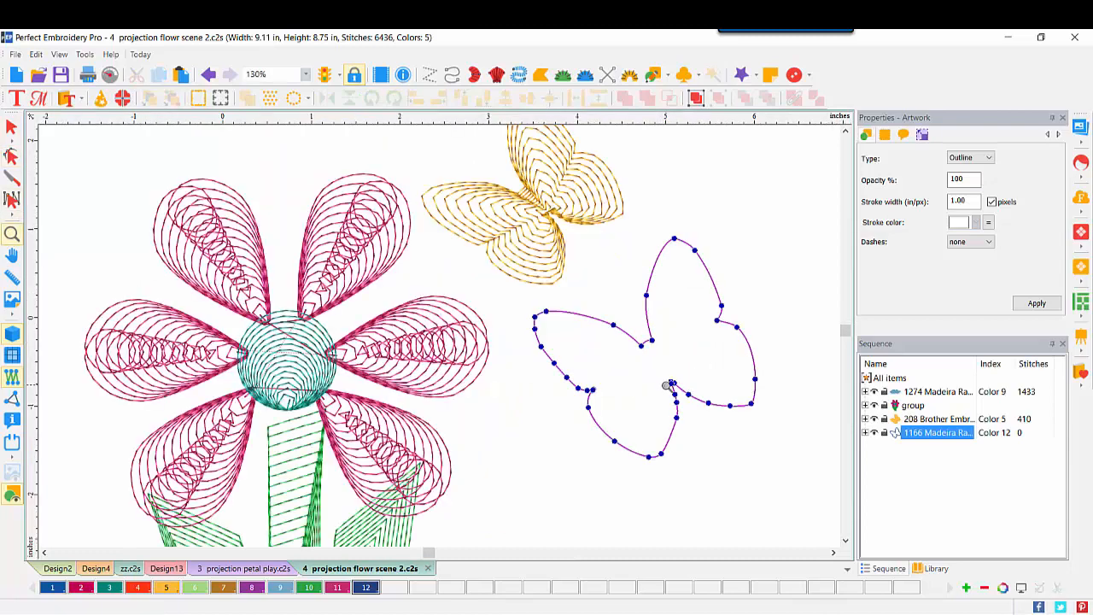
pyautogui.click(682, 364)
pyautogui.click(683, 411)
pyautogui.click(688, 376)
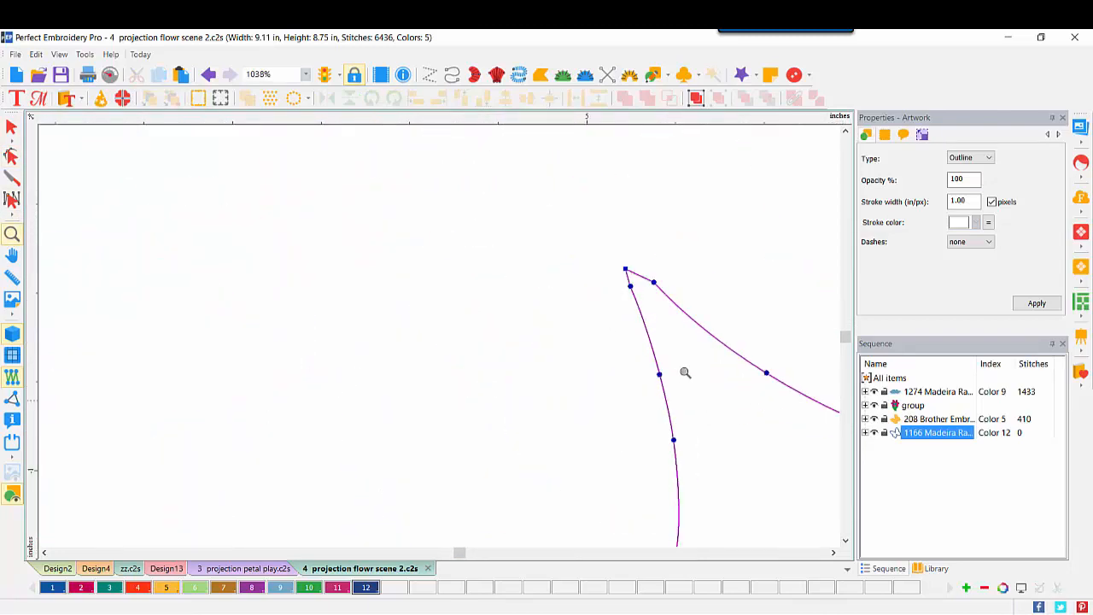
pyautogui.click(11, 156)
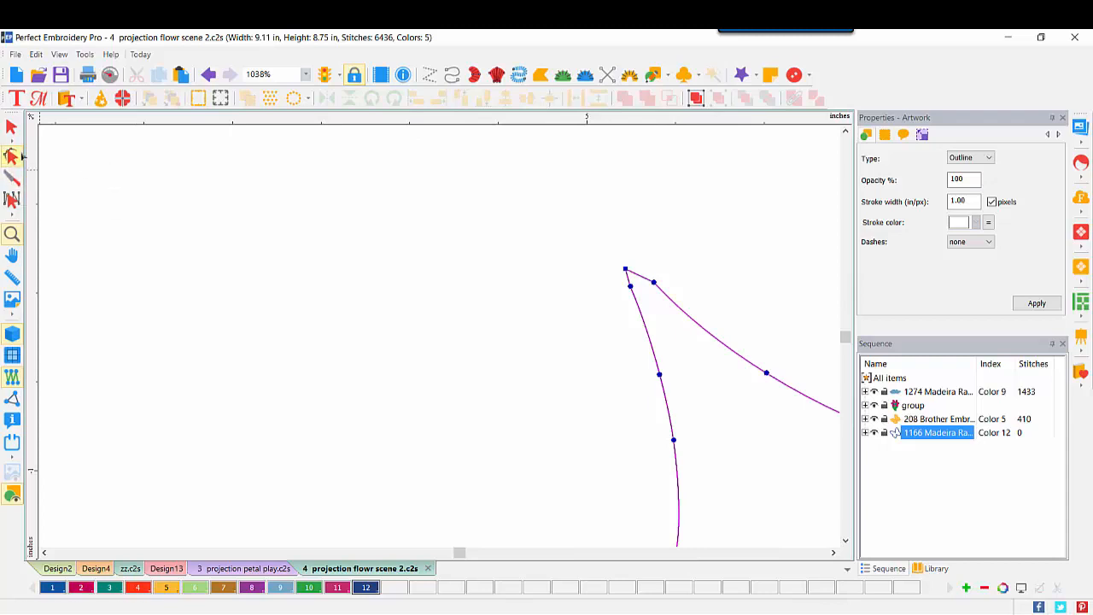
pyautogui.rightClick(625, 272)
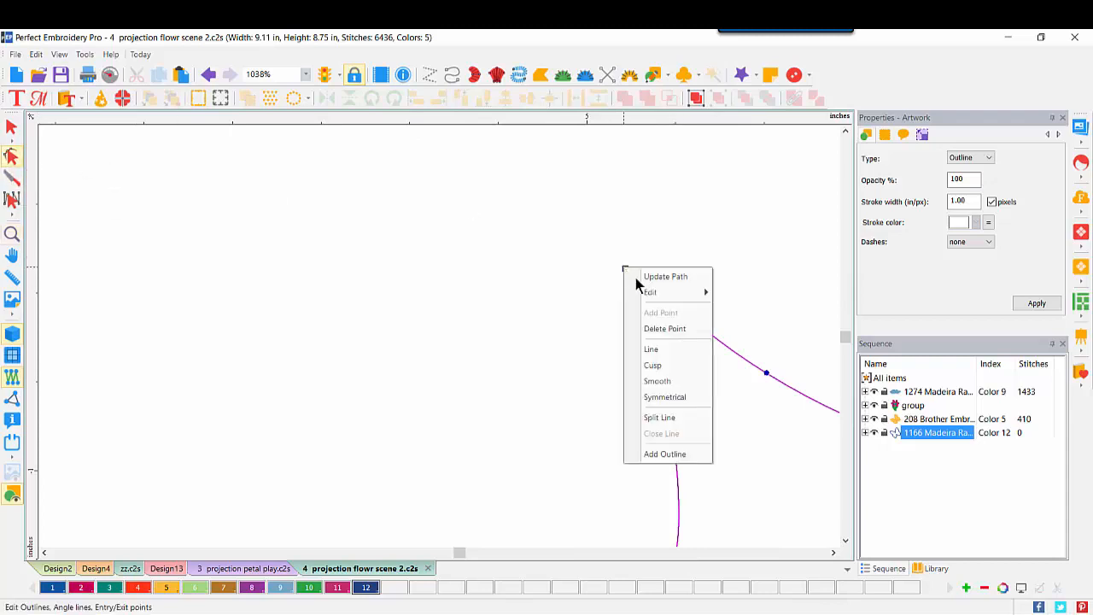
pyautogui.click(676, 416)
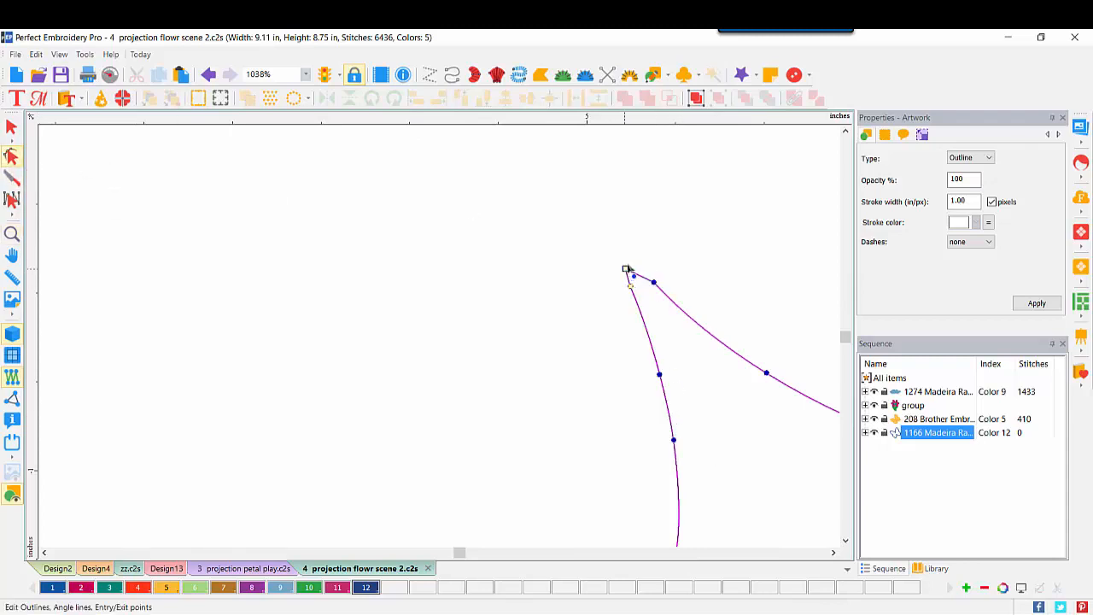
pyautogui.moveTo(625, 268); pyautogui.dragTo(665, 219)
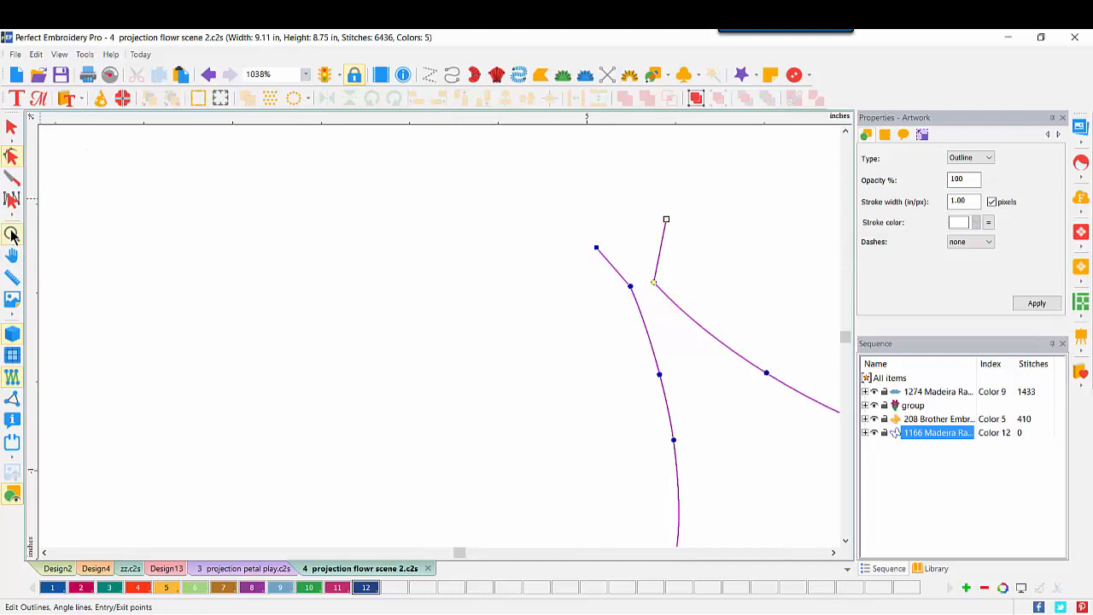
pyautogui.click(11, 235)
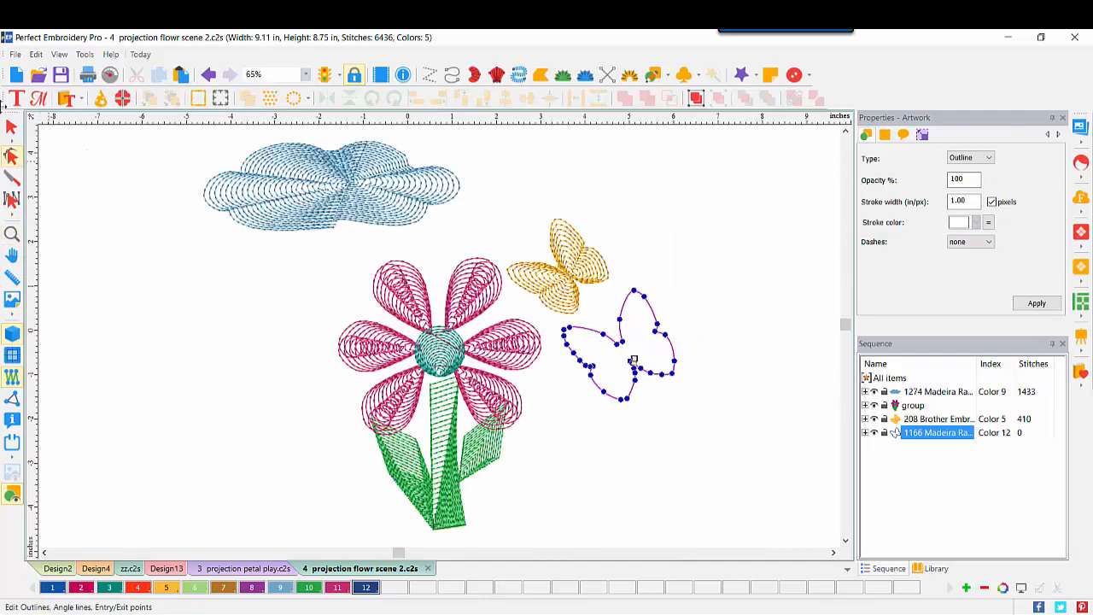
pyautogui.click(11, 127)
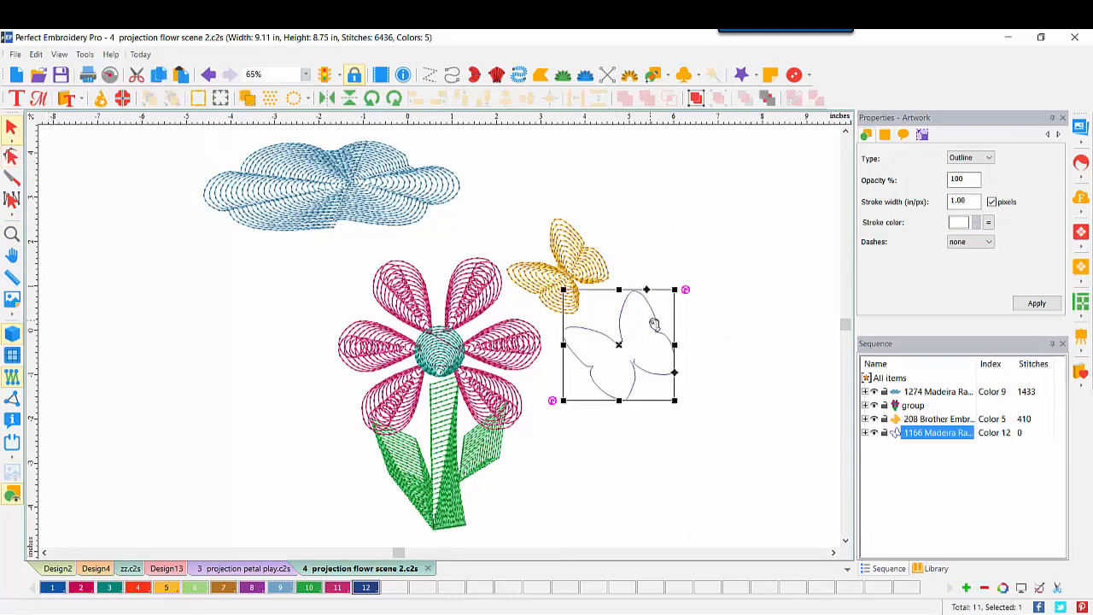
# Step: Convert the split butterfly artwork to a run stitch and apply the Projection type
pyautogui.rightClick(654, 324)
pyautogui.moveTo(764, 451)
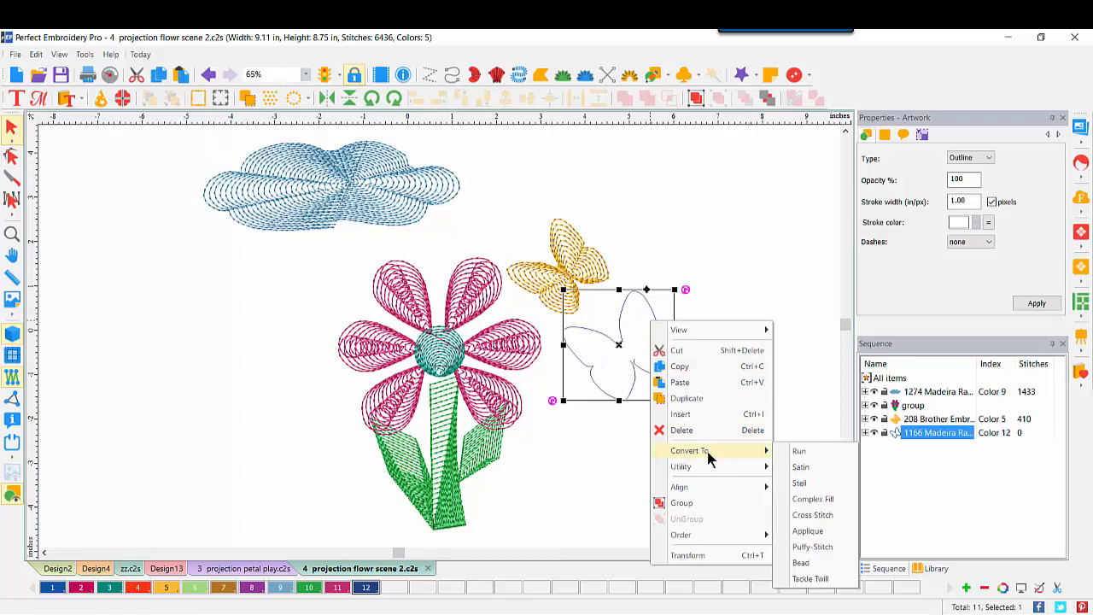
pyautogui.click(808, 456)
pyautogui.click(974, 178)
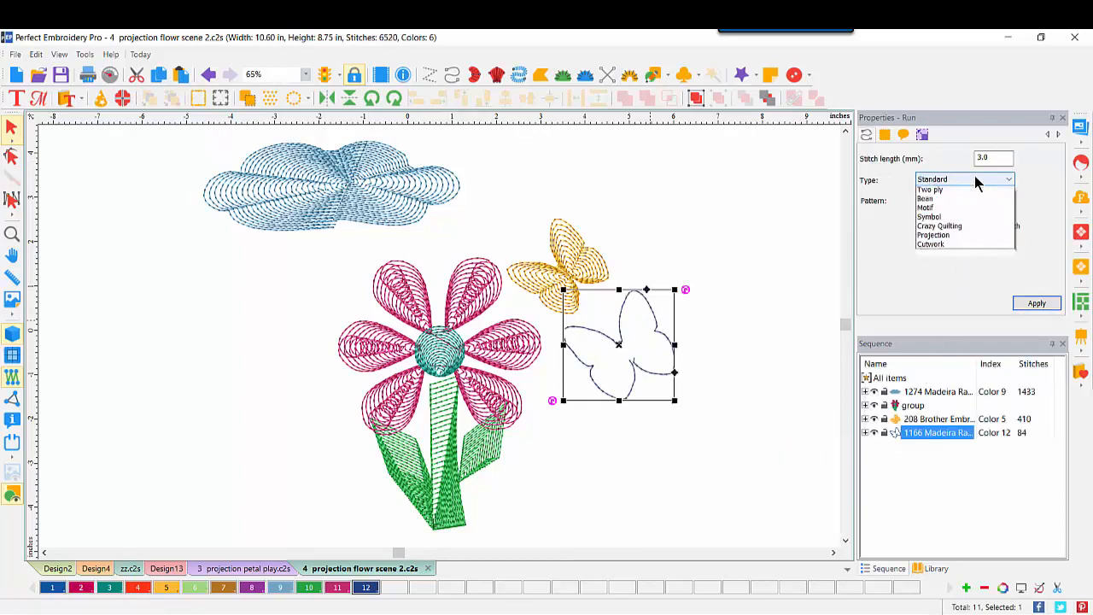
pyautogui.click(933, 235)
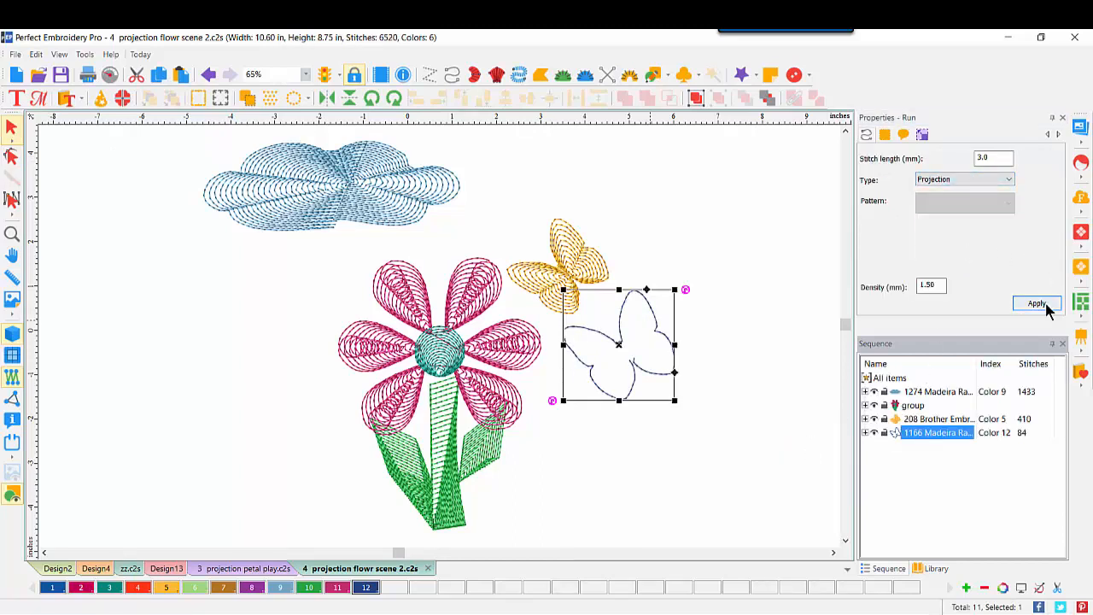
pyautogui.click(1036, 304)
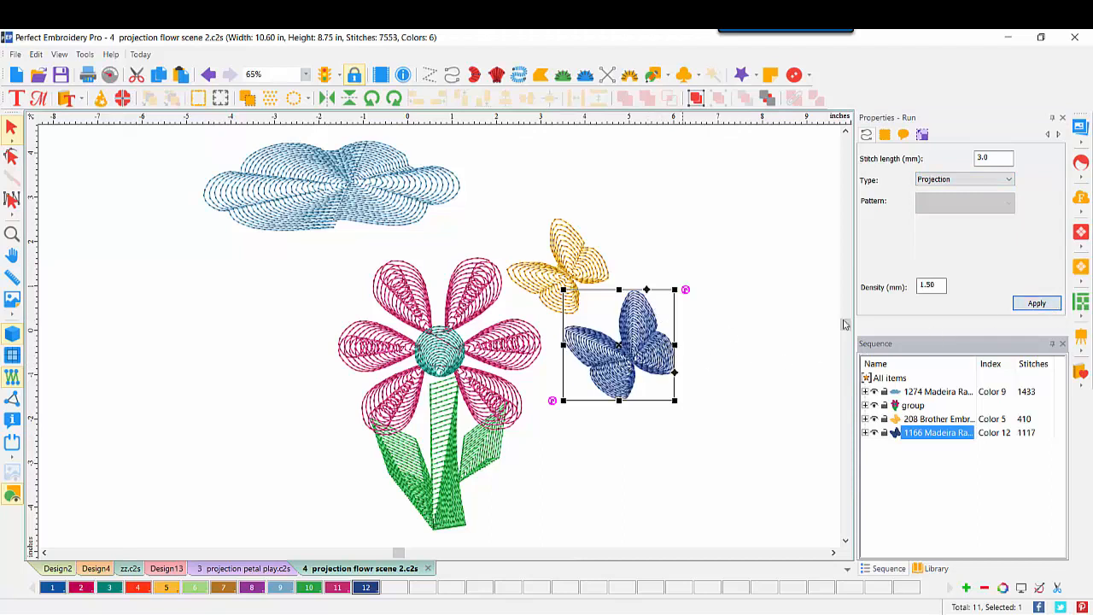
# Step: Set the blue butterfly's projection density to 3 mm and apply it
pyautogui.doubleClick(929, 285)
pyautogui.write('3')
pyautogui.click(1035, 304)
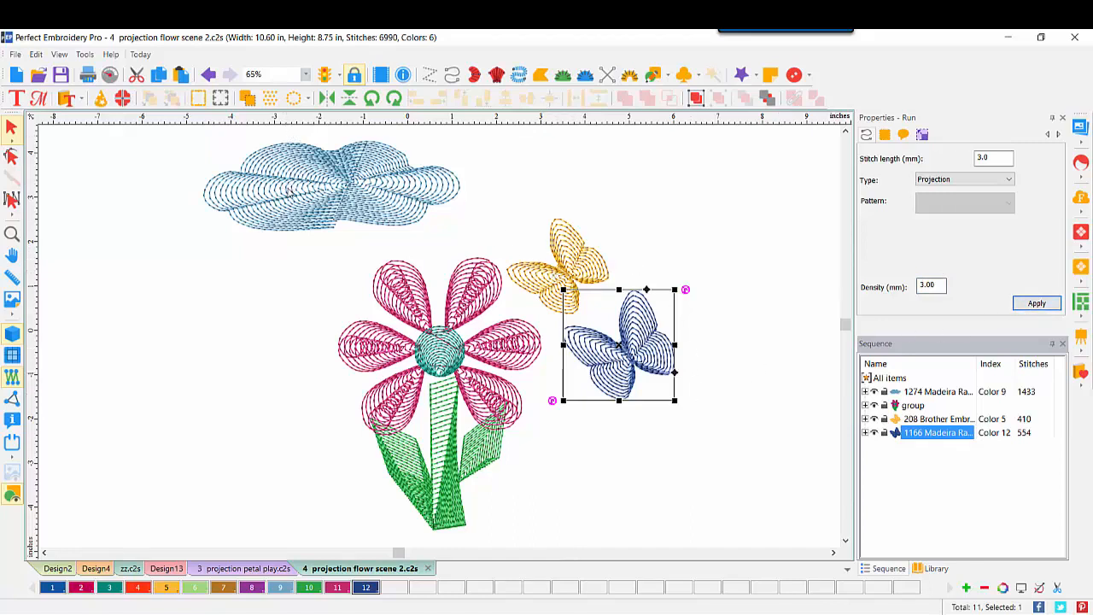
# Step: Insert the Cloud applique shape from the catalog and move it to the empty area left of the flower
pyautogui.click(81, 101)
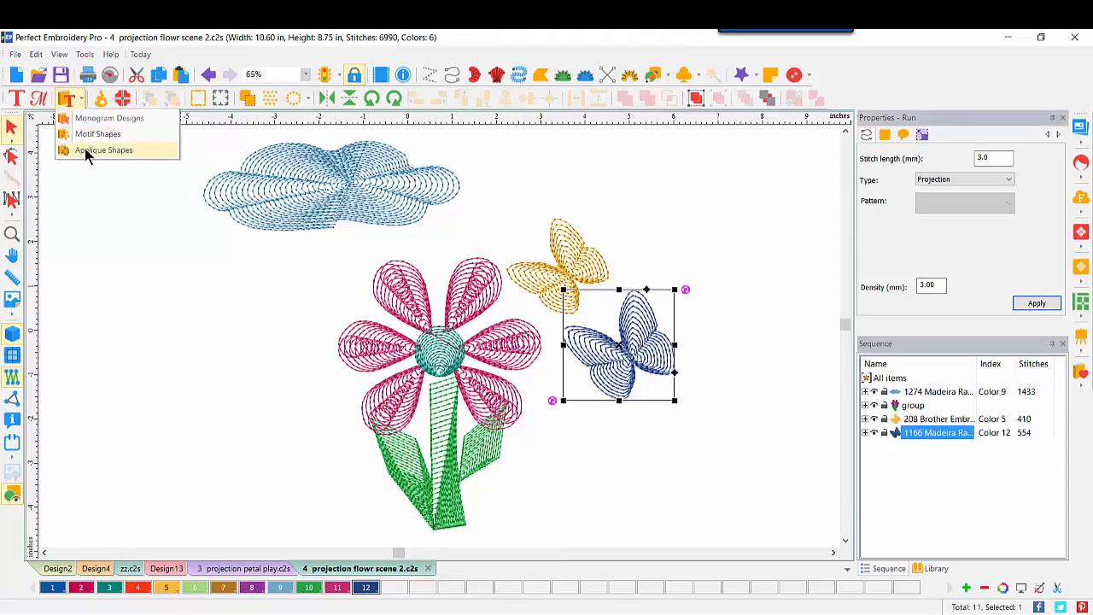
pyautogui.click(85, 149)
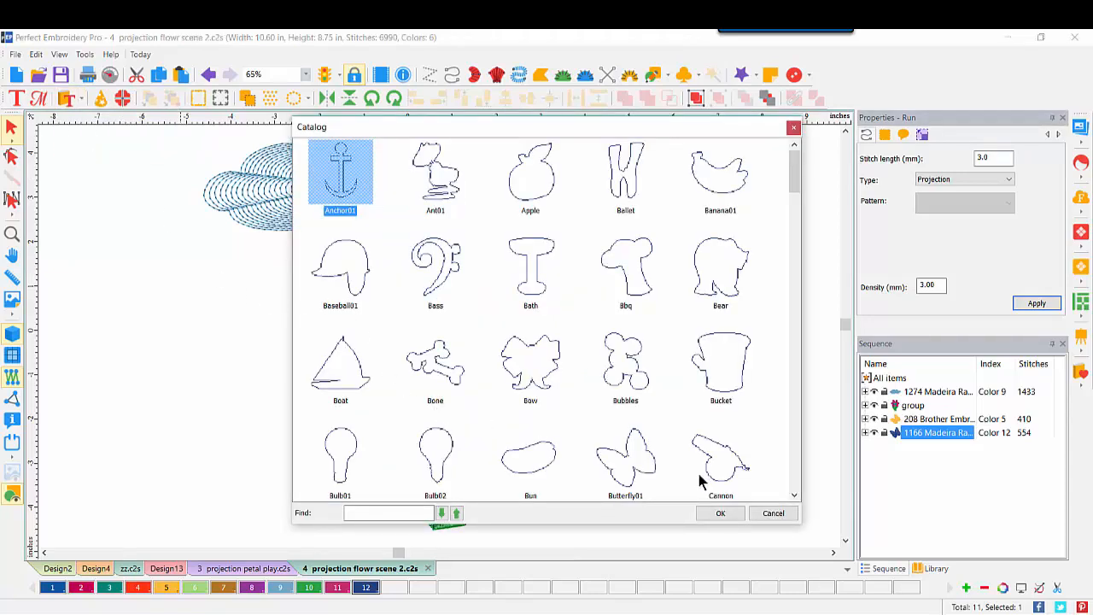
pyautogui.scroll(-5, 794, 474)
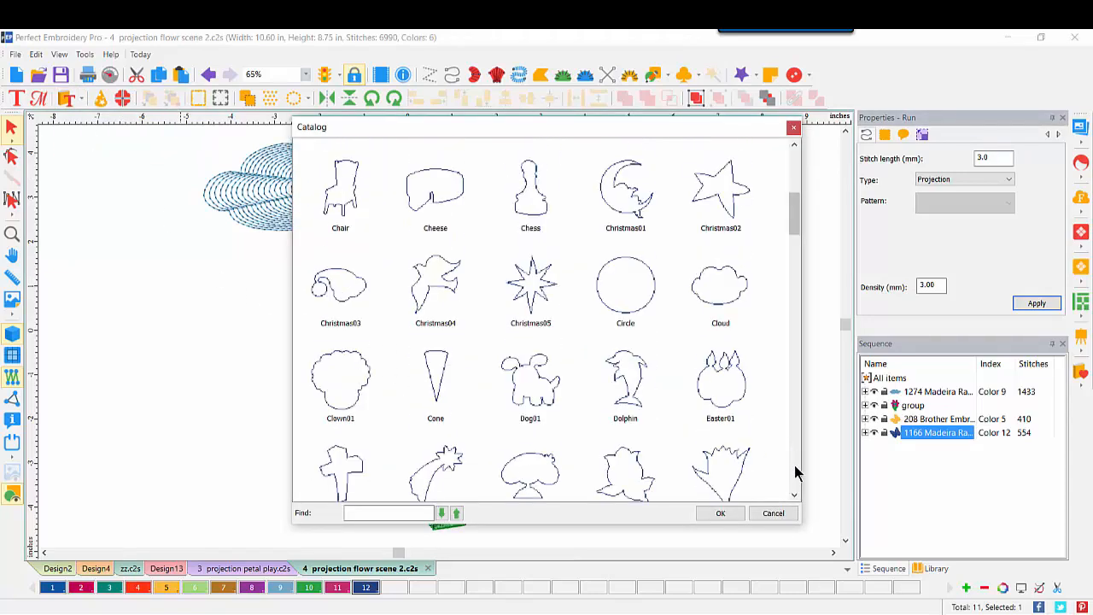
pyautogui.doubleClick(720, 284)
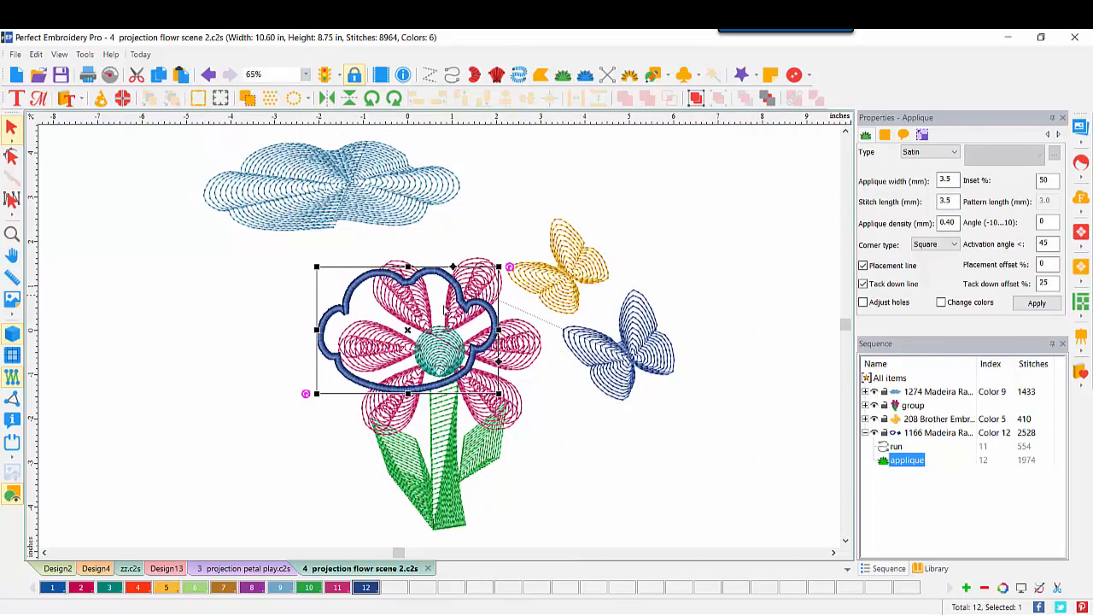
pyautogui.moveTo(332, 357); pyautogui.dragTo(79, 350)
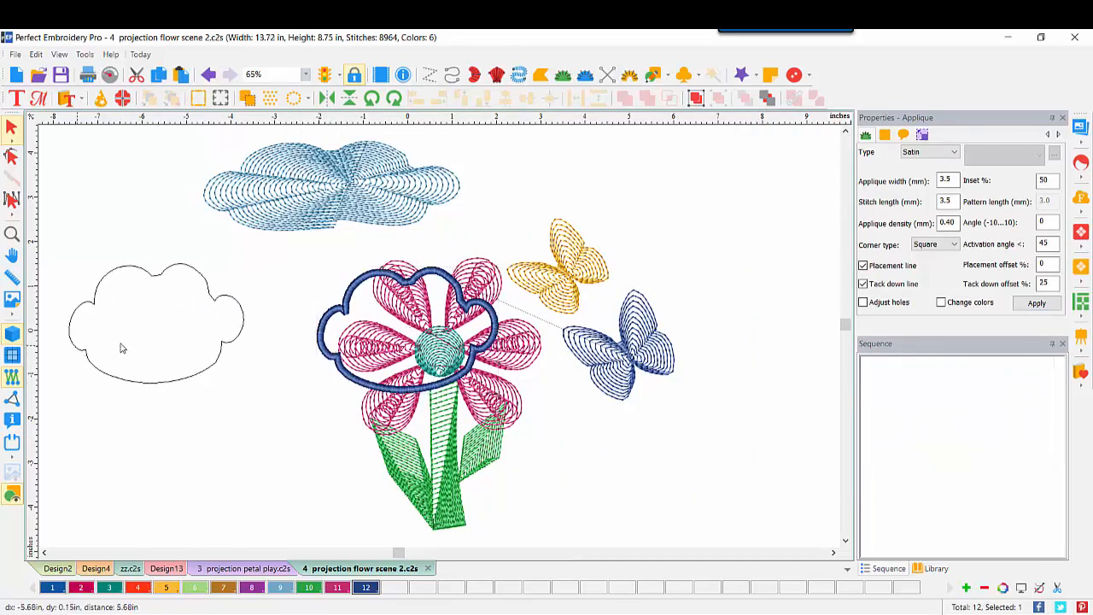
# Step: Convert the new cloud applique to artwork
pyautogui.rightClick(170, 352)
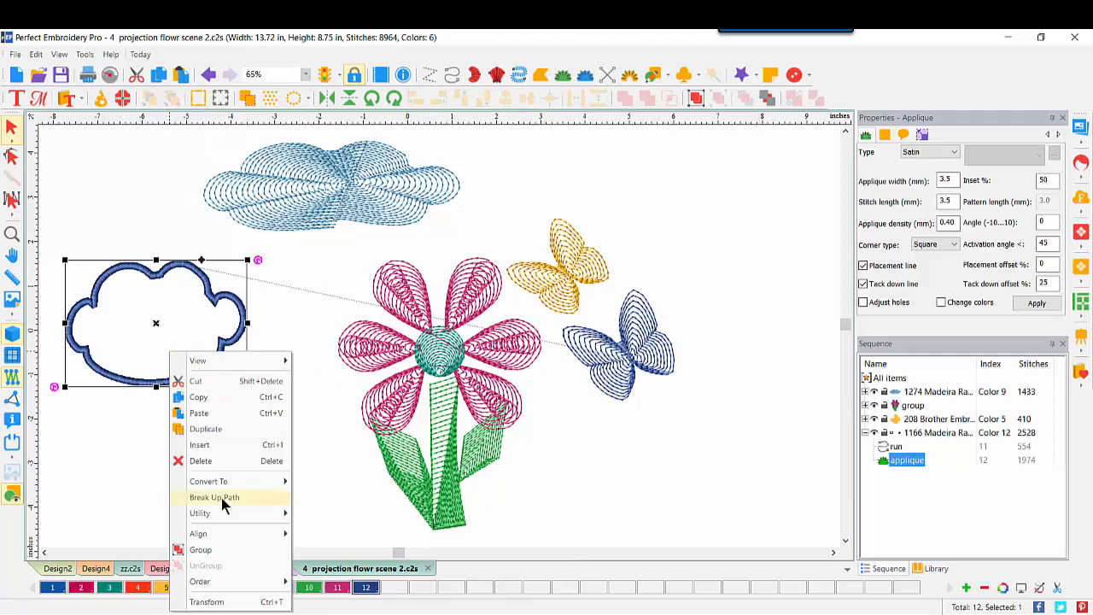
pyautogui.moveTo(224, 481)
pyautogui.click(336, 480)
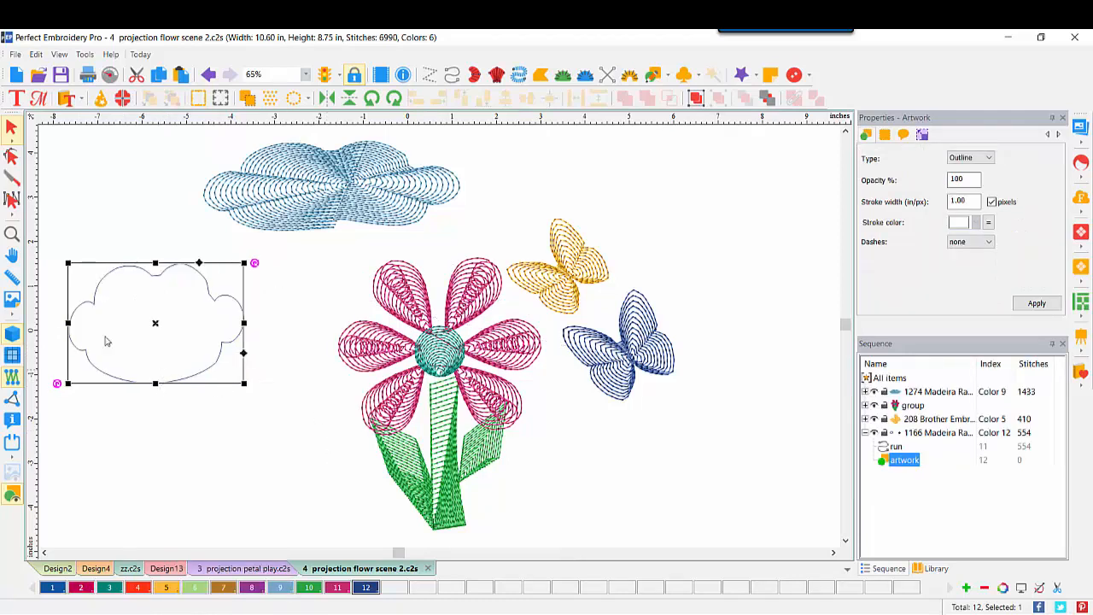
# Step: Split the cloud artwork's outline at its bottom middle point and move the right half's end upward into the cloud
pyautogui.click(12, 156)
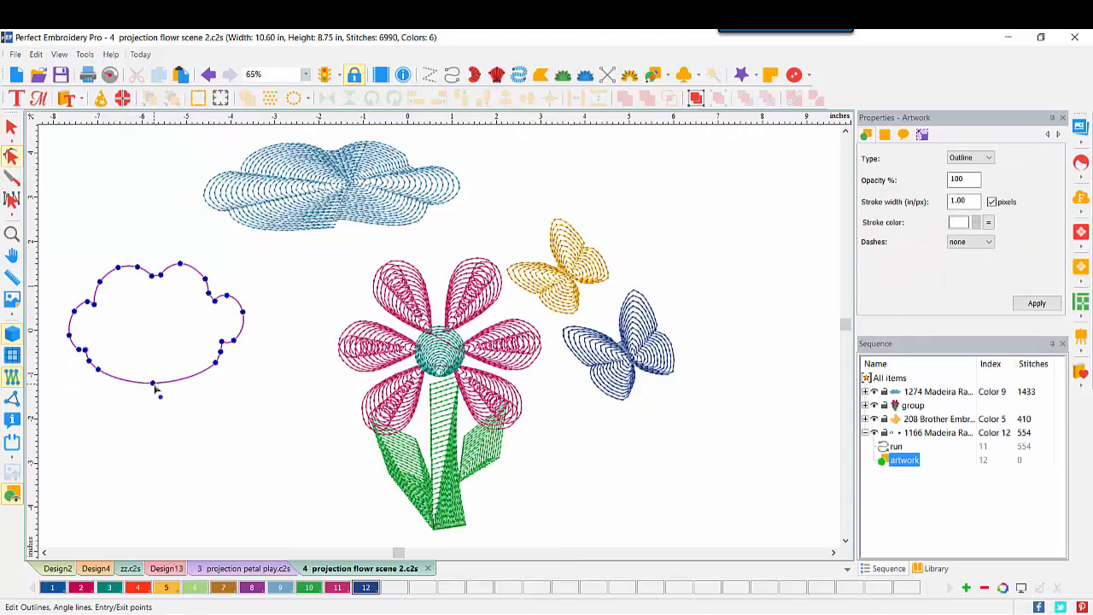
pyautogui.rightClick(153, 385)
pyautogui.click(189, 535)
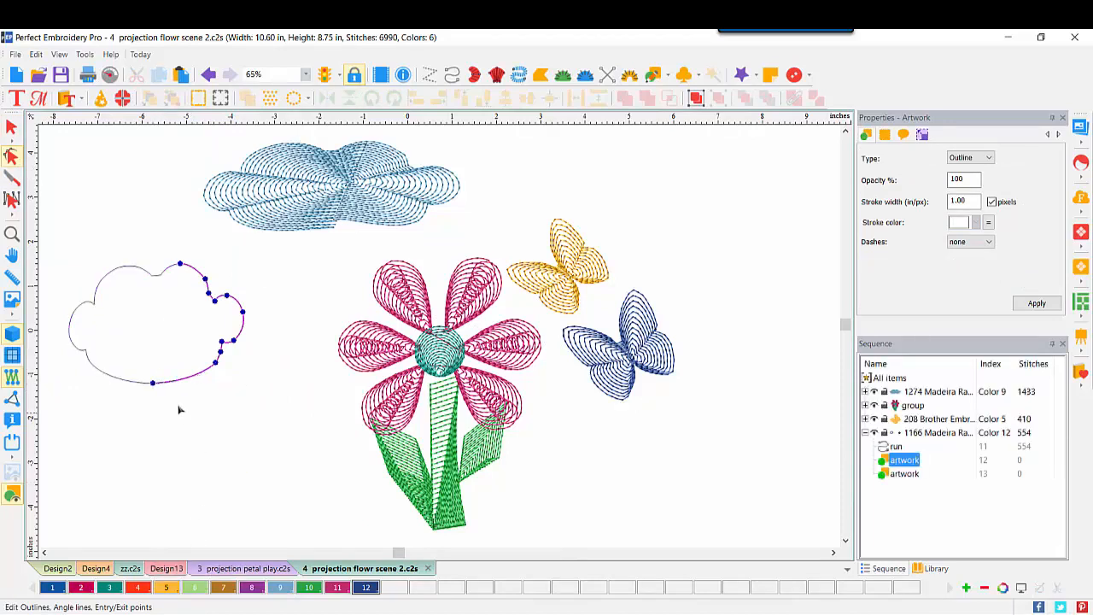
pyautogui.moveTo(154, 384); pyautogui.dragTo(144, 355)
pyautogui.click(11, 127)
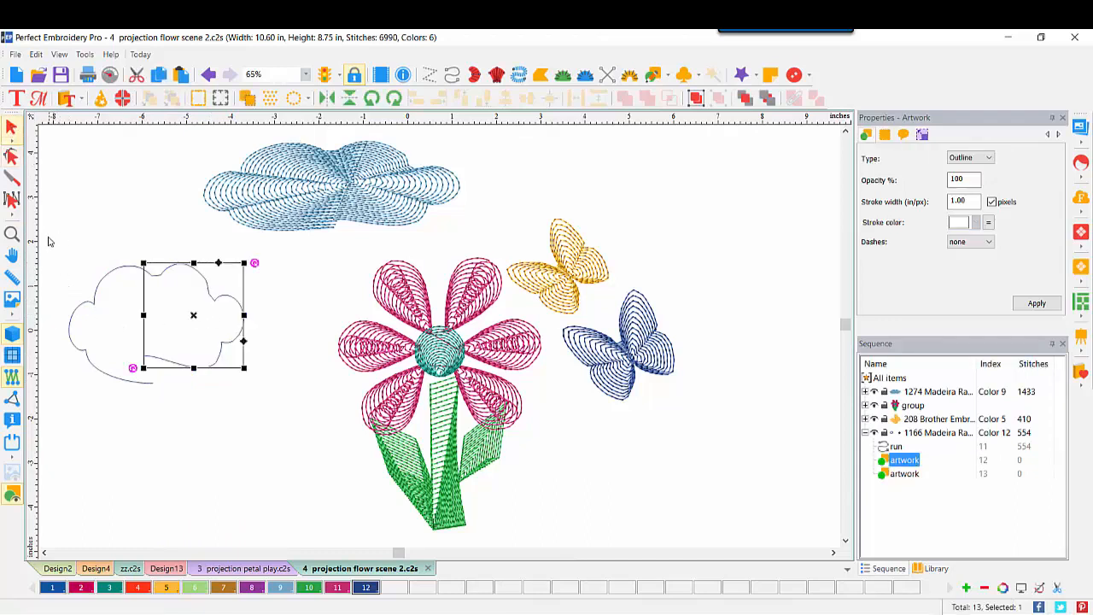
# Step: Stretch both cloud halves to about one and a half times their width and convert them to Projection-type run stitches
pyautogui.moveTo(48, 242); pyautogui.dragTo(276, 415)
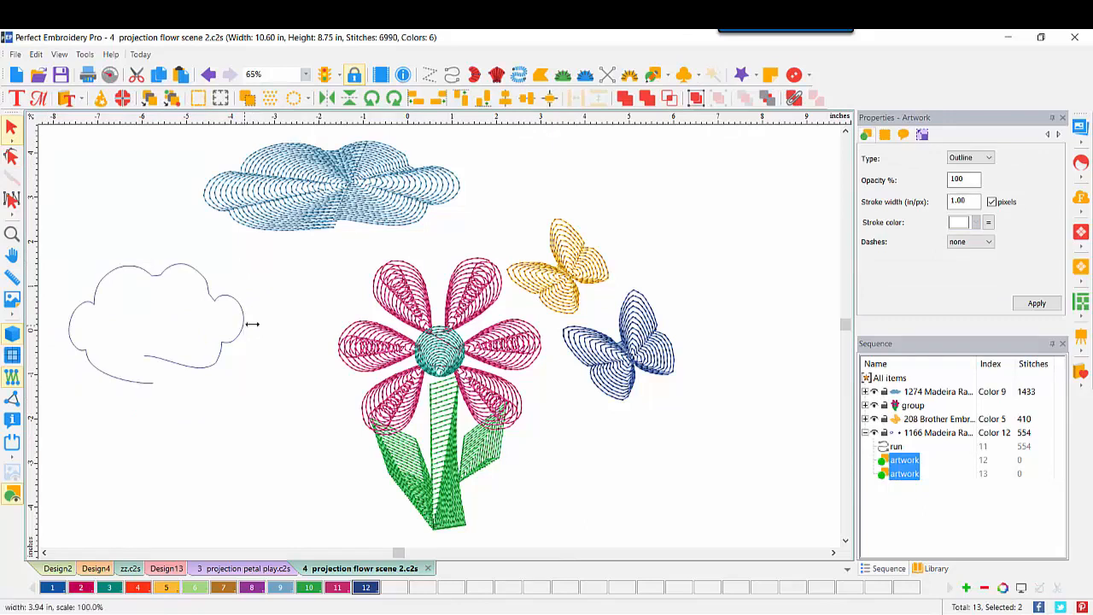
pyautogui.moveTo(252, 324); pyautogui.dragTo(326, 323)
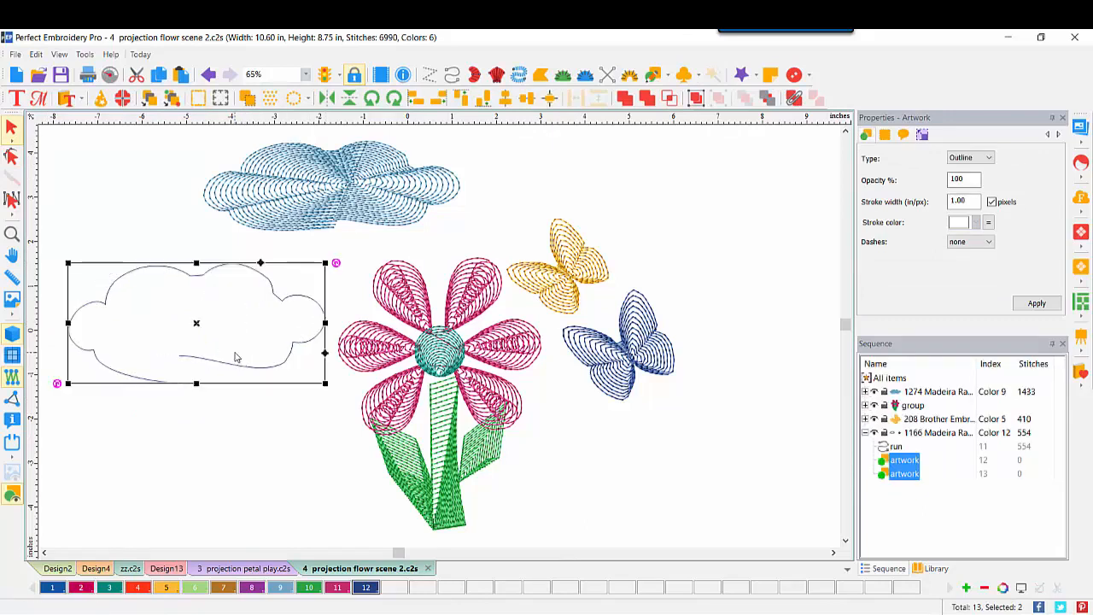
pyautogui.rightClick(195, 325)
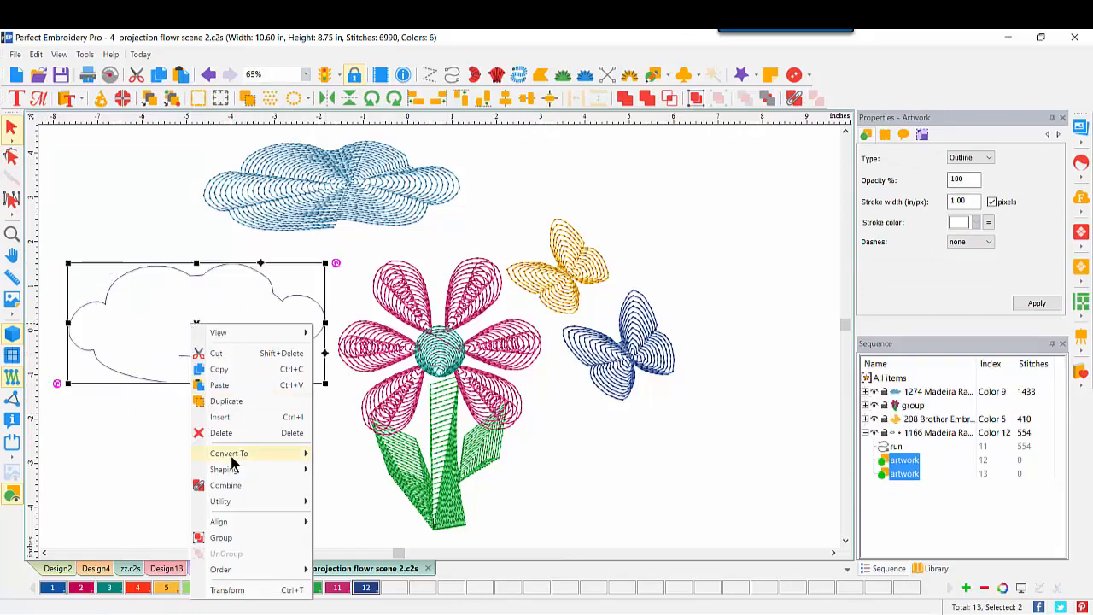
pyautogui.moveTo(294, 453)
pyautogui.click(339, 455)
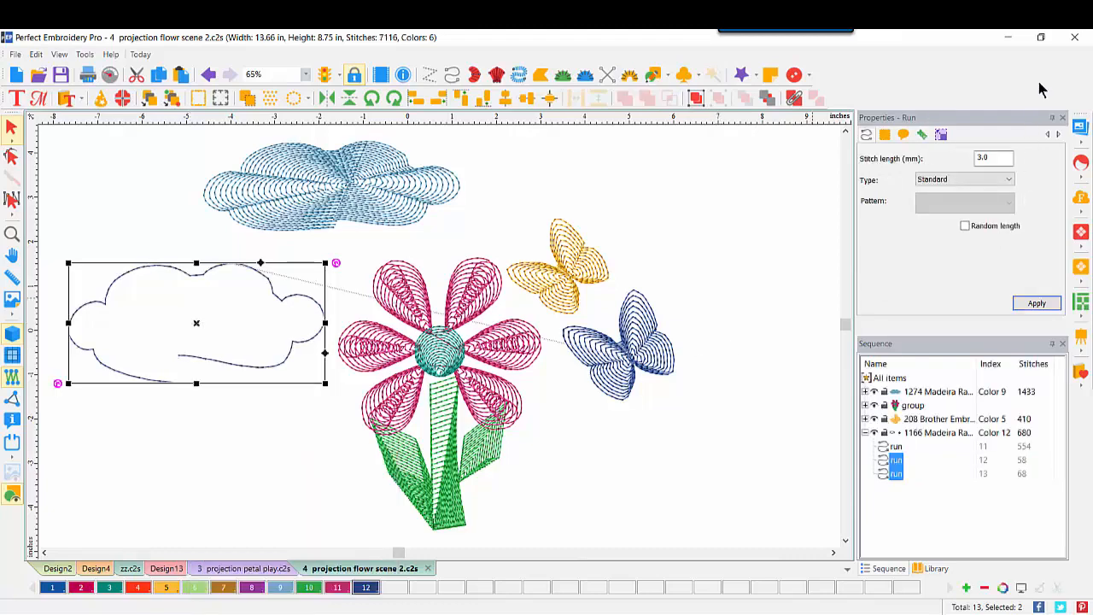
pyautogui.click(981, 177)
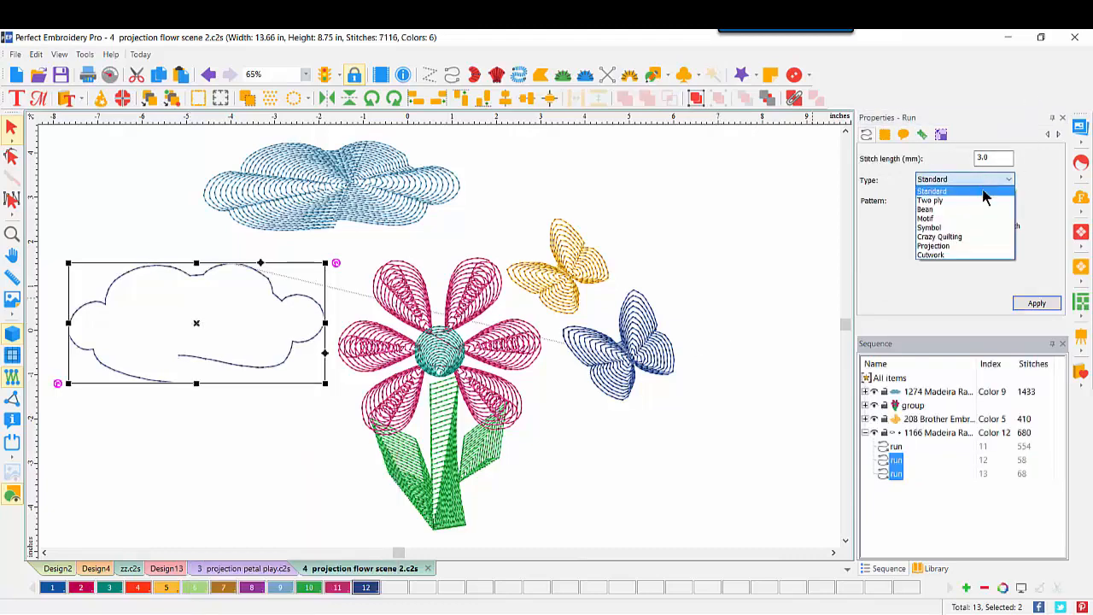
pyautogui.click(971, 250)
pyautogui.click(1028, 303)
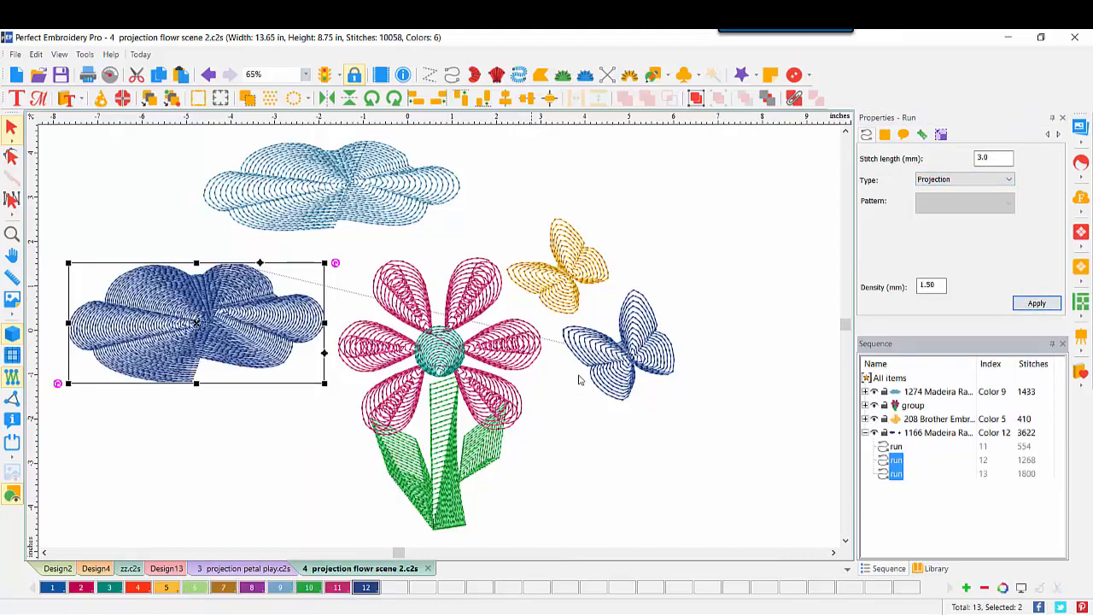
# Step: Set the projection density of both cloud halves to 3 mm and apply it
pyautogui.doubleClick(937, 288)
pyautogui.write('3')
pyautogui.click(1036, 304)
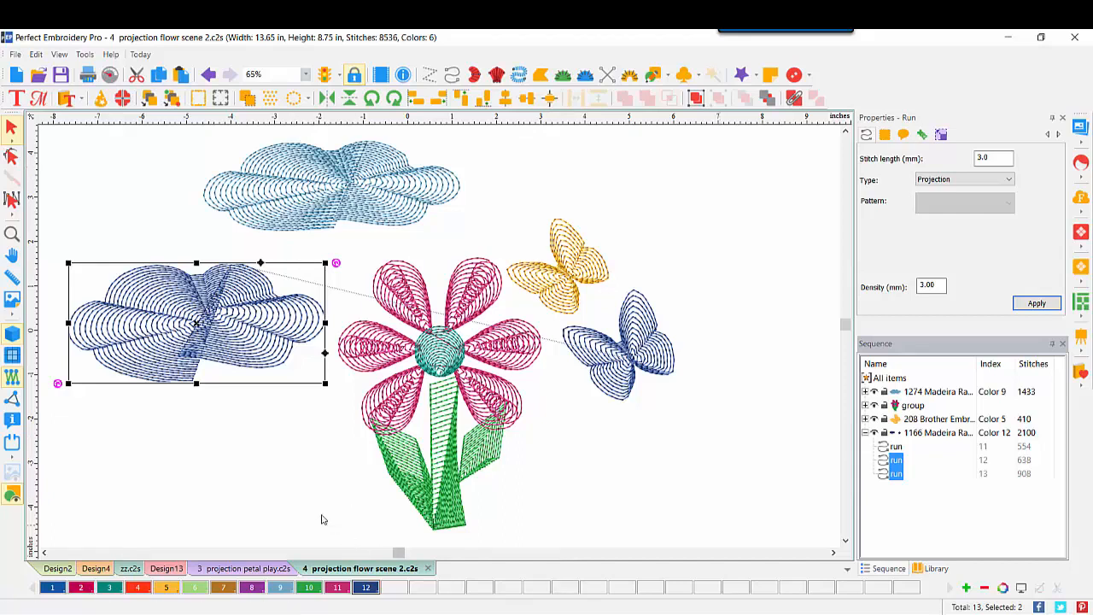
# Step: Open the design file 5 a Projection beg butterfly.c2s and show its background butterfly image
pyautogui.click(38, 74)
pyautogui.doubleClick(820, 192)
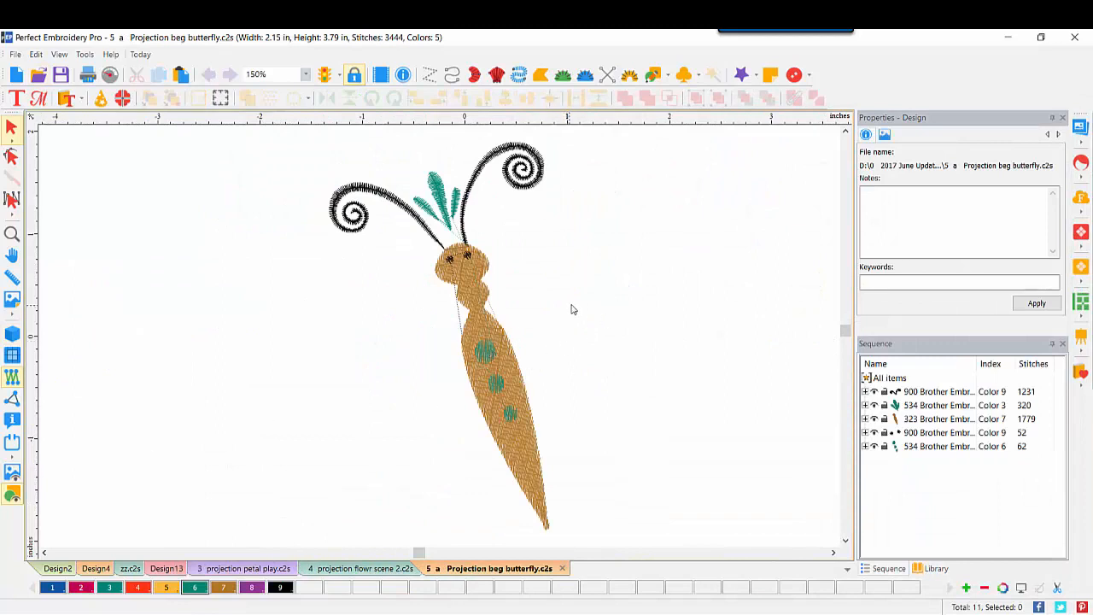
pyautogui.click(12, 474)
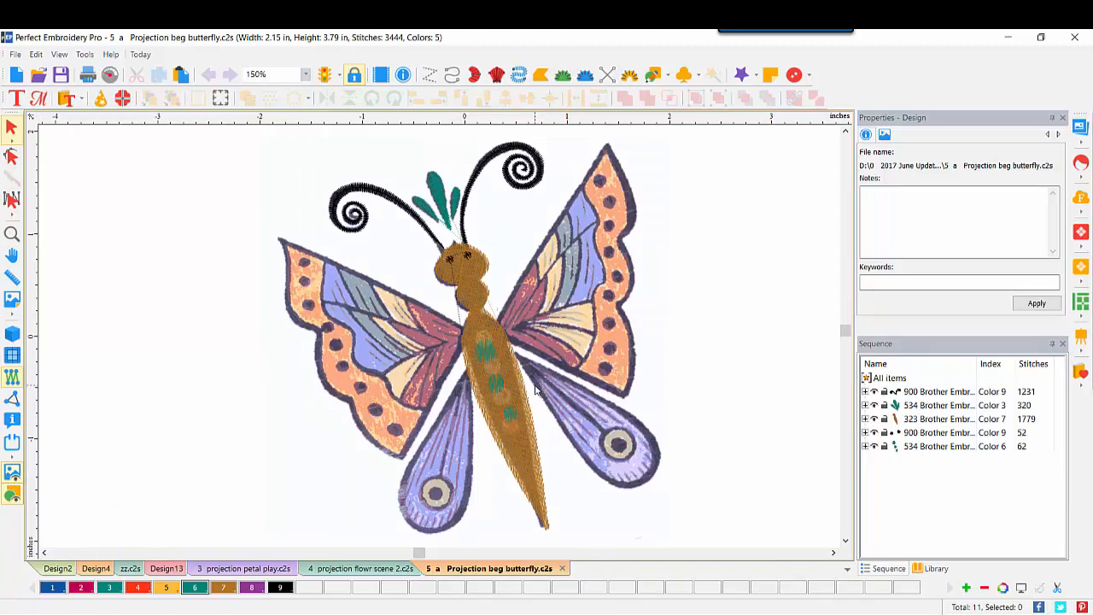
# Step: Create a new design and load ButterFly.jpg from the Bitmaps folder as its backdrop
pyautogui.click(17, 75)
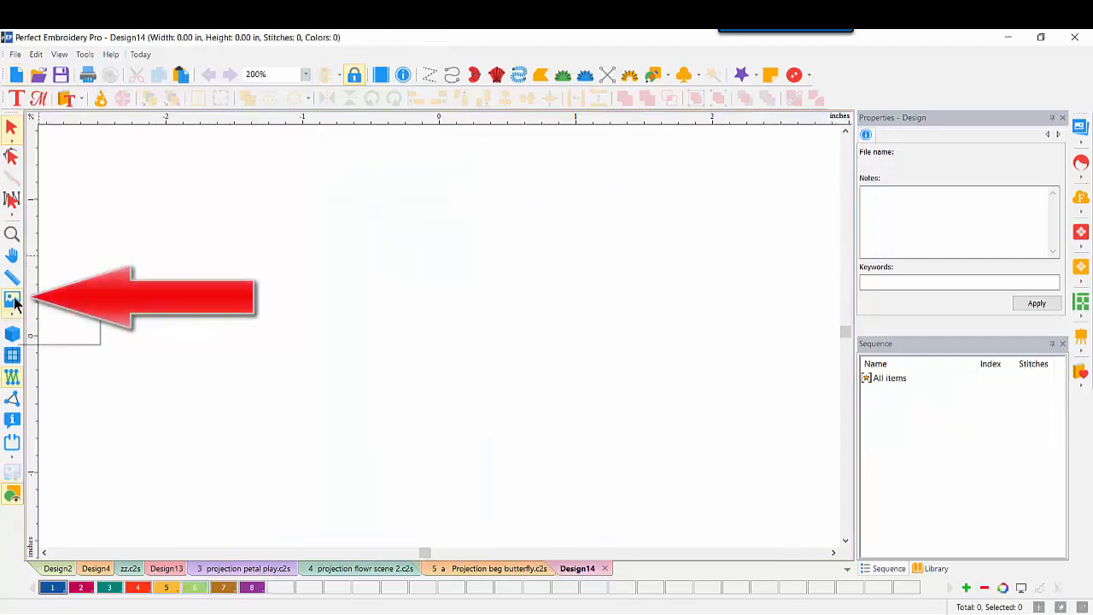
pyautogui.click(14, 303)
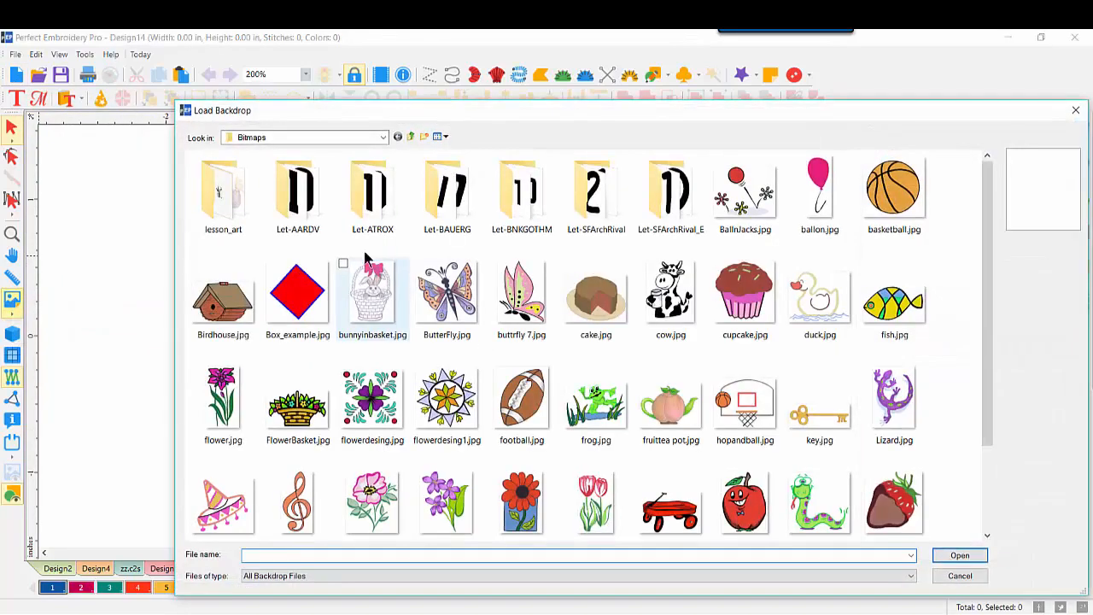
pyautogui.click(385, 137)
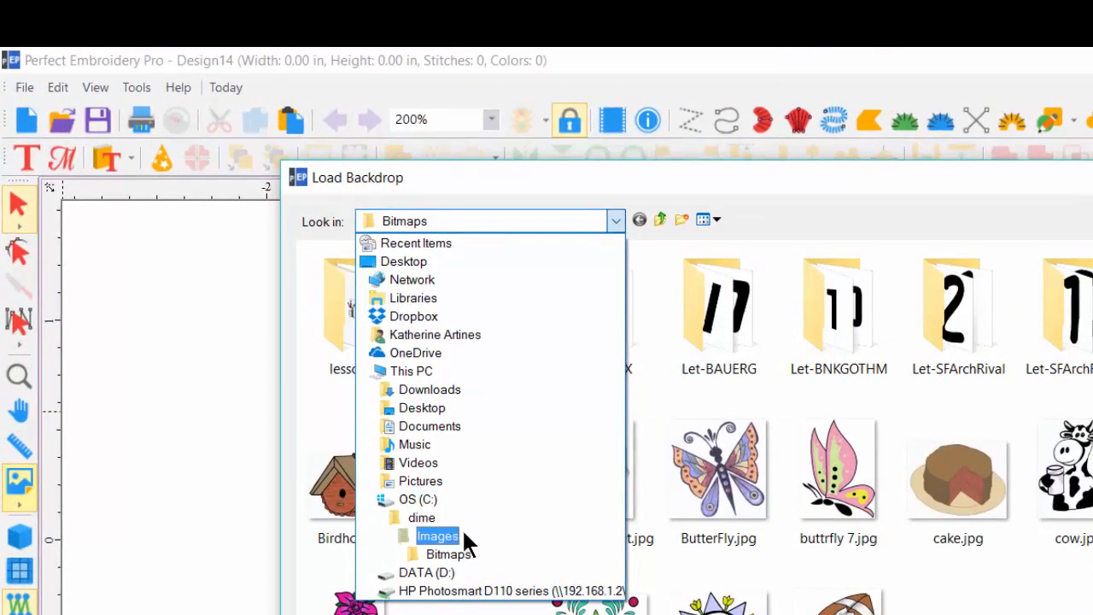
pyautogui.click(469, 556)
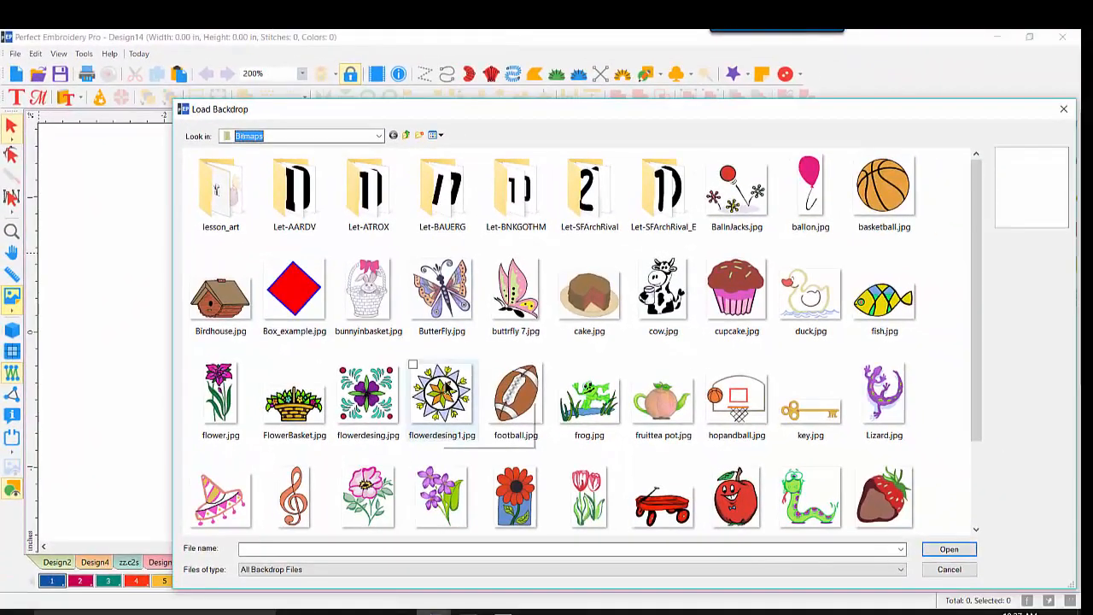
pyautogui.doubleClick(440, 308)
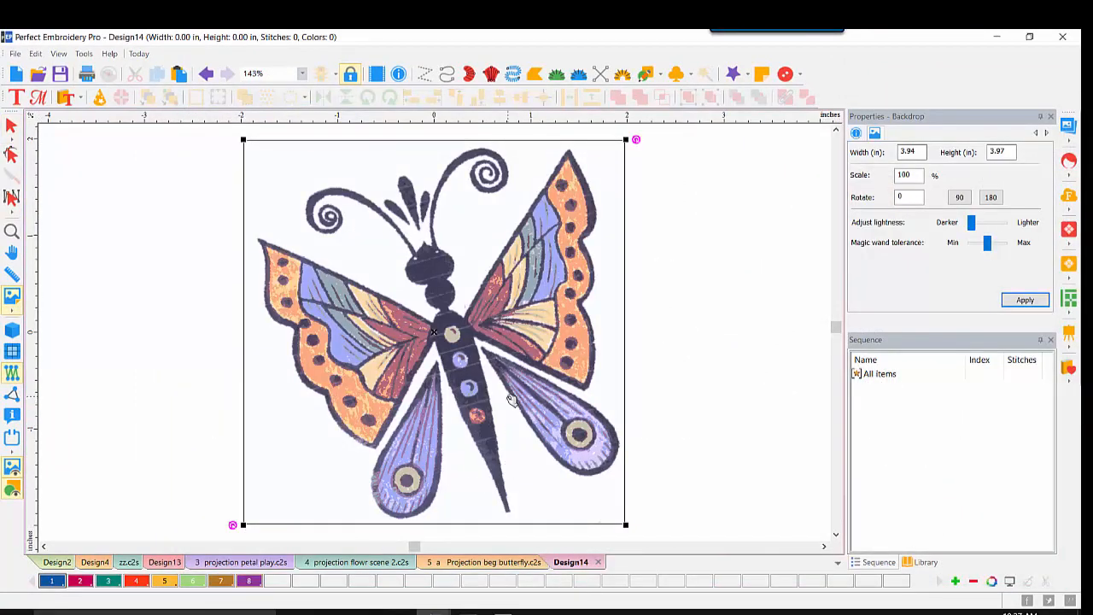
# Step: In the 5 a Projection beg butterfly.c2s design, trace the lower right wing with the Pen tool as a closed four-point artwork shape
pyautogui.click(474, 562)
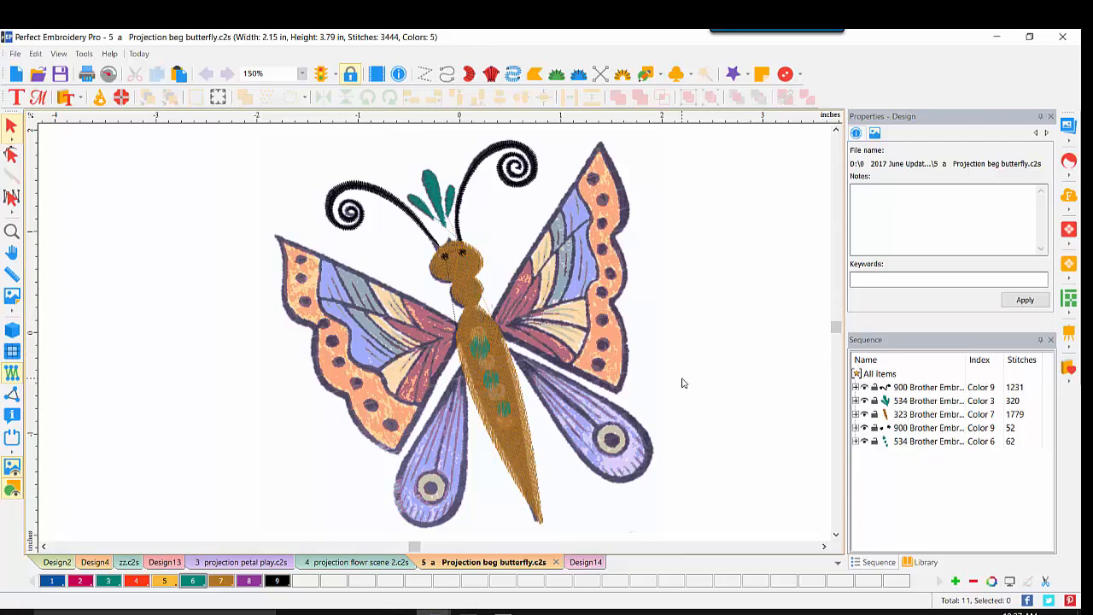
pyautogui.click(659, 74)
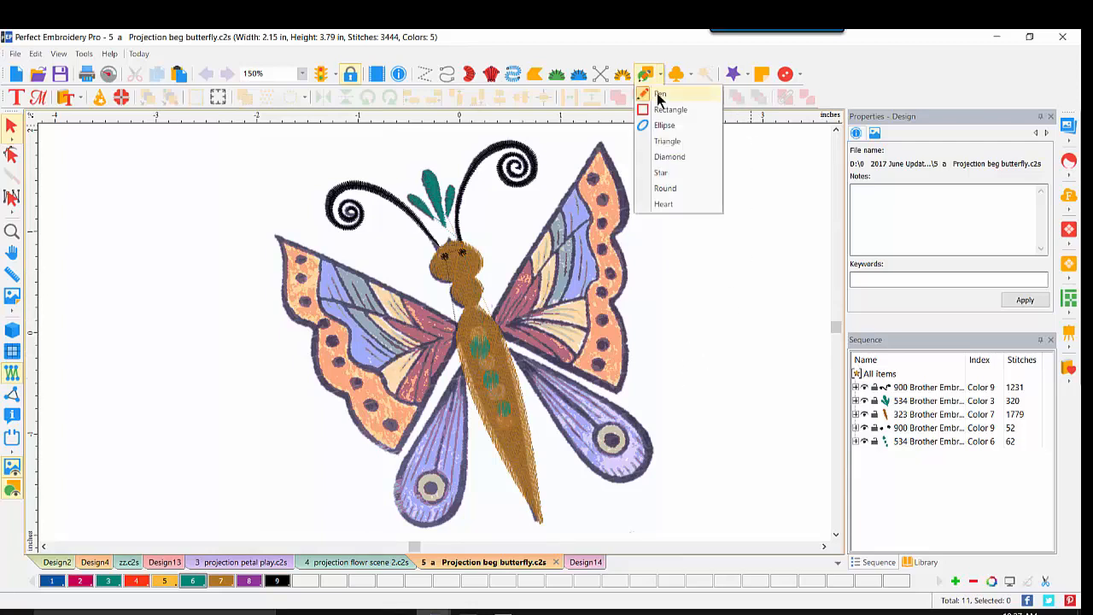
pyautogui.click(658, 96)
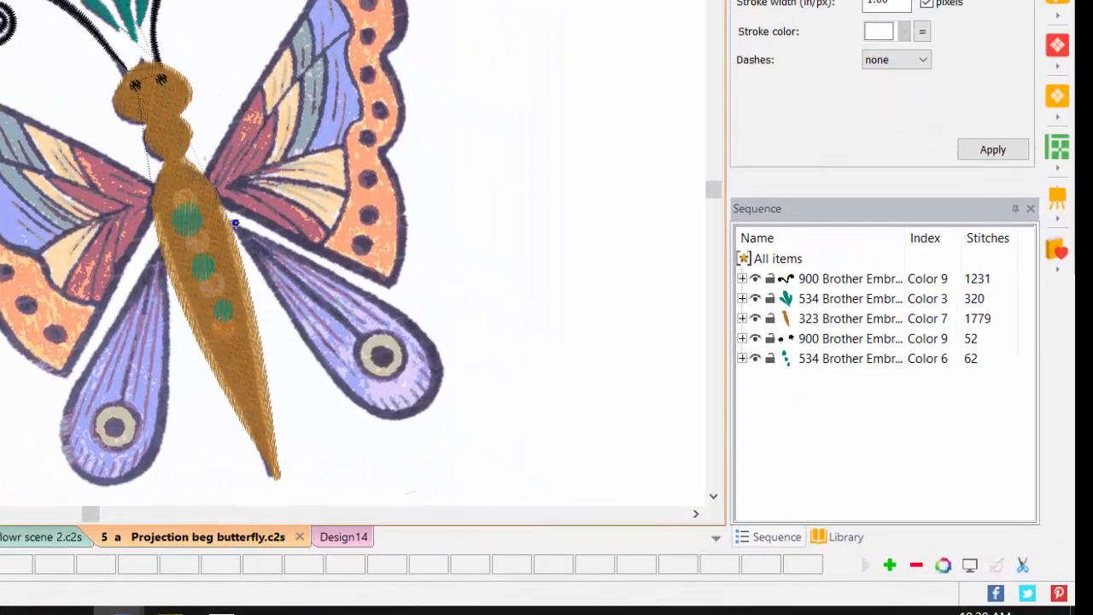
pyautogui.click(426, 332)
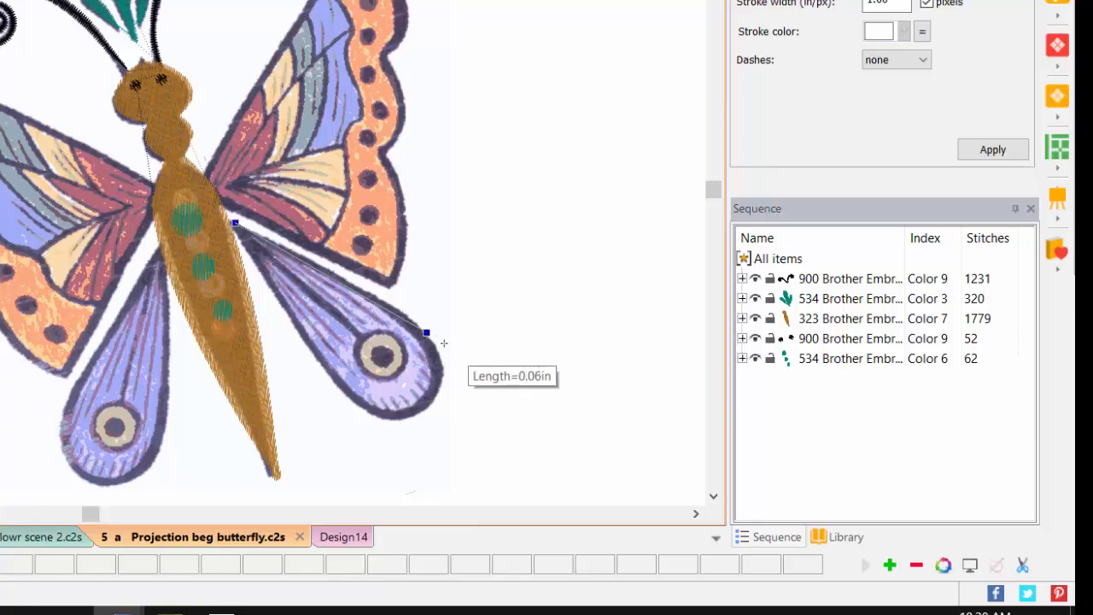
pyautogui.click(430, 403)
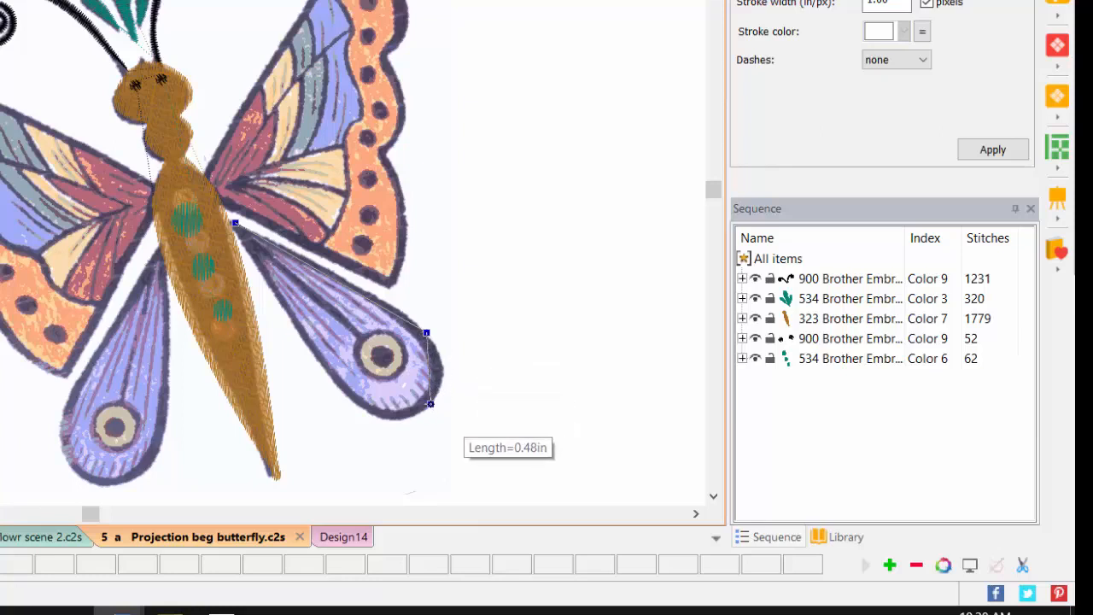
pyautogui.click(333, 390)
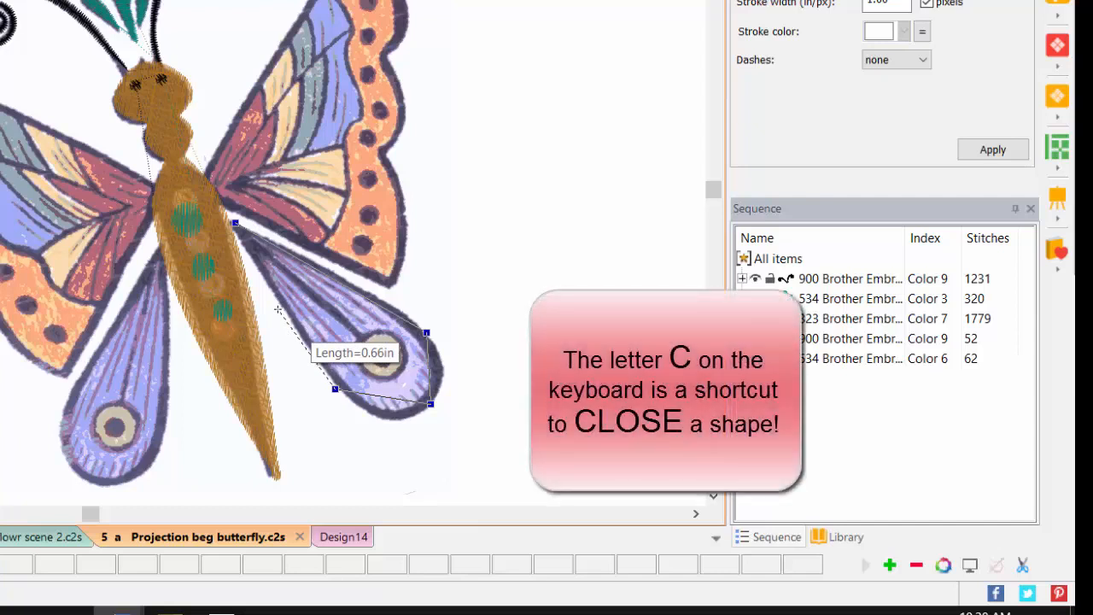
pyautogui.press('c')
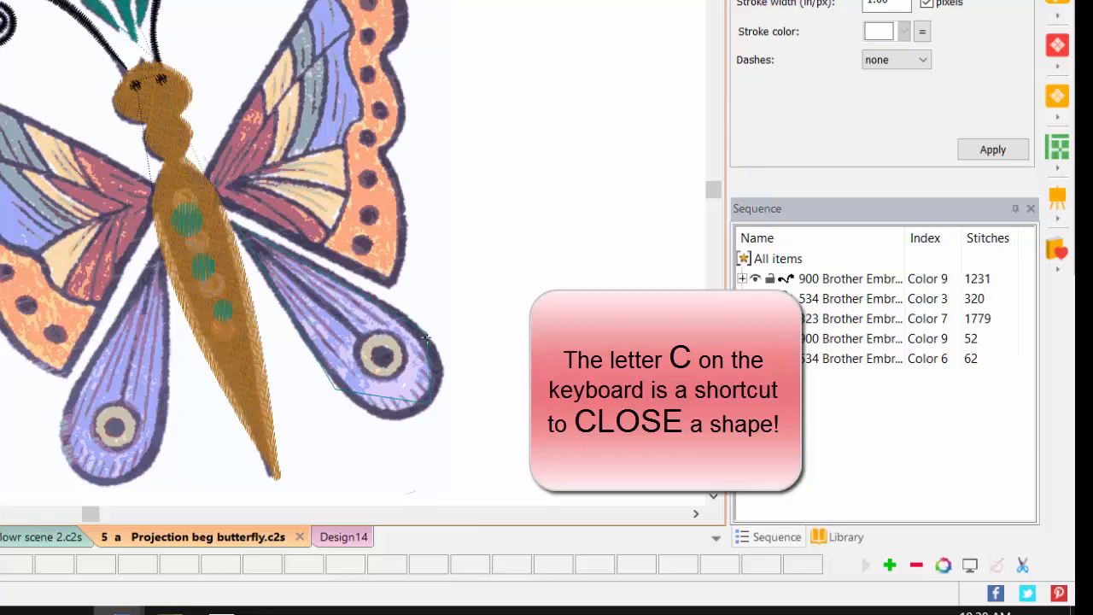
# Step: Trace the lower left wing with five Pen points, leaving the outline open beside its starting point near the body
pyautogui.click(162, 260)
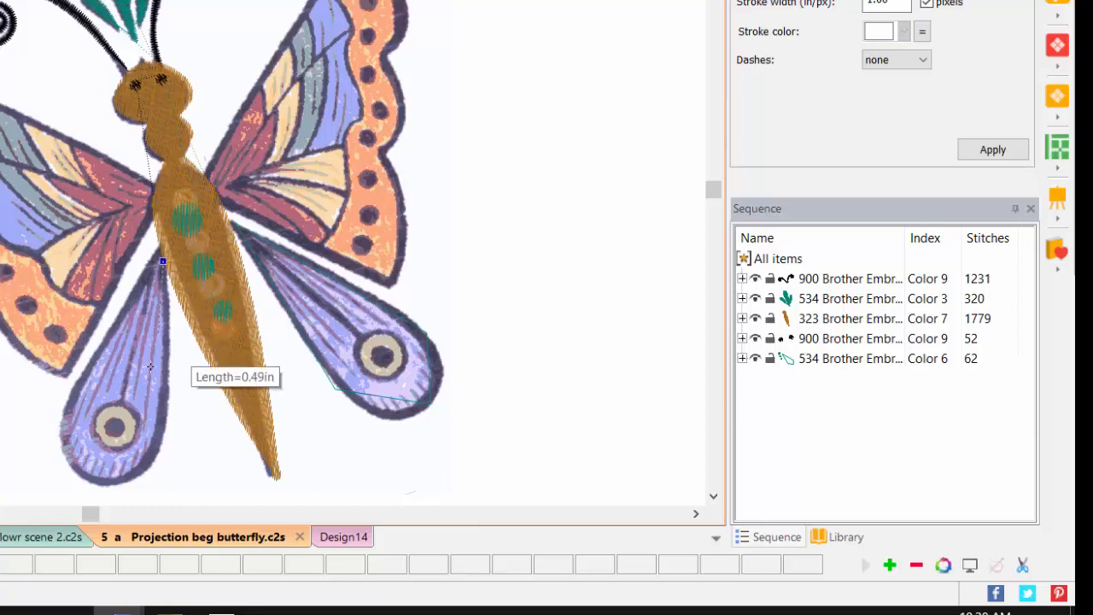
pyautogui.click(168, 430)
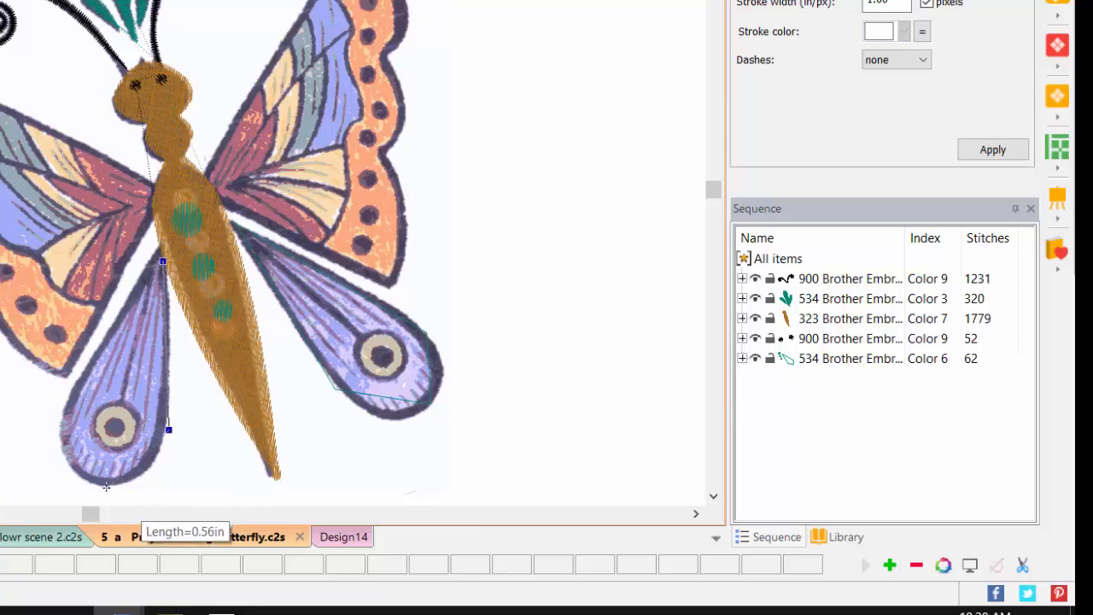
pyautogui.click(91, 485)
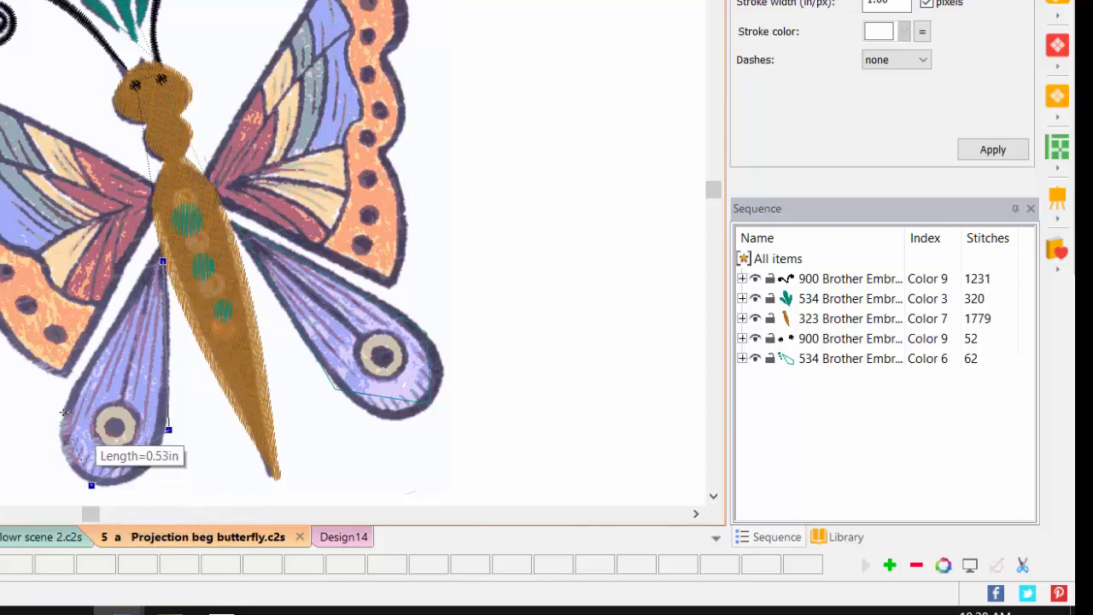
pyautogui.click(62, 413)
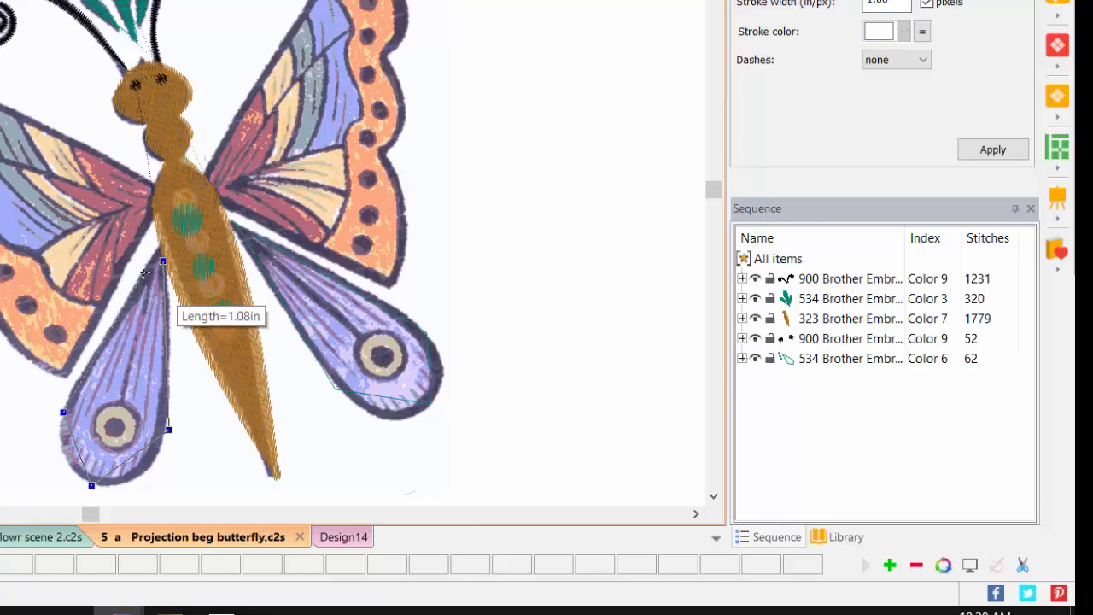
pyautogui.click(144, 273)
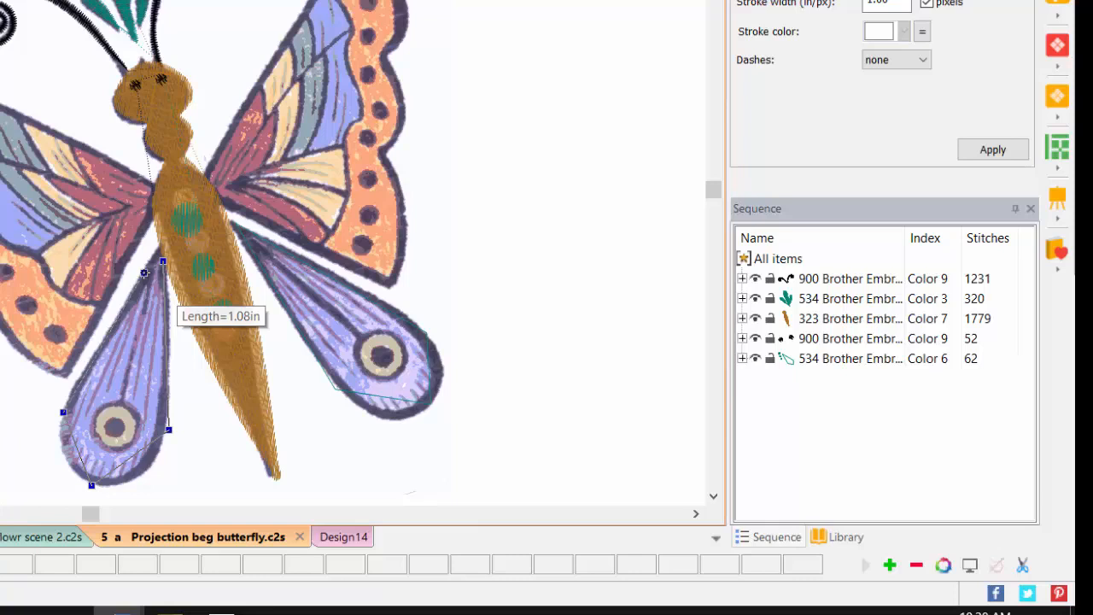
pyautogui.press('Return')
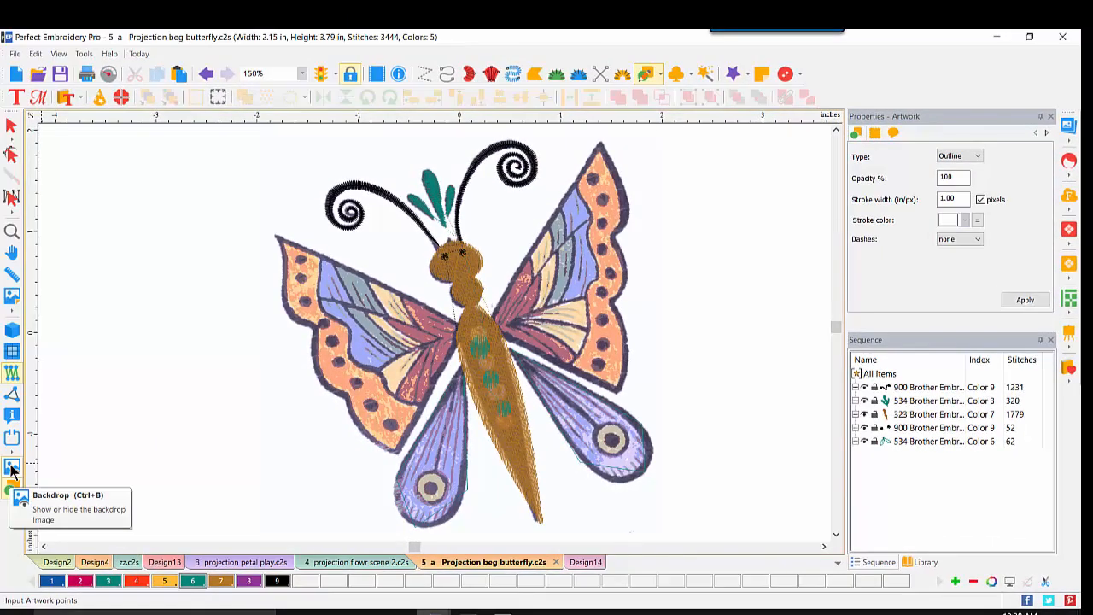
# Step: Hide the backdrop and change the three outer points of the lower left wing's outline to smooth points
pyautogui.click(11, 468)
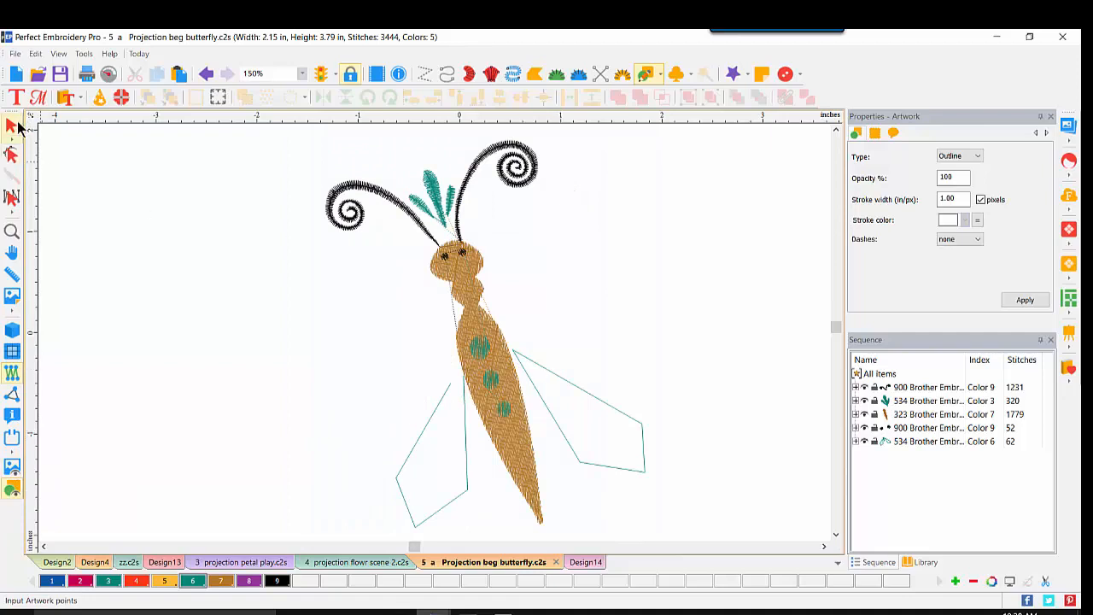
pyautogui.click(12, 127)
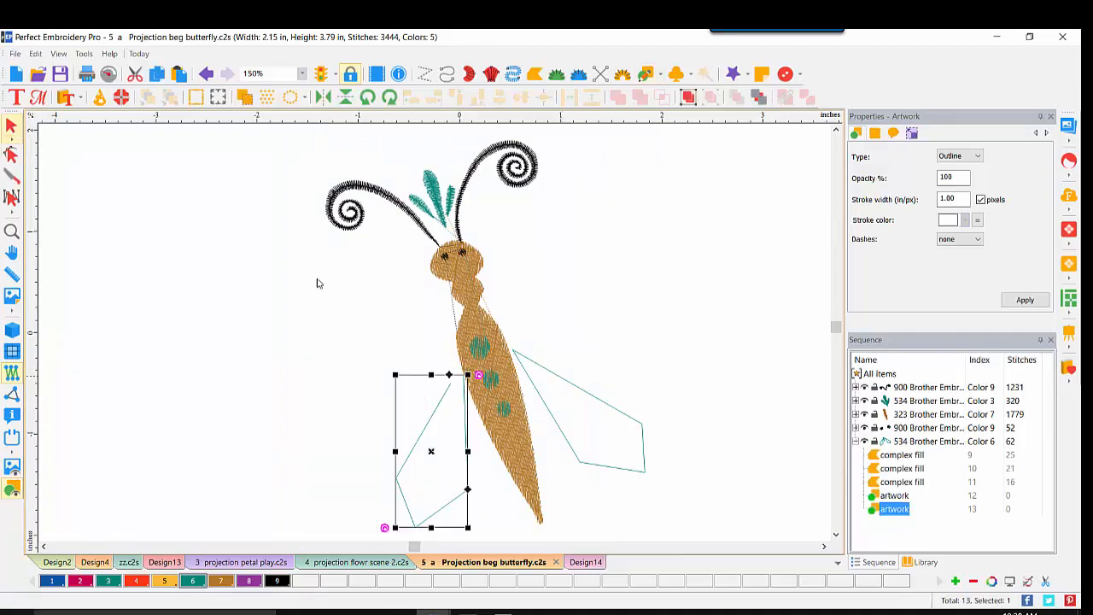
pyautogui.click(11, 154)
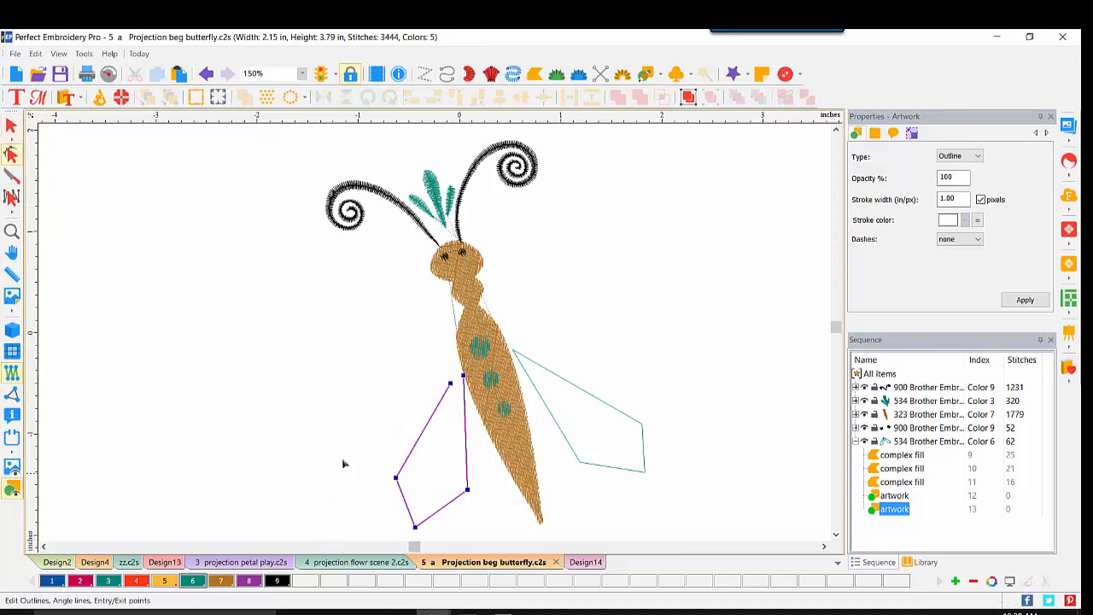
pyautogui.moveTo(343, 455); pyautogui.dragTo(493, 543)
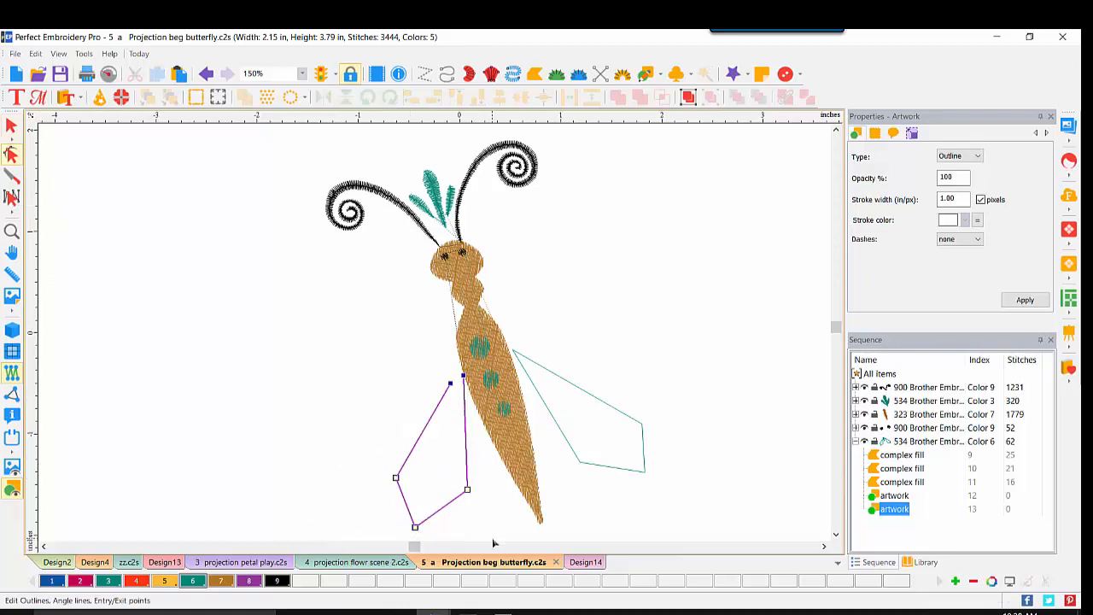
pyautogui.rightClick(469, 493)
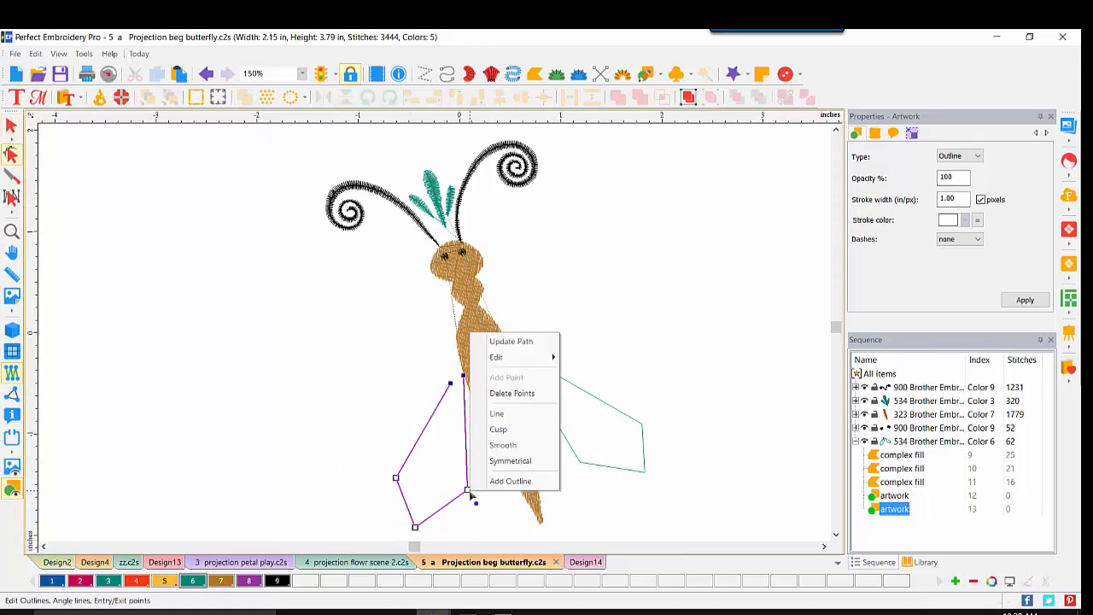
pyautogui.click(505, 449)
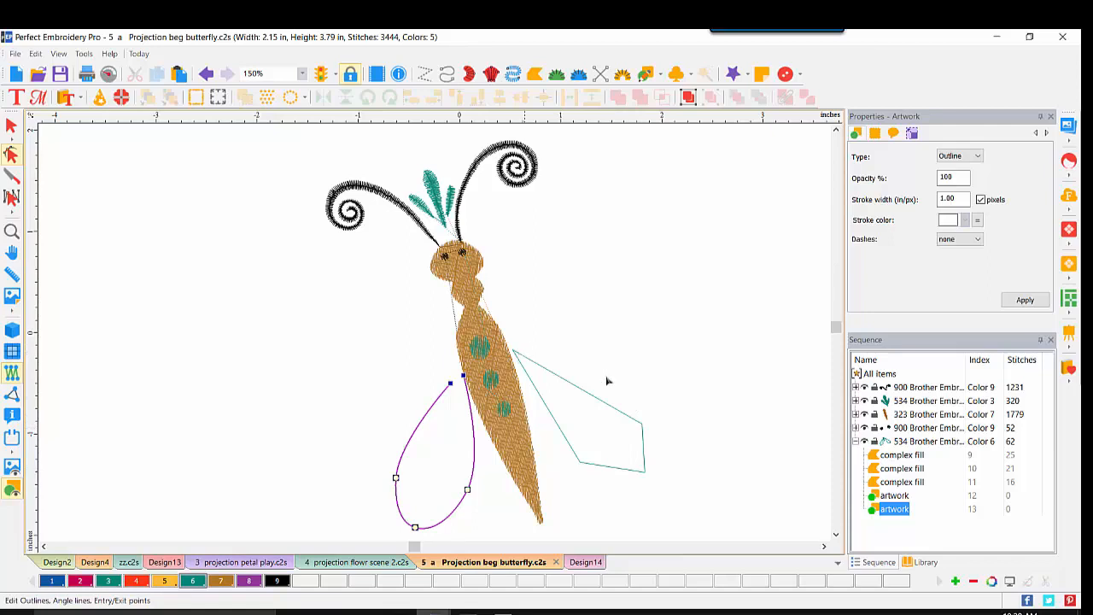
# Step: Recolor both lower wing artworks with thread color 2 from the palette
pyautogui.click(892, 497)
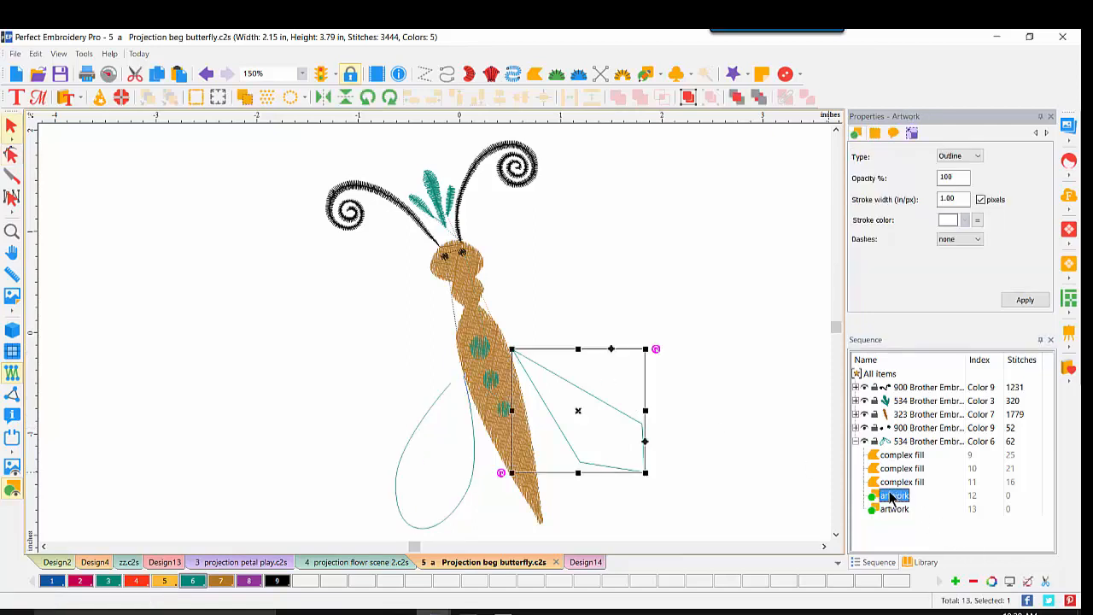
pyautogui.keyDown('shift'); pyautogui.click(891, 510); pyautogui.keyUp('shift')
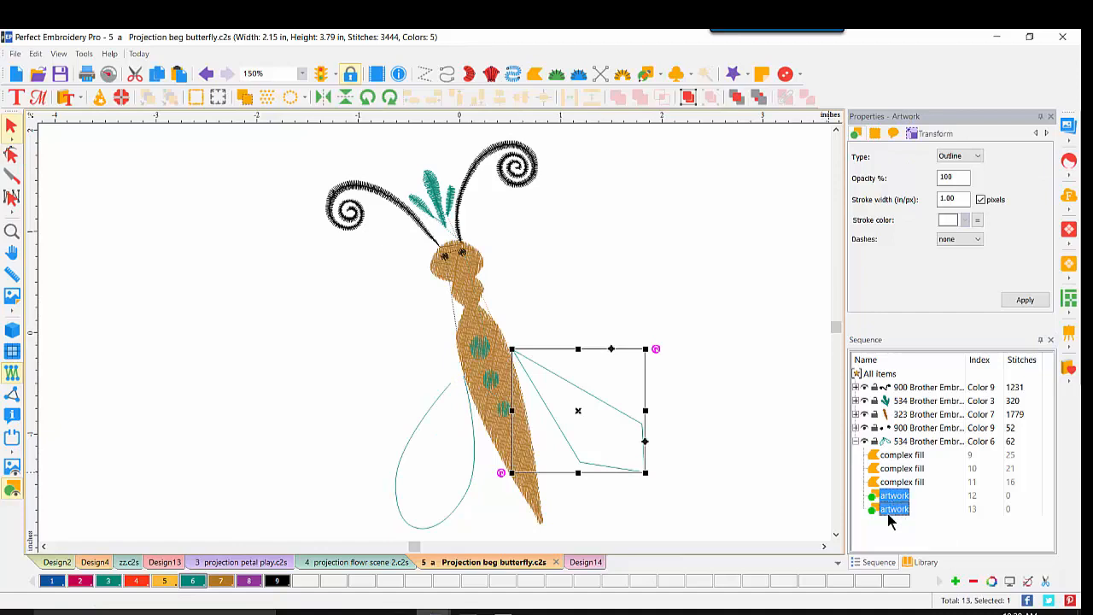
pyautogui.click(78, 583)
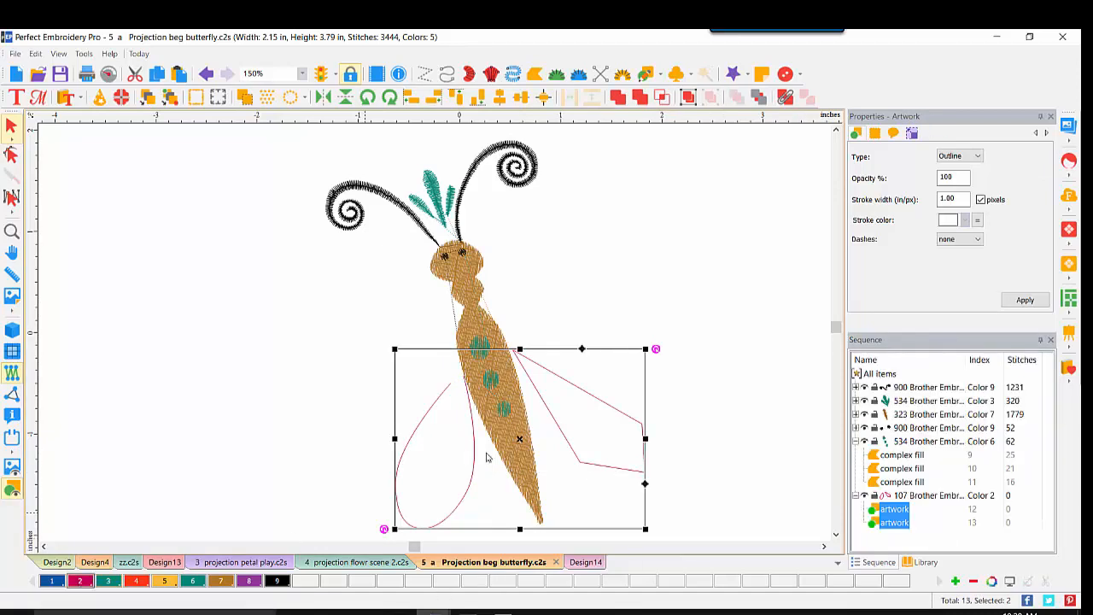
# Step: Convert both lower wing outlines to Projection-type run stitches and display the design in 3D
pyautogui.rightClick(555, 370)
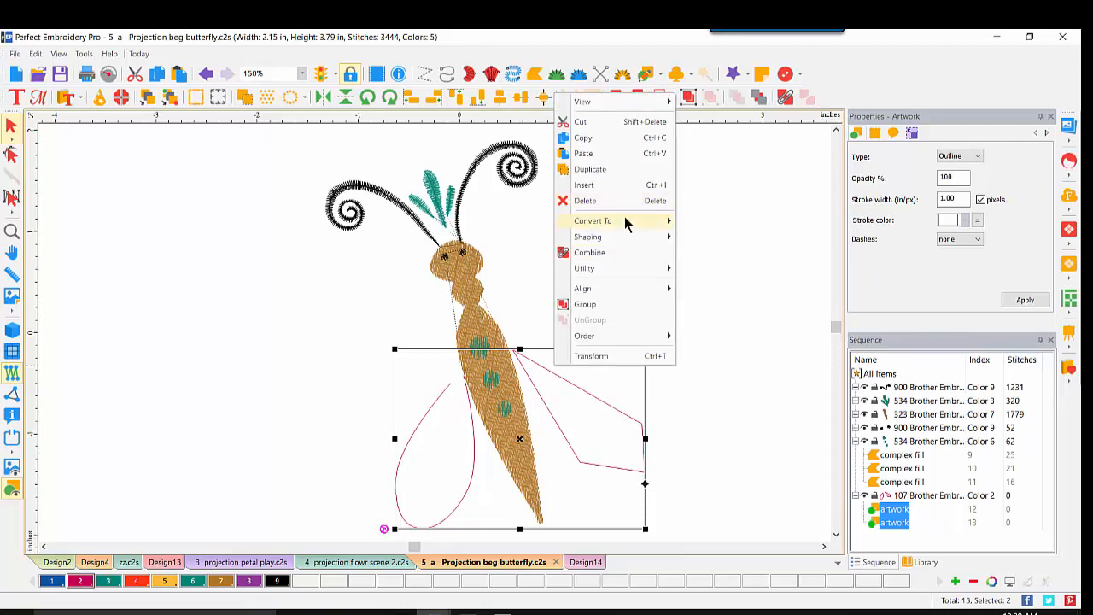
pyautogui.moveTo(614, 220)
pyautogui.click(716, 222)
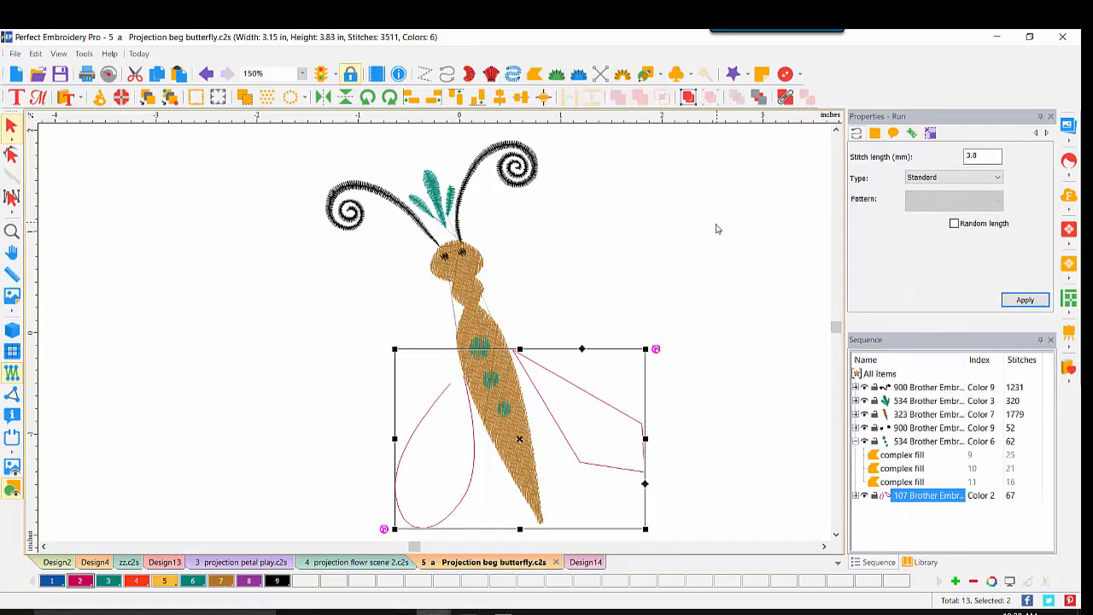
pyautogui.click(952, 177)
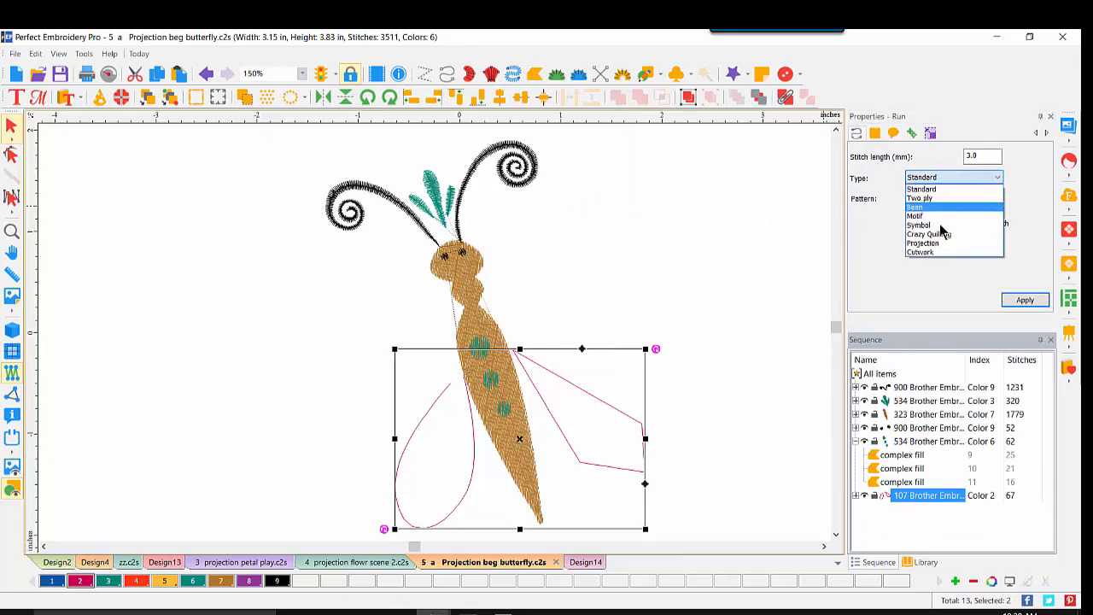
pyautogui.click(932, 243)
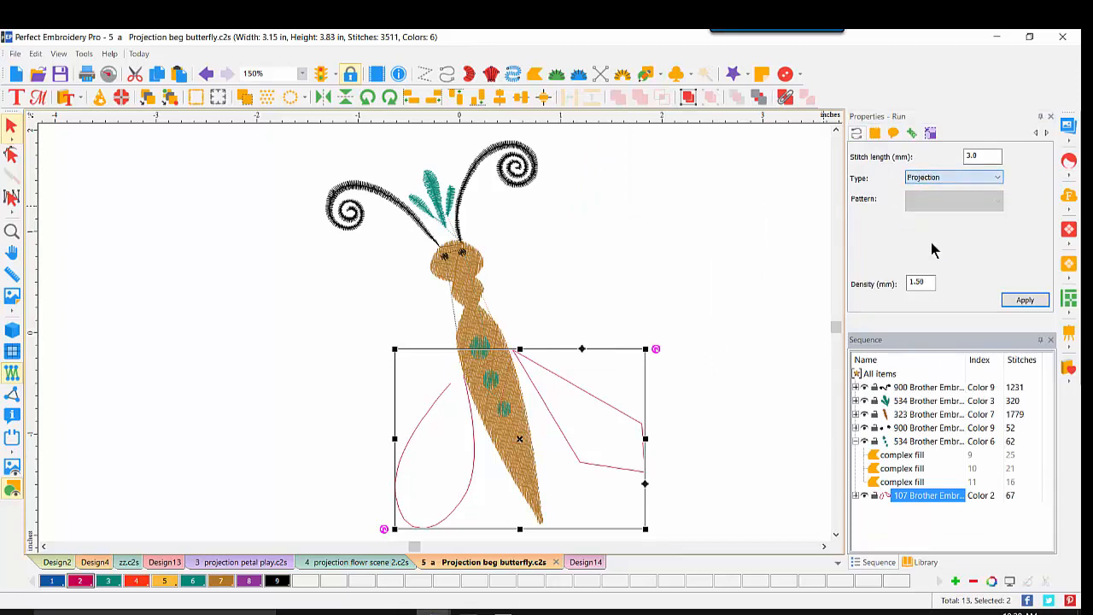
pyautogui.click(1023, 300)
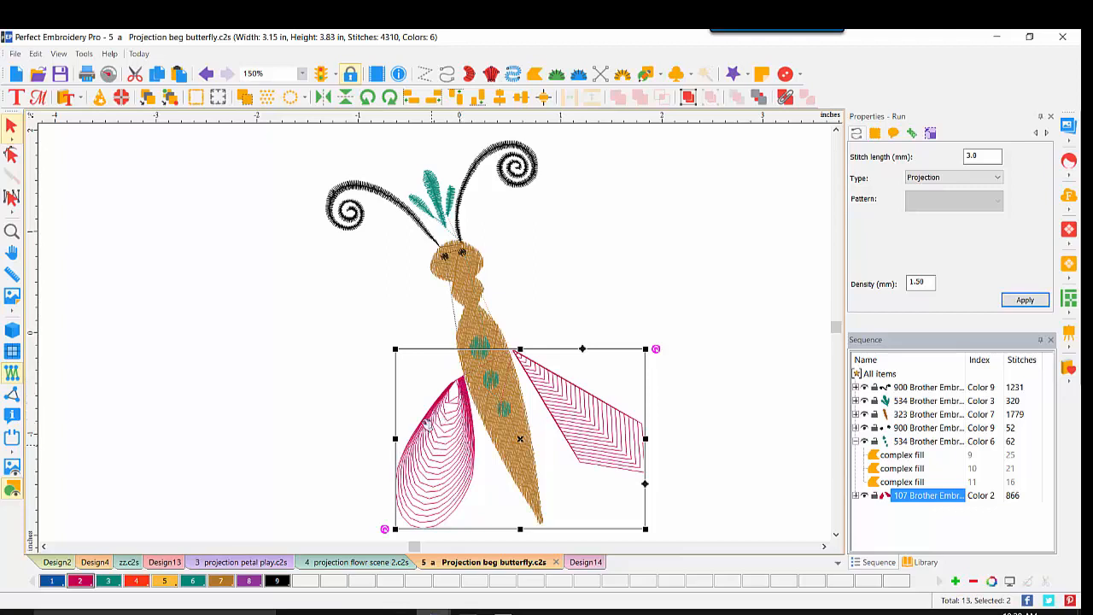
pyautogui.click(12, 330)
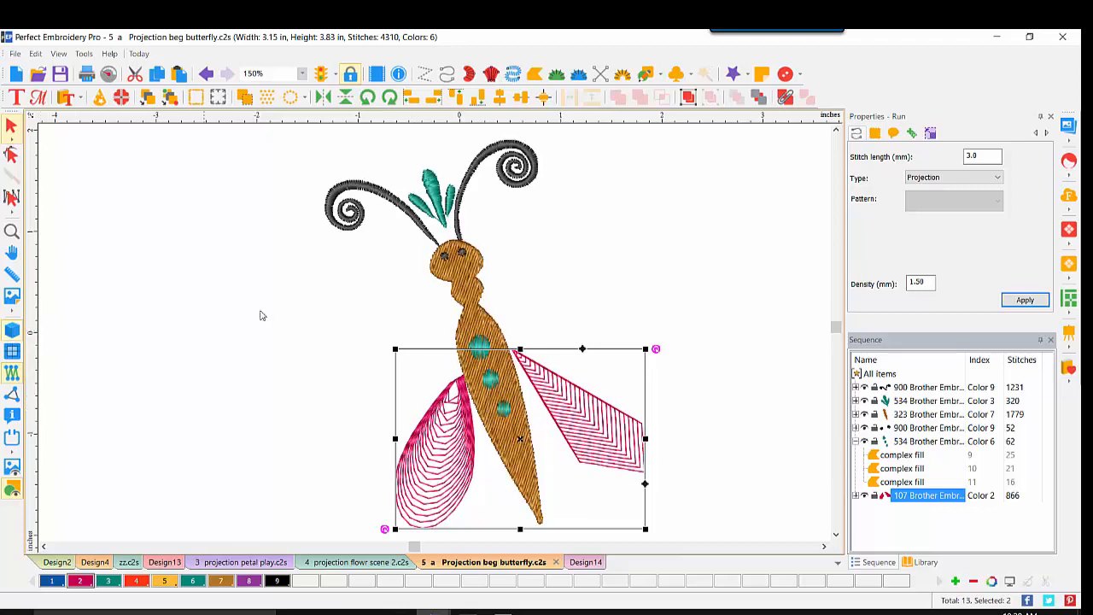
# Step: Show the backdrop and trace the upper right wing's scalloped outline with eleven Pen points, leaving it open at the body
pyautogui.click(11, 472)
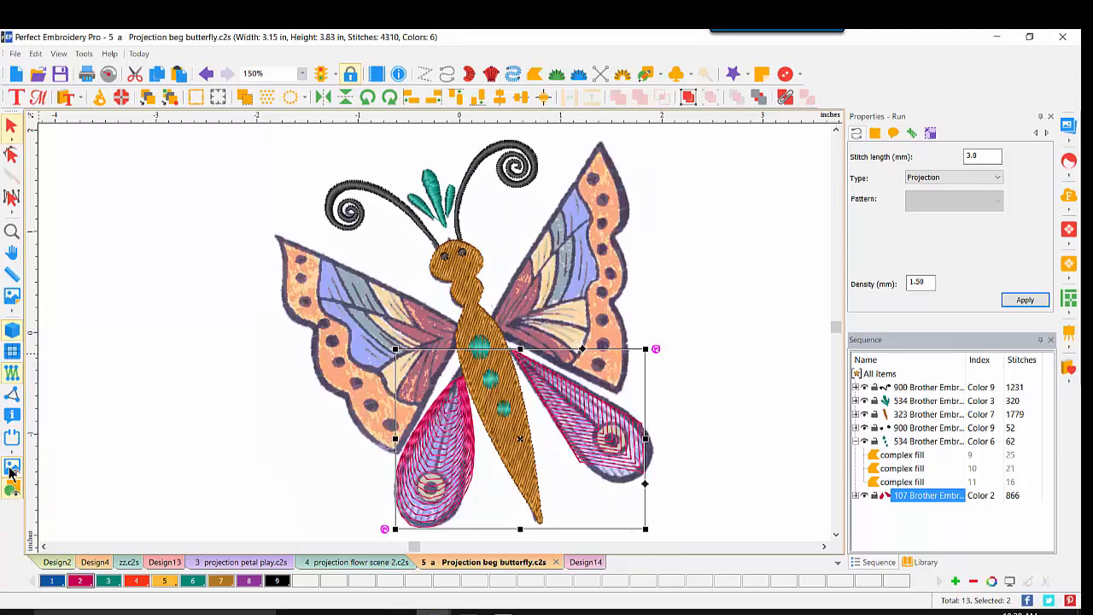
pyautogui.click(656, 71)
pyautogui.click(659, 94)
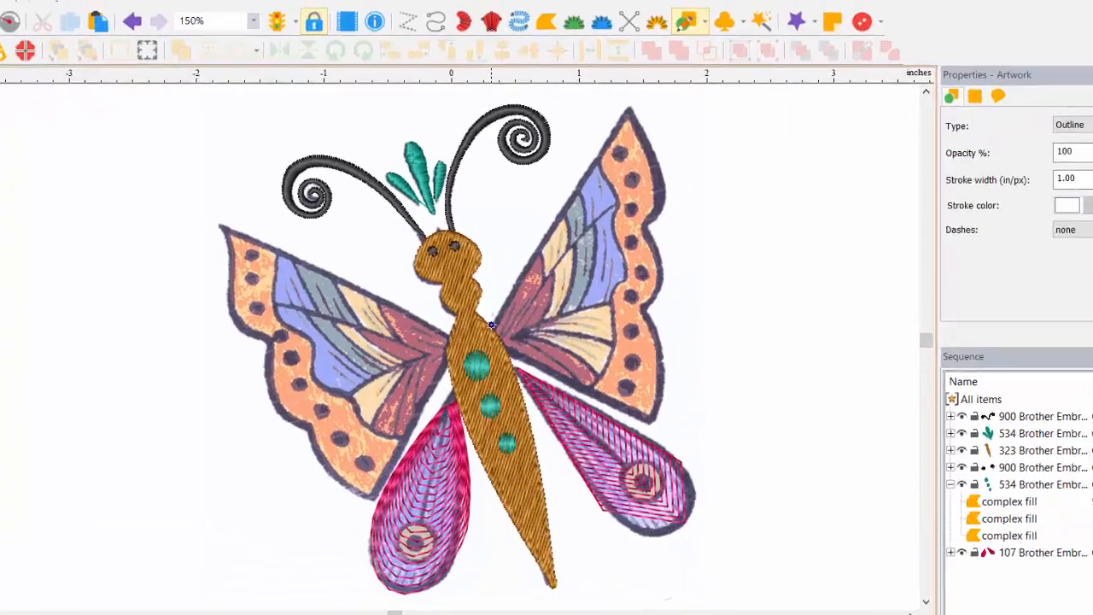
pyautogui.click(492, 314)
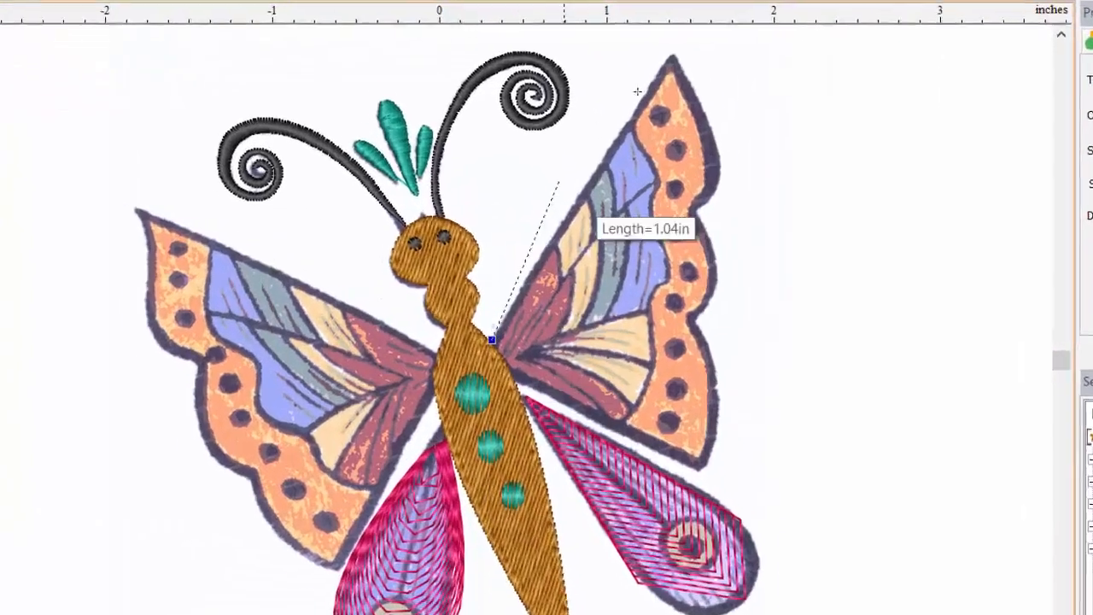
pyautogui.click(684, 35)
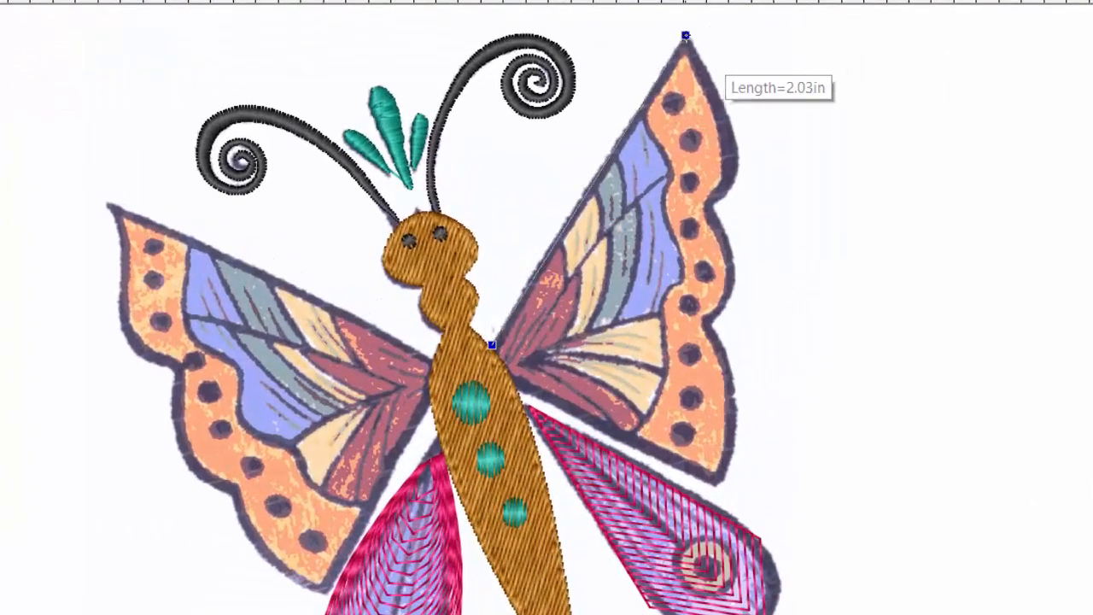
pyautogui.click(728, 119)
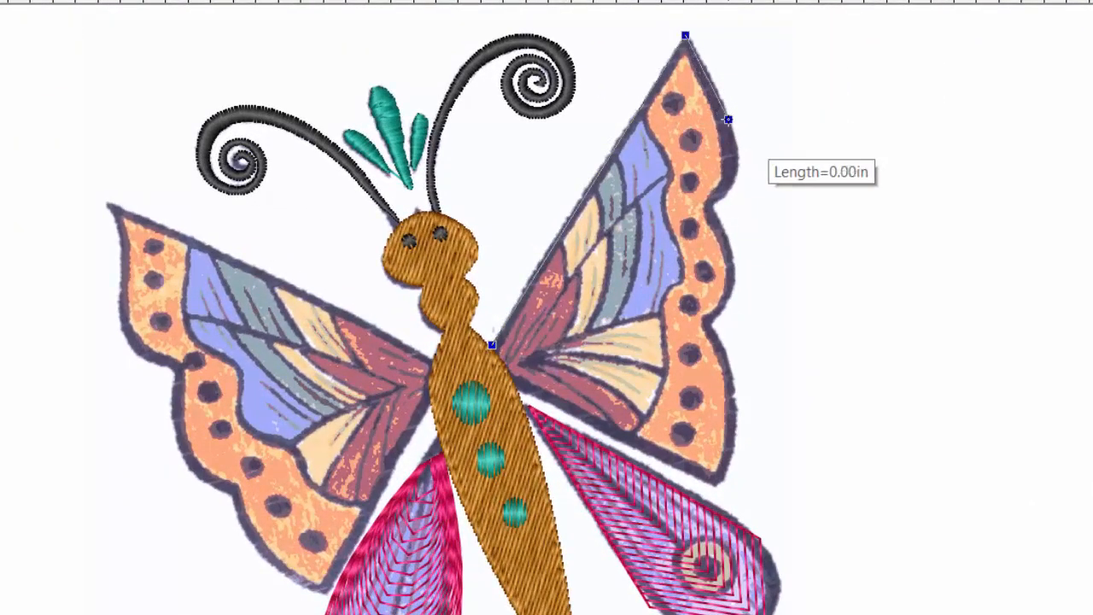
pyautogui.click(739, 174)
pyautogui.click(705, 209)
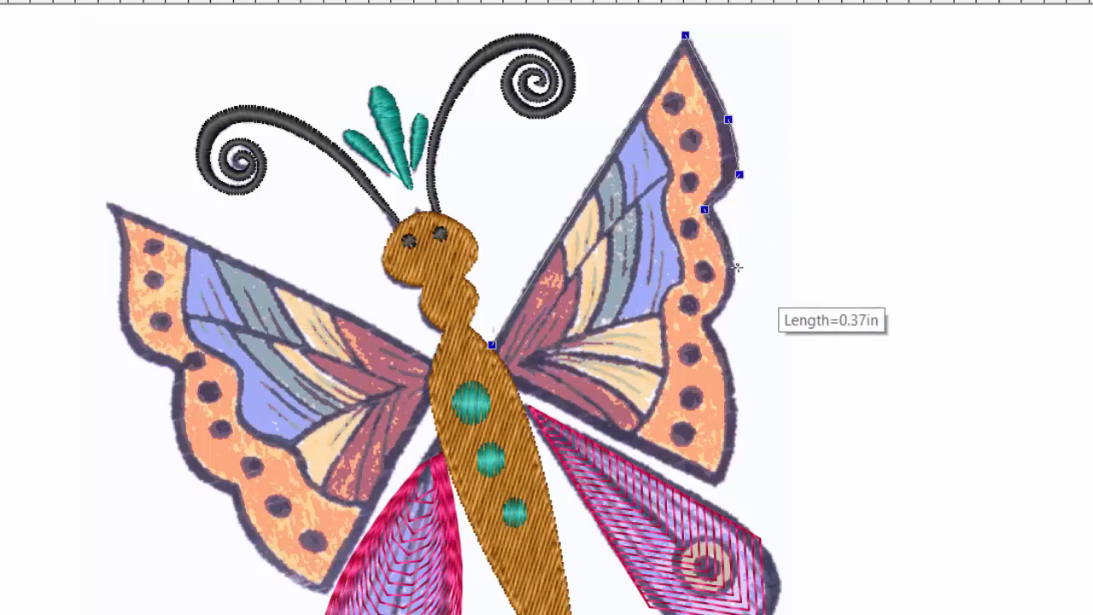
pyautogui.click(736, 267)
pyautogui.click(709, 323)
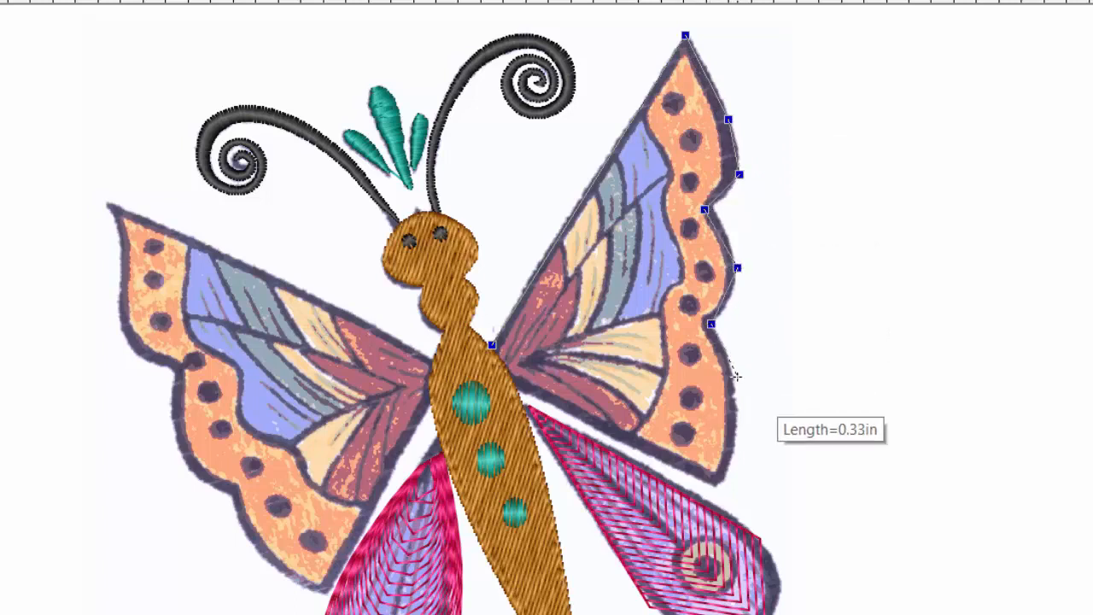
pyautogui.click(731, 377)
pyautogui.click(733, 442)
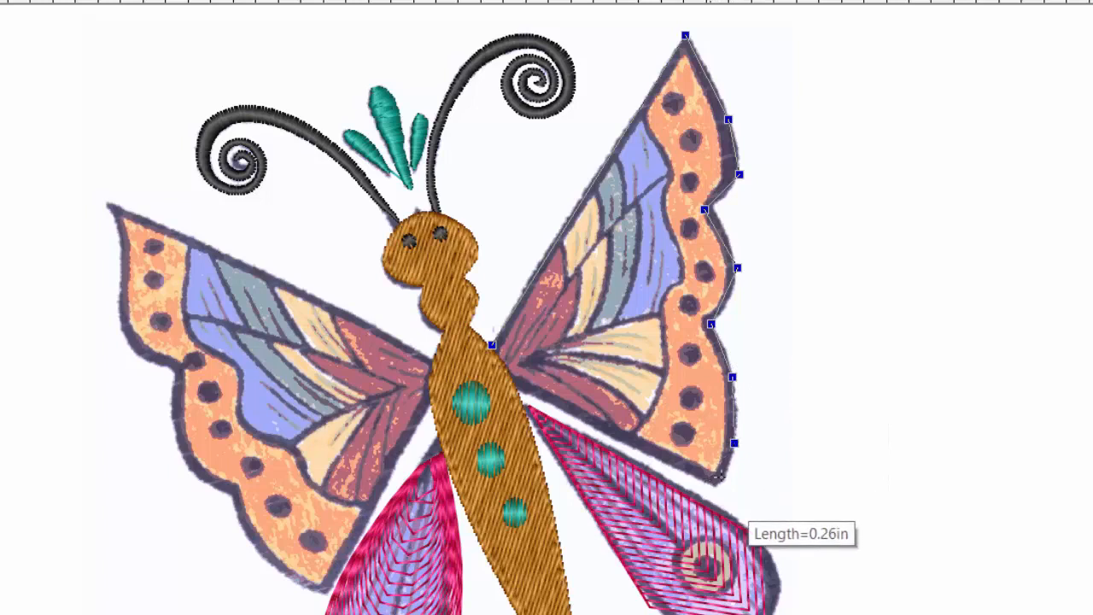
pyautogui.click(714, 480)
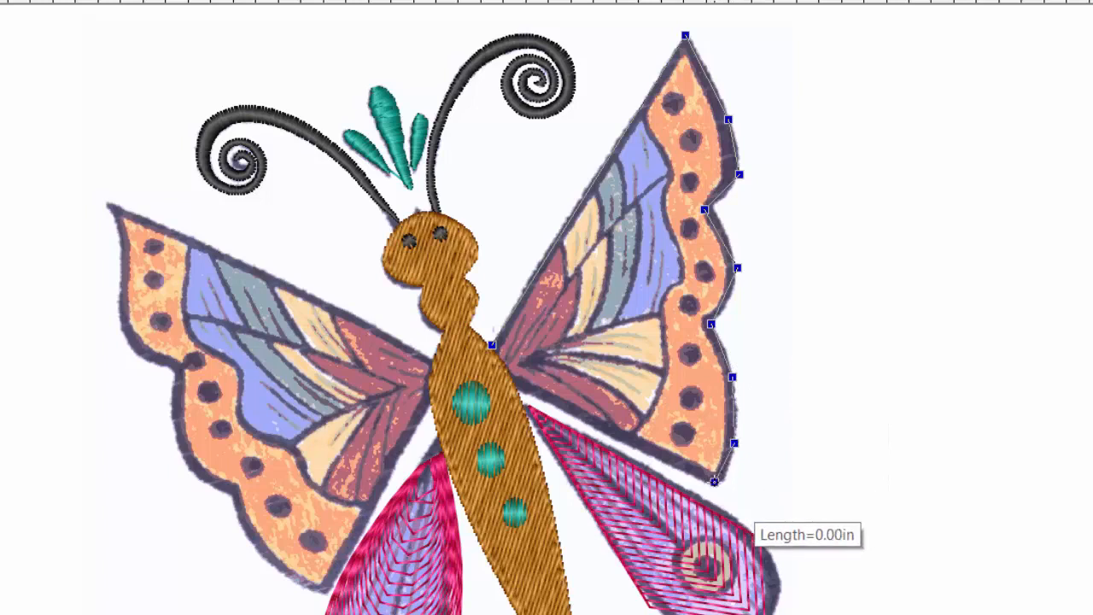
pyautogui.click(519, 383)
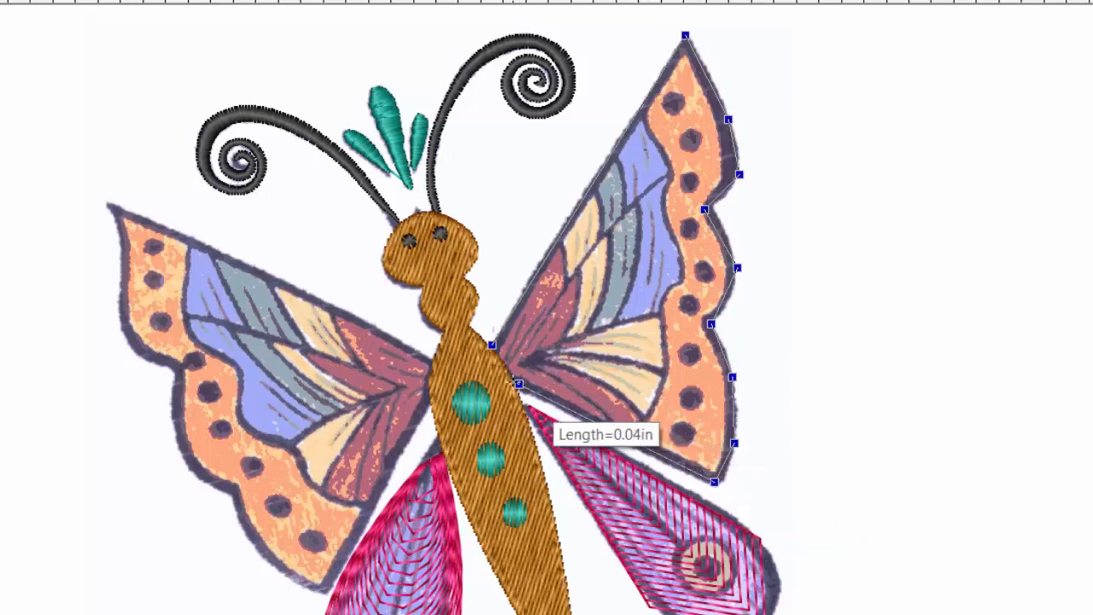
pyautogui.press('Return')
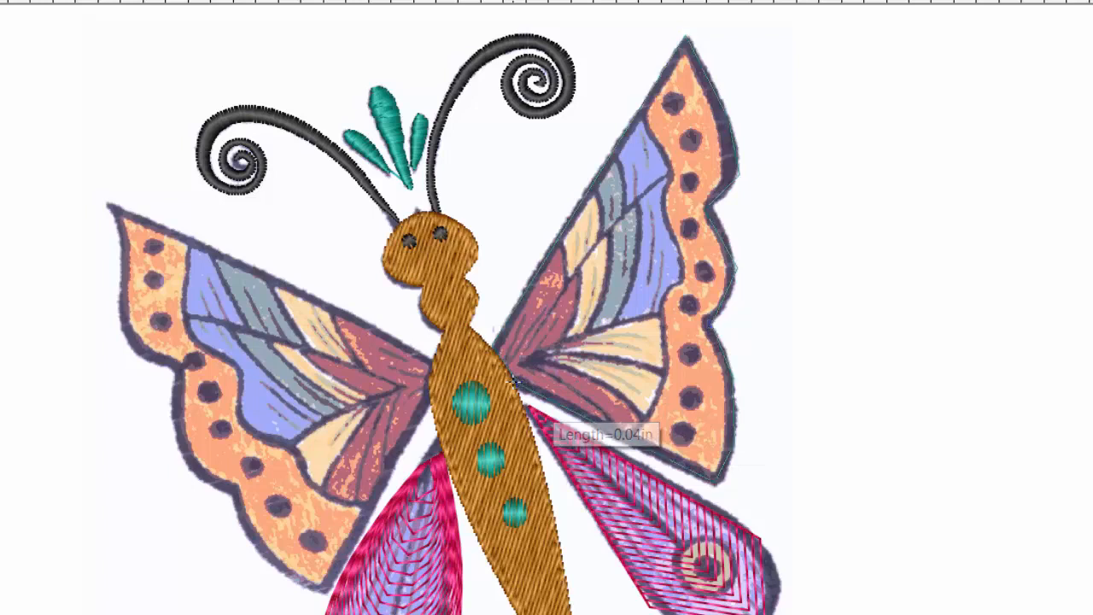
# Step: Start tracing the upper left wing from the body to its tip and first notch, adding a loop into the wing and back
pyautogui.click(426, 360)
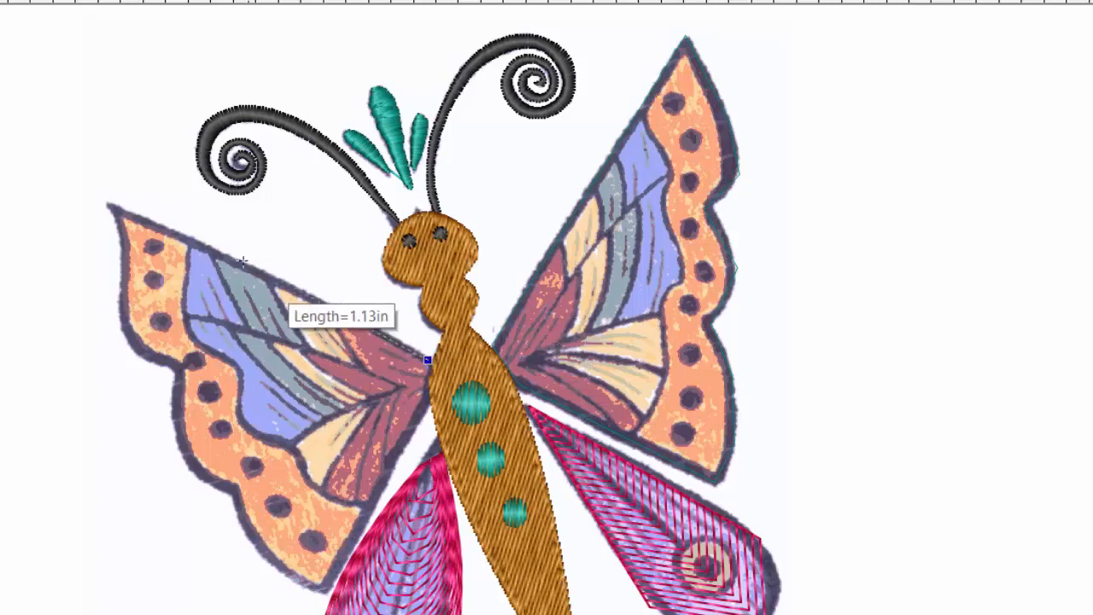
pyautogui.click(111, 206)
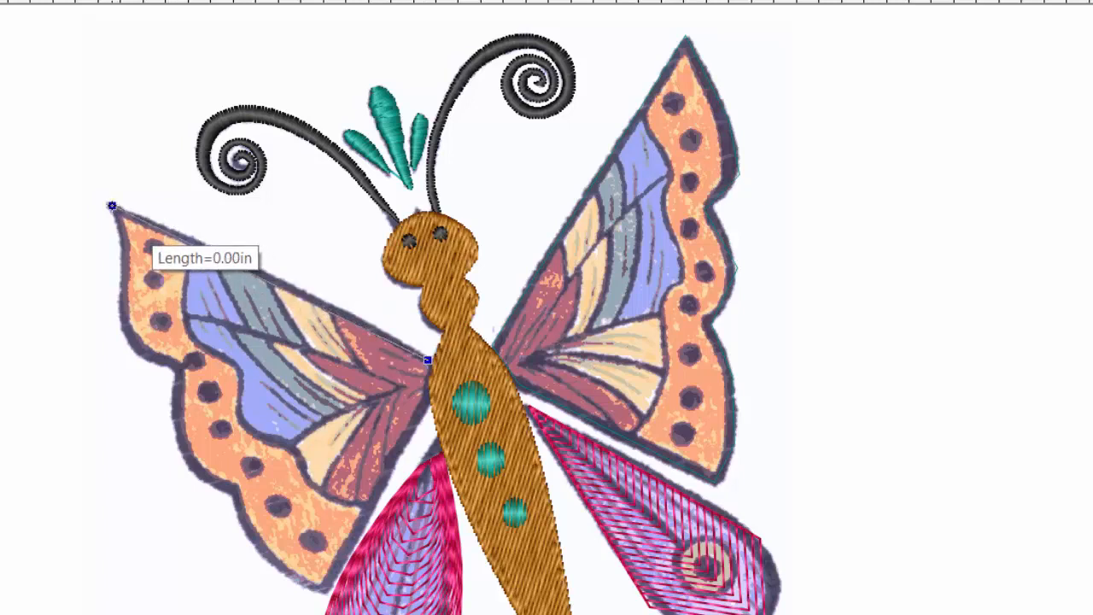
pyautogui.click(124, 272)
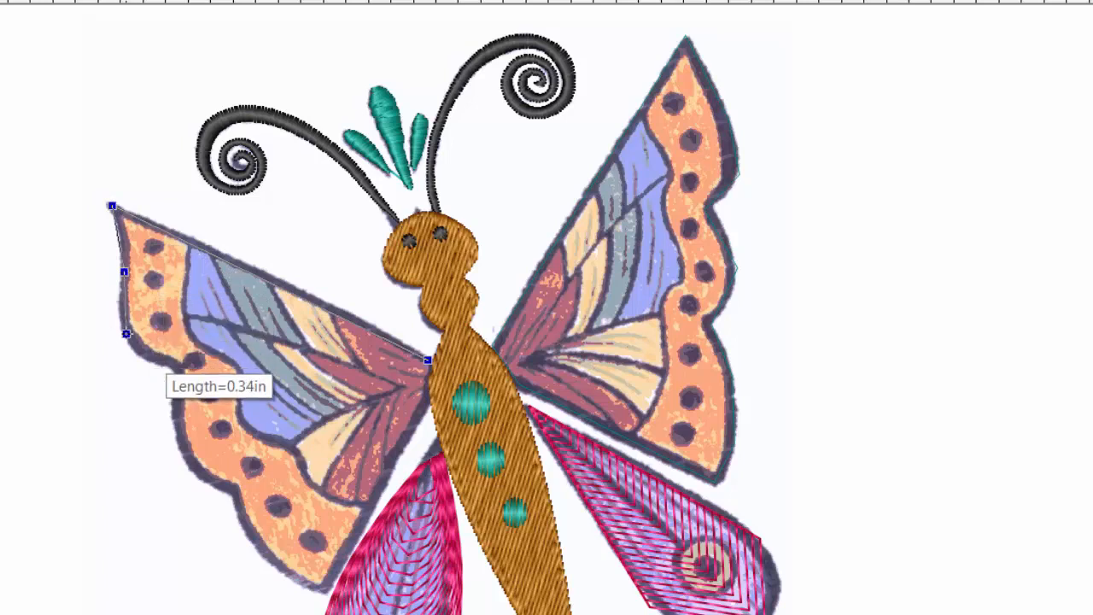
pyautogui.click(125, 333)
pyautogui.click(179, 373)
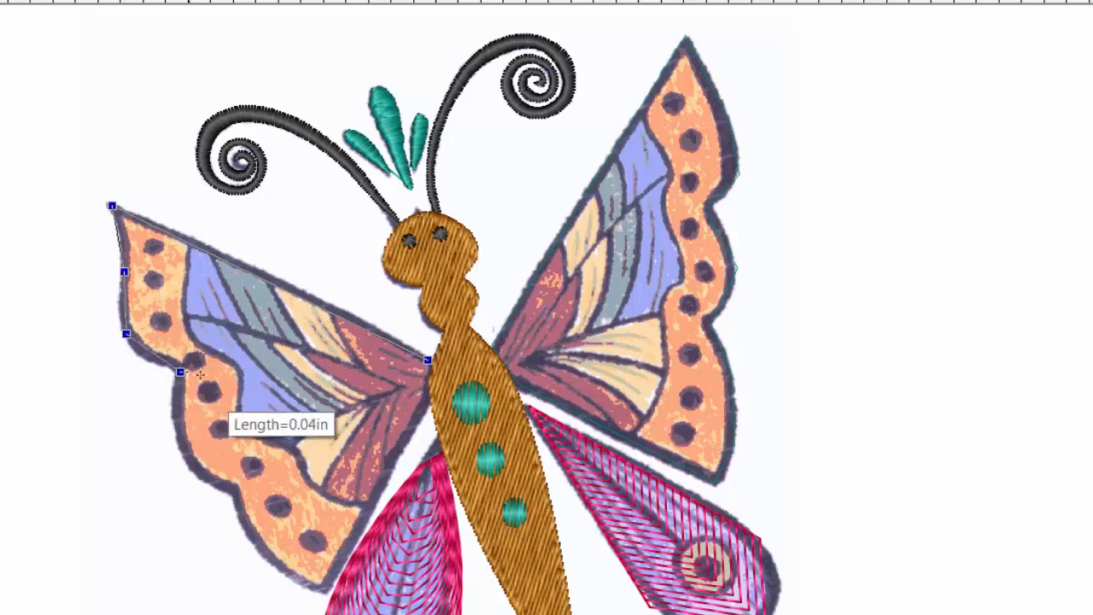
pyautogui.click(259, 386)
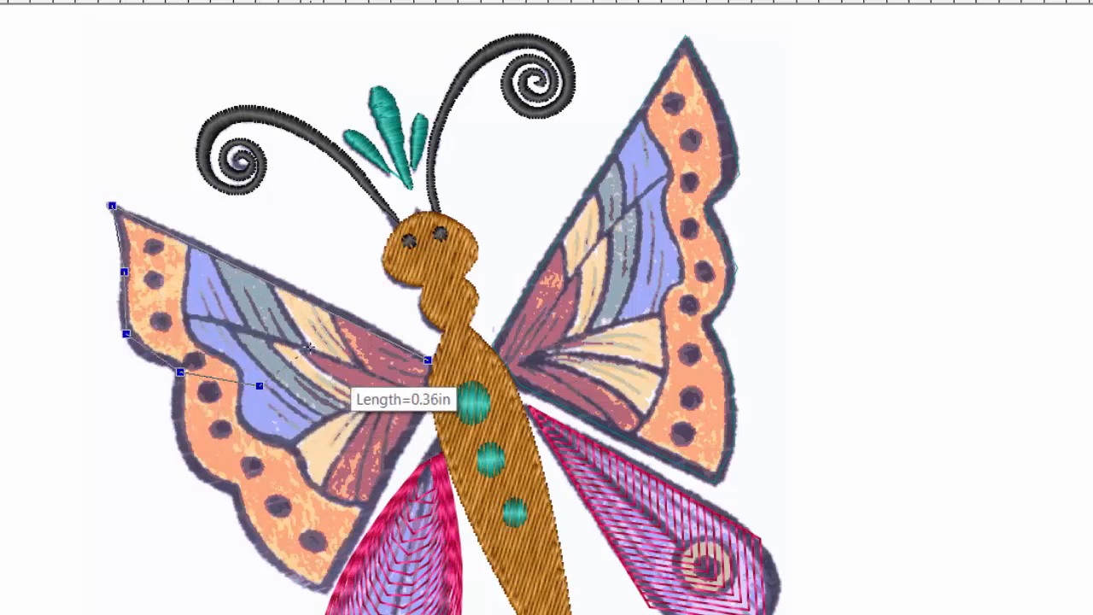
pyautogui.click(234, 298)
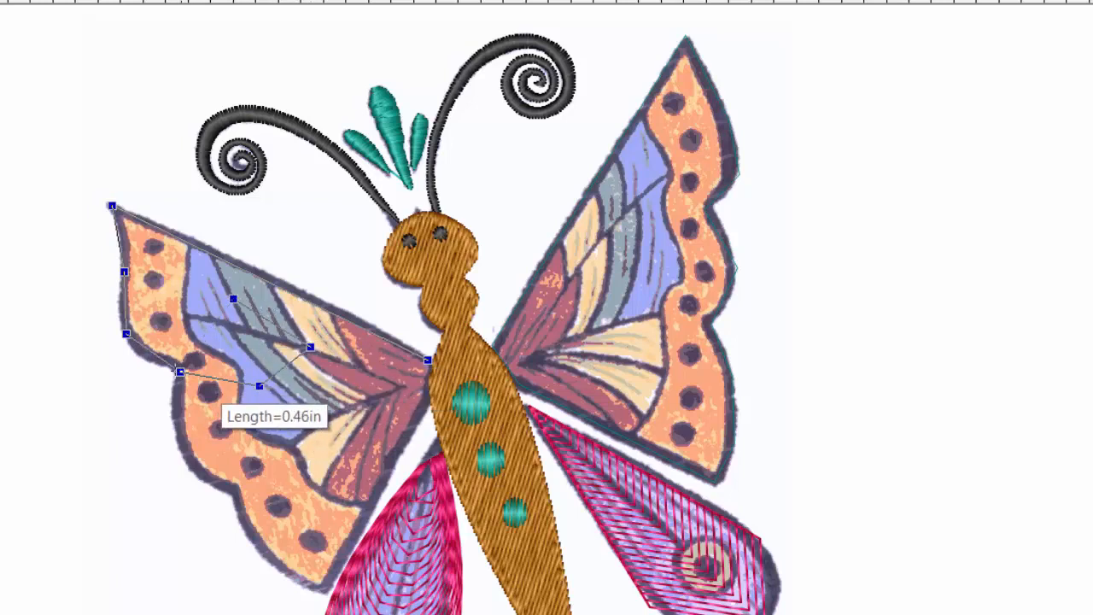
pyautogui.click(176, 371)
# Step: Continue the upper left wing's outline along the middle scallop to the second notch and add a smaller inward loop there
pyautogui.click(172, 423)
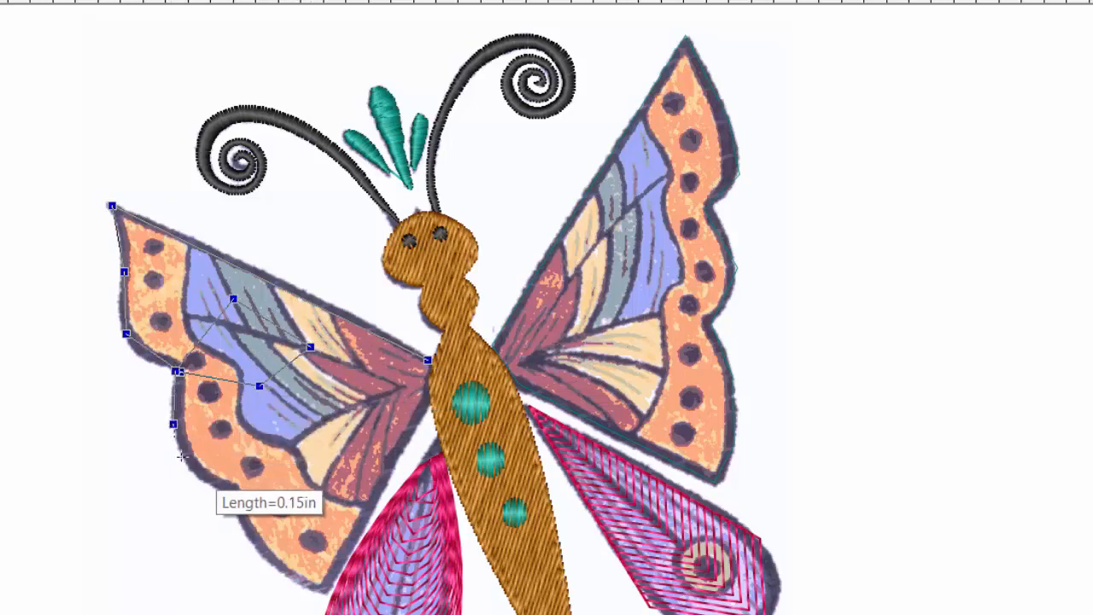
pyautogui.click(187, 469)
pyautogui.click(229, 491)
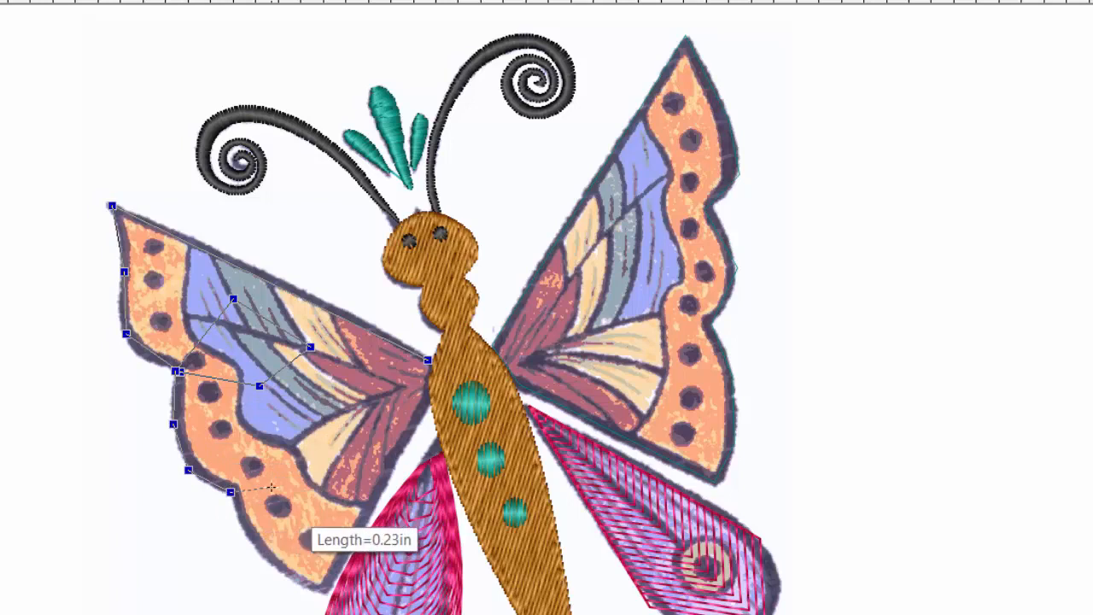
pyautogui.click(292, 479)
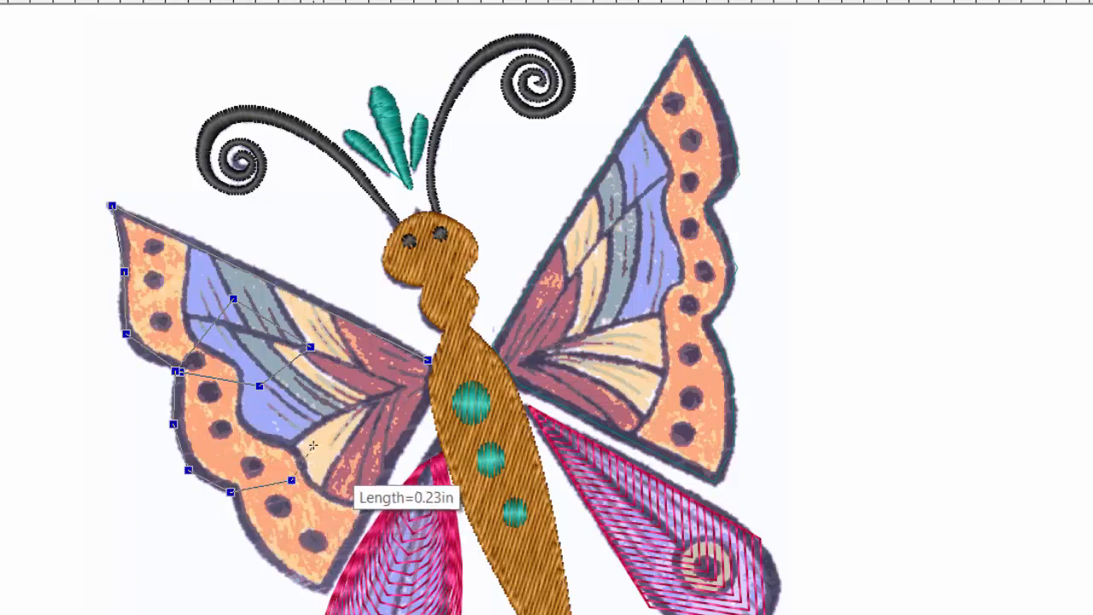
pyautogui.click(313, 444)
pyautogui.click(247, 431)
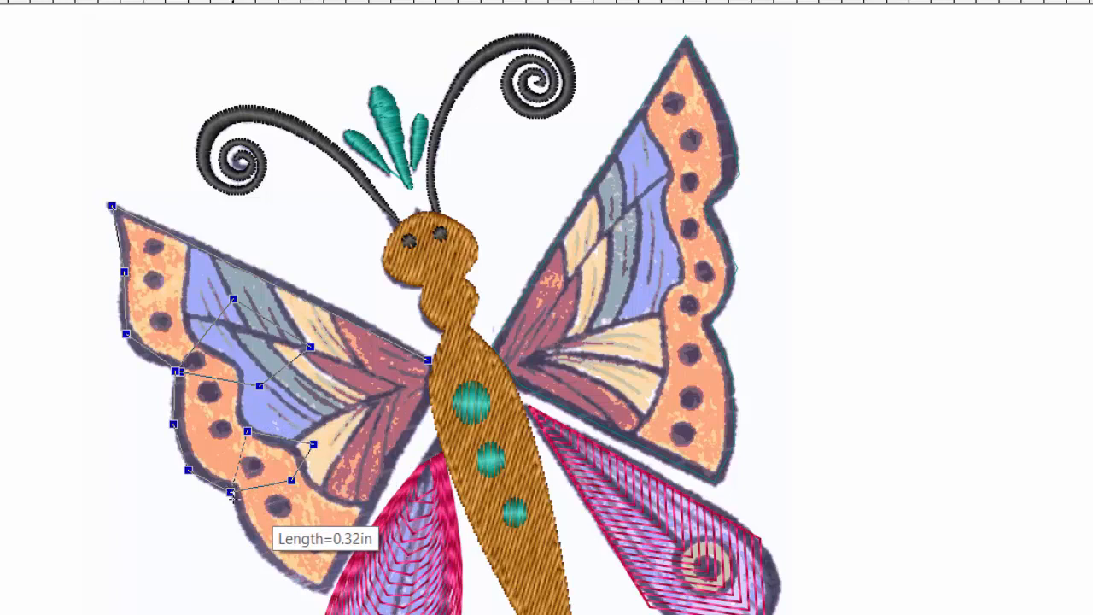
pyautogui.click(237, 495)
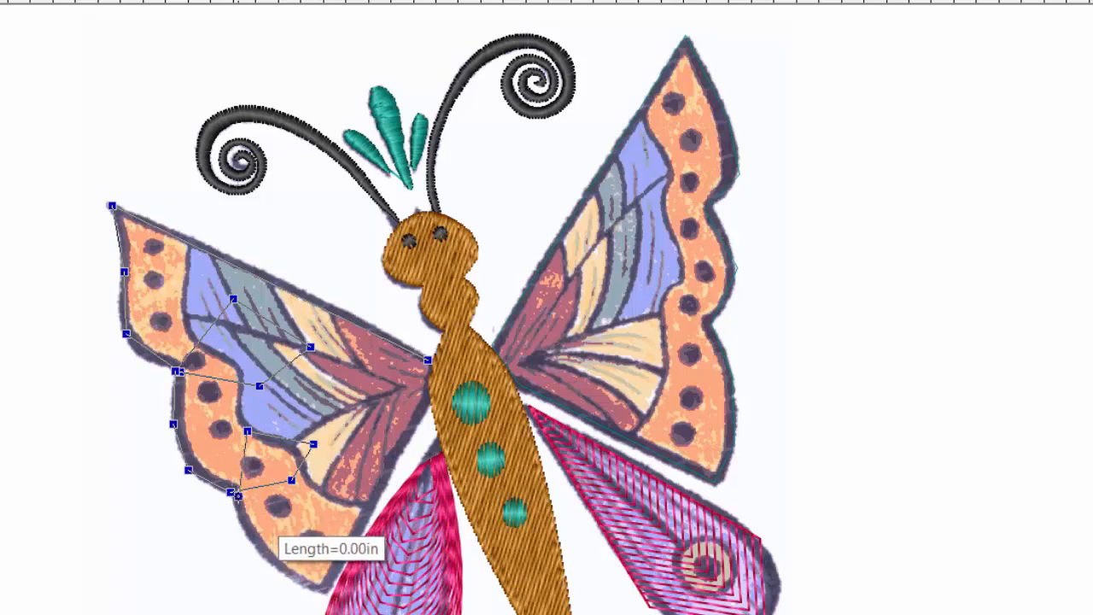
# Step: Trace the last scallop of the upper left wing and finish the outline at the body, leaving it open beside its starting point
pyautogui.click(260, 552)
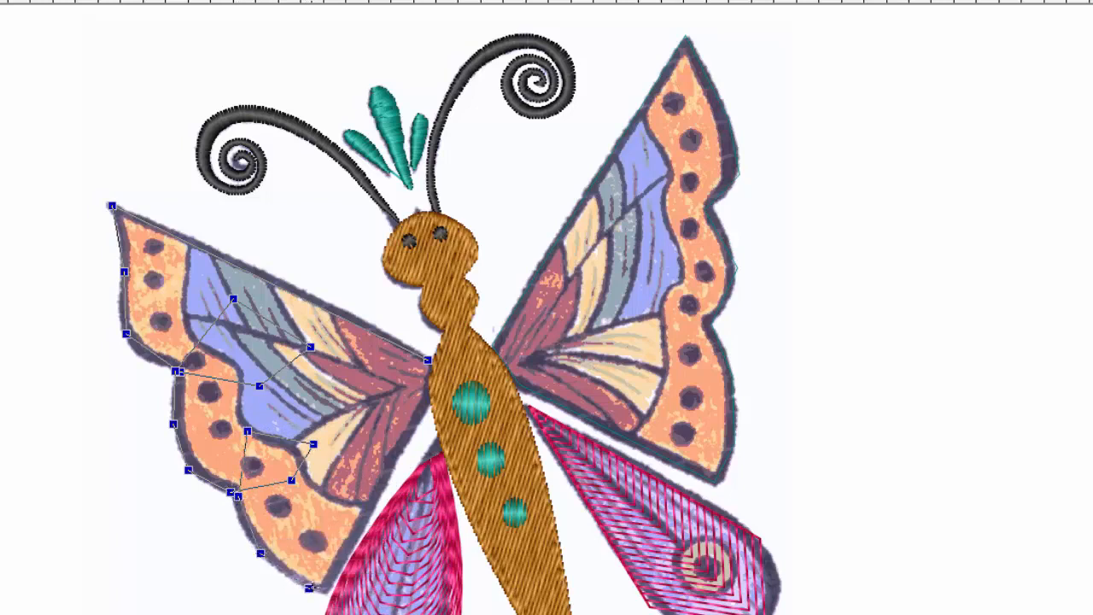
pyautogui.click(319, 588)
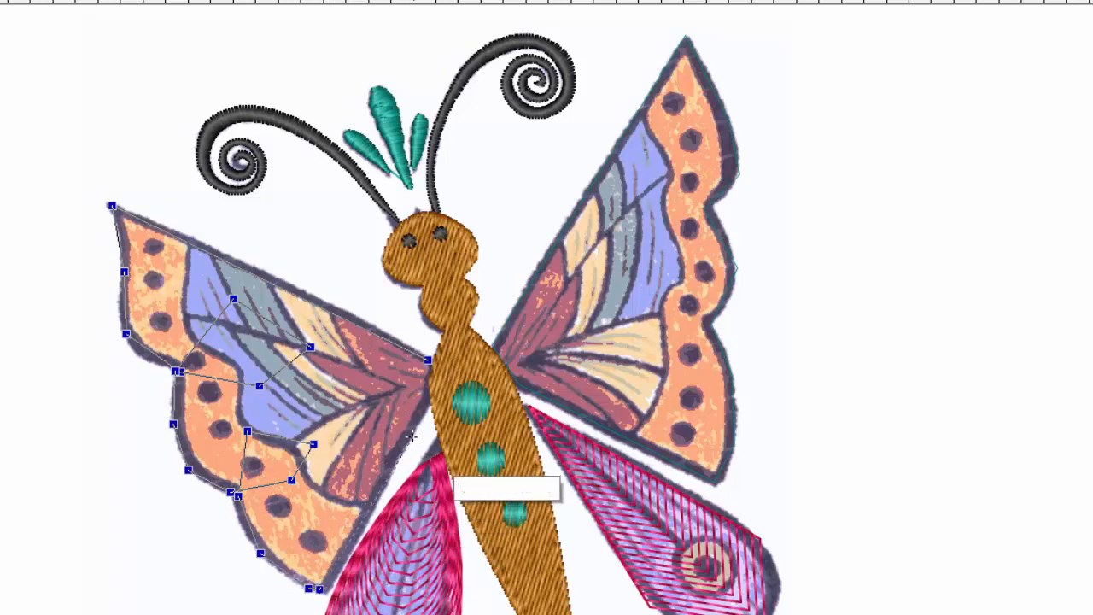
pyautogui.click(426, 396)
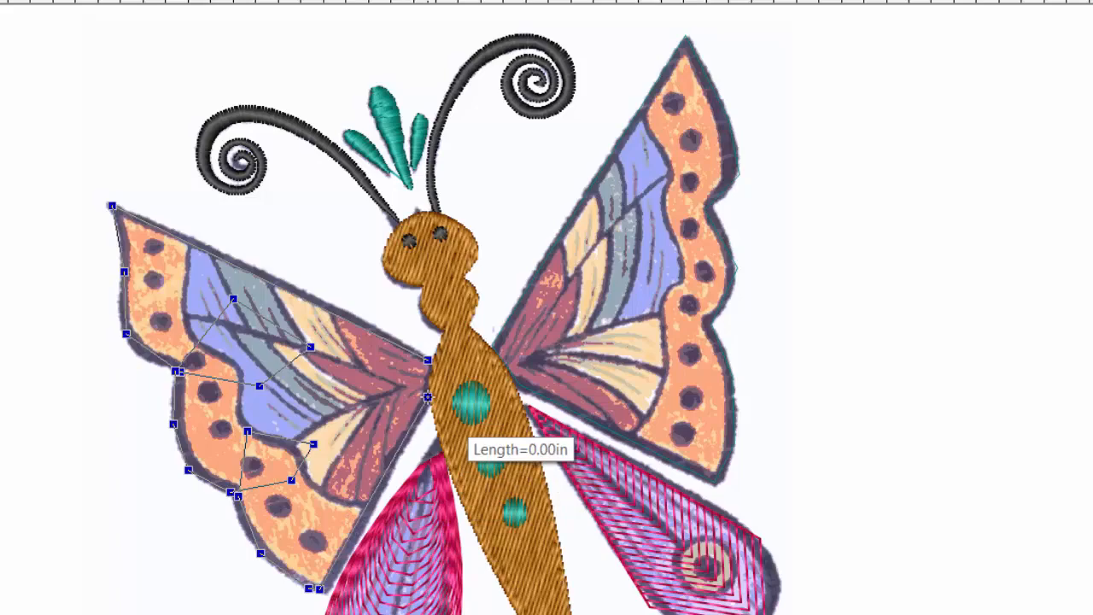
pyautogui.rightClick(428, 397)
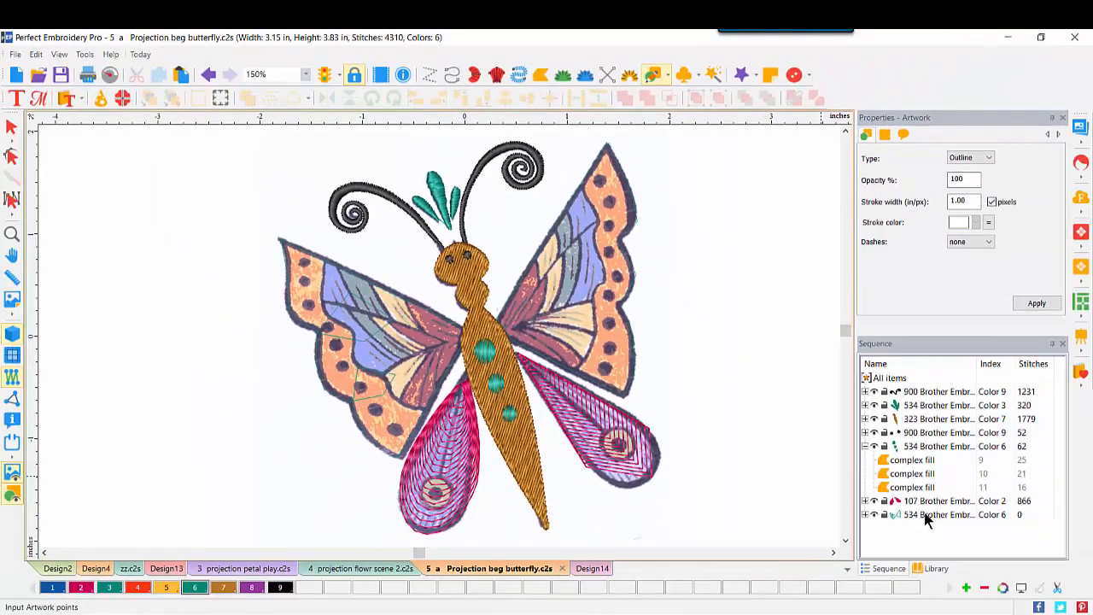
# Step: Hide the backdrop and change the scallop and inner loop points of the upper left wing's outline to smooth points
pyautogui.click(12, 472)
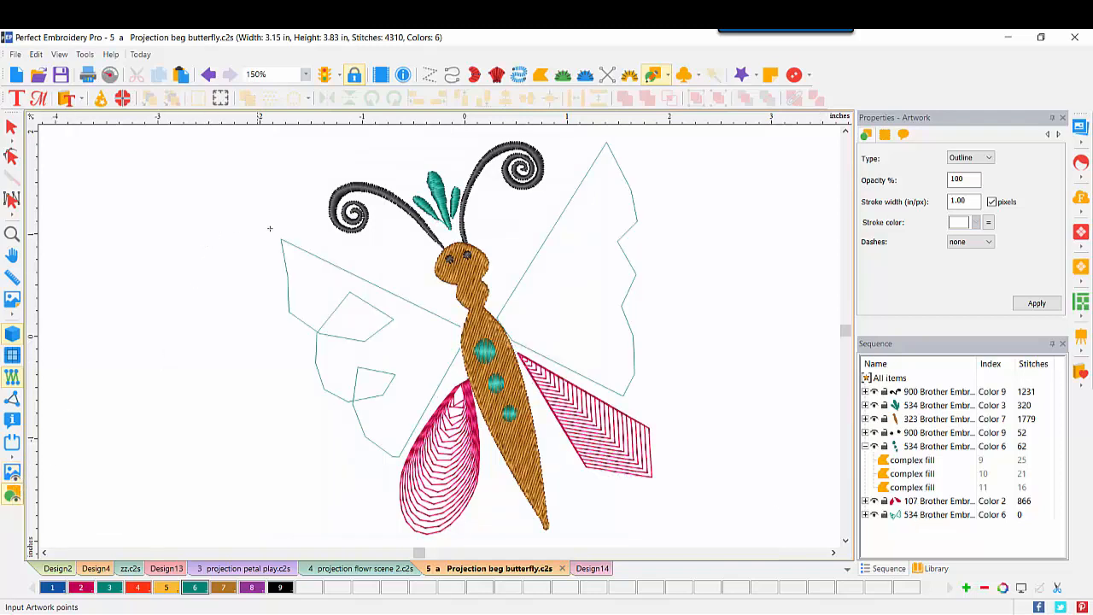
pyautogui.click(12, 155)
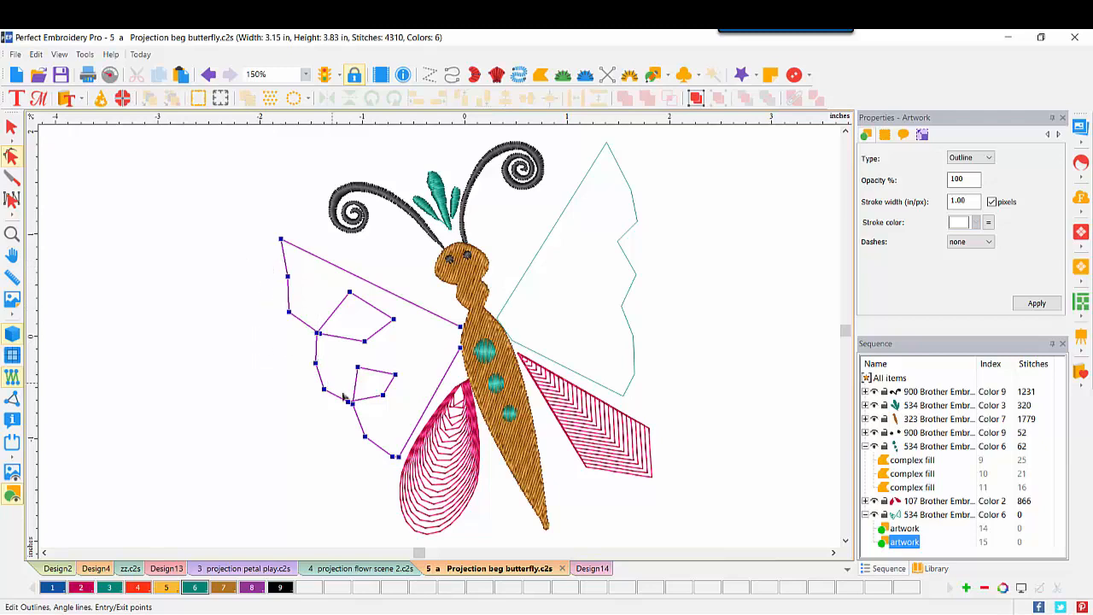
pyautogui.moveTo(244, 260); pyautogui.dragTo(429, 449)
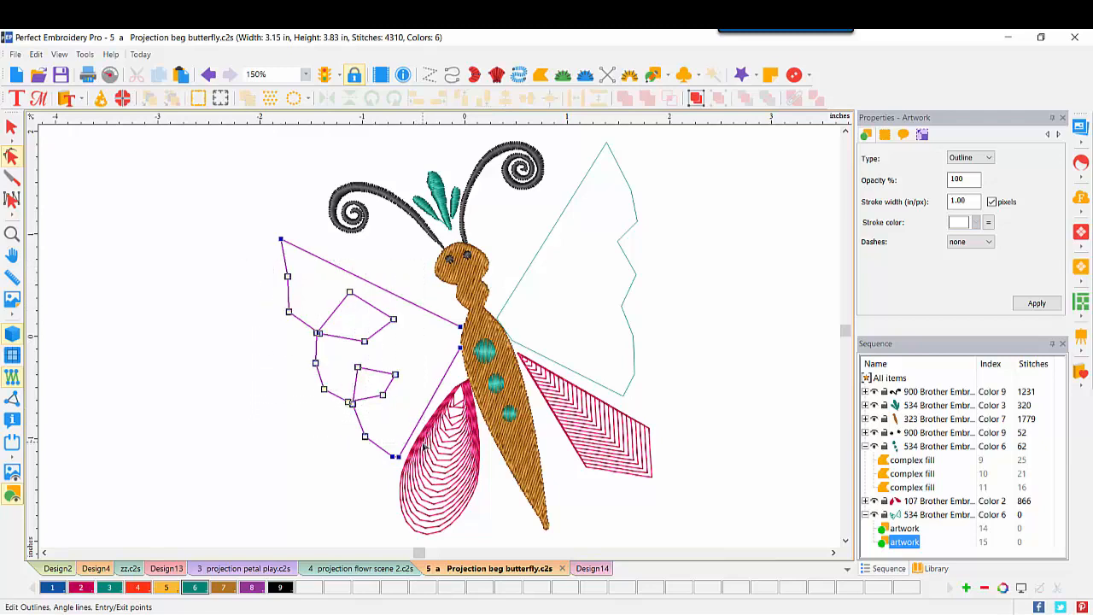
pyautogui.rightClick(391, 318)
pyautogui.click(425, 429)
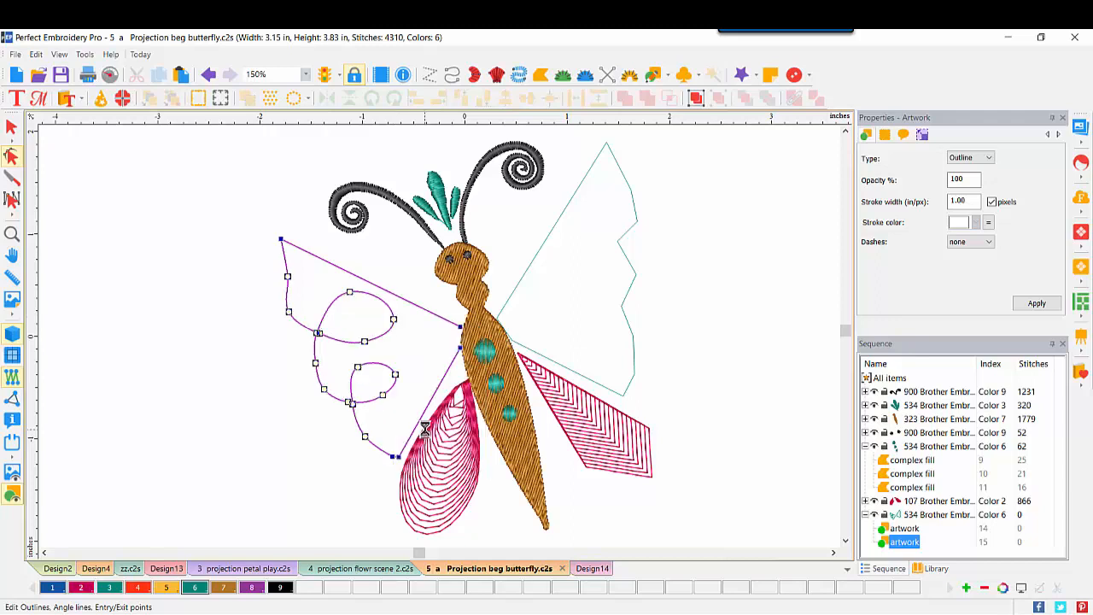
# Step: Convert both upper wing outlines to run stitches and apply the Projection type
pyautogui.click(11, 128)
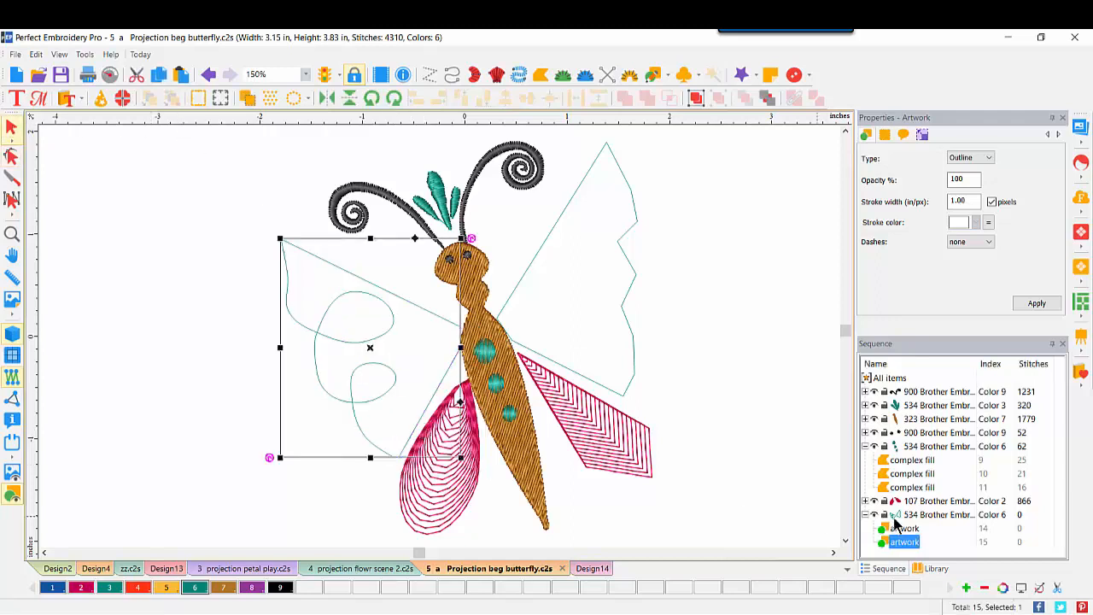
pyautogui.keyDown('shift'); pyautogui.click(604, 145); pyautogui.keyUp('shift')
pyautogui.rightClick(605, 150)
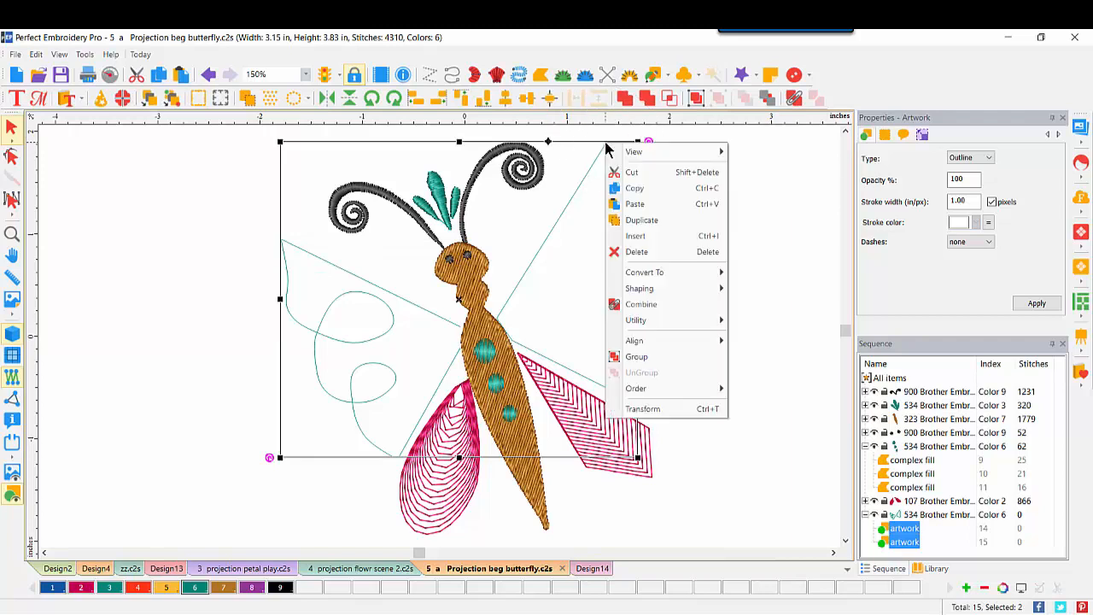
pyautogui.moveTo(638, 275)
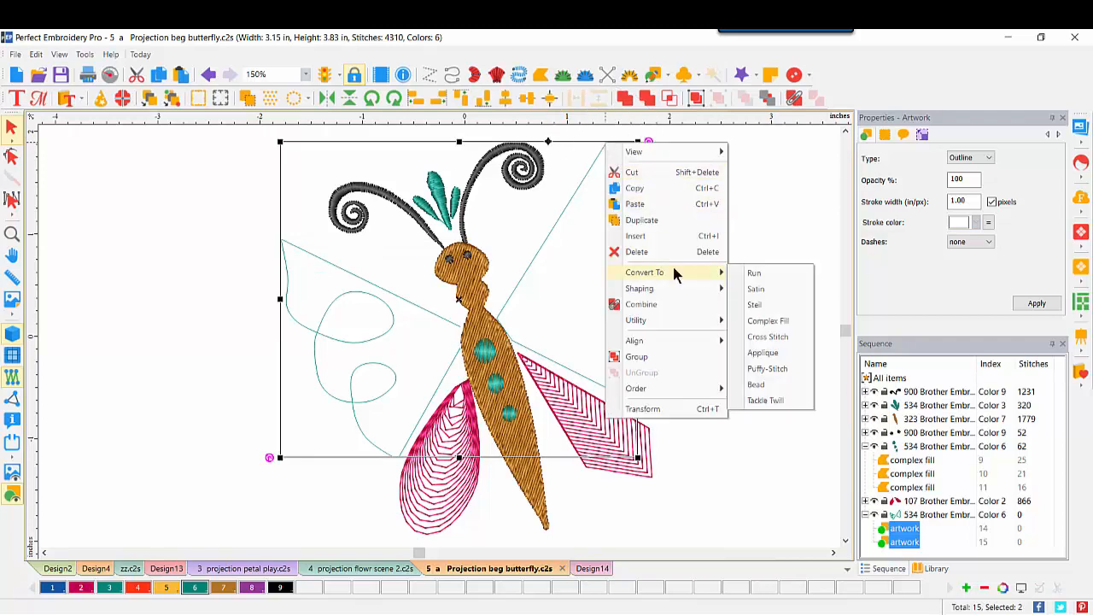
pyautogui.click(763, 273)
pyautogui.click(973, 180)
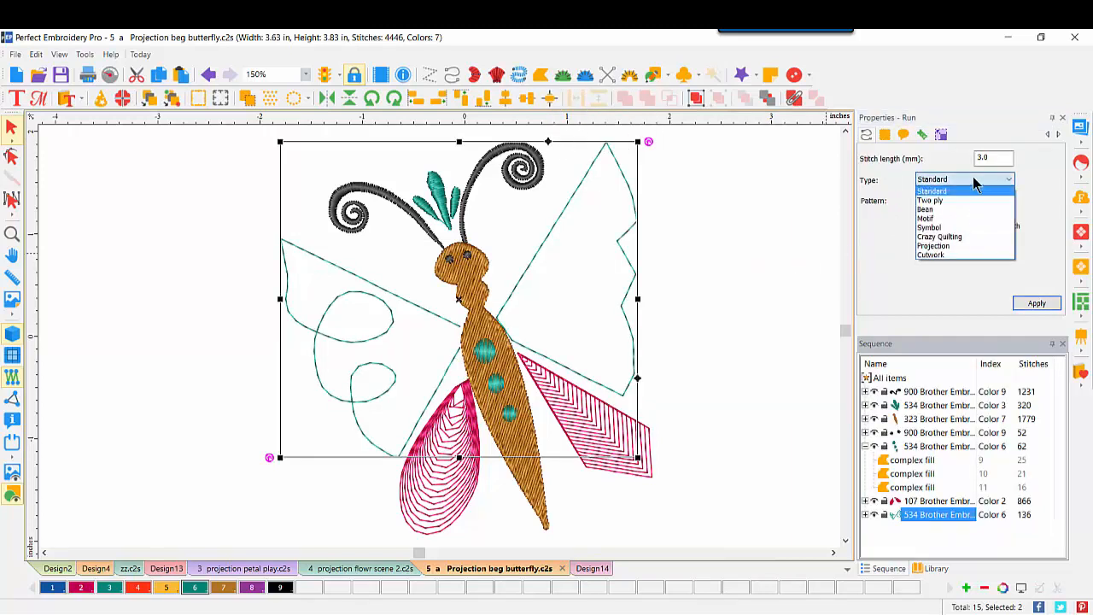
pyautogui.click(958, 245)
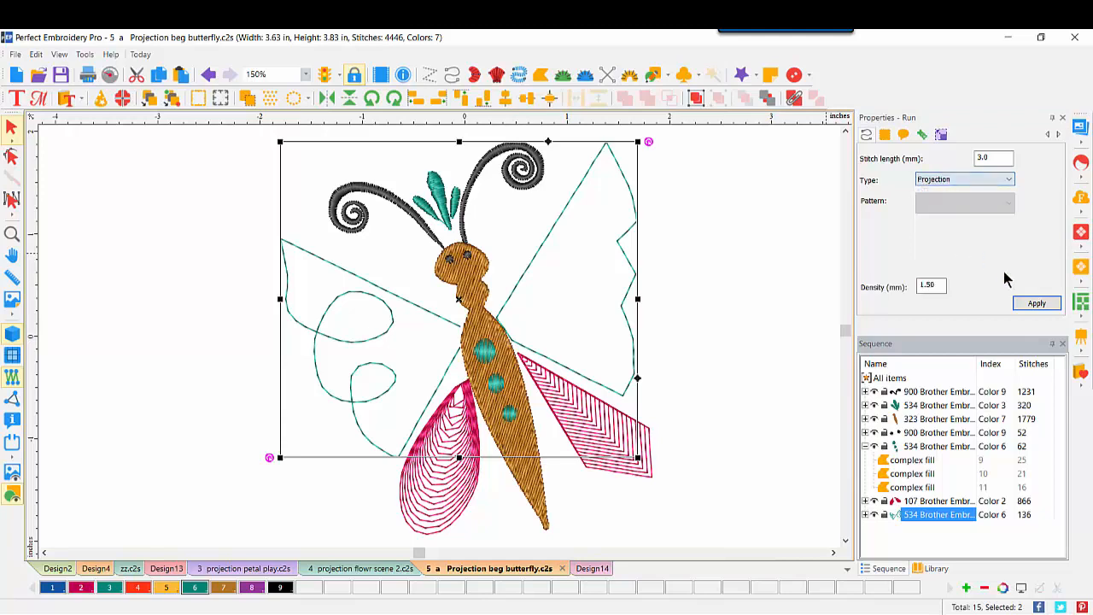
pyautogui.click(1033, 305)
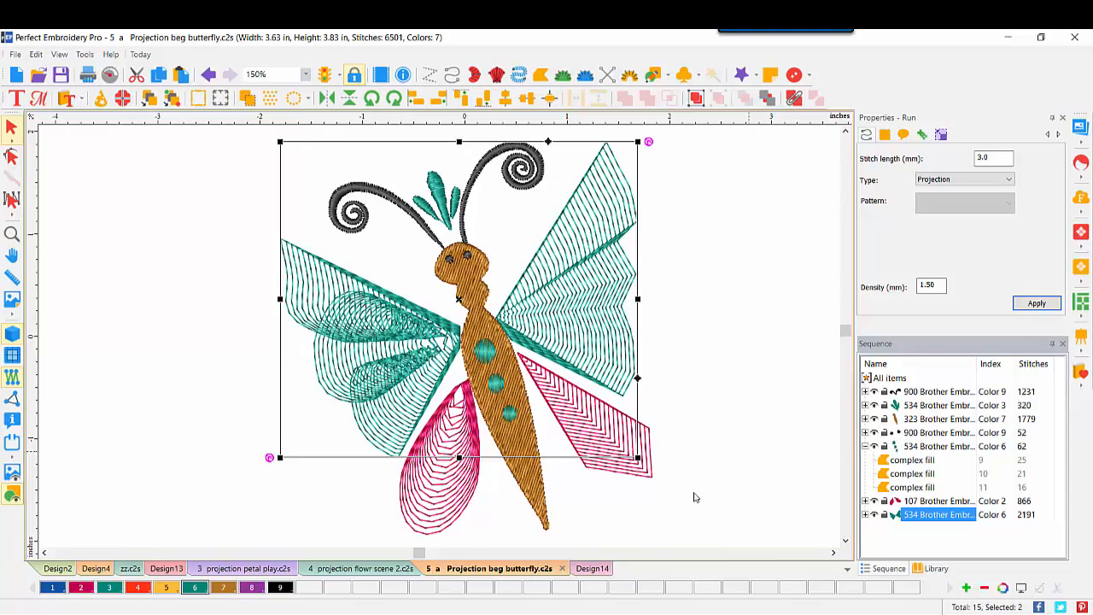
# Step: Switch to Photos and view the stitched flower scene in 8 .png
pyautogui.moveTo(403, 612)
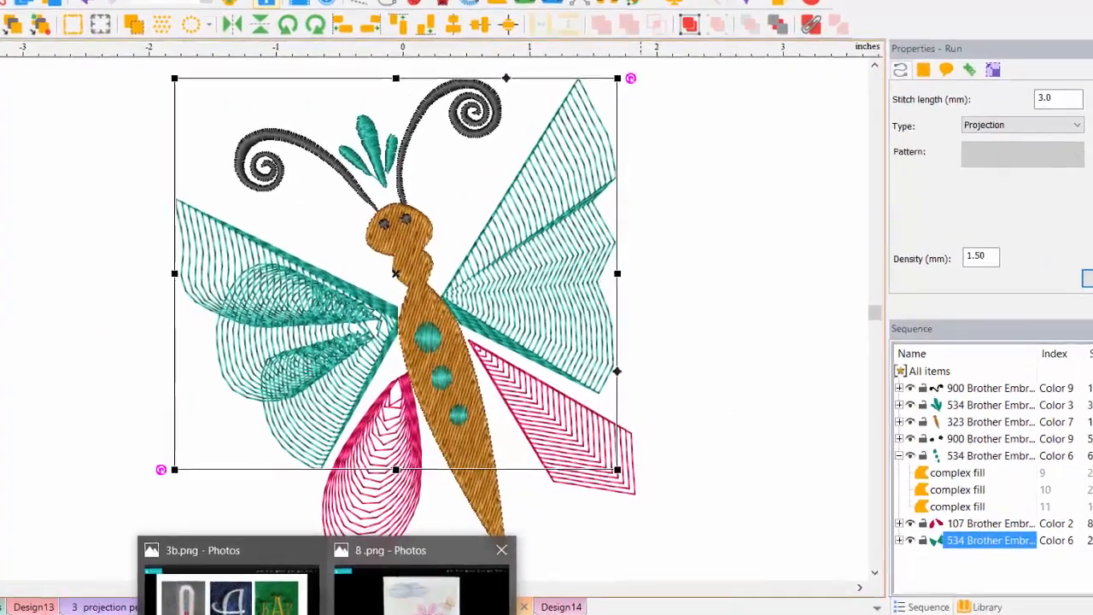
pyautogui.click(480, 574)
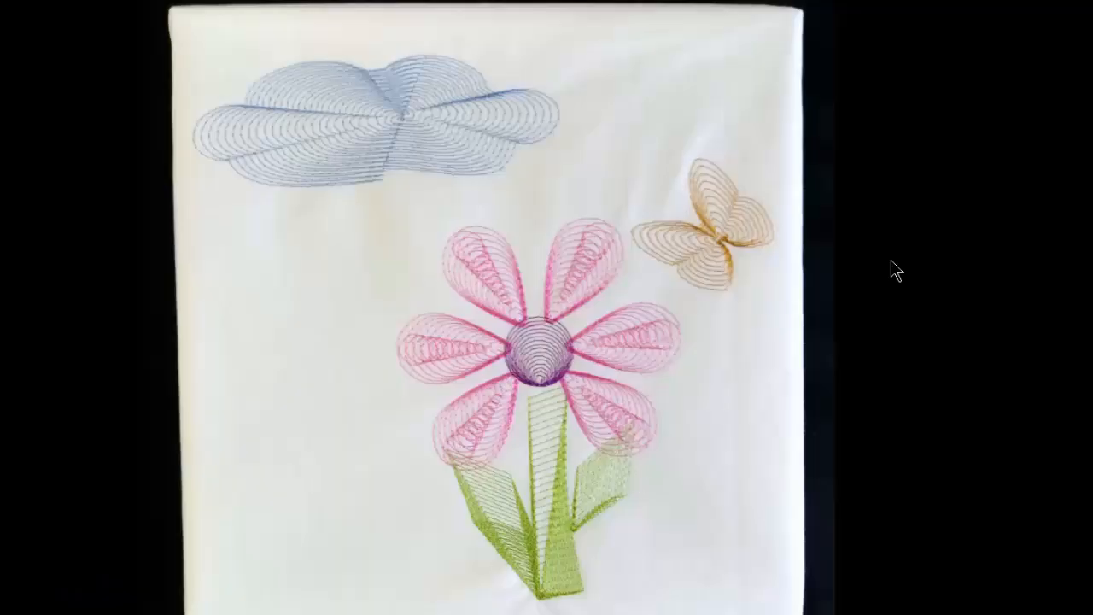